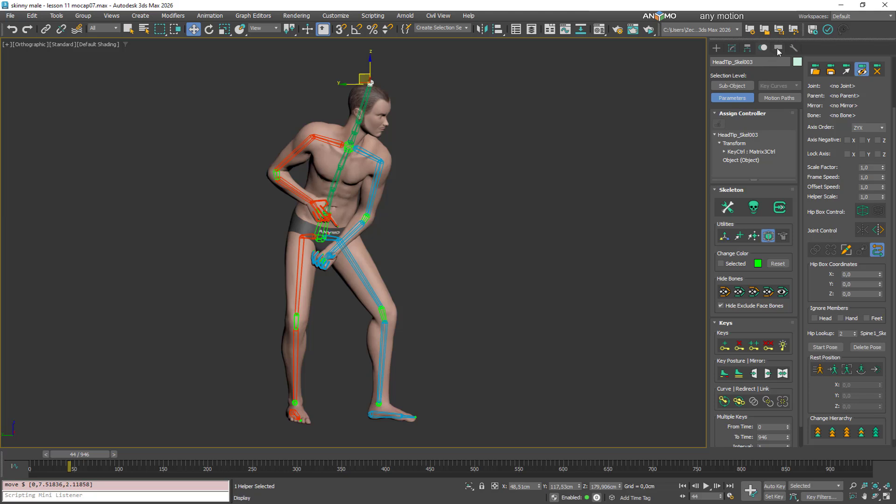
# Step: Show the display settings and play the character's mocap animation in the viewport
pyautogui.click(778, 49)
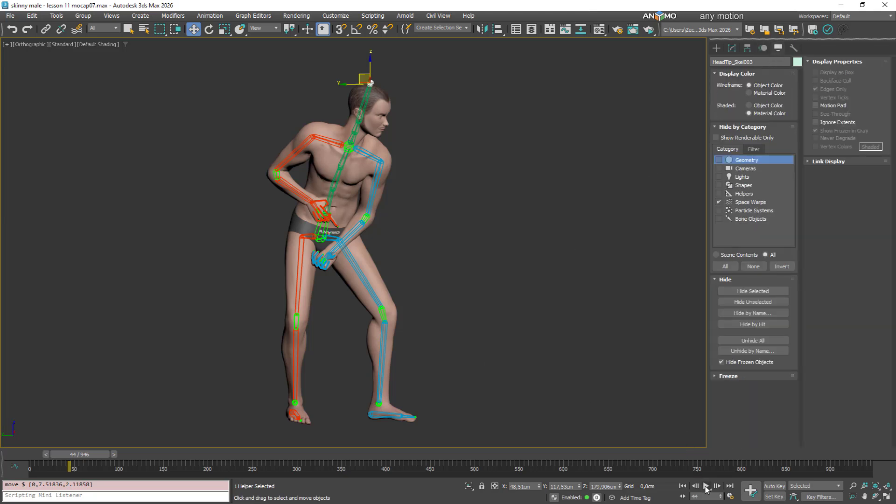
pyautogui.click(706, 488)
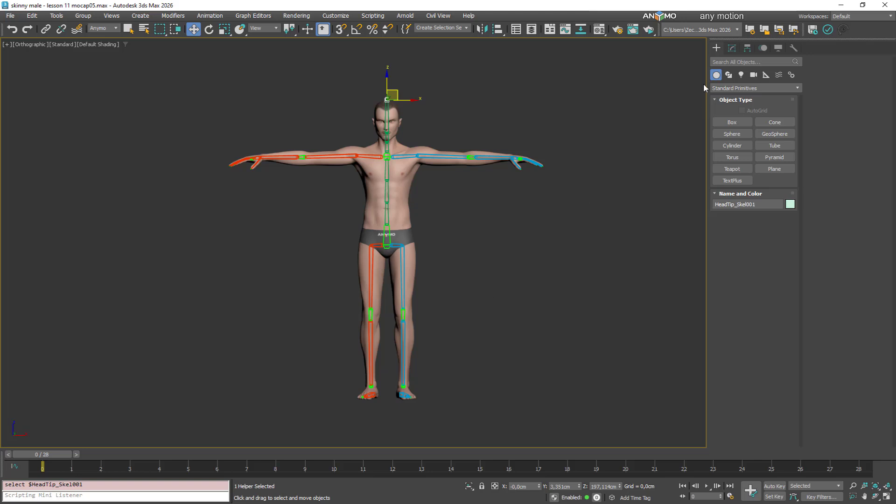
# Step: Show the Anymo Mocap settings for the selected head-tip helper of the T-posed character
pyautogui.click(763, 48)
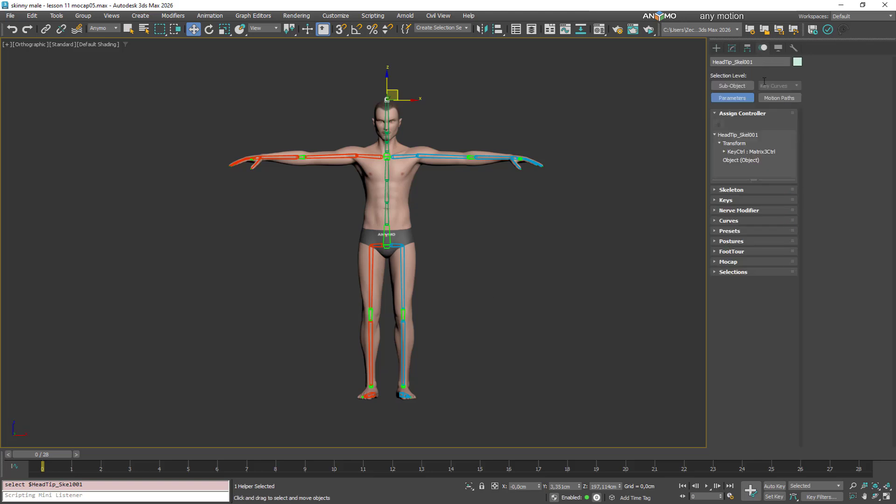
pyautogui.click(726, 262)
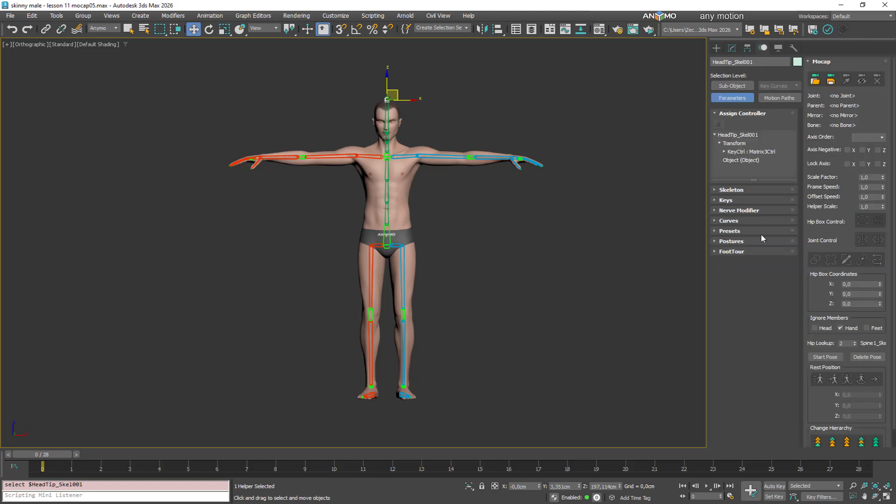
pyautogui.moveTo(819, 154)
pyautogui.mouseDown()
pyautogui.moveTo(824, 85)
pyautogui.moveTo(819, 147)
pyautogui.mouseUp()
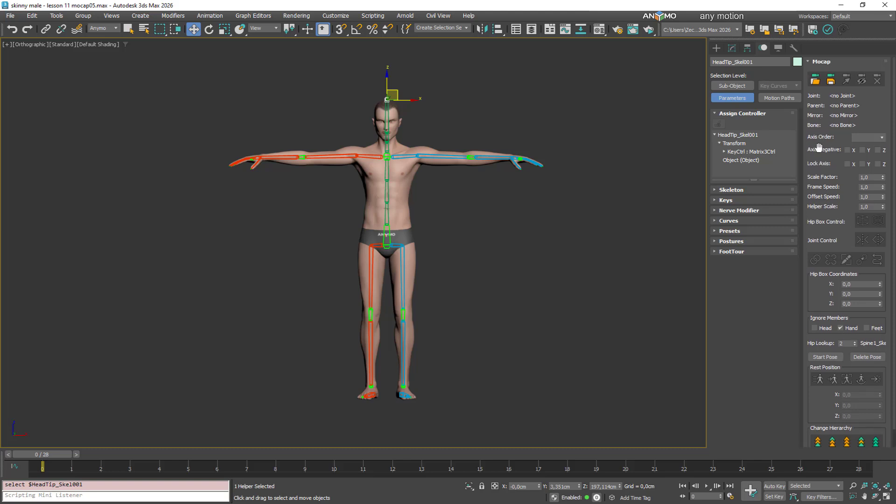
# Step: Start opening a mocap file, browse to the BVH folder inside Mocap, and filter the files to Biovision File (*.bvh)
pyautogui.click(816, 81)
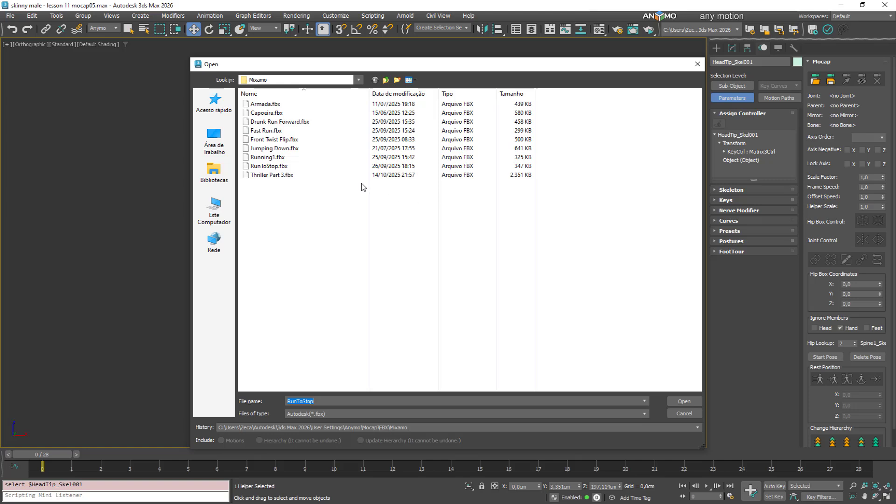
pyautogui.click(390, 82)
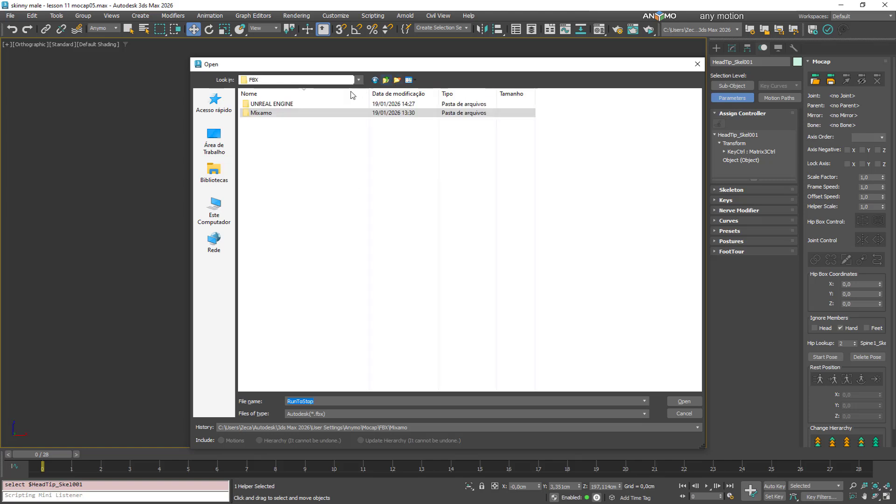
pyautogui.doubleClick(282, 105)
pyautogui.click(386, 81)
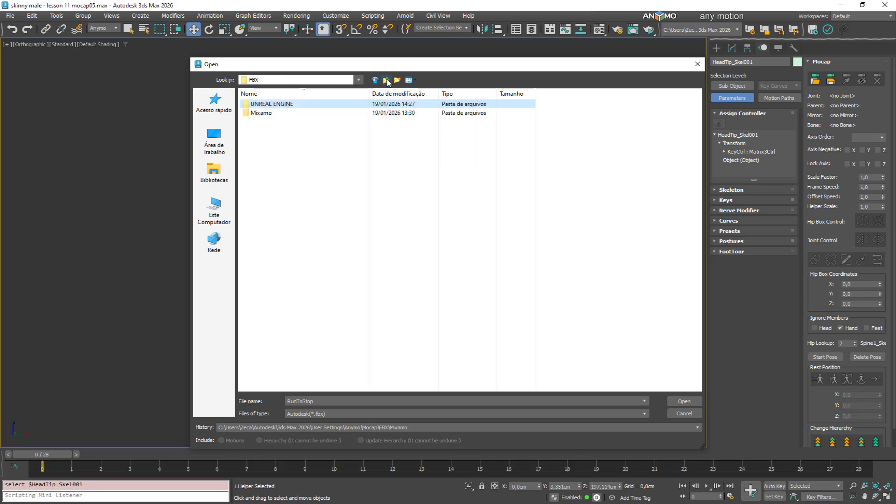
pyautogui.click(387, 82)
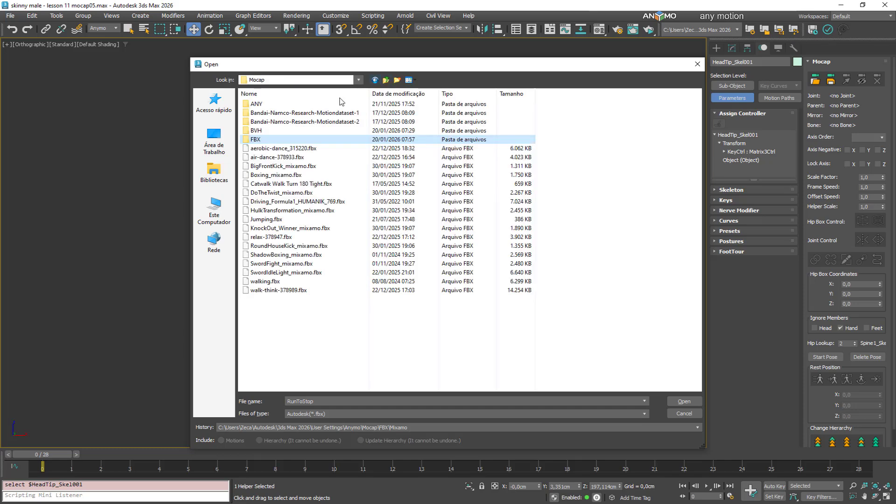
pyautogui.doubleClick(261, 131)
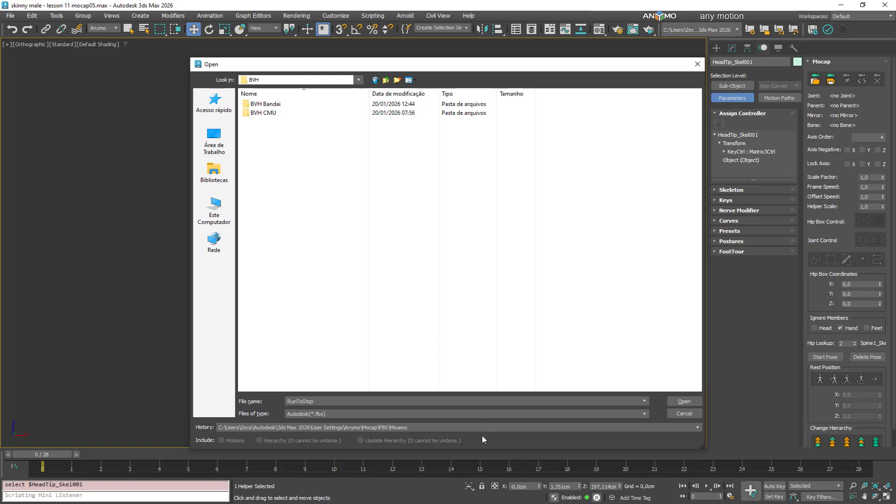
pyautogui.click(417, 413)
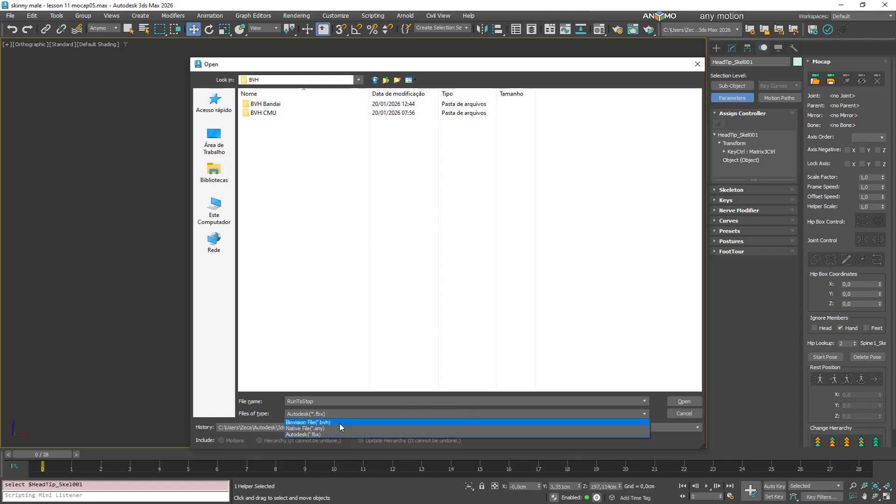
pyautogui.click(340, 423)
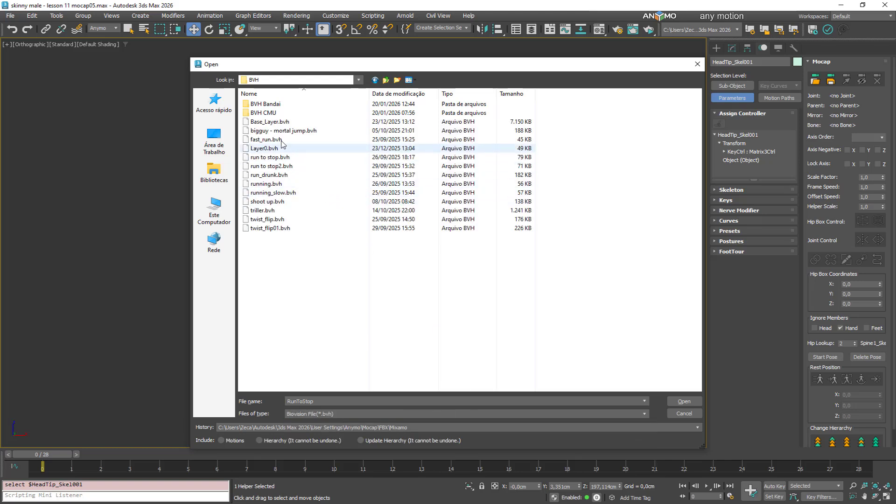
# Step: Load dataset-1_run_masculinity_001.bvh from the BVH Bandai folder with joint_Root kept in the hierarchy, and scrub its motion
pyautogui.doubleClick(264, 113)
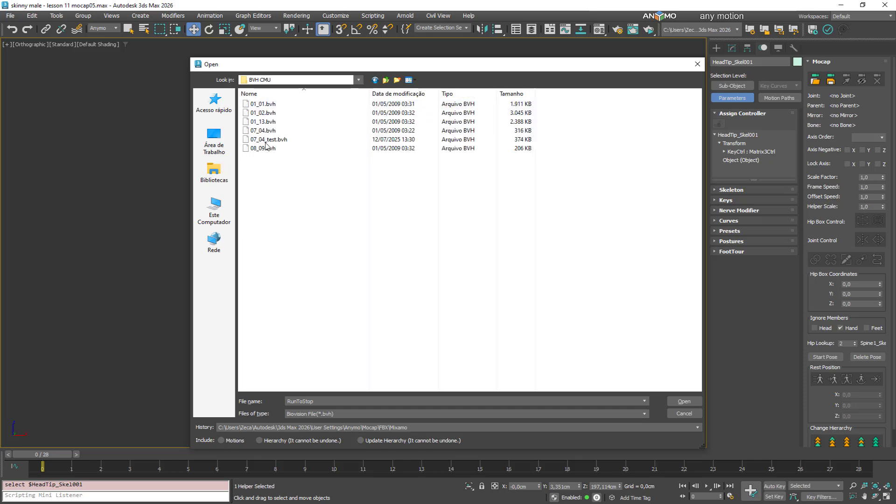
pyautogui.click(387, 81)
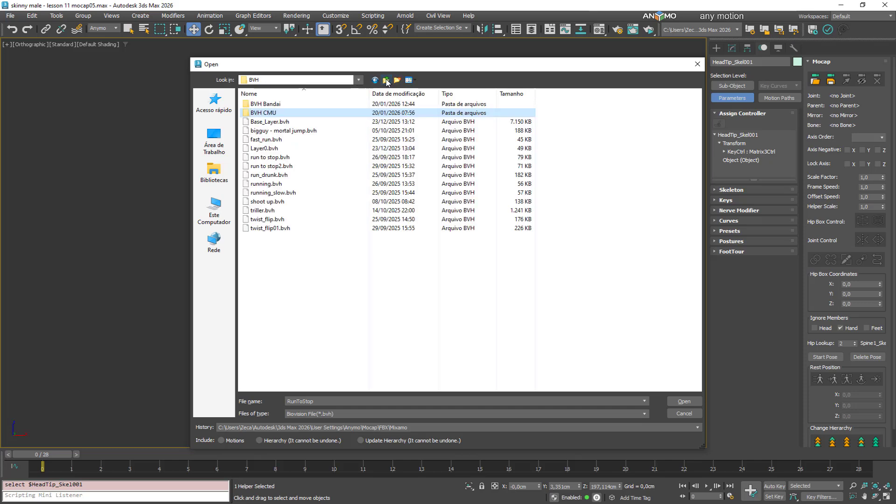
pyautogui.doubleClick(296, 104)
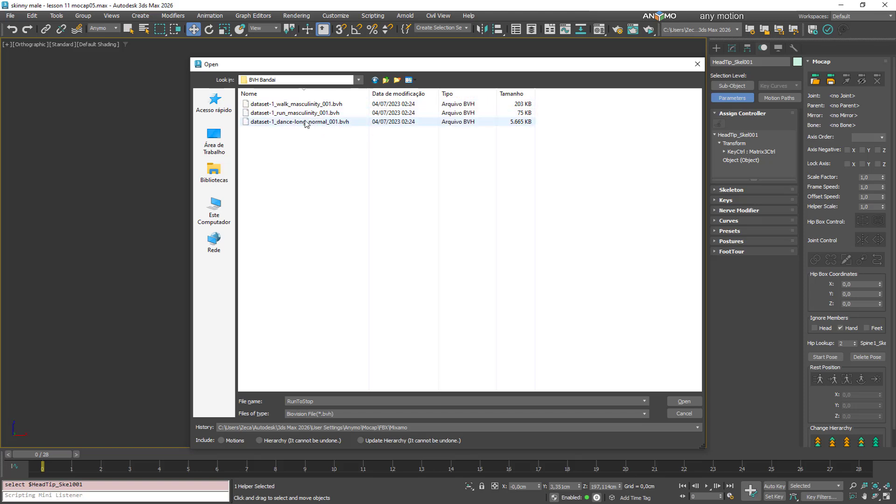
pyautogui.click(305, 121)
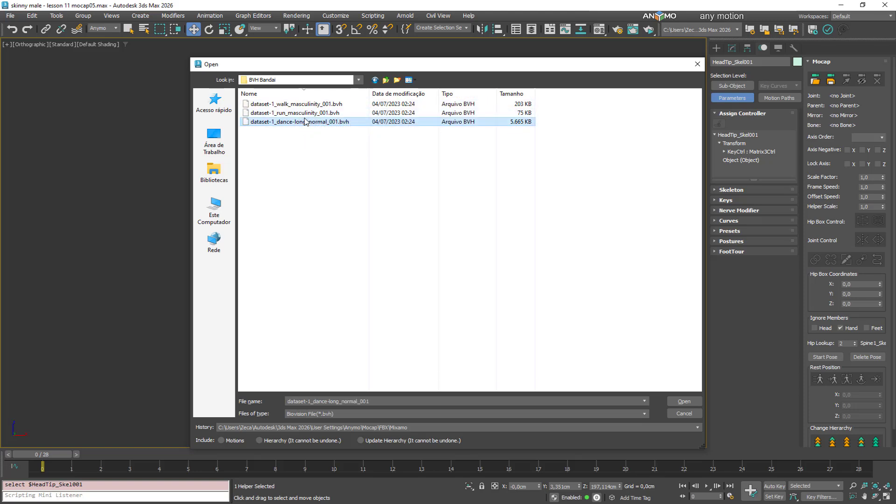
pyautogui.click(305, 113)
pyautogui.doubleClick(305, 115)
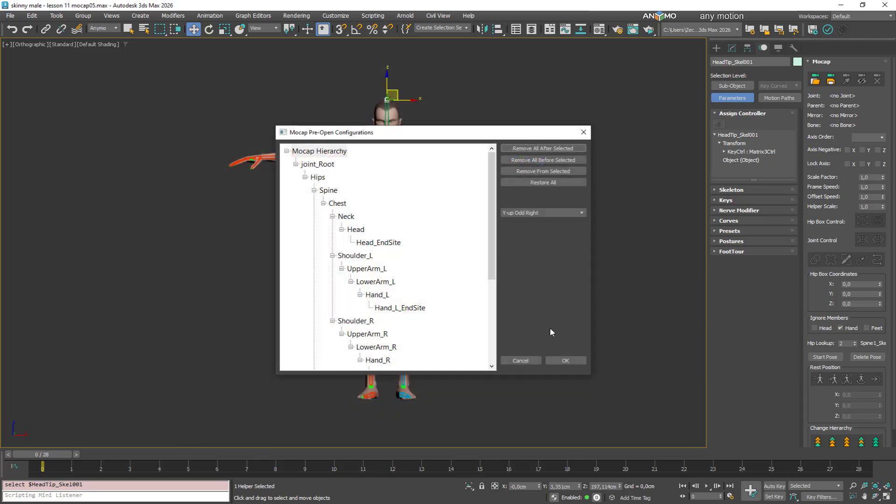
pyautogui.click(324, 166)
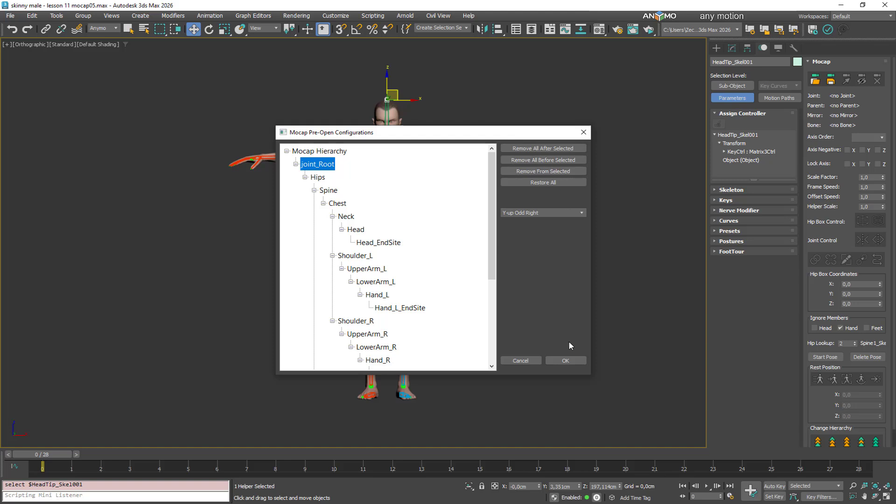
pyautogui.click(565, 360)
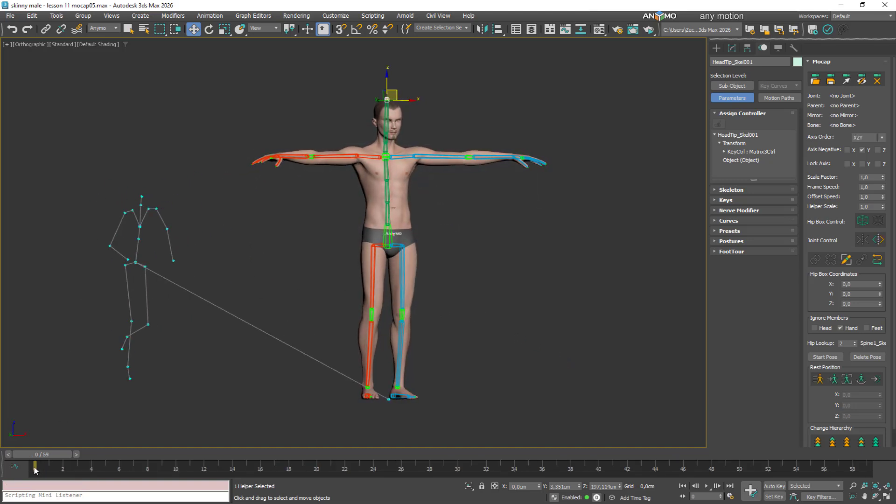
pyautogui.moveTo(35, 459)
pyautogui.mouseDown()
pyautogui.moveTo(313, 444)
pyautogui.moveTo(794, 450)
pyautogui.moveTo(133, 438)
pyautogui.moveTo(28, 448)
pyautogui.mouseUp()
pyautogui.press('w')
# Step: Reload dataset-1_run_masculinity_001.bvh with all joints before Hips removed from the hierarchy, and scrub its motion
pyautogui.click(815, 81)
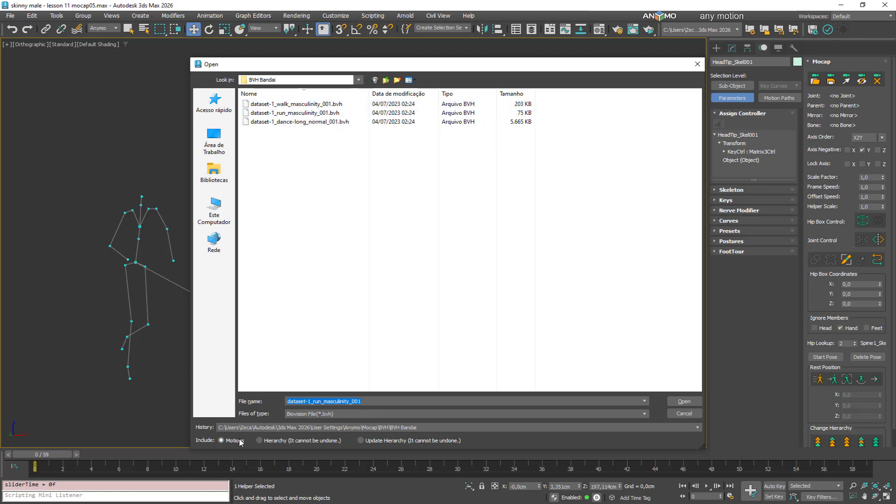
pyautogui.click(684, 402)
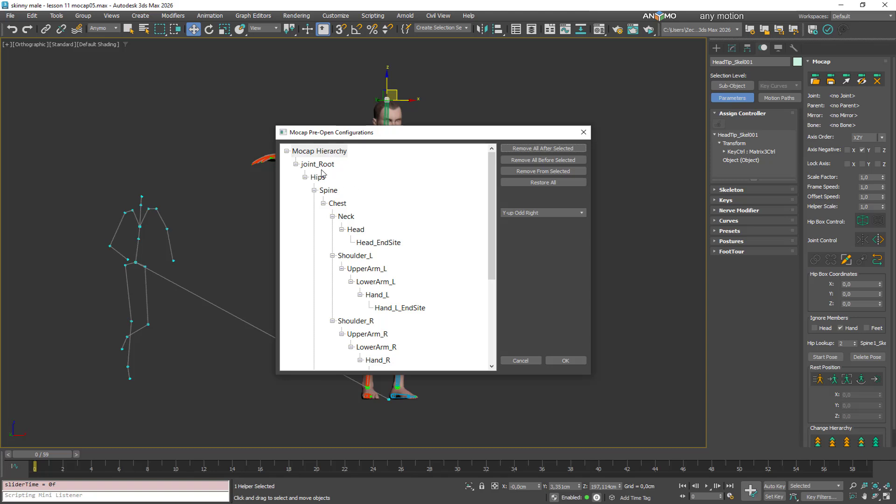
pyautogui.click(319, 178)
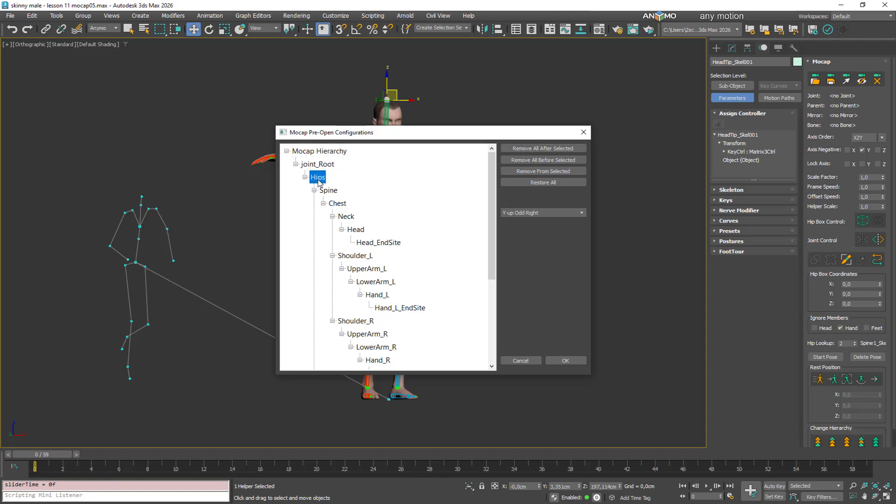
pyautogui.click(543, 161)
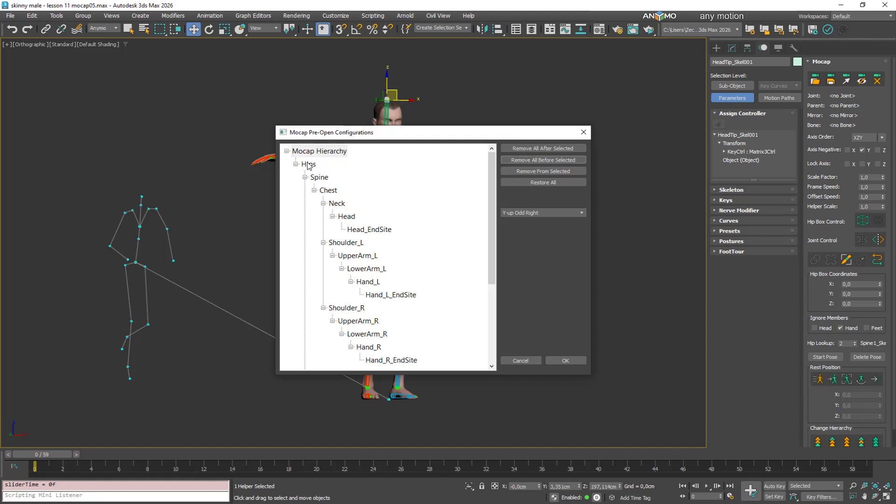
pyautogui.click(308, 164)
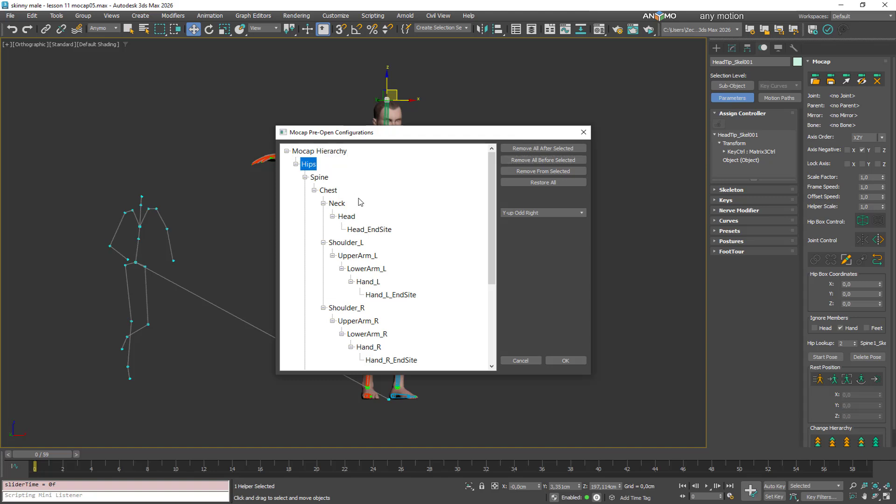
pyautogui.click(561, 362)
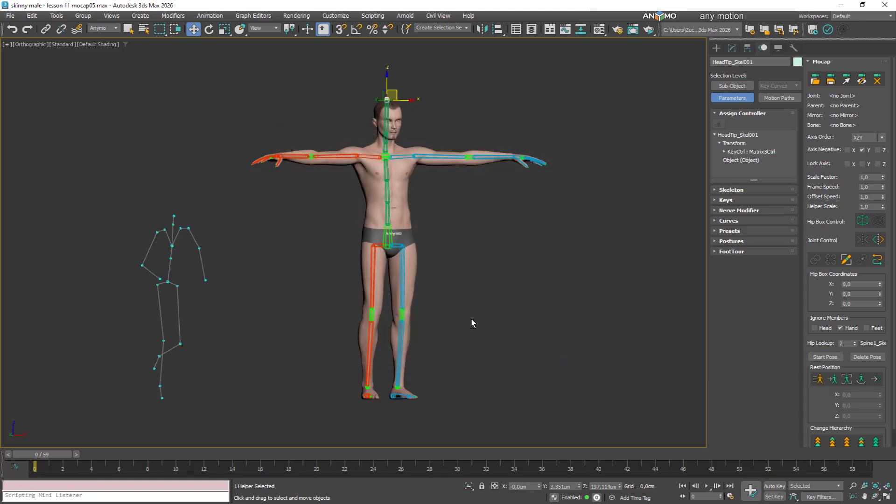
pyautogui.moveTo(61, 454); pyautogui.dragTo(10, 413)
pyautogui.press('w')
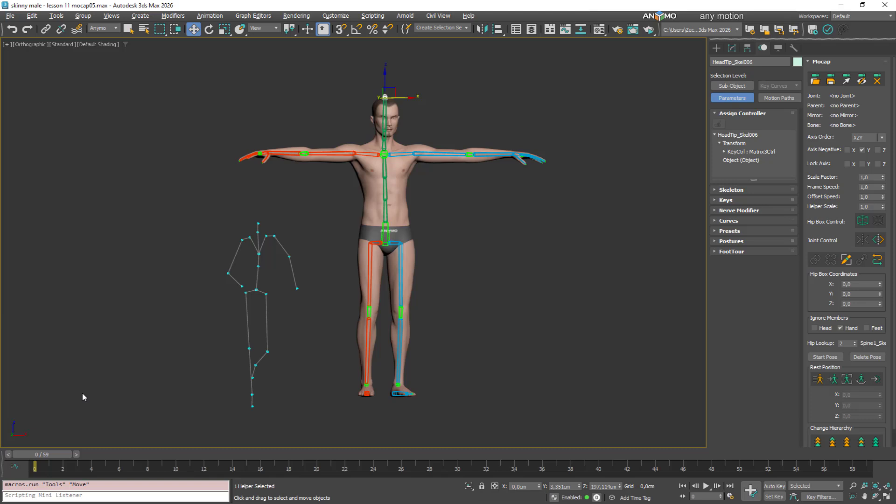
# Step: Delete the loaded mocap skeleton, then browse for a new file in the Mocap folder, filtered to Autodesk (*.fbx)
pyautogui.click(877, 84)
pyautogui.click(816, 81)
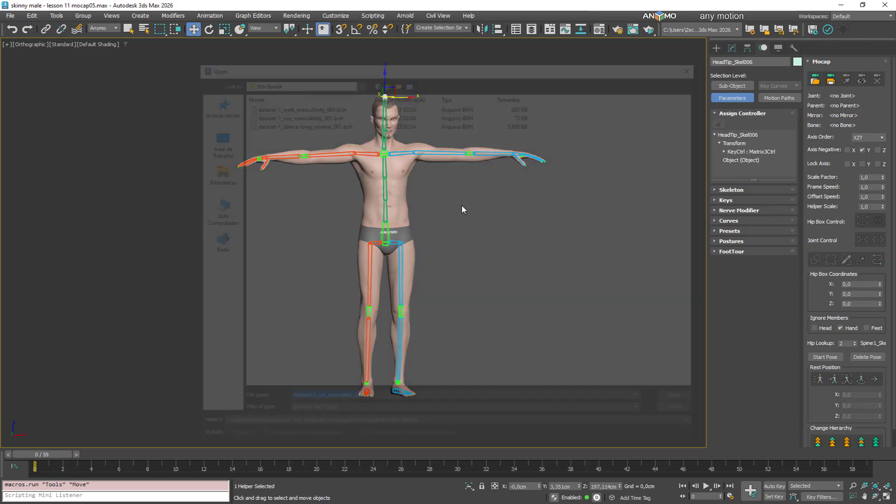
pyautogui.click(386, 81)
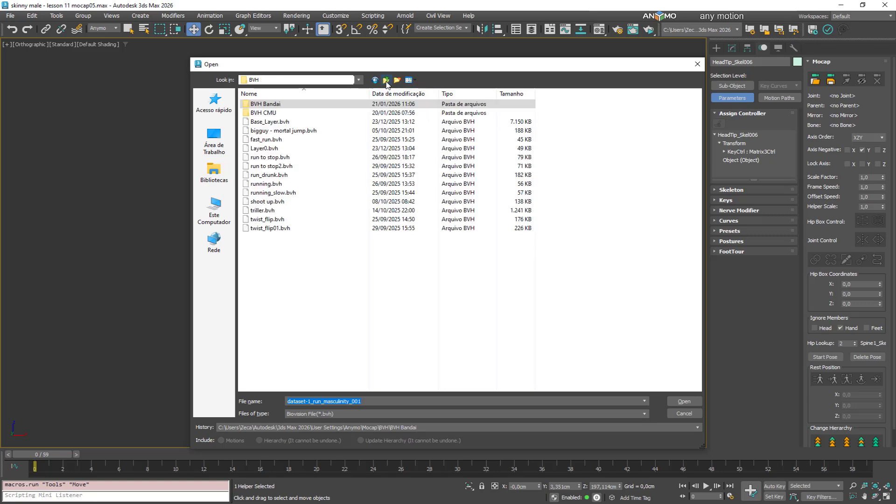
pyautogui.click(387, 80)
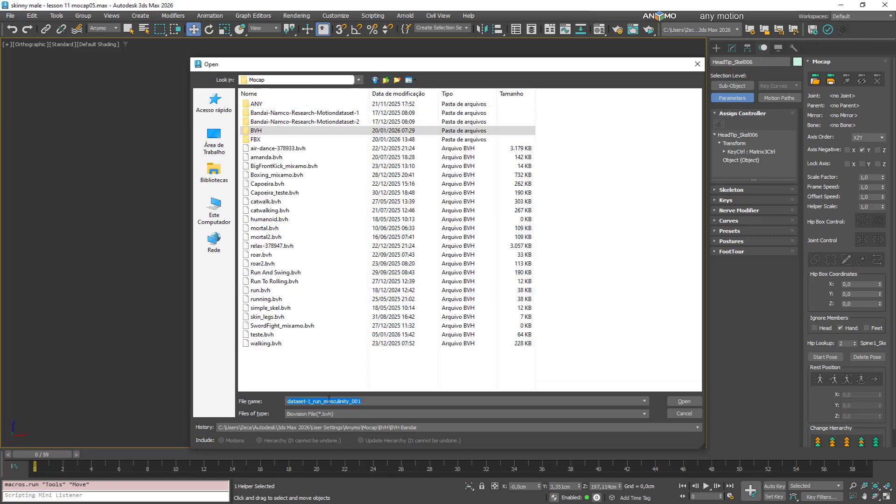
pyautogui.click(332, 414)
pyautogui.click(333, 433)
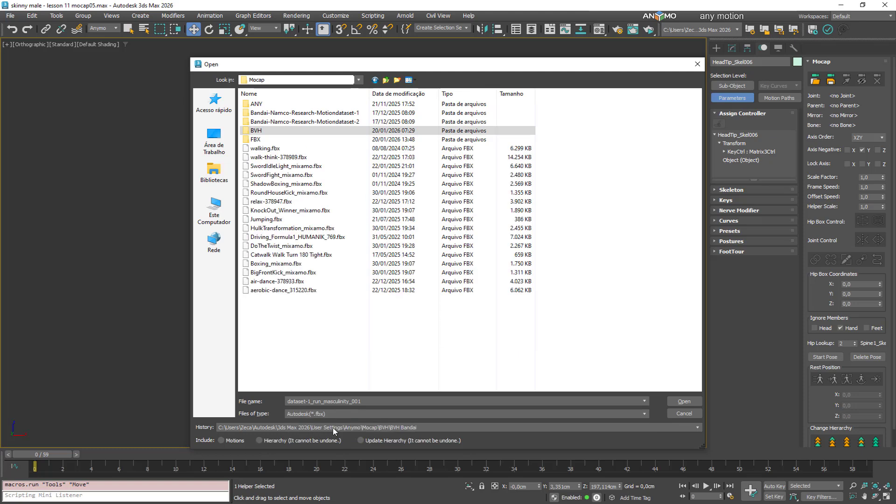
# Step: Load RunToStop.fbx from the FBX folder's Mixamo subfolder with its full mixamorig hierarchy and the Y-up Odd Right axis option
pyautogui.doubleClick(260, 140)
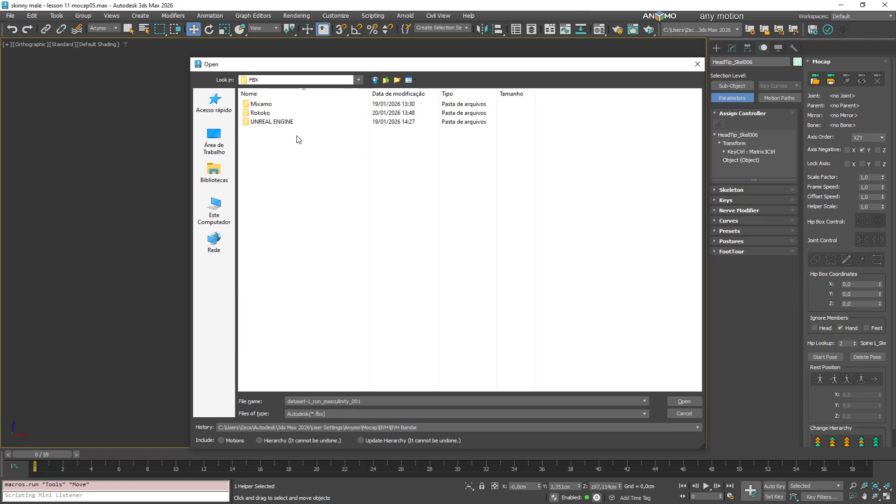
pyautogui.doubleClick(261, 104)
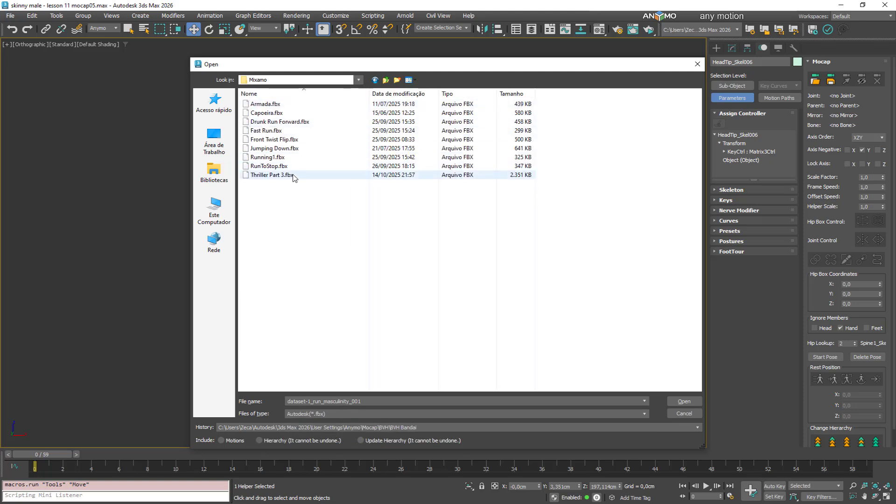
pyautogui.click(280, 166)
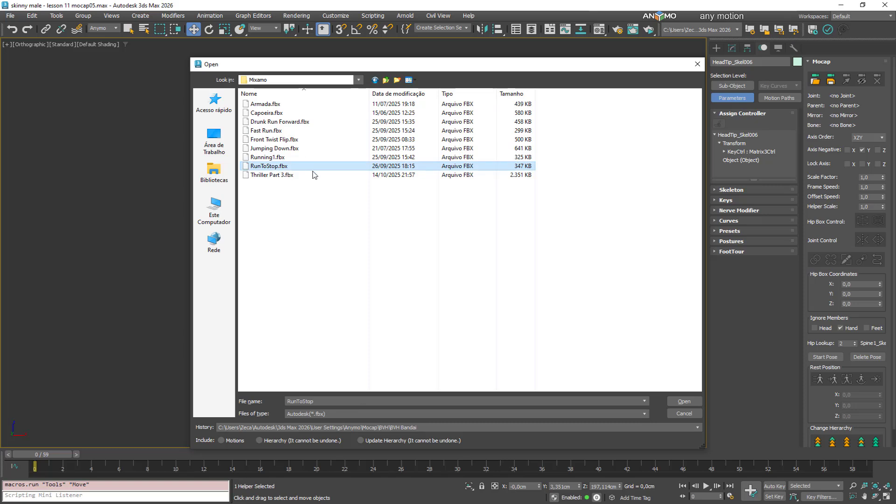
pyautogui.click(673, 402)
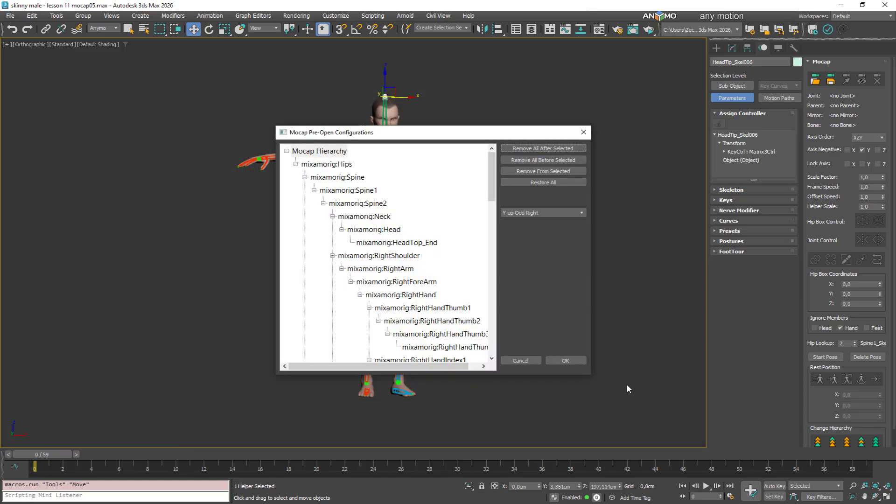
pyautogui.click(559, 361)
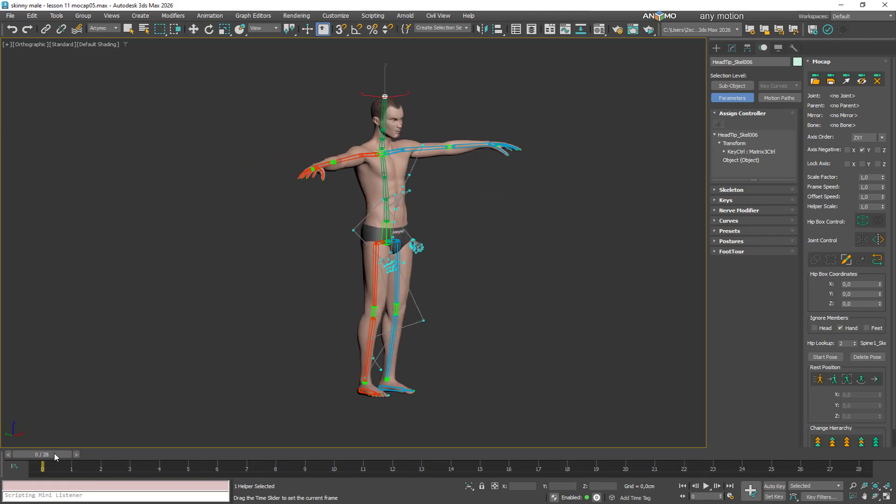
# Step: Scrub the imported mocap motion to frame 25 and switch the mocap skeleton to its rest pose
pyautogui.moveTo(54, 453); pyautogui.dragTo(779, 466)
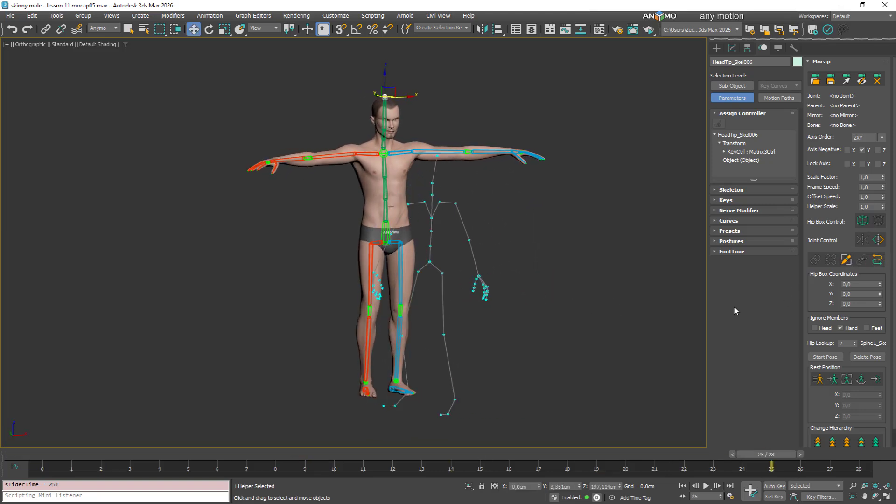
pyautogui.click(846, 260)
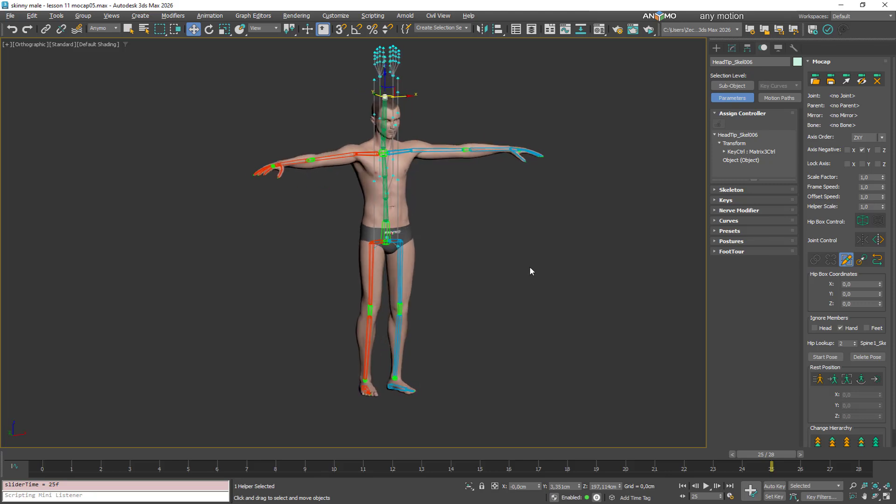
# Step: Hide all geometry and the character's skeleton bones, then enable Edit Rest Pose at frame 0
pyautogui.click(777, 48)
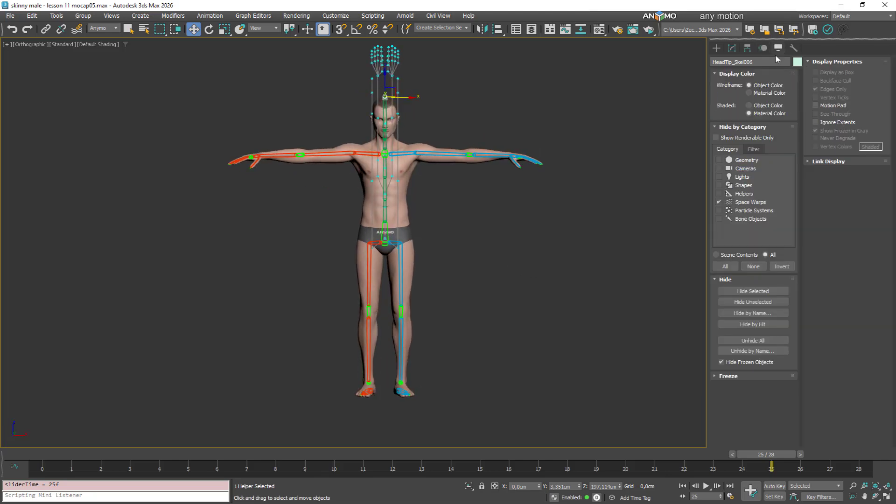
pyautogui.click(719, 159)
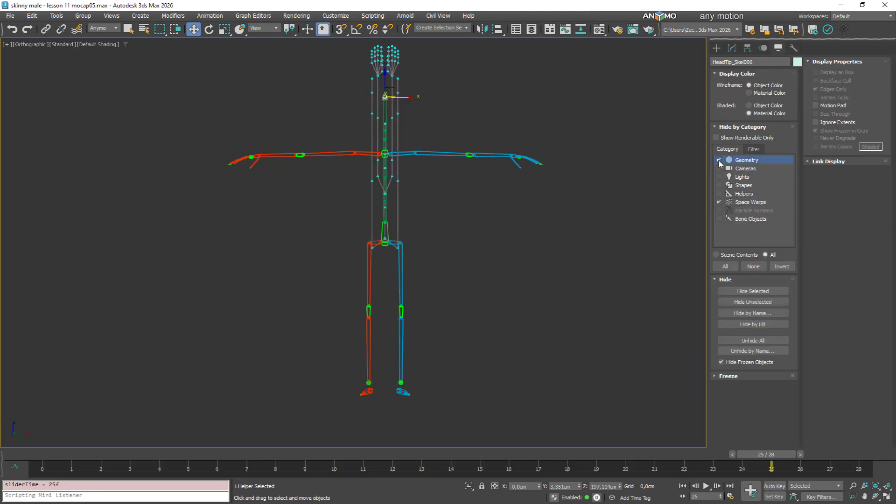
pyautogui.click(763, 48)
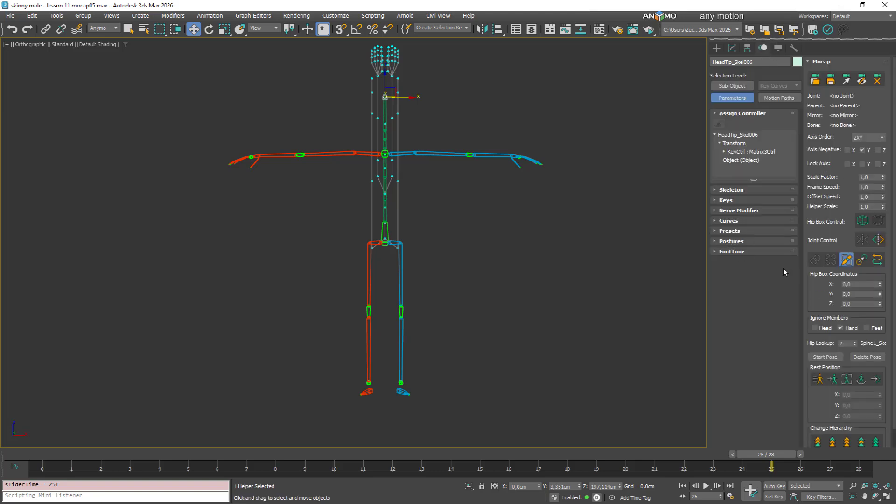
pyautogui.click(731, 190)
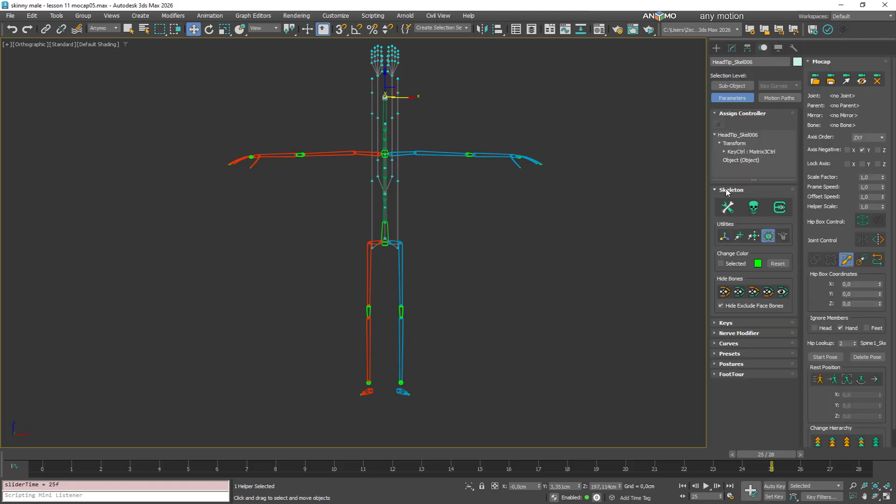
pyautogui.click(739, 292)
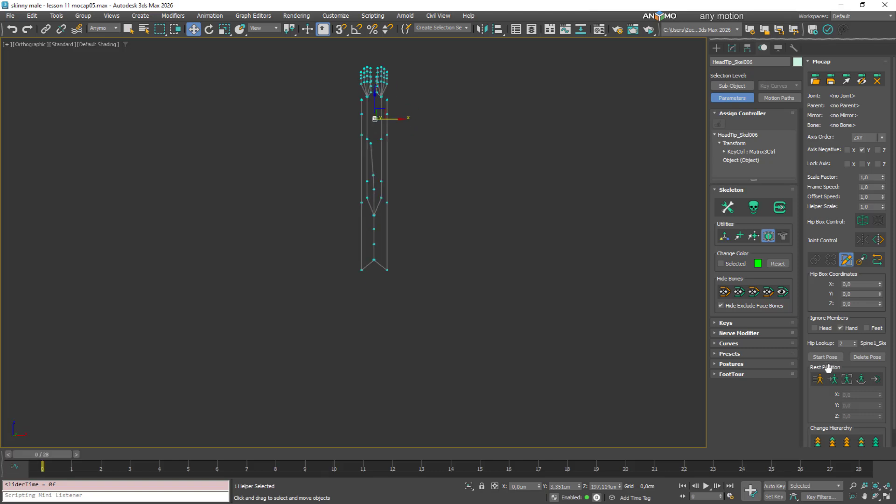
pyautogui.click(820, 381)
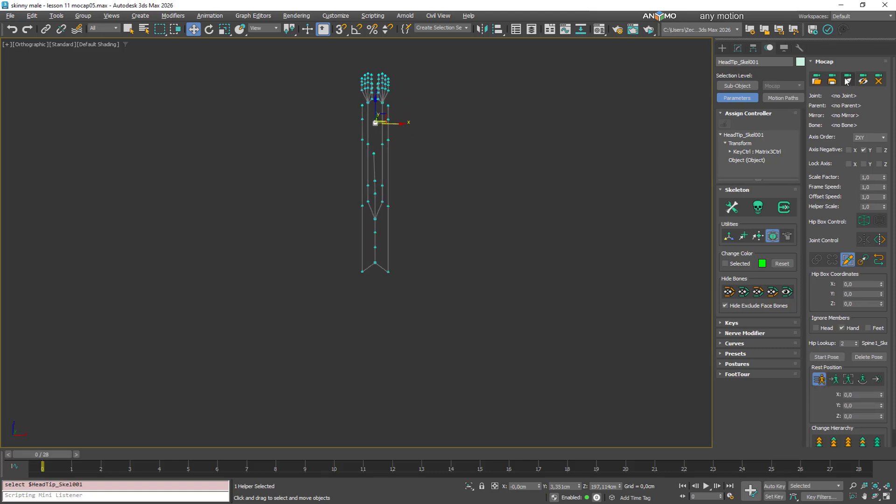
# Step: Set the rest position of the mocap skeleton's left and right upper-leg joints to Y 180
pyautogui.click(847, 81)
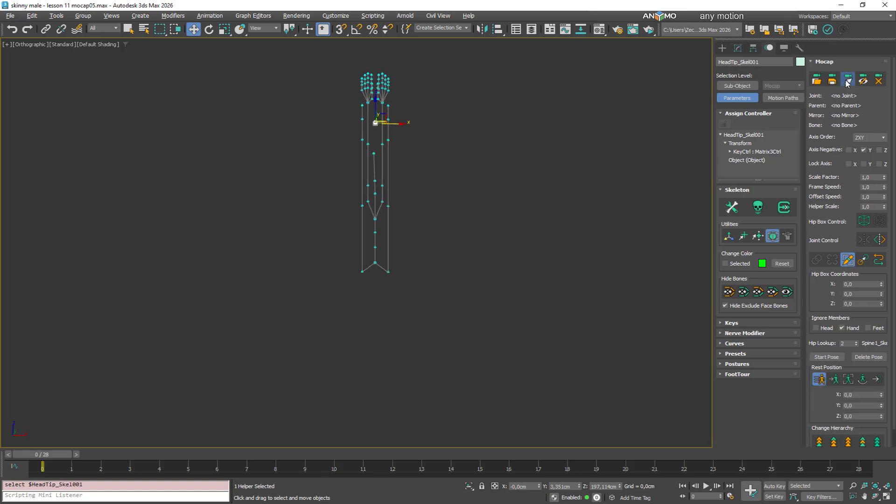
pyautogui.click(388, 271)
pyautogui.rightClick(488, 254)
pyautogui.click(503, 273)
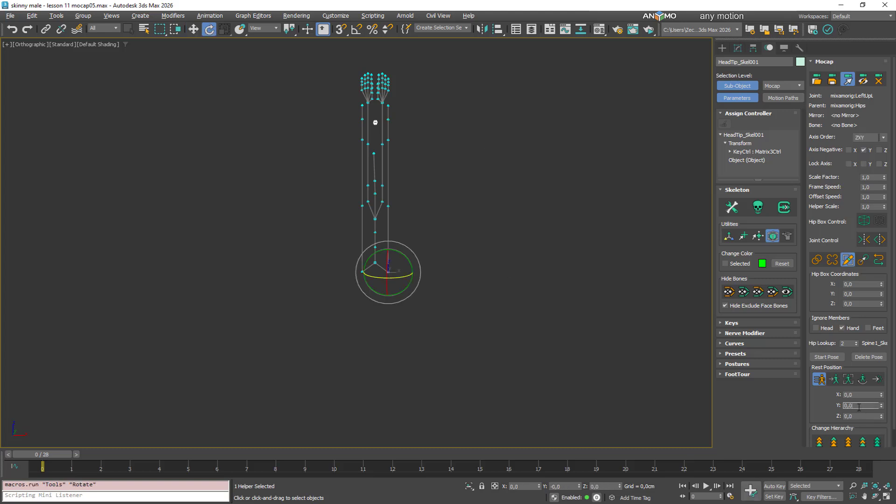
pyautogui.write('180')
pyautogui.press('Return')
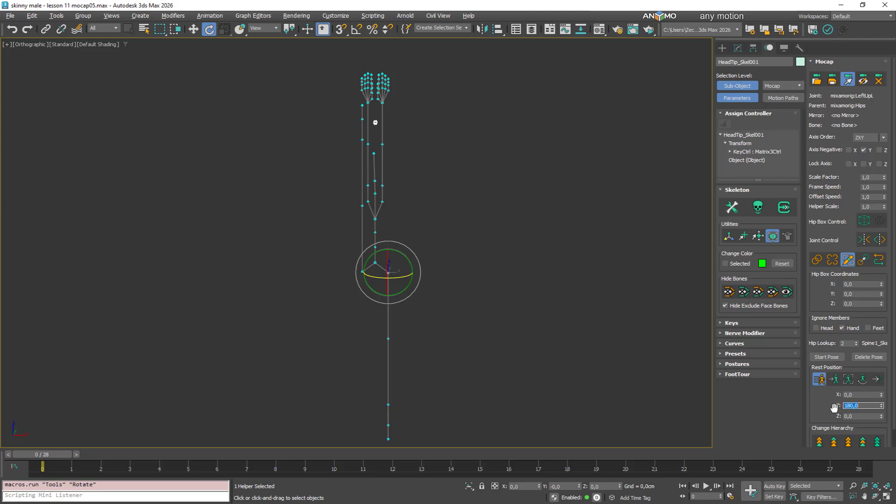
pyautogui.click(363, 270)
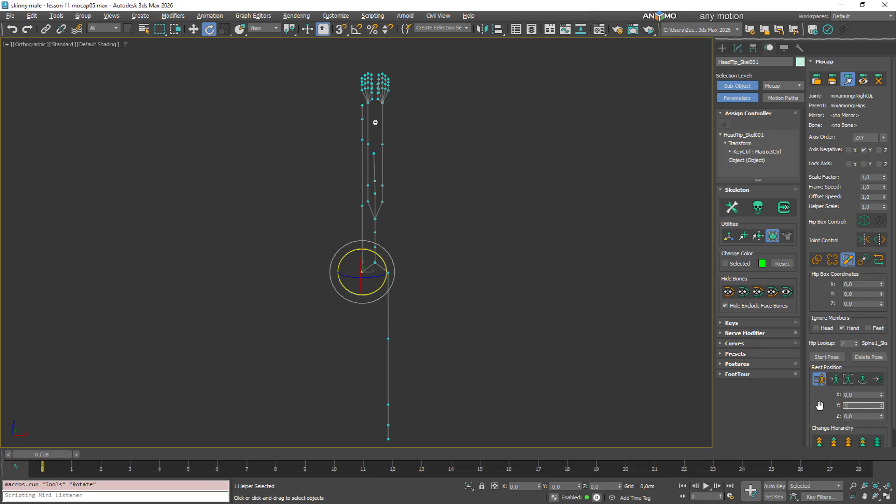
pyautogui.write('180')
pyautogui.press('Return')
# Step: Set the right shoulder joint's rest position to Y -90 so the arm points outward
pyautogui.scroll(-3, 411, 247)
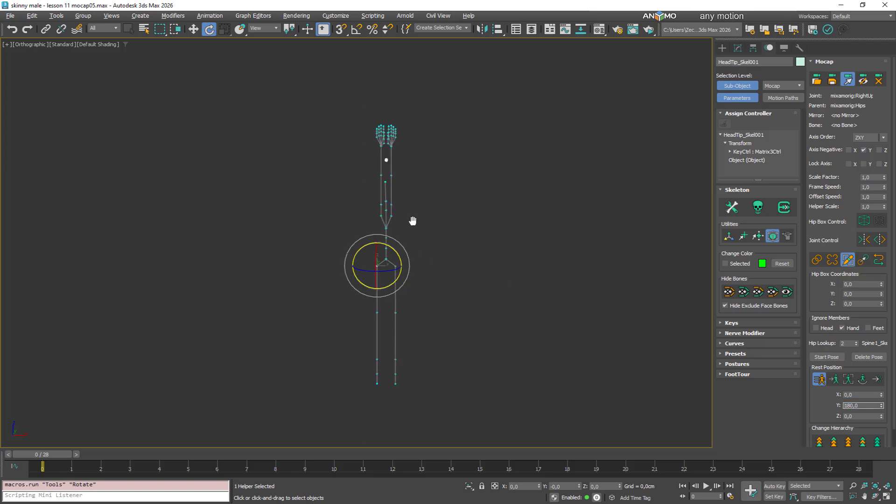
pyautogui.moveTo(412, 220); pyautogui.dragTo(413, 169, button='middle')
pyautogui.keyDown('alt'); pyautogui.moveTo(415, 189); pyautogui.dragTo(438, 221, button='middle'); pyautogui.keyUp('alt')
pyautogui.scroll(3, 416, 169)
pyautogui.click(353, 150)
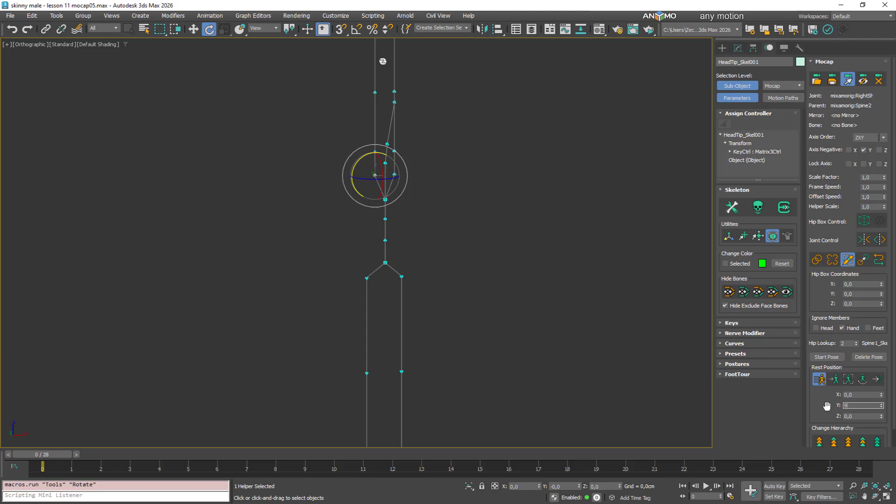
pyautogui.write('90')
pyautogui.press('Return')
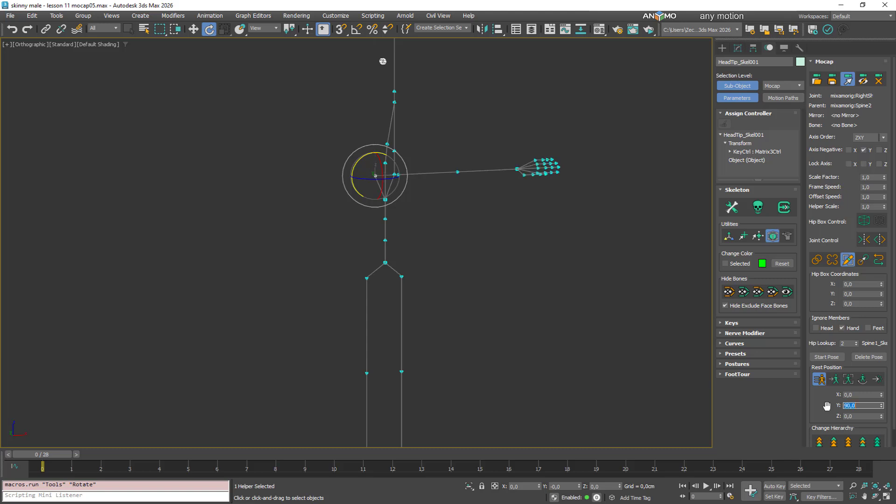
pyautogui.write('-90')
pyautogui.press('Return')
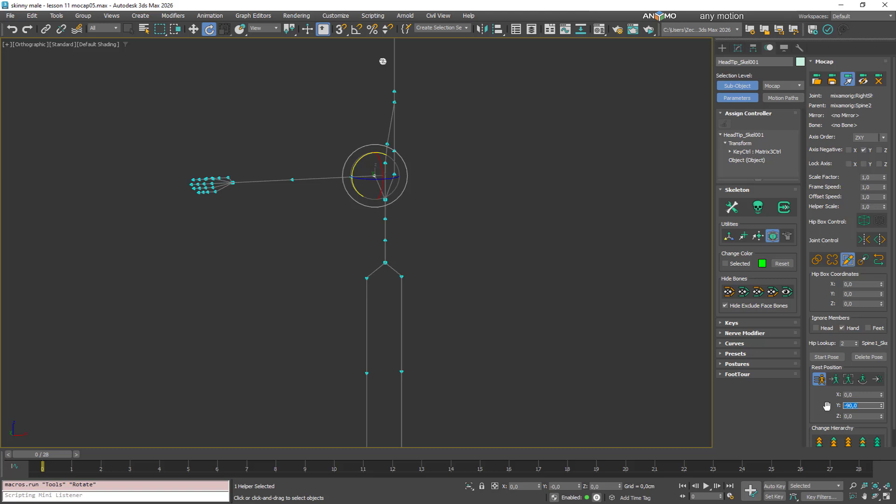
# Step: Set the left shoulder joint's rest position to Y 90 to complete the T-pose, and inspect the skeleton
pyautogui.click(395, 174)
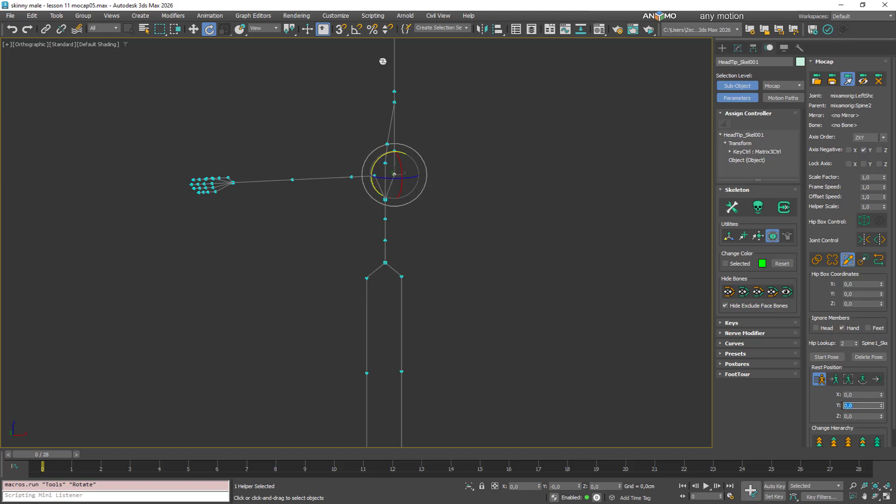
pyautogui.write('90')
pyautogui.press('Return')
pyautogui.scroll(-3, 536, 149)
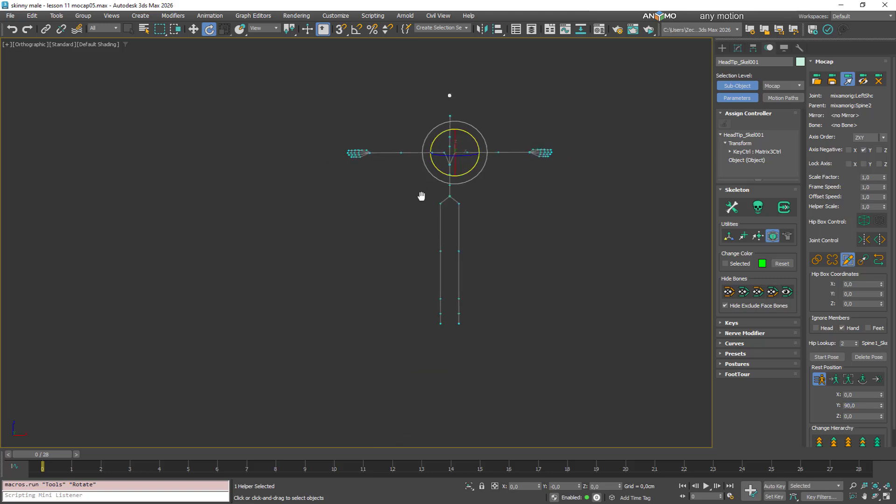
pyautogui.moveTo(472, 206); pyautogui.dragTo(456, 218, button='middle')
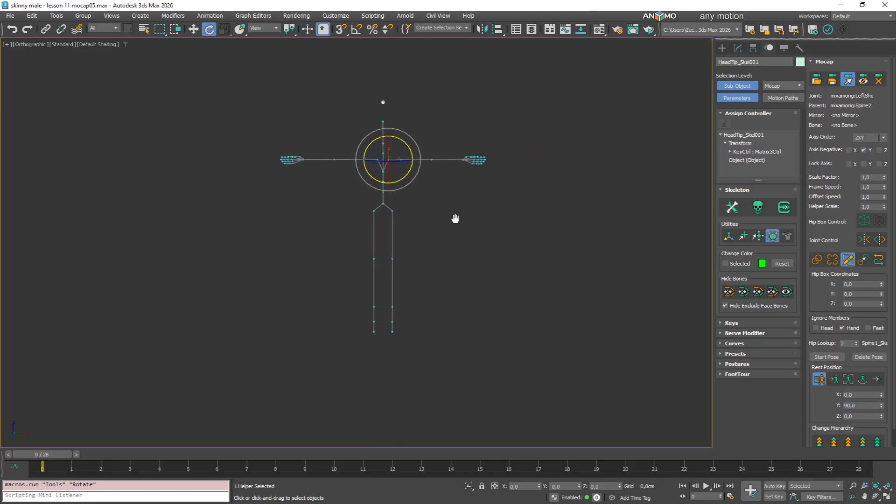
pyautogui.scroll(2, 443, 233)
pyautogui.keyDown('alt'); pyautogui.moveTo(378, 281); pyautogui.dragTo(368, 348, button='middle'); pyautogui.keyUp('alt')
pyautogui.keyDown('alt'); pyautogui.moveTo(472, 361); pyautogui.dragTo(367, 300, button='middle'); pyautogui.keyUp('alt')
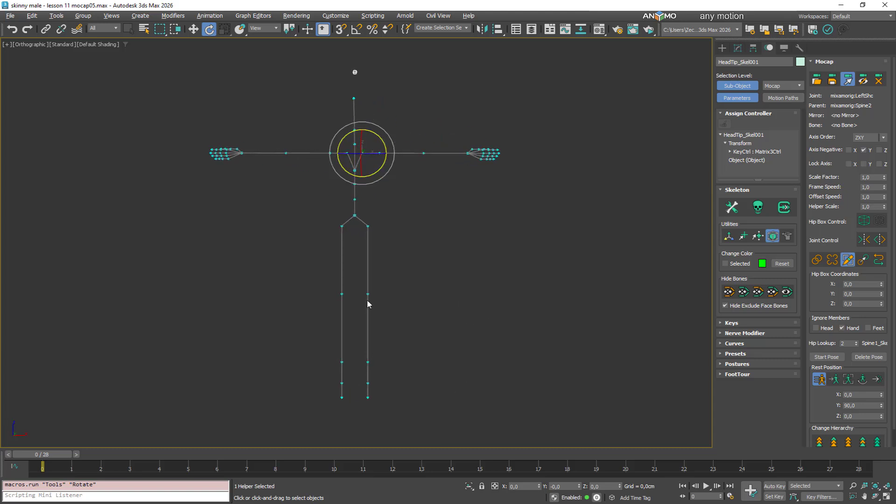
pyautogui.click(354, 214)
pyautogui.moveTo(433, 258); pyautogui.dragTo(427, 254, button='middle')
pyautogui.click(872, 379)
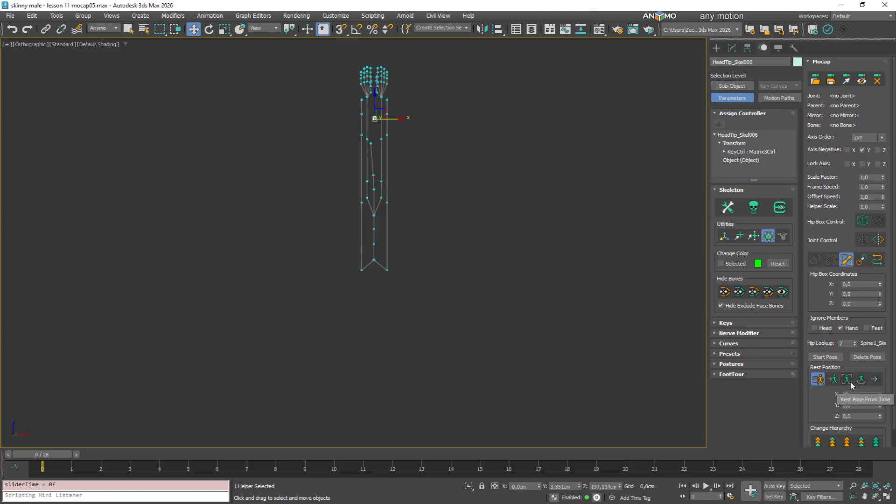
# Step: Set the mocap rest pose from the motion at frame 0 and leave rest pose editing
pyautogui.click(850, 382)
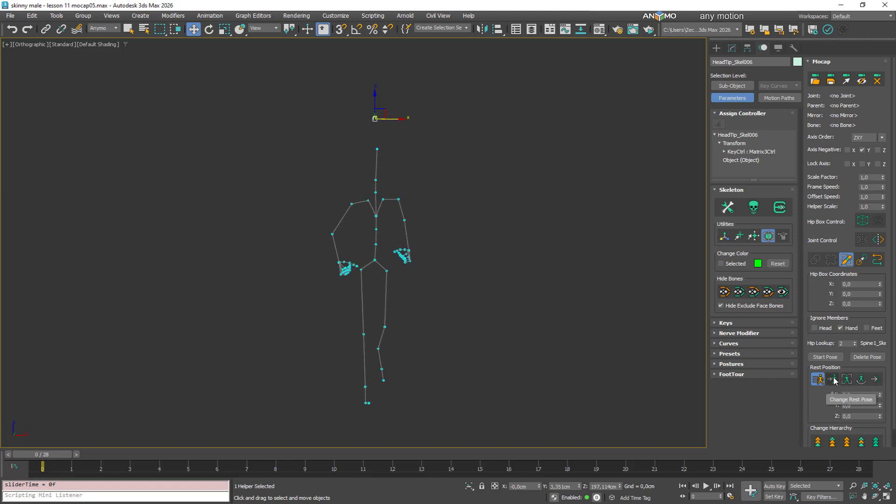
pyautogui.click(818, 379)
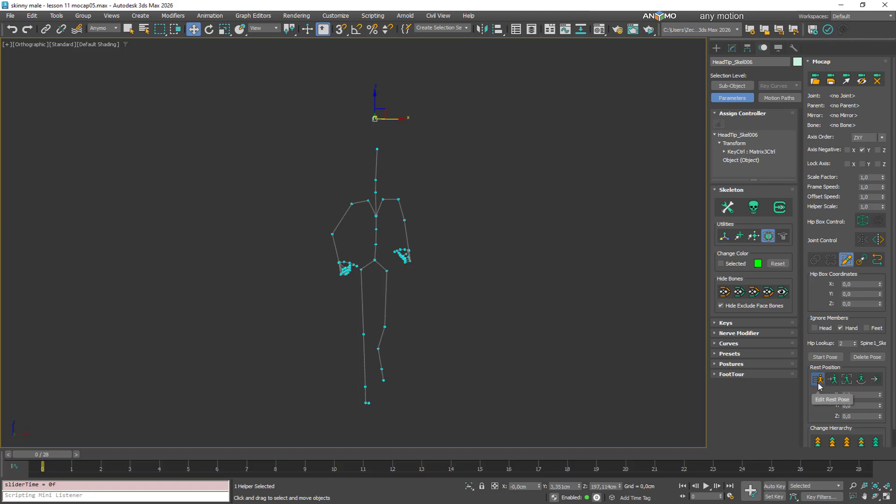
pyautogui.click(846, 261)
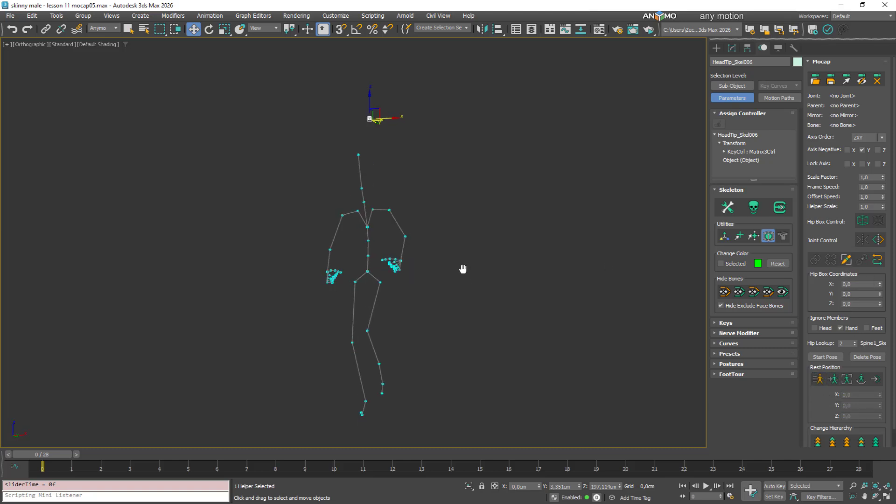
# Step: Scrub the mocap motion on the timeline and return to frame 0
pyautogui.moveTo(50, 454); pyautogui.dragTo(564, 441)
pyautogui.press('Home')
pyautogui.press('w')
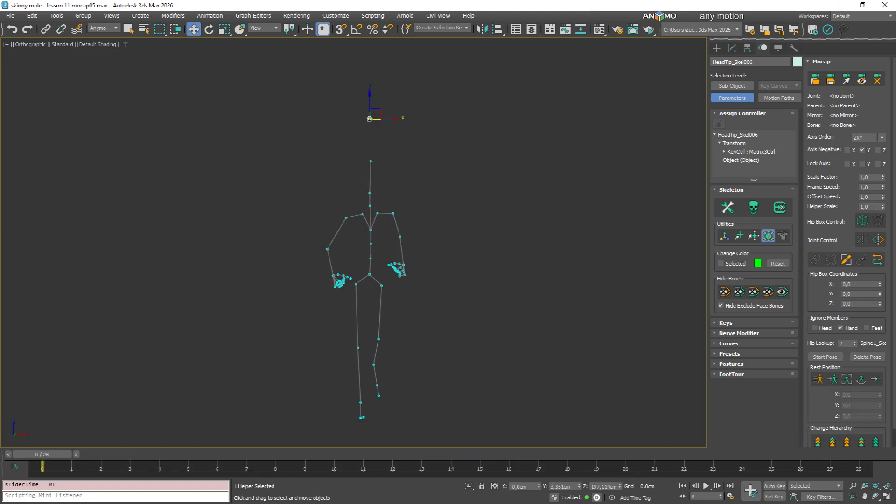
# Step: Reopen rest pose editing and reset the mixamorig Hips joint's rest position to 0 on X, Y and Z
pyautogui.click(847, 260)
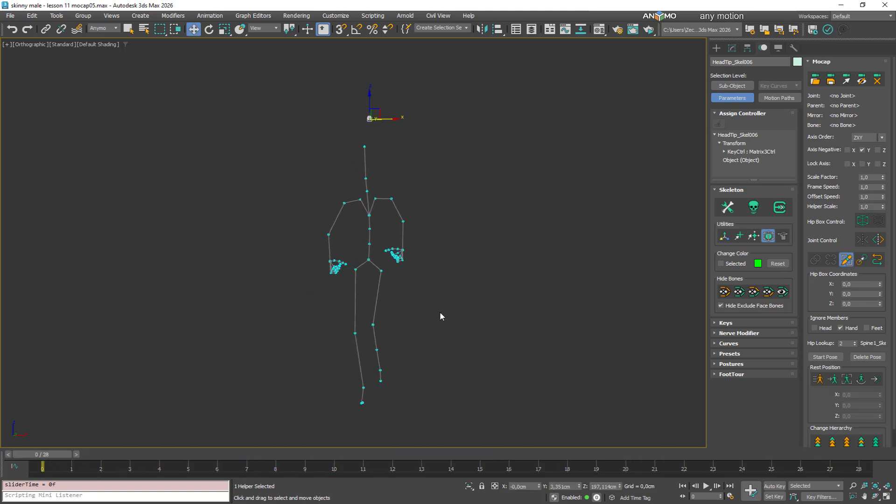
pyautogui.click(818, 379)
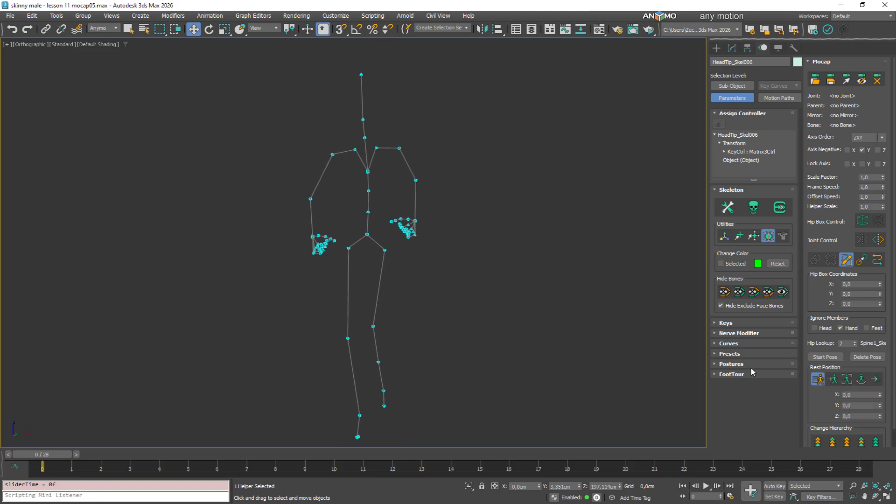
pyautogui.rightClick(451, 262)
pyautogui.click(468, 281)
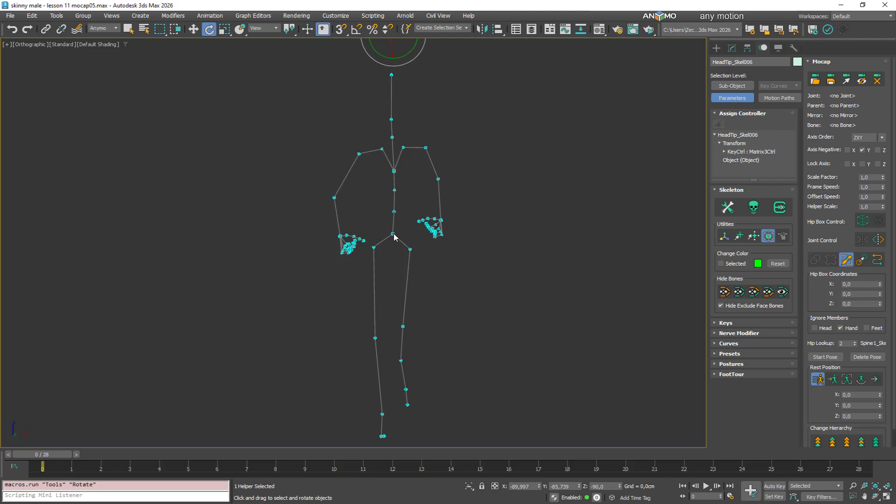
pyautogui.click(846, 79)
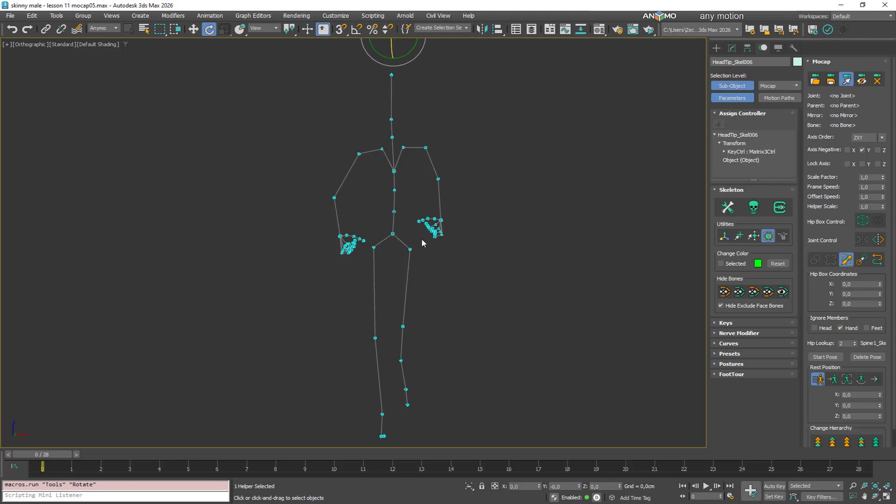
pyautogui.click(394, 235)
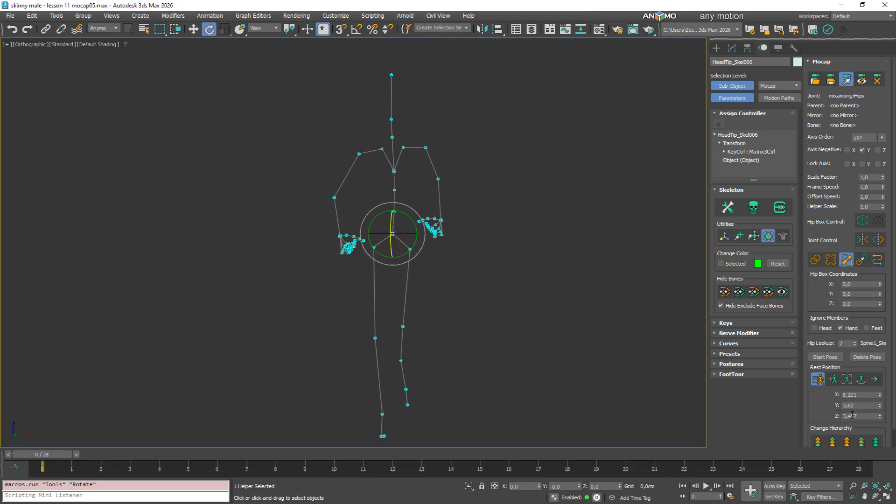
pyautogui.scroll(-3, 461, 304)
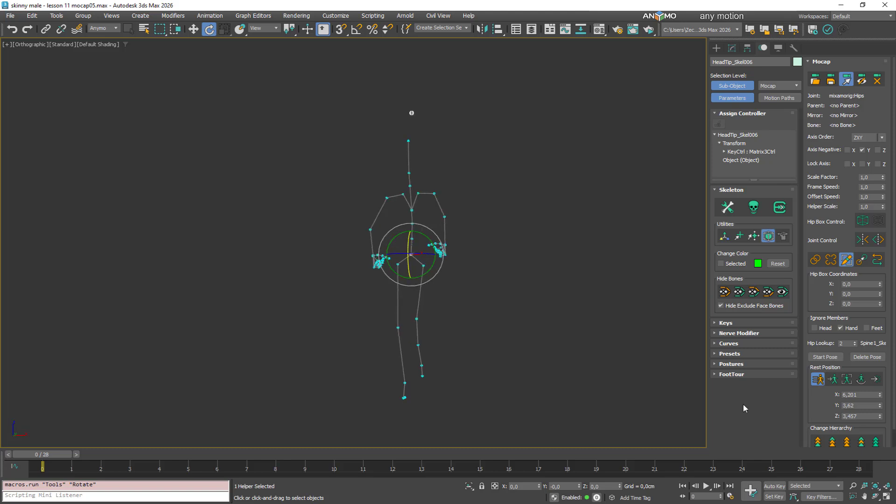
pyautogui.rightClick(880, 395)
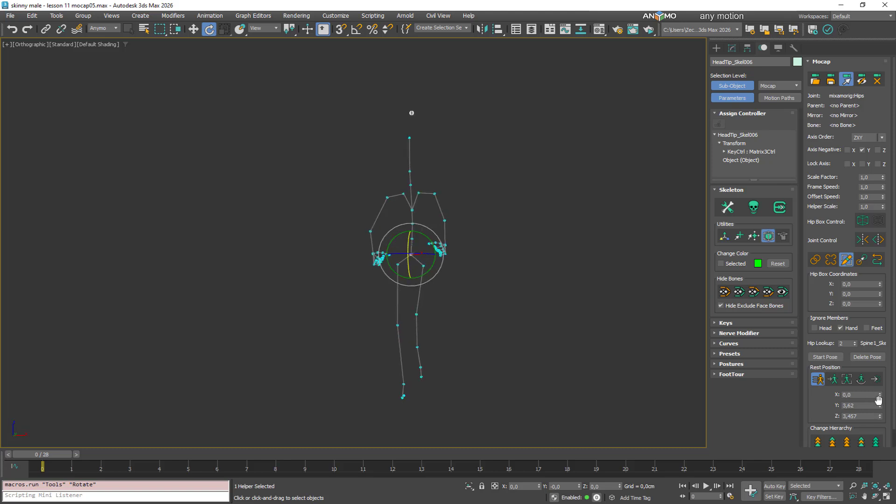
pyautogui.rightClick(880, 405)
pyautogui.rightClick(880, 415)
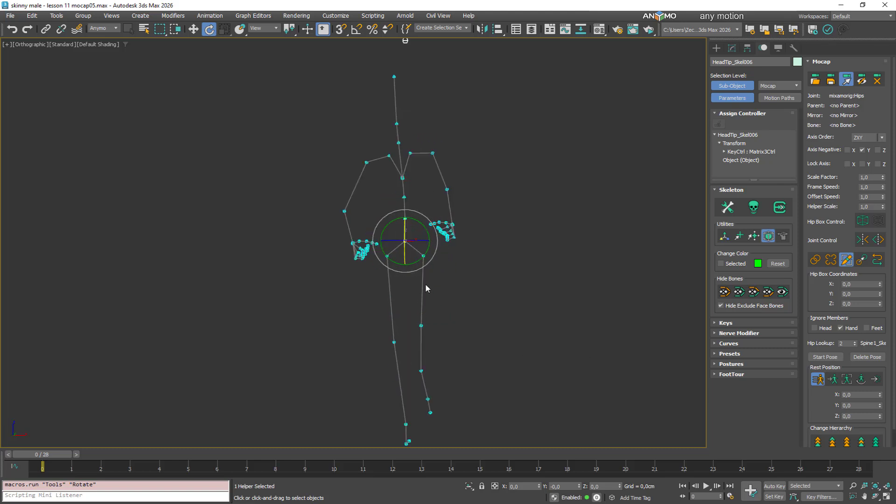
# Step: Inspect the straightened rest pose and save the scene file
pyautogui.scroll(-2, 446, 305)
pyautogui.moveTo(446, 305); pyautogui.dragTo(430, 298, button='middle')
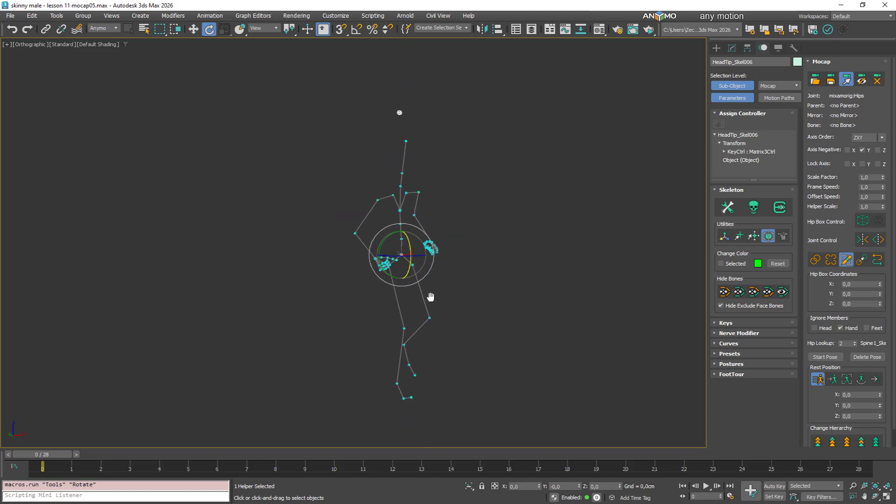
pyautogui.hotkey('ctrl', 's')
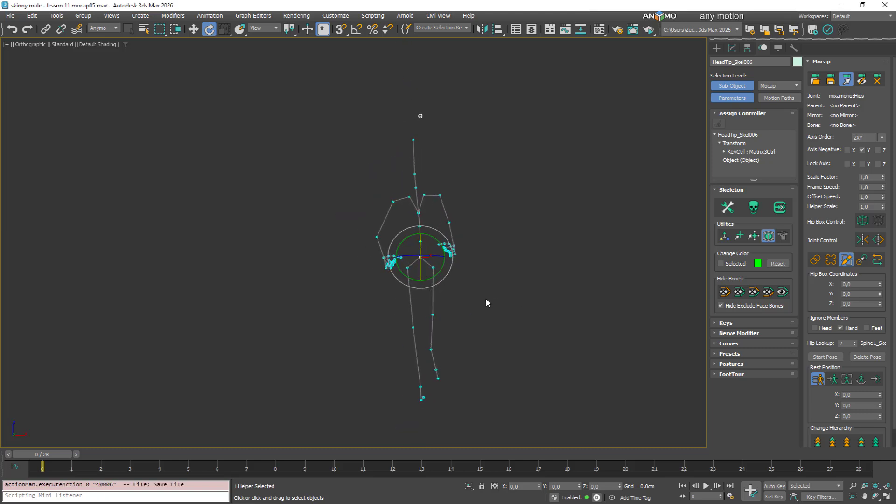
# Step: Reset the mixamorig RightArm joint's rest position to 0 on X, Y and Z
pyautogui.scroll(1, 400, 257)
pyautogui.click(395, 171)
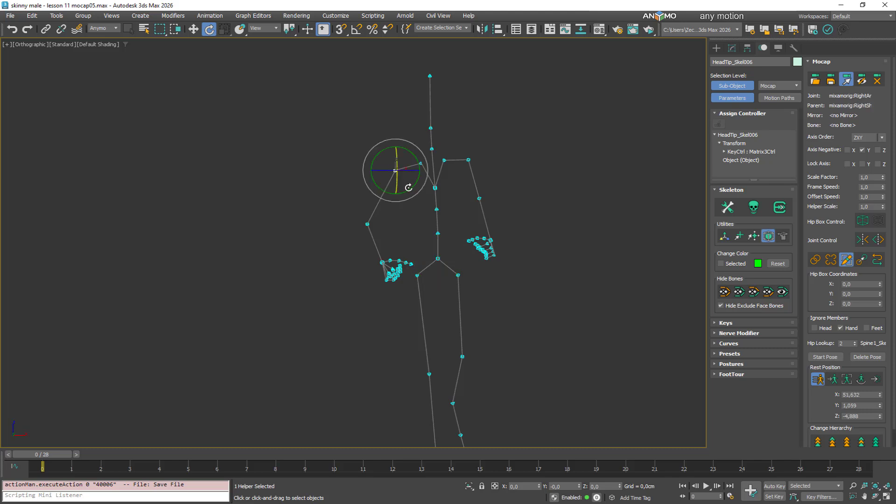
pyautogui.rightClick(881, 405)
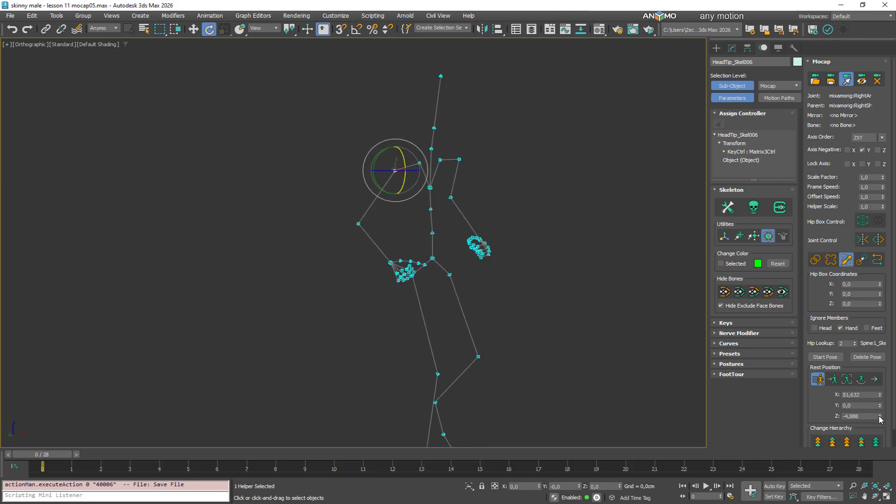
pyautogui.rightClick(880, 416)
pyautogui.rightClick(880, 395)
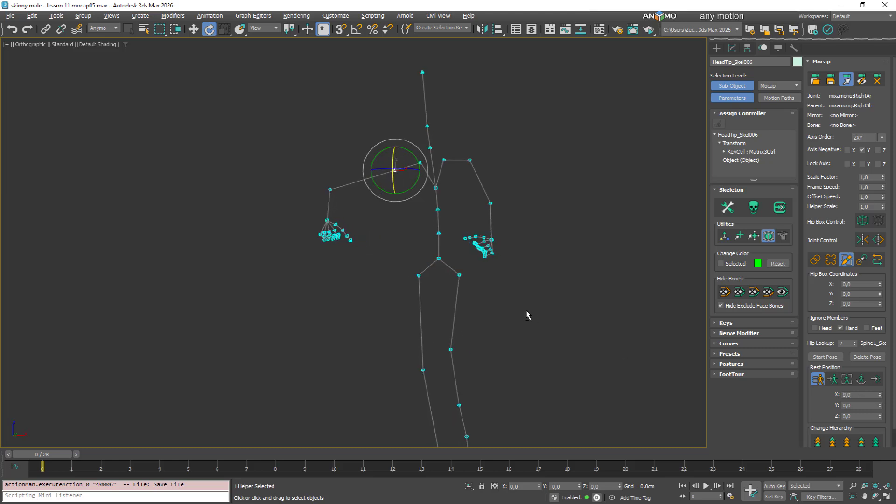
# Step: Reset the mixamorig LeftArm joint's rest position to 0 on X, Y and Z
pyautogui.click(468, 159)
pyautogui.rightClick(881, 395)
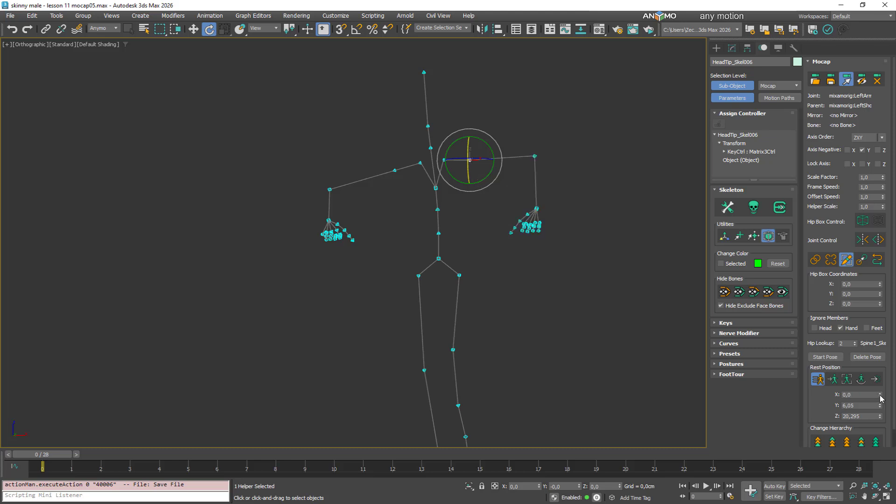
pyautogui.rightClick(881, 406)
pyautogui.rightClick(881, 416)
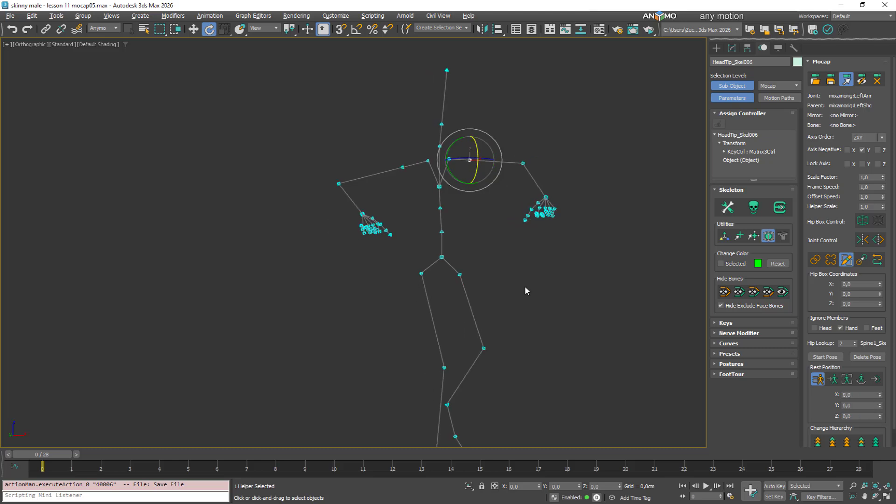
# Step: Reset the lowest spine joint, mixamorig Spine, to rest position 0 on X, Y and Z
pyautogui.click(427, 149)
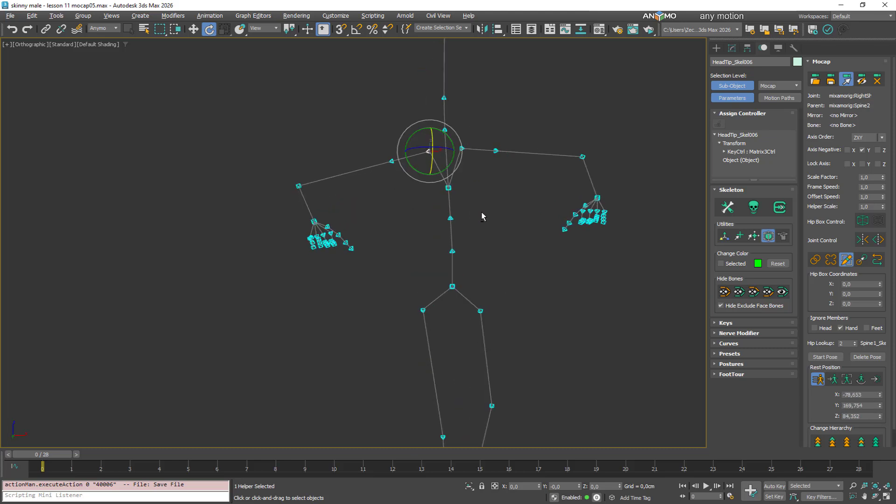
pyautogui.scroll(-3, 476, 313)
pyautogui.moveTo(476, 313); pyautogui.dragTo(462, 210, button='middle')
pyautogui.scroll(-1, 461, 204)
pyautogui.scroll(6, 452, 163)
pyautogui.moveTo(452, 162); pyautogui.dragTo(447, 195, button='middle')
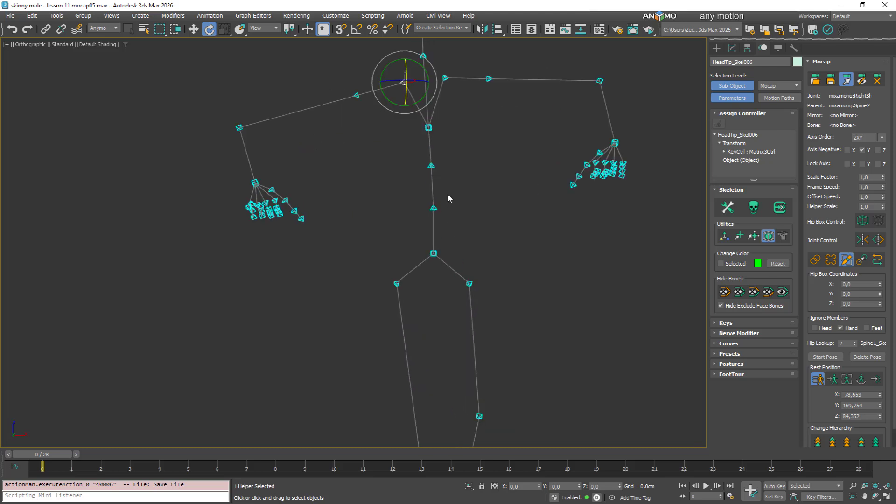
pyautogui.click(434, 210)
pyautogui.rightClick(881, 396)
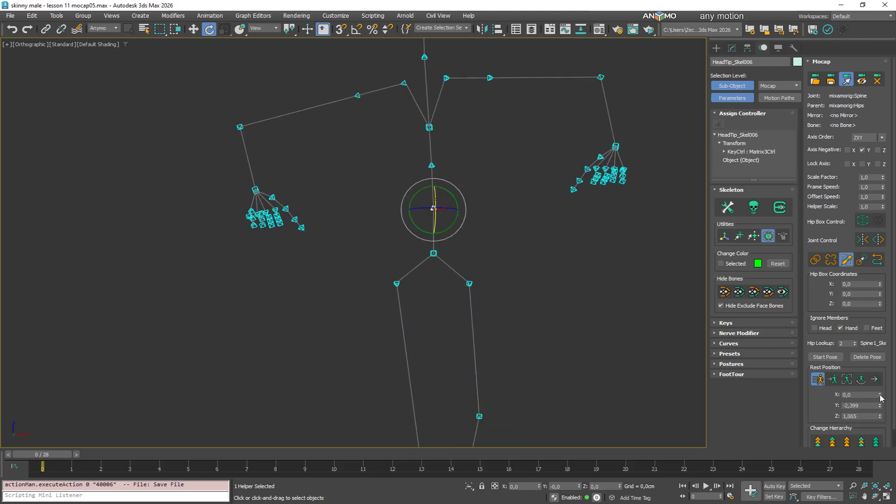
pyautogui.rightClick(880, 406)
pyautogui.rightClick(881, 416)
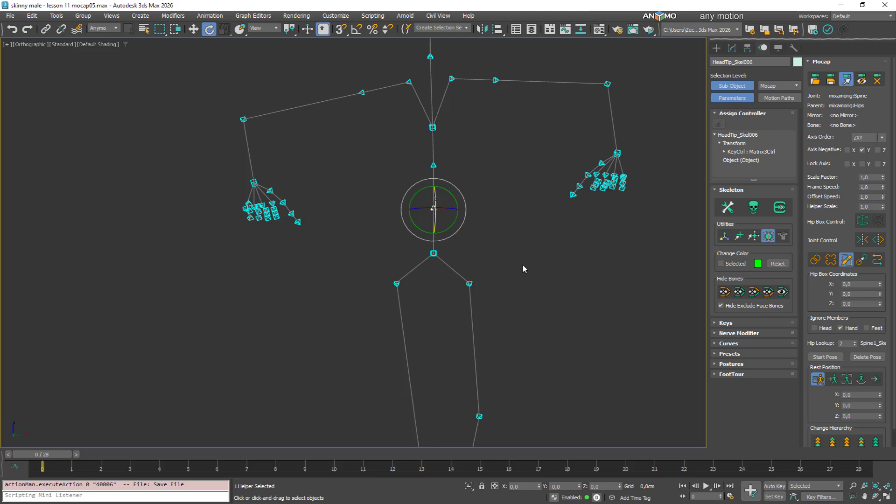
# Step: Reset the mixamorig Spine1 joint's rest position to 0 on X, Y and Z
pyautogui.click(433, 165)
pyautogui.rightClick(880, 395)
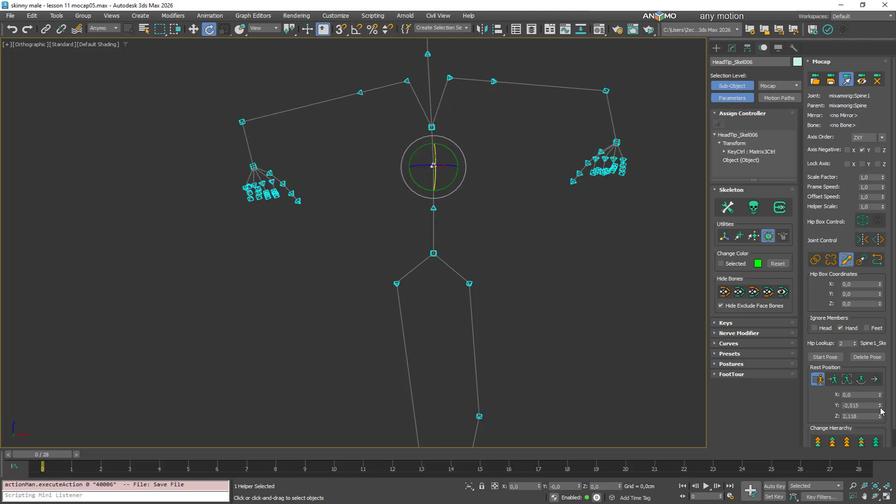
pyautogui.rightClick(880, 406)
pyautogui.rightClick(881, 416)
# Step: Reset the mixamorig Spine2 joint's rest position to 0 on X, Y and Z
pyautogui.moveTo(514, 188); pyautogui.dragTo(512, 254, button='middle')
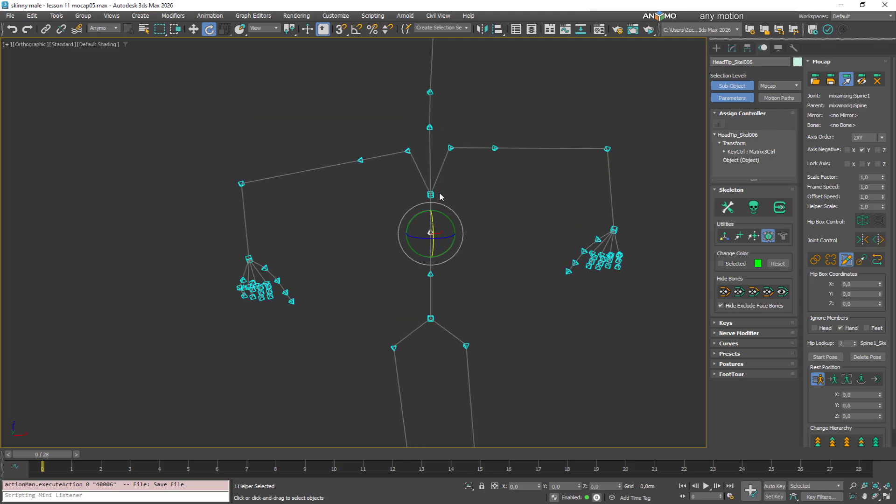
pyautogui.click(426, 200)
pyautogui.click(427, 195)
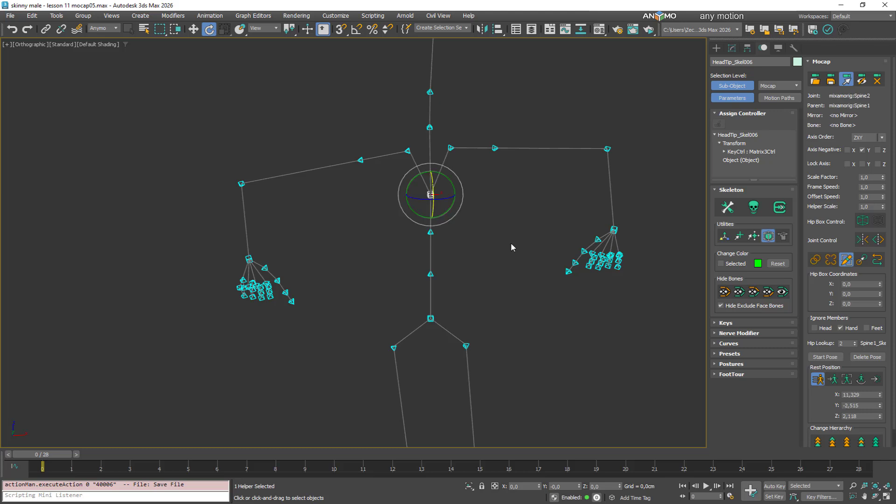
pyautogui.rightClick(880, 395)
pyautogui.rightClick(881, 406)
pyautogui.click(880, 403)
pyautogui.rightClick(881, 404)
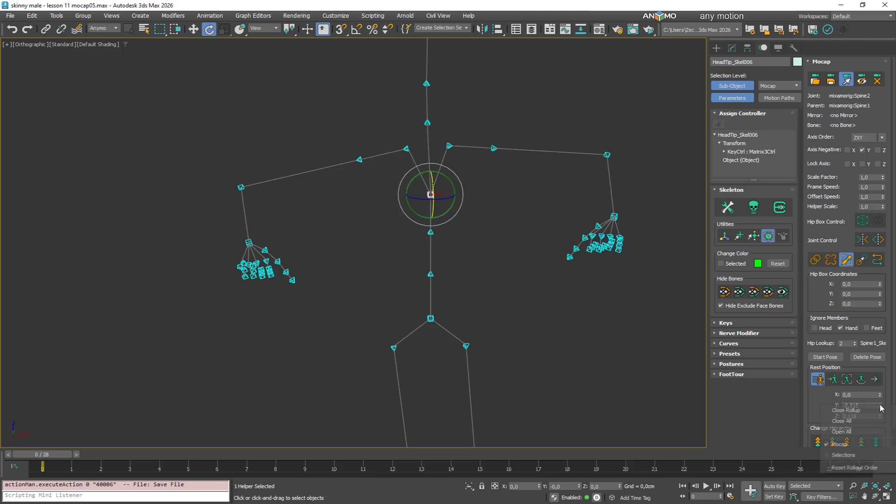
pyautogui.click(875, 400)
pyautogui.rightClick(881, 406)
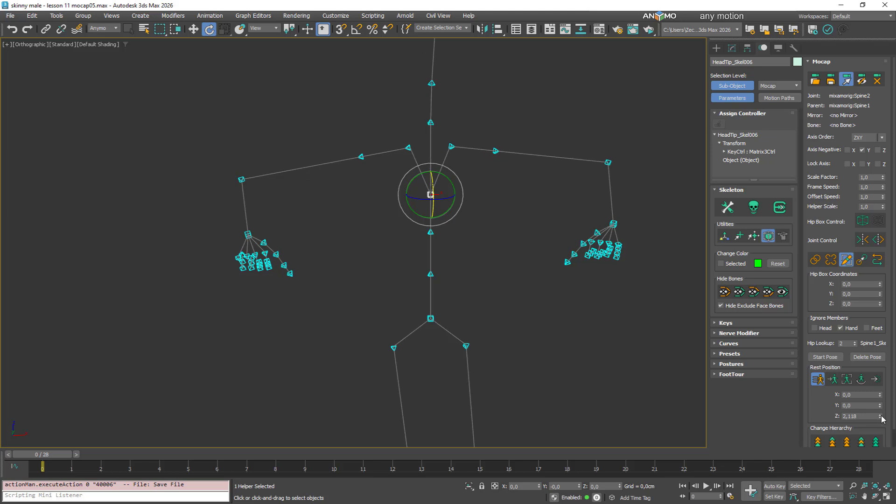
pyautogui.rightClick(880, 416)
# Step: Reset the mixamorig Neck joint's rest position to 0 on X, Y and Z
pyautogui.keyDown('alt'); pyautogui.moveTo(545, 193); pyautogui.dragTo(542, 174, button='middle'); pyautogui.keyUp('alt')
pyautogui.moveTo(542, 174); pyautogui.dragTo(536, 244, button='middle')
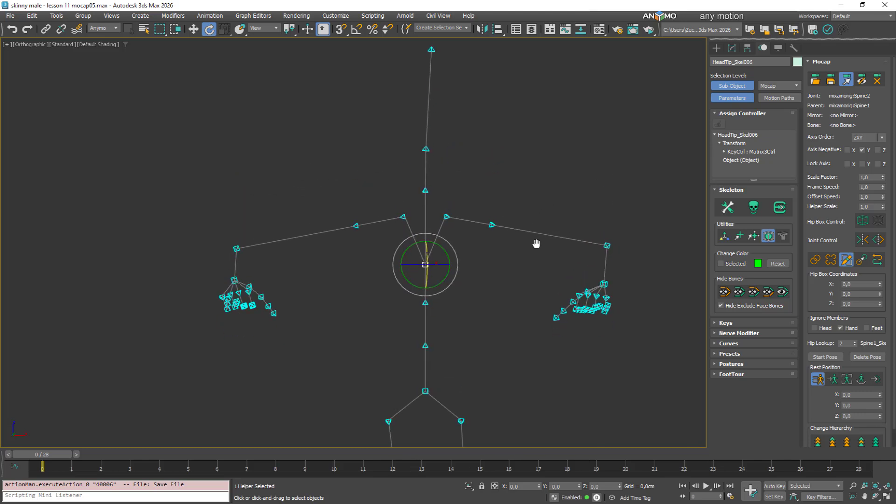
pyautogui.click(427, 190)
pyautogui.rightClick(880, 395)
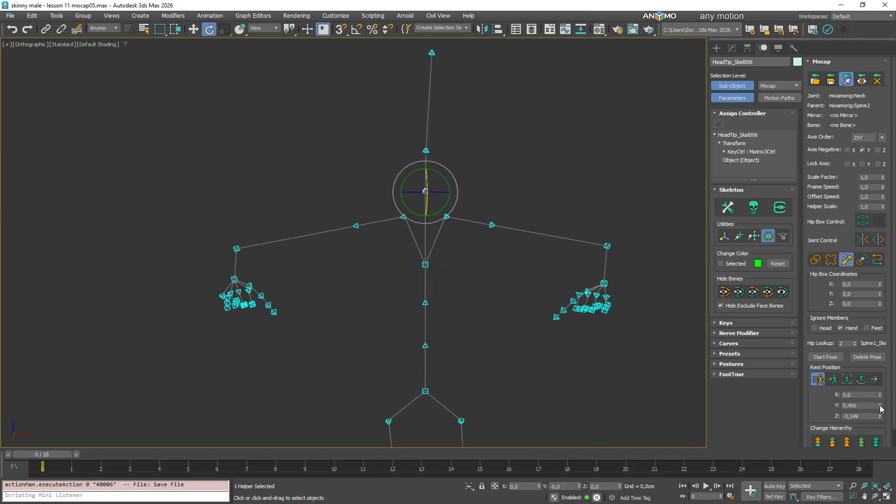
pyautogui.rightClick(880, 406)
pyautogui.rightClick(880, 416)
# Step: Reset the mixamorig Head joint's rest position to 0 on X and Y
pyautogui.moveTo(421, 156); pyautogui.dragTo(434, 230, button='middle')
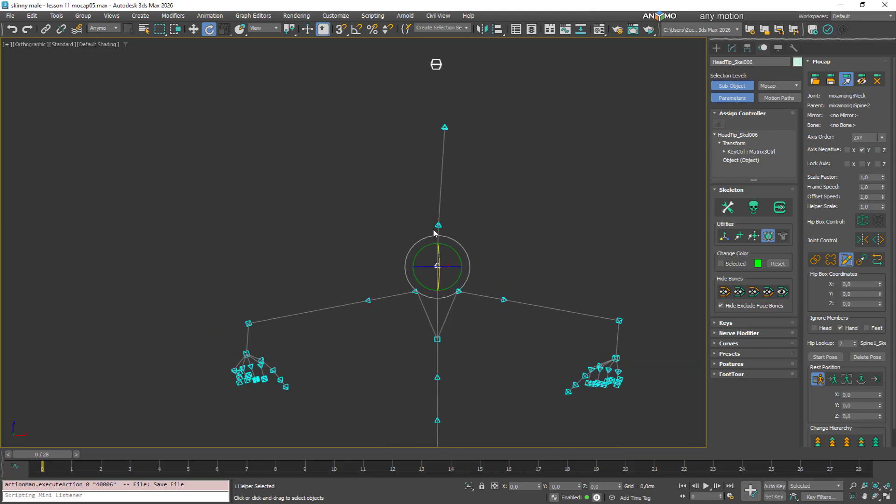
pyautogui.click(435, 229)
pyautogui.rightClick(881, 395)
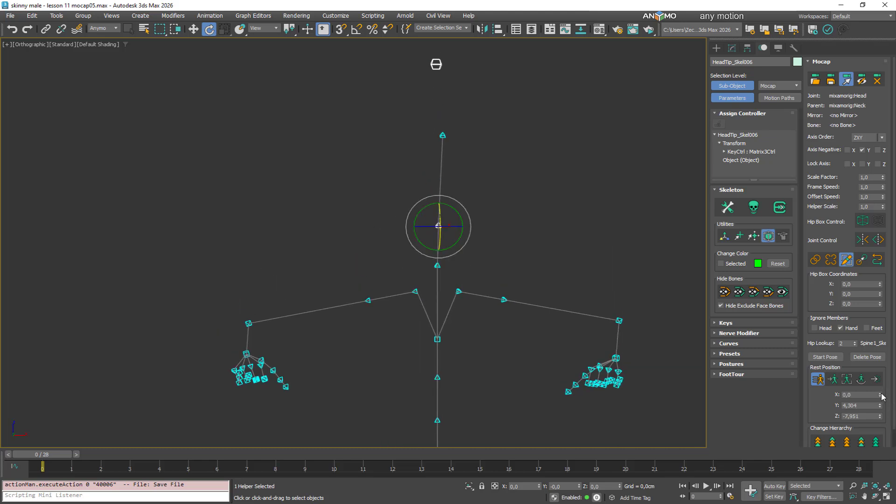
pyautogui.rightClick(881, 406)
# Step: Set the right shoulder joint's rest position to -90 on X, 180 on Y and 90 on Z
pyautogui.moveTo(431, 395); pyautogui.dragTo(402, 226, button='middle')
pyautogui.scroll(-3, 415, 185)
pyautogui.scroll(3, 401, 225)
pyautogui.moveTo(424, 179); pyautogui.dragTo(428, 312, button='middle')
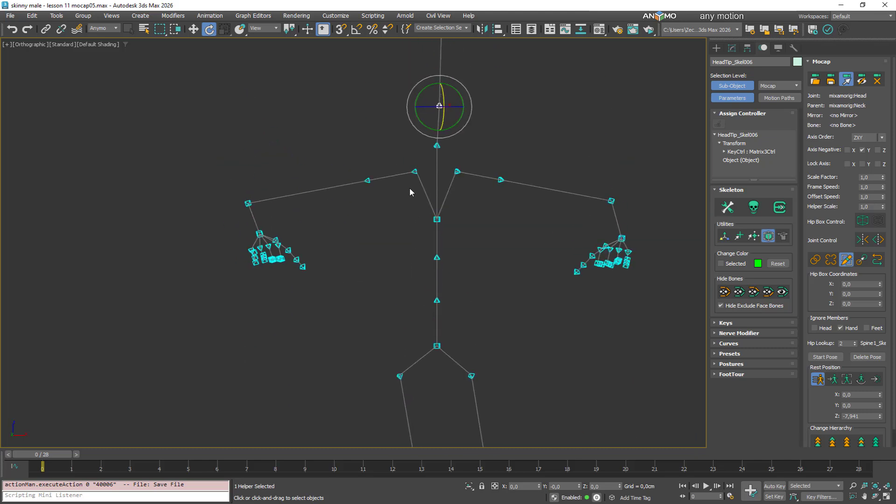
pyautogui.click(415, 172)
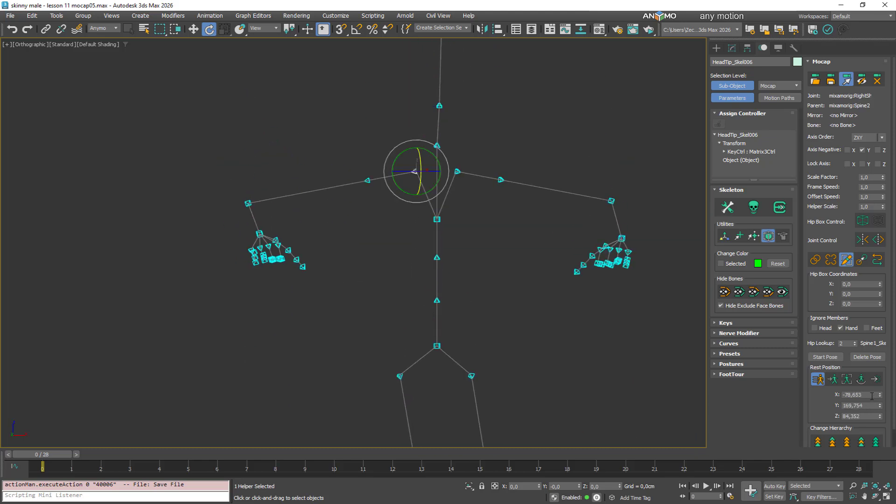
pyautogui.click(871, 395)
pyautogui.write('-90')
pyautogui.press('Return')
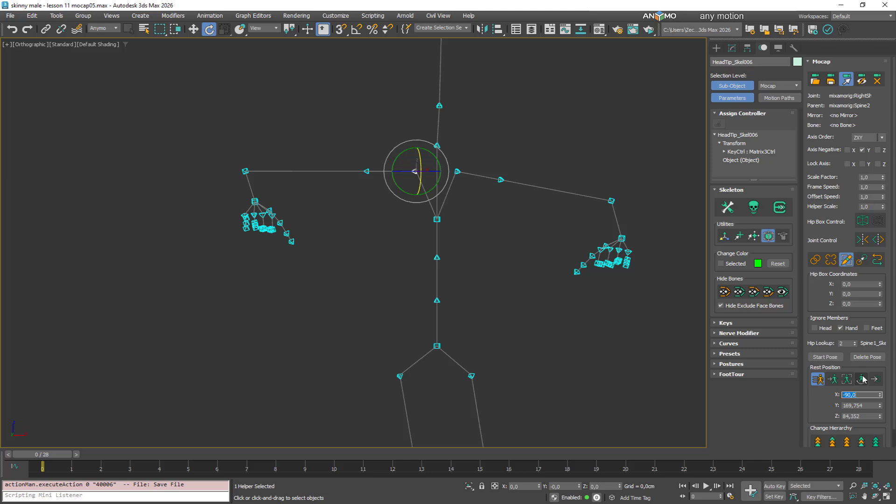
pyautogui.press('Tab')
pyautogui.press('Return')
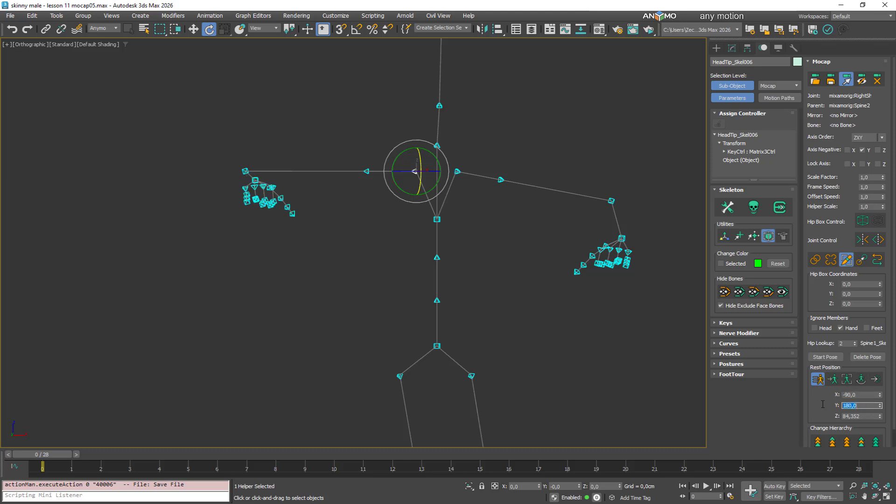
pyautogui.press('Tab')
pyautogui.write('90')
pyautogui.press('Return')
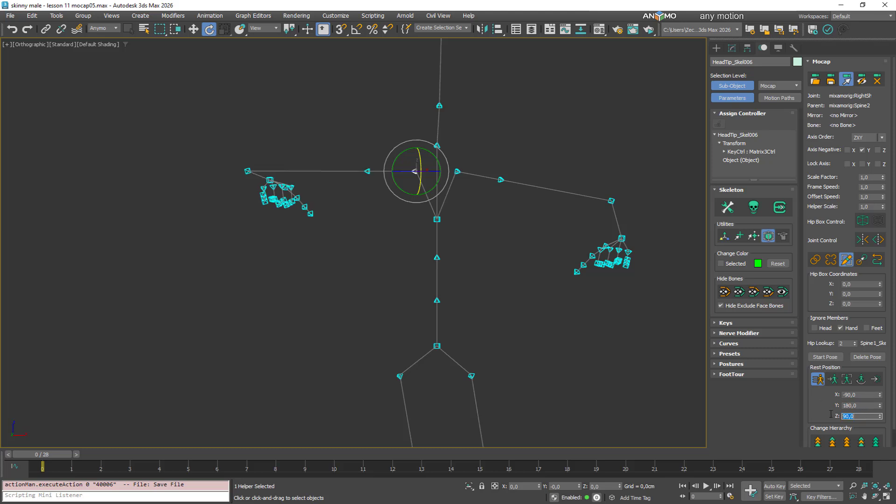
# Step: Set the left shoulder joint's rest position to -90 on X and -180 on Y, and straighten it on Z
pyautogui.click(456, 171)
pyautogui.doubleClick(845, 395)
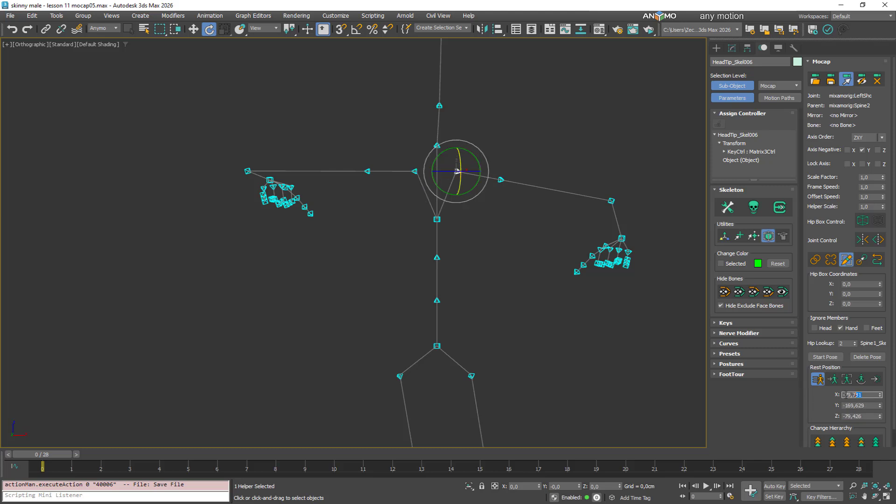
pyautogui.write('-90')
pyautogui.press('Return')
pyautogui.press('Tab')
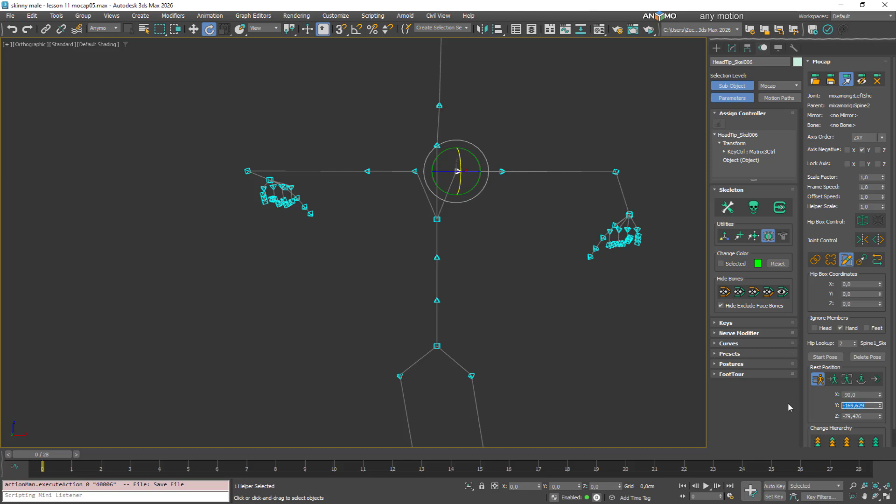
pyautogui.write('-180')
pyautogui.press('Return')
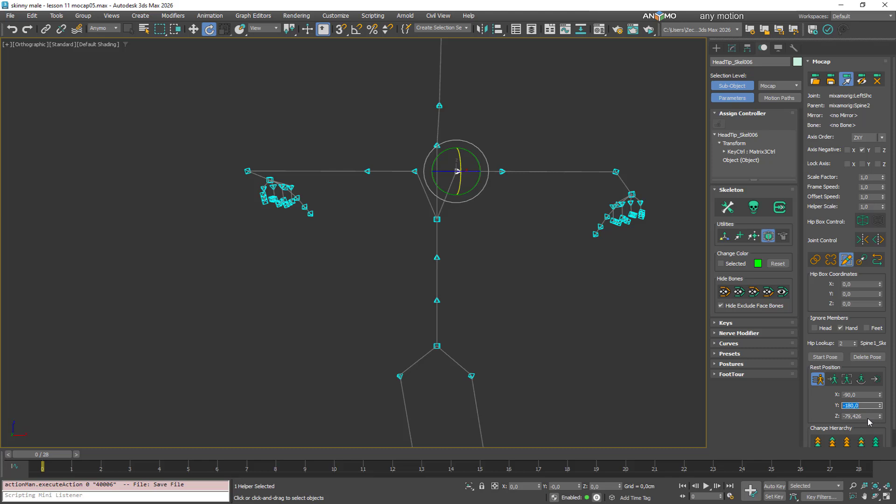
pyautogui.press('Tab')
pyautogui.press('Return')
# Step: Reset the right forearm joint's rest position to 0 on X, Y and Z
pyautogui.keyDown('alt'); pyautogui.moveTo(508, 215); pyautogui.dragTo(290, 226, button='middle'); pyautogui.keyUp('alt')
pyautogui.click(286, 219)
pyautogui.keyDown('alt'); pyautogui.moveTo(396, 260); pyautogui.dragTo(381, 254, button='middle'); pyautogui.keyUp('alt')
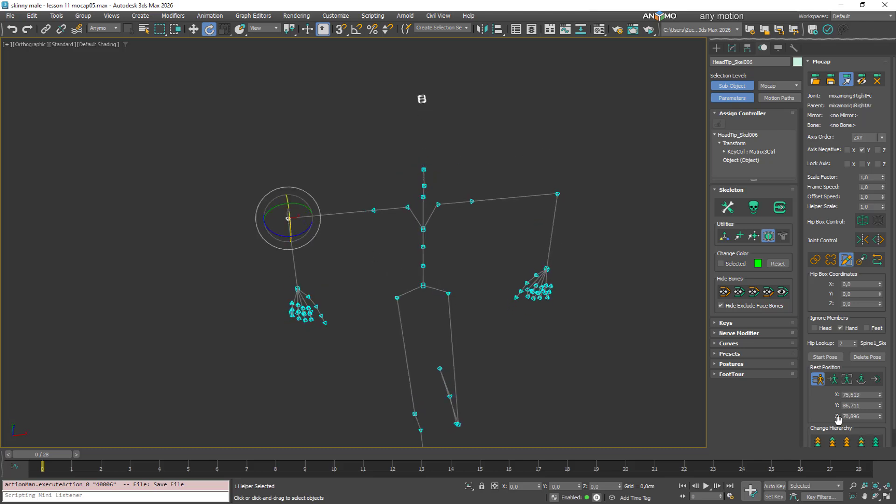
pyautogui.keyDown('alt'); pyautogui.moveTo(488, 330); pyautogui.dragTo(476, 292, button='middle'); pyautogui.keyUp('alt')
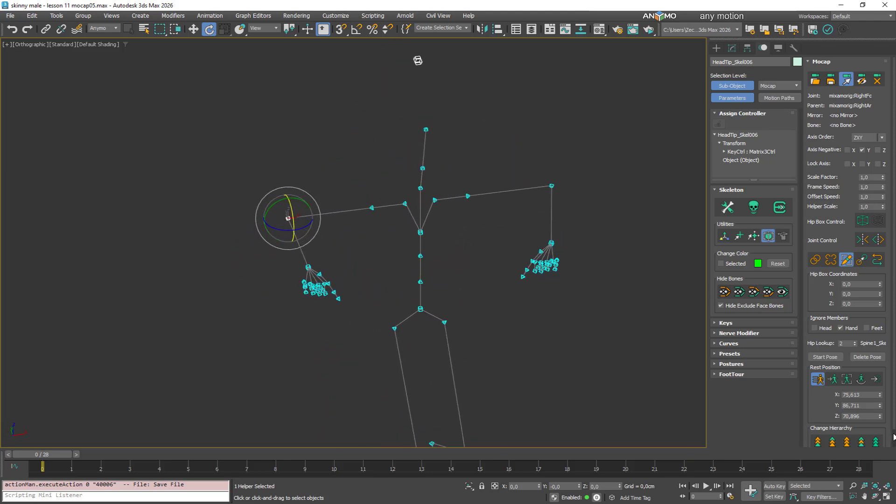
pyautogui.rightClick(880, 395)
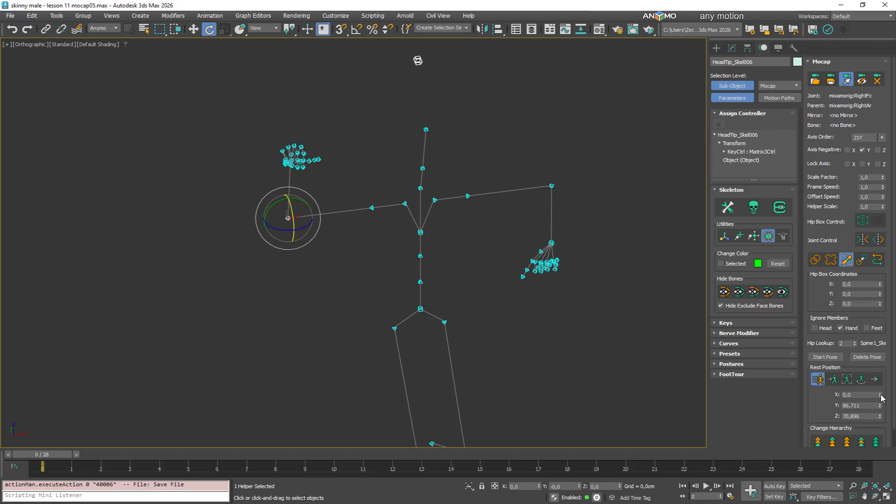
pyautogui.rightClick(880, 406)
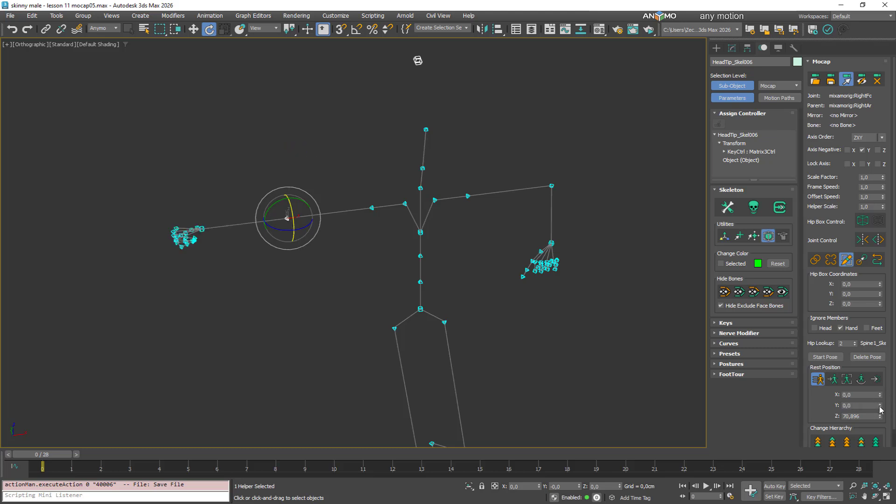
pyautogui.rightClick(880, 417)
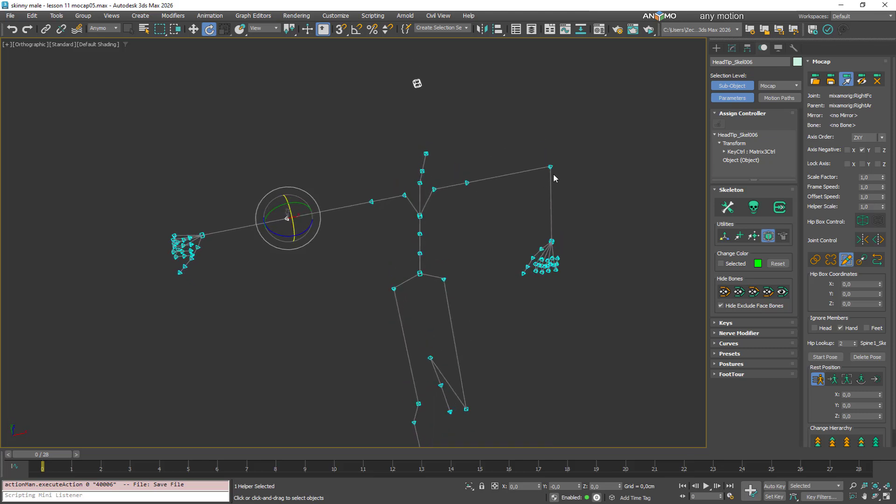
# Step: Reset the left forearm joint's rest position to 0 on X, Y and Z
pyautogui.click(550, 167)
pyautogui.rightClick(881, 395)
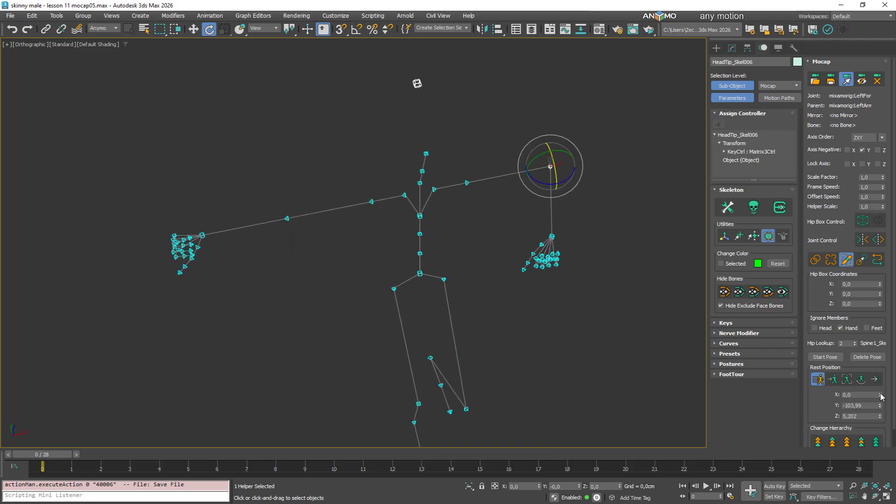
pyautogui.rightClick(880, 405)
pyautogui.rightClick(880, 416)
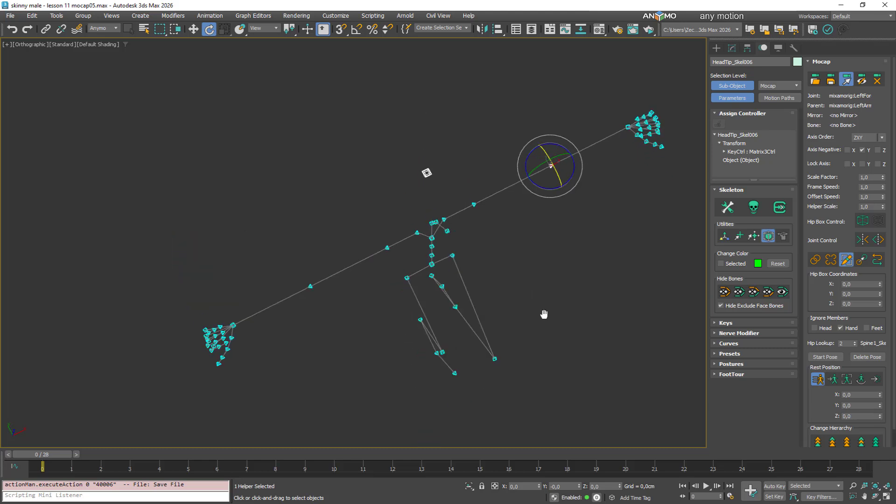
# Step: Bend the right forearm joint slightly by setting its Y rest position to 12,93
pyautogui.click(289, 232)
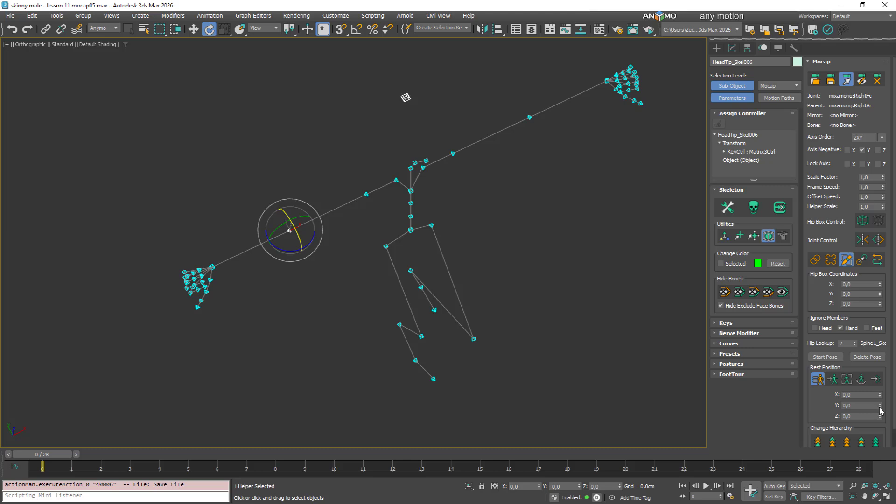
pyautogui.moveTo(881, 405); pyautogui.dragTo(845, 299)
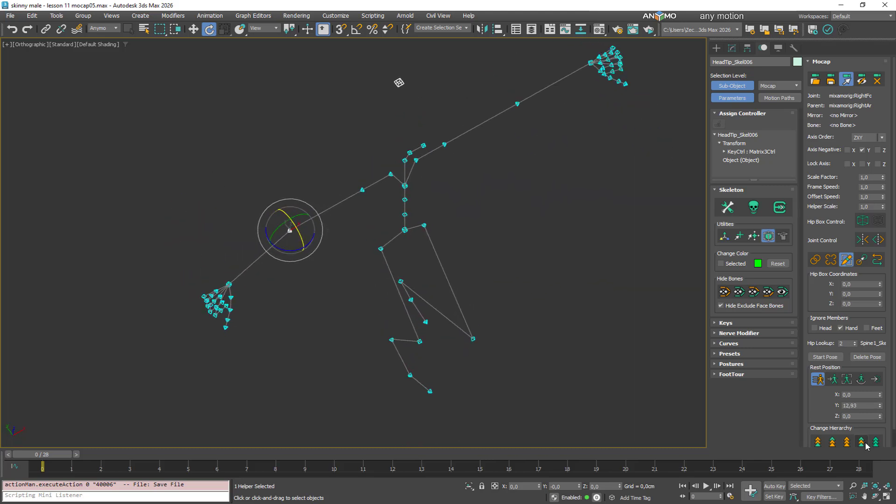
# Step: Bend both forearm joints slightly by setting the Y rest position to 10 on the right and -10 on the left
pyautogui.moveTo(861, 405); pyautogui.dragTo(829, 401)
pyautogui.press('Return')
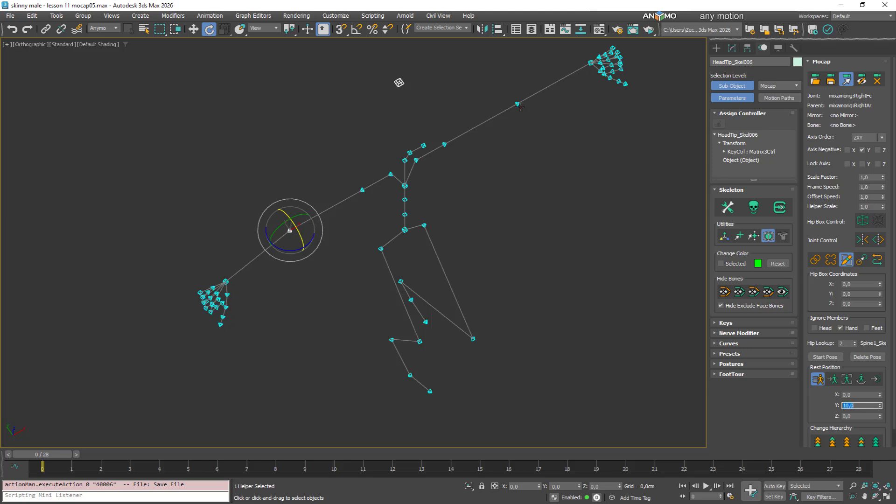
pyautogui.click(518, 105)
pyautogui.moveTo(861, 406); pyautogui.dragTo(832, 408)
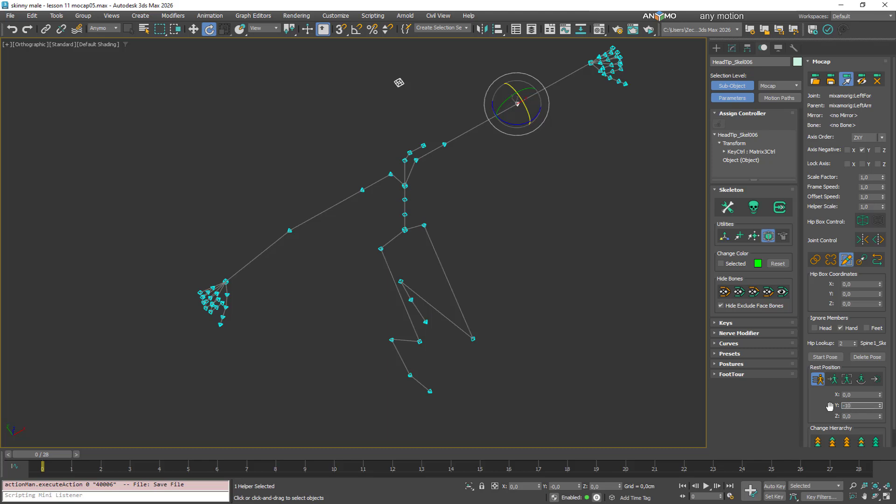
pyautogui.write('-10')
pyautogui.press('Return')
# Step: Angle both upper arm joints by setting the Y rest position to 10 on the right and -10 on the left
pyautogui.click(362, 190)
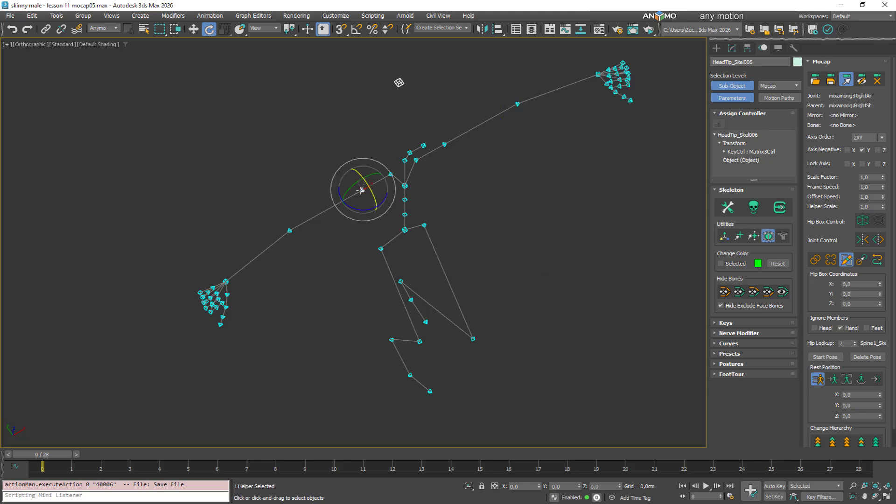
pyautogui.moveTo(860, 405); pyautogui.dragTo(825, 406)
pyautogui.write('10')
pyautogui.press('Return')
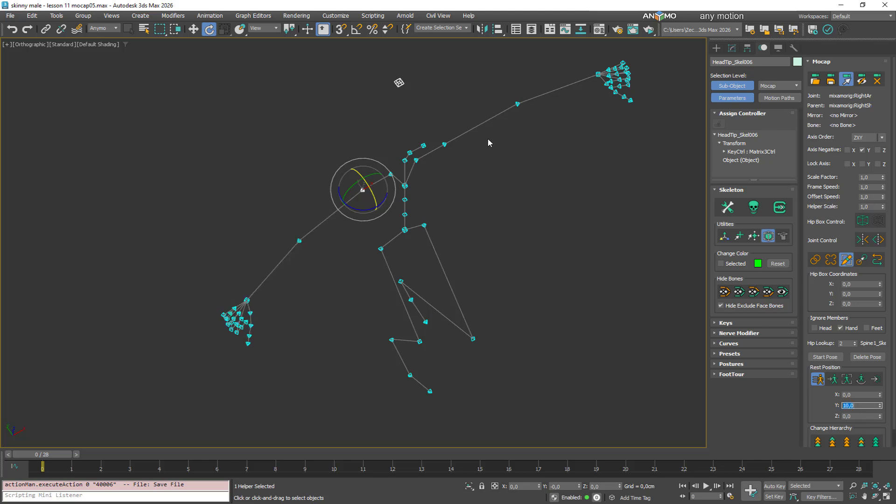
pyautogui.click(443, 144)
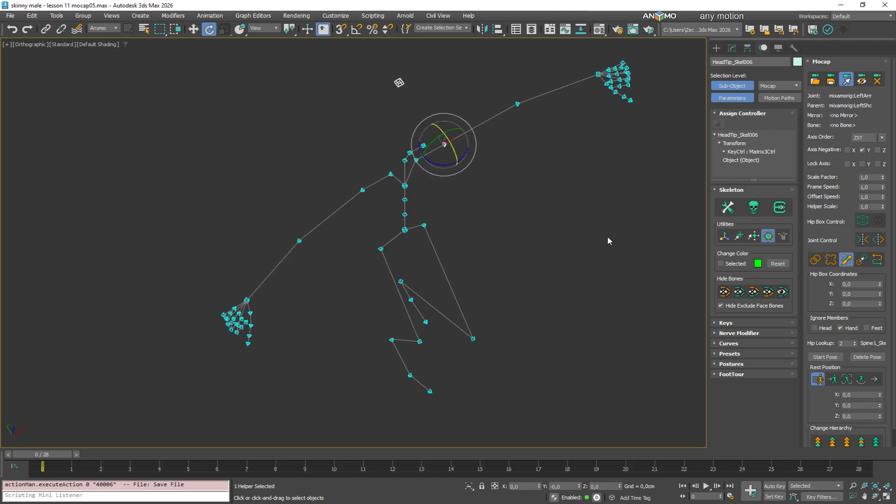
pyautogui.click(862, 405)
pyautogui.press('Return')
# Step: Straighten the right upper leg joint by setting its rest position to 0 on X, 180 on Y and 0 on Z
pyautogui.keyDown('alt'); pyautogui.moveTo(581, 280); pyautogui.dragTo(577, 241, button='middle'); pyautogui.keyUp('alt')
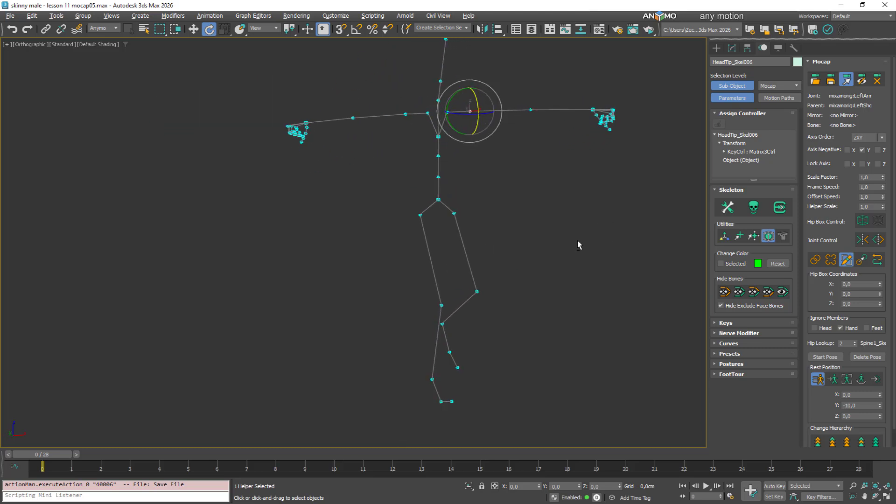
pyautogui.click(419, 217)
pyautogui.keyDown('alt'); pyautogui.moveTo(519, 287); pyautogui.dragTo(550, 285, button='middle'); pyautogui.keyUp('alt')
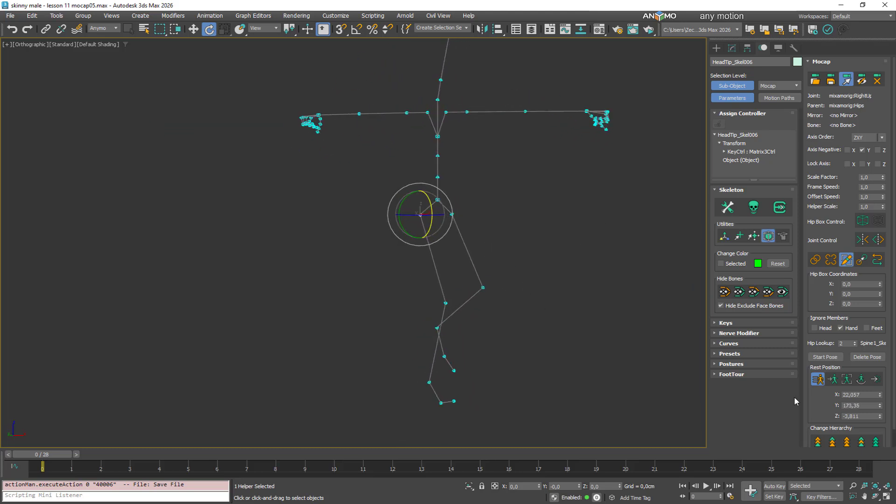
pyautogui.rightClick(881, 395)
pyautogui.rightClick(881, 416)
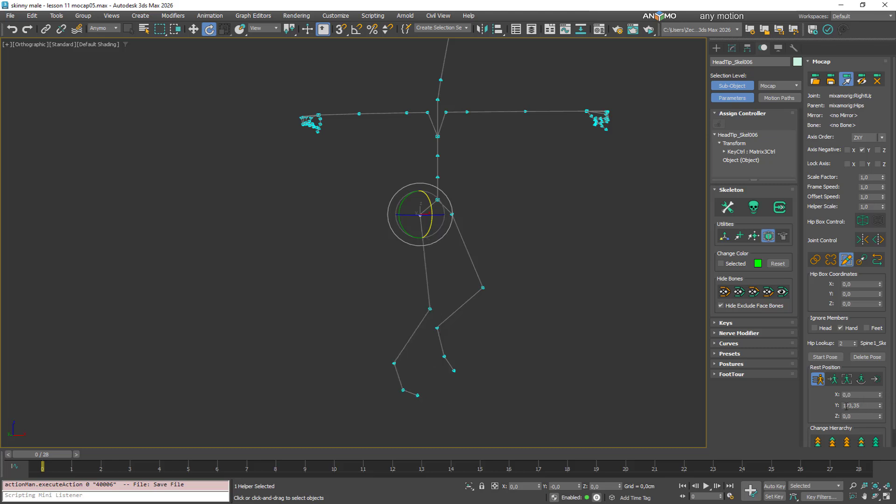
pyautogui.doubleClick(846, 406)
pyautogui.write('180')
pyautogui.press('Return')
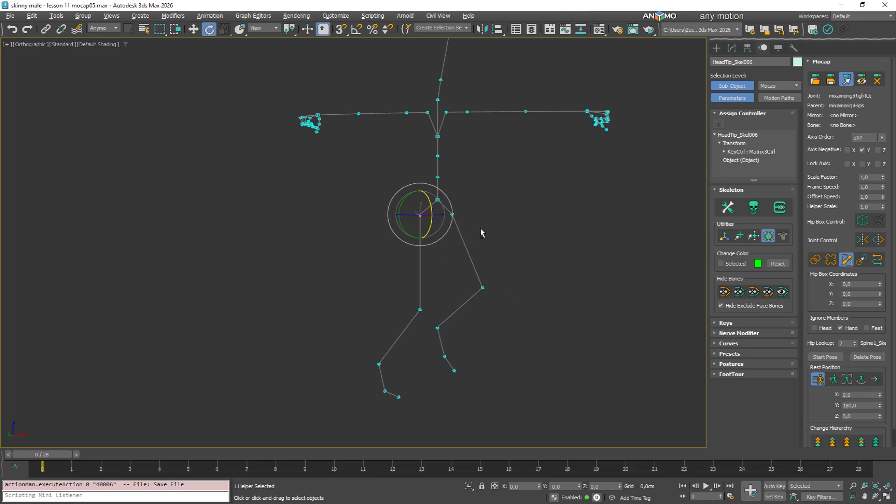
# Step: Straighten the left upper leg joint by setting its rest position to 0 on X, -180 on Y and 0 on Z
pyautogui.click(457, 214)
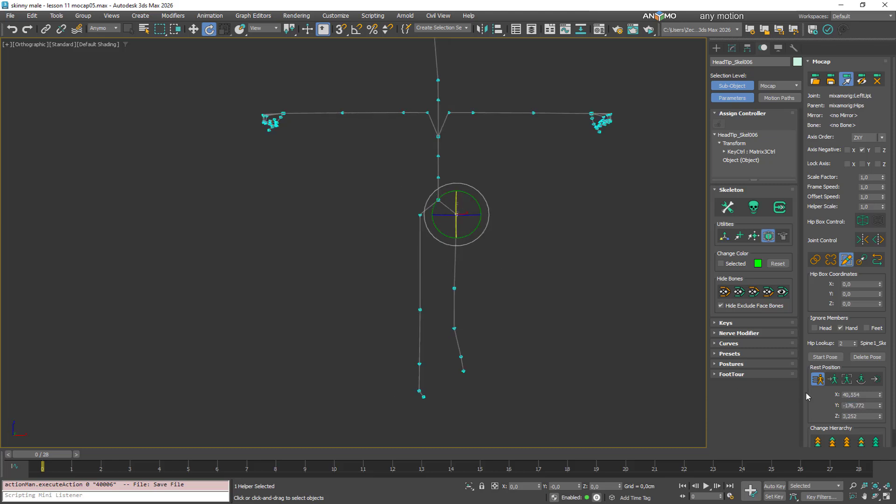
pyautogui.rightClick(880, 396)
pyautogui.moveTo(869, 406); pyautogui.dragTo(812, 404)
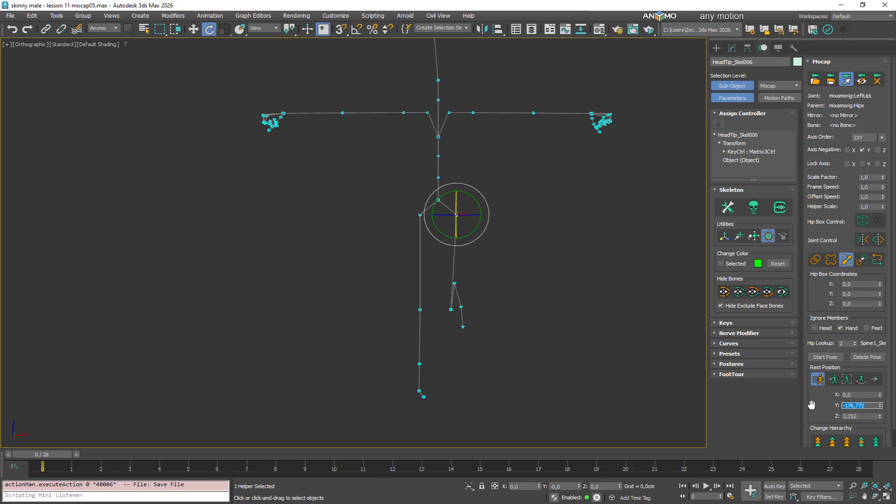
pyautogui.write('-1')
pyautogui.rightClick(881, 416)
pyautogui.write('80')
pyautogui.press('Return')
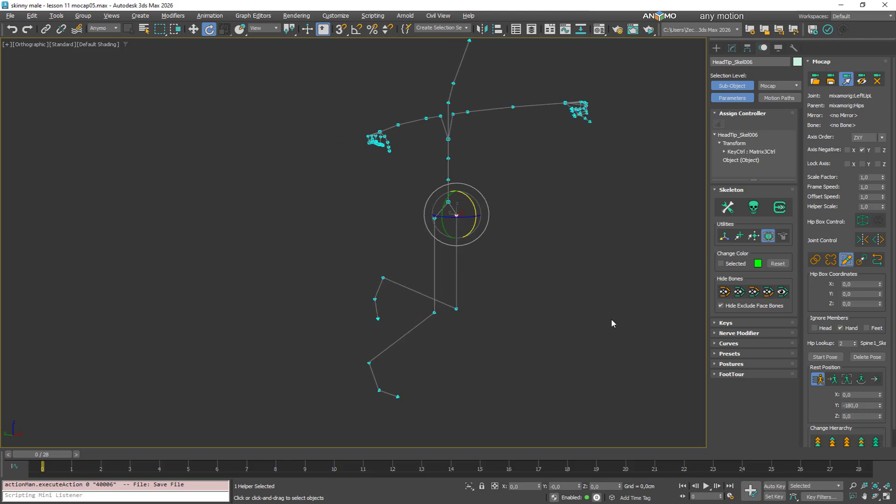
# Step: Reset the left lower leg joint's rest position to 0 on X, Y and Z
pyautogui.click(456, 313)
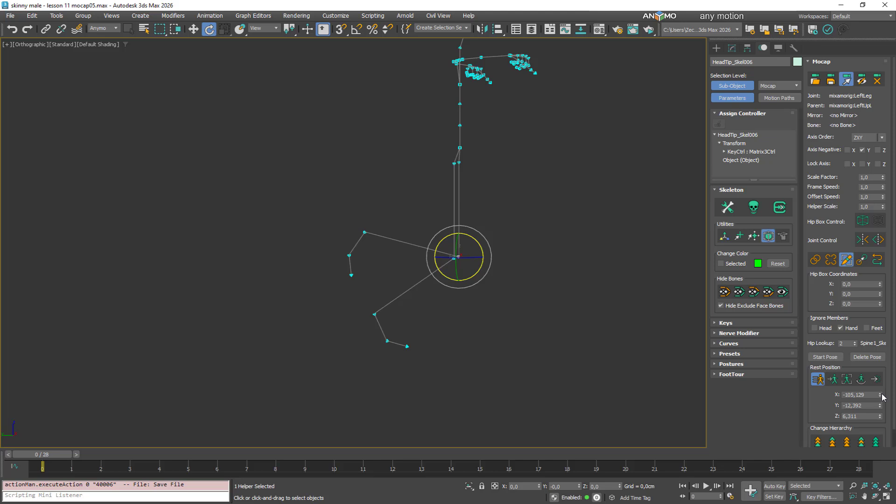
pyautogui.rightClick(881, 395)
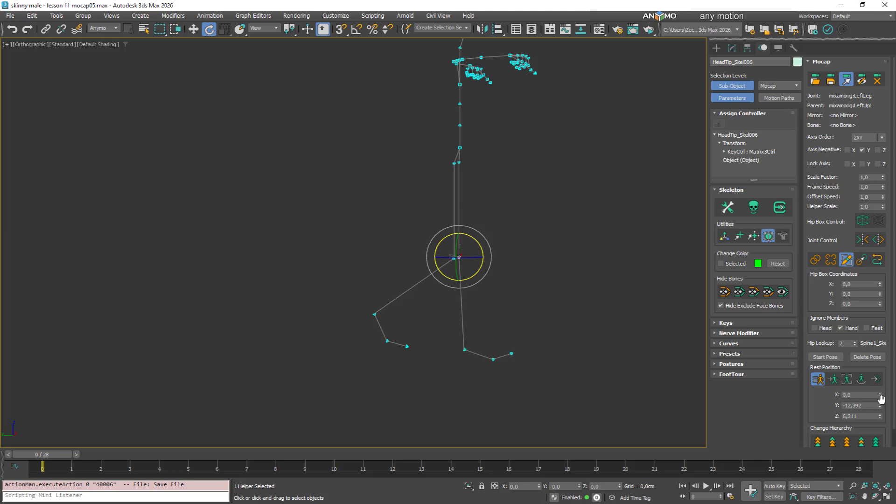
pyautogui.rightClick(880, 405)
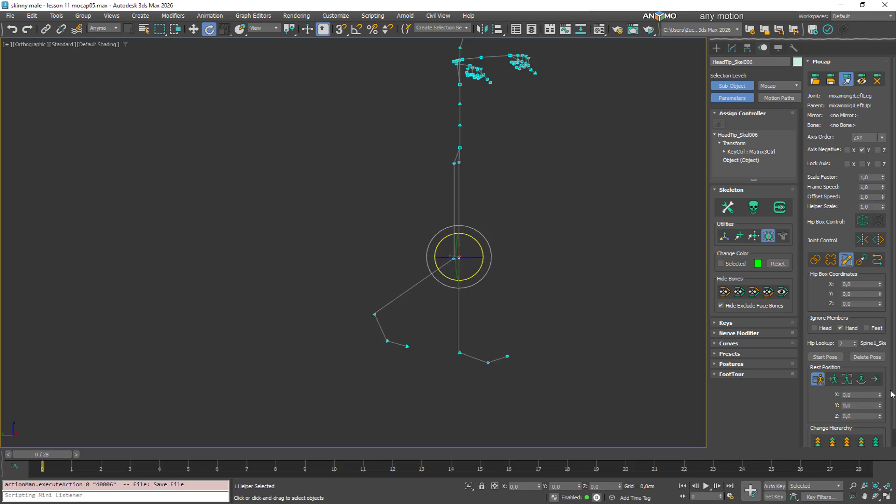
# Step: Try bending the left knee with an X rest position of 10 on the lower leg joint
pyautogui.doubleClick(868, 394)
pyautogui.write('10')
pyautogui.press('Return')
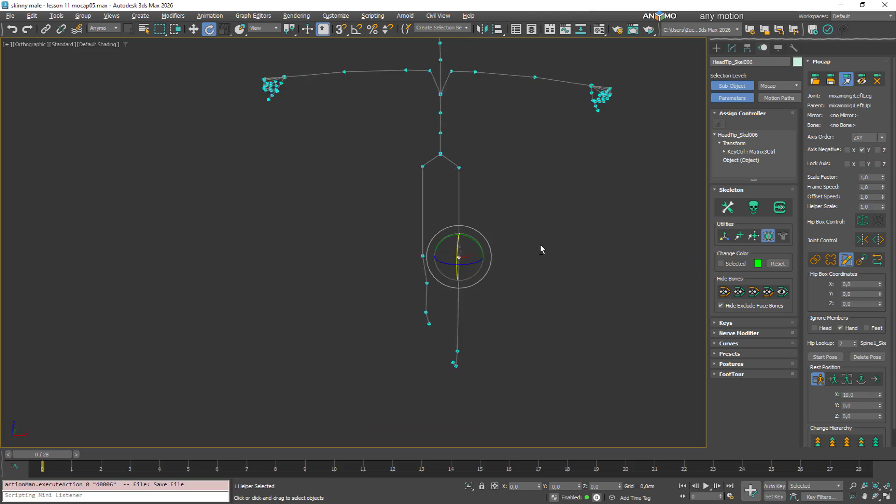
# Step: Bend the left knee backward by setting the lower leg joint's X rest position to -10
pyautogui.doubleClick(852, 396)
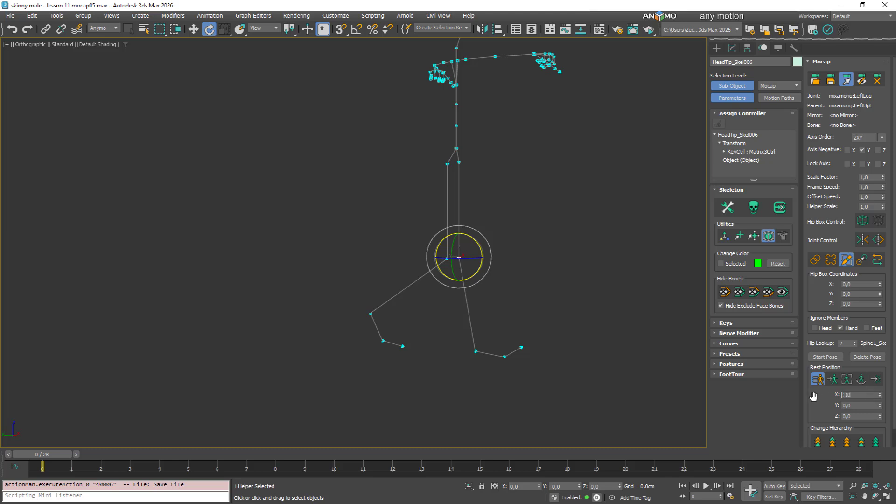
pyautogui.press('Return')
# Step: Reset the right lower leg joint's rest position to 0 on X, Y and Z
pyautogui.scroll(3, 455, 268)
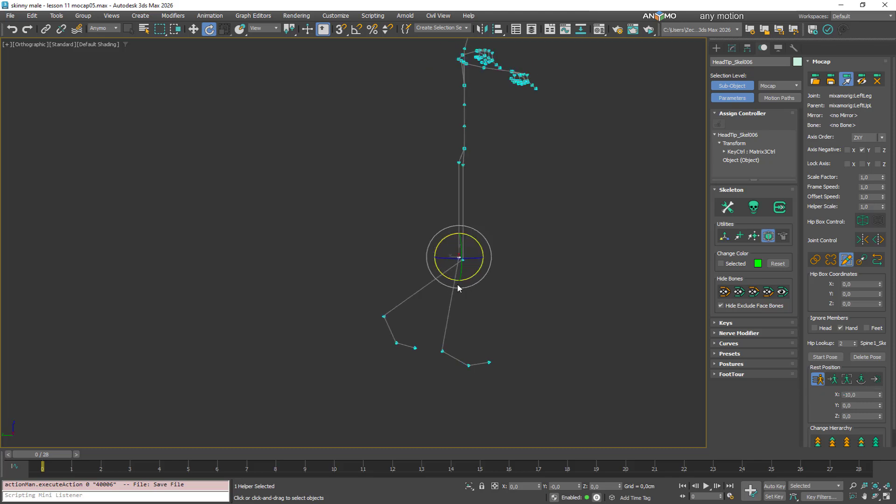
pyautogui.click(436, 251)
pyautogui.keyDown('alt'); pyautogui.moveTo(457, 301); pyautogui.dragTo(470, 308, button='middle'); pyautogui.keyUp('alt')
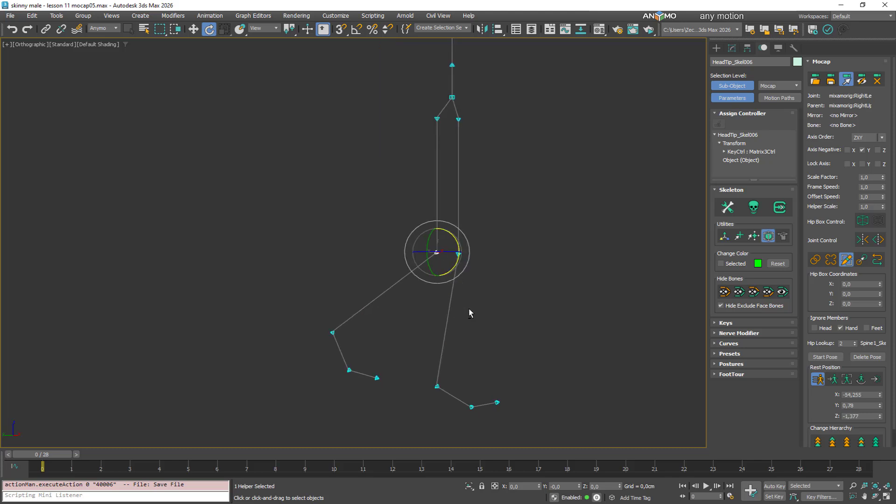
pyautogui.rightClick(880, 395)
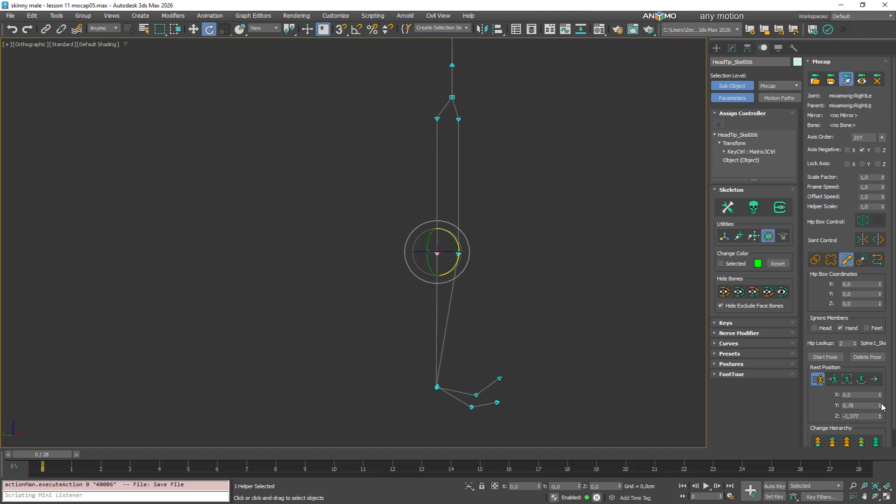
pyautogui.rightClick(880, 405)
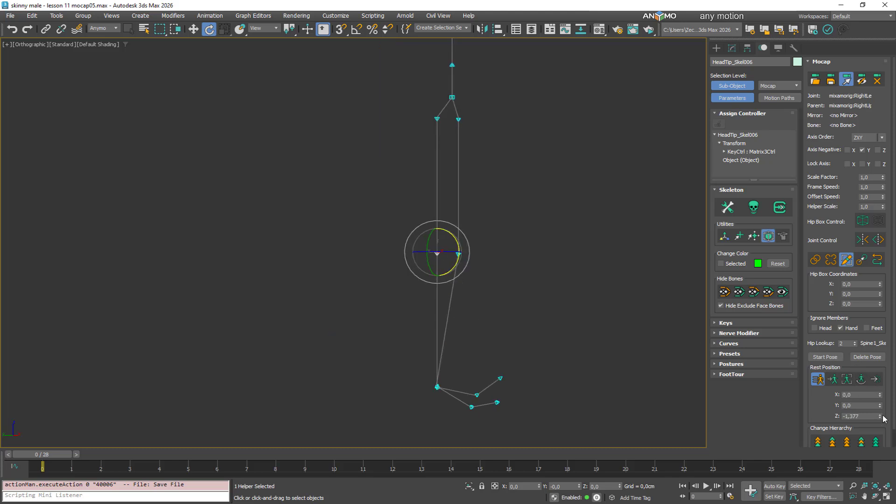
# Step: Bend the right knee to match the left one by setting the lower leg joint's X rest position to -10
pyautogui.click(458, 254)
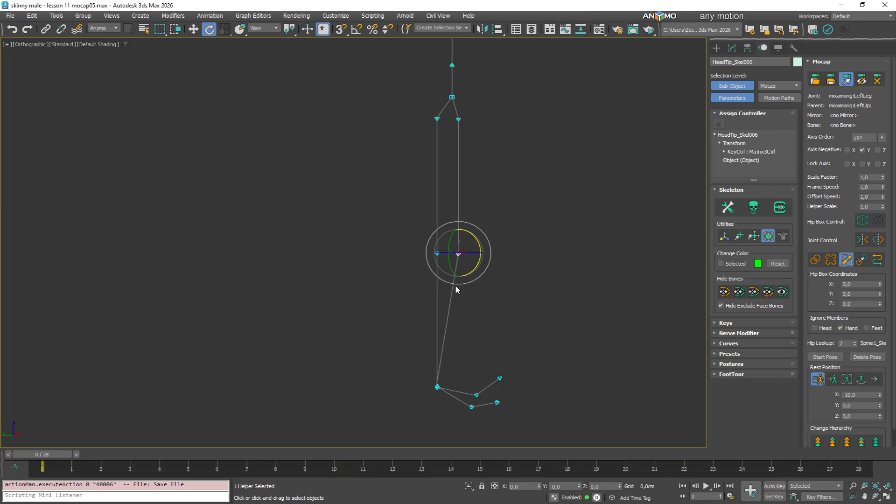
pyautogui.click(877, 240)
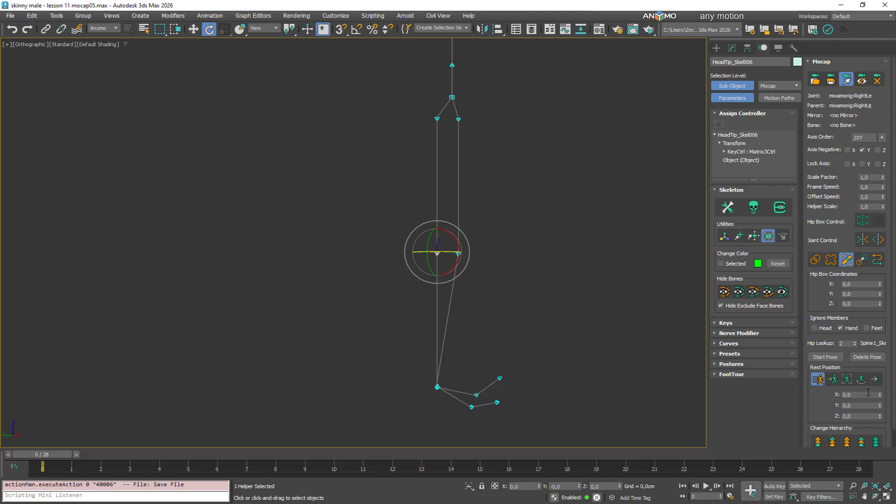
pyautogui.moveTo(868, 392); pyautogui.dragTo(831, 396)
pyautogui.press('Return')
# Step: Reset the right hand joint's rest position to 0 on X, Y and Z
pyautogui.keyDown('alt'); pyautogui.moveTo(393, 250); pyautogui.dragTo(340, 280, button='middle'); pyautogui.keyUp('alt')
pyautogui.scroll(-1, 339, 280)
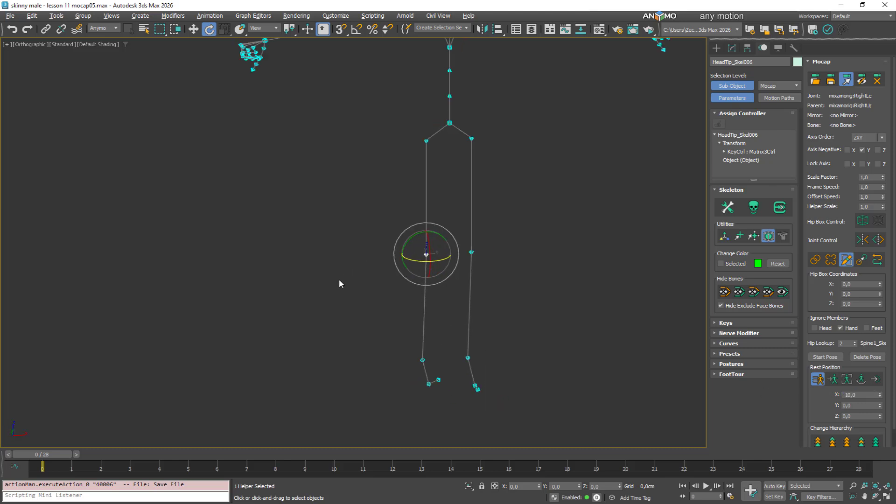
pyautogui.moveTo(478, 236); pyautogui.dragTo(507, 291, button='middle')
pyautogui.keyDown('alt'); pyautogui.moveTo(515, 361); pyautogui.dragTo(417, 419, button='middle'); pyautogui.keyUp('alt')
pyautogui.moveTo(473, 314); pyautogui.dragTo(489, 370, button='middle')
pyautogui.keyDown('alt'); pyautogui.moveTo(488, 371); pyautogui.dragTo(454, 354, button='middle'); pyautogui.keyUp('alt')
pyautogui.scroll(4, 369, 322)
pyautogui.click(317, 259)
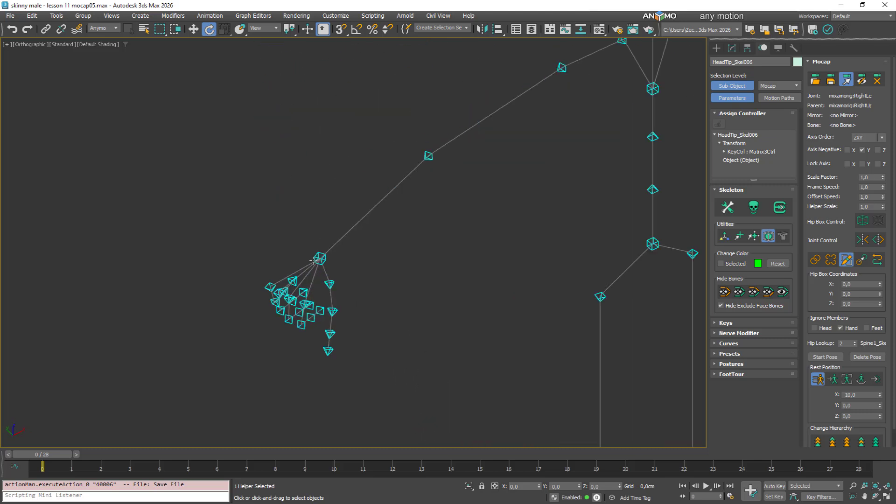
pyautogui.keyDown('alt'); pyautogui.moveTo(317, 259); pyautogui.dragTo(364, 280, button='middle'); pyautogui.keyUp('alt')
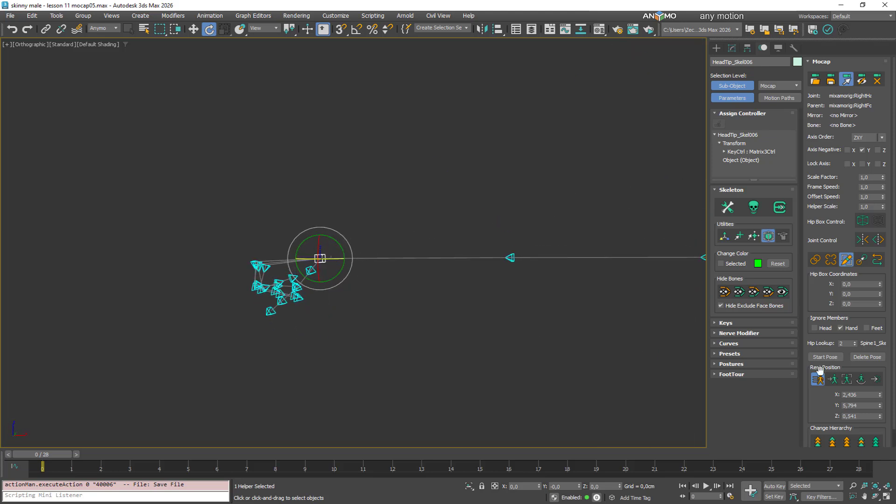
pyautogui.rightClick(880, 396)
pyautogui.rightClick(880, 405)
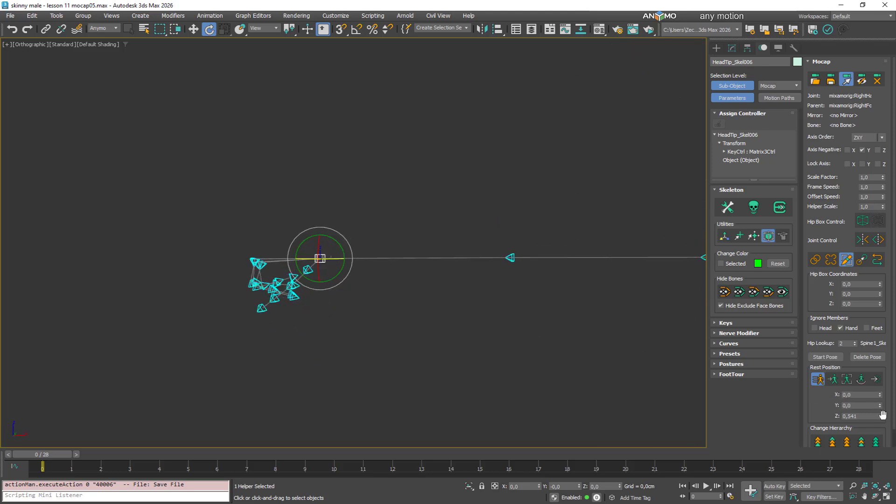
pyautogui.rightClick(881, 415)
pyautogui.click(887, 403)
pyautogui.rightClick(880, 416)
# Step: Try straightening all fingers at once by resetting the joint chain below the right hand, and undo it
pyautogui.moveTo(408, 269); pyautogui.dragTo(369, 175, button='middle')
pyautogui.keyDown('alt'); pyautogui.moveTo(368, 175); pyautogui.dragTo(322, 171, button='middle'); pyautogui.keyUp('alt')
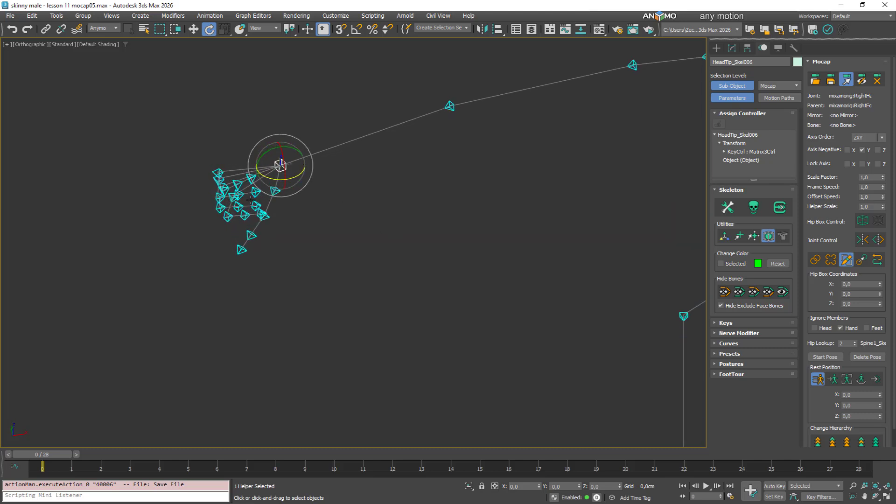
pyautogui.scroll(-1, 807, 418)
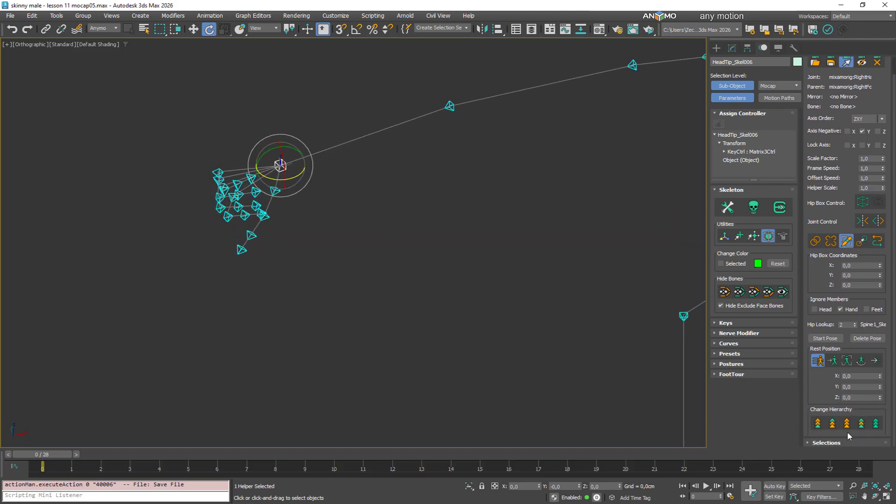
pyautogui.keyDown('alt'); pyautogui.moveTo(327, 201); pyautogui.dragTo(320, 238, button='middle'); pyautogui.keyUp('alt')
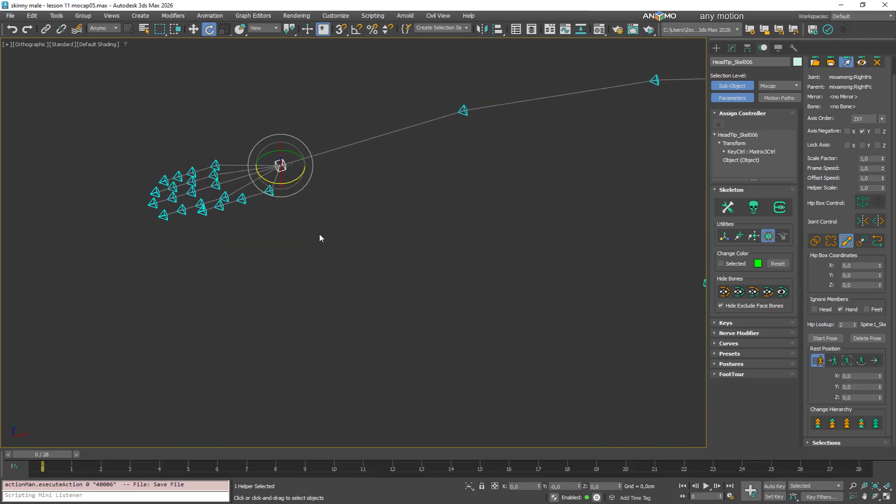
pyautogui.click(32, 15)
pyautogui.click(43, 27)
# Step: Straighten the right hand's index, middle and ring fingers by resetting each finger's joint chain from its base to the rest position 0
pyautogui.keyDown('alt'); pyautogui.moveTo(252, 166); pyautogui.dragTo(262, 195, button='middle'); pyautogui.keyUp('alt')
pyautogui.click(240, 192)
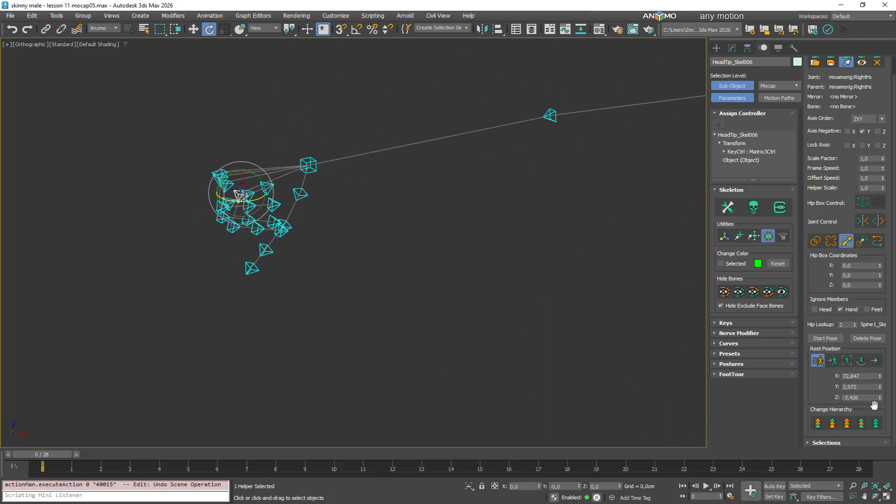
pyautogui.click(861, 364)
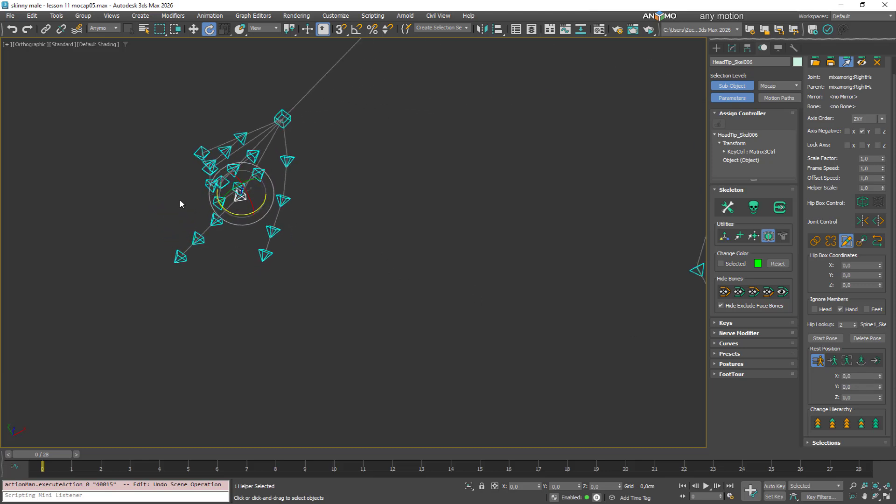
pyautogui.click(223, 182)
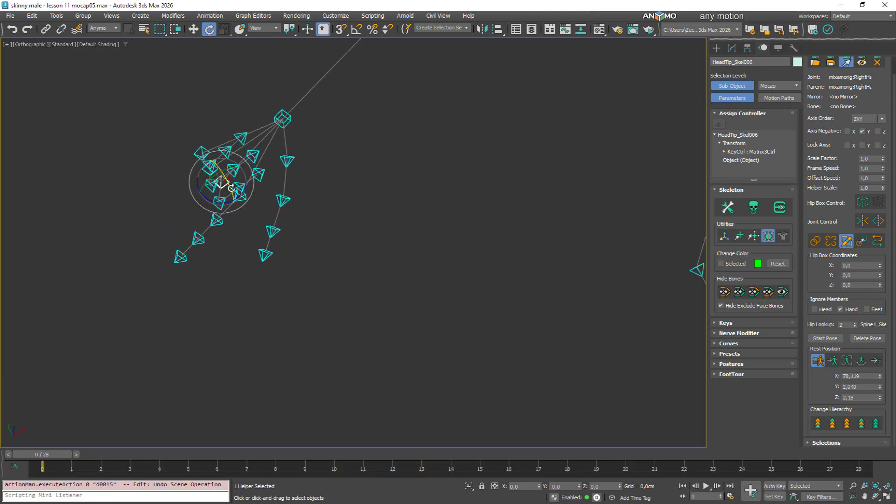
pyautogui.click(863, 365)
pyautogui.keyDown('alt'); pyautogui.moveTo(255, 190); pyautogui.dragTo(288, 214, button='middle'); pyautogui.keyUp('alt')
pyautogui.scroll(2, 215, 188)
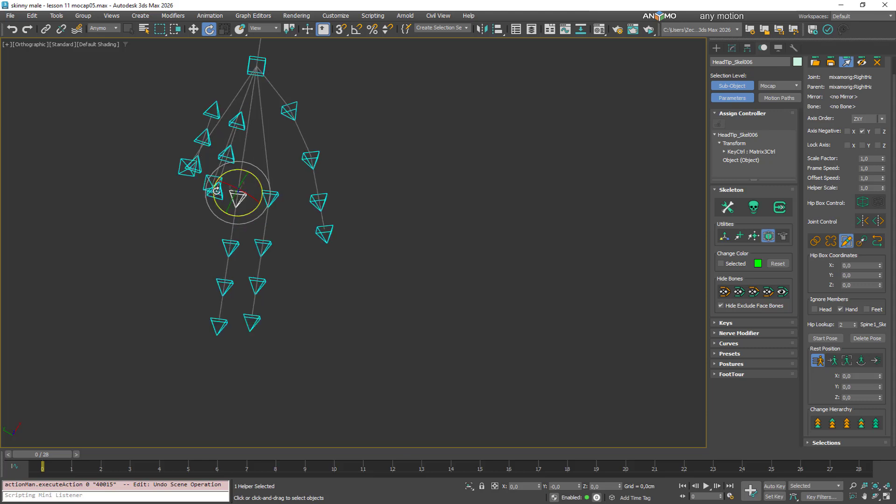
pyautogui.click(215, 188)
pyautogui.click(861, 361)
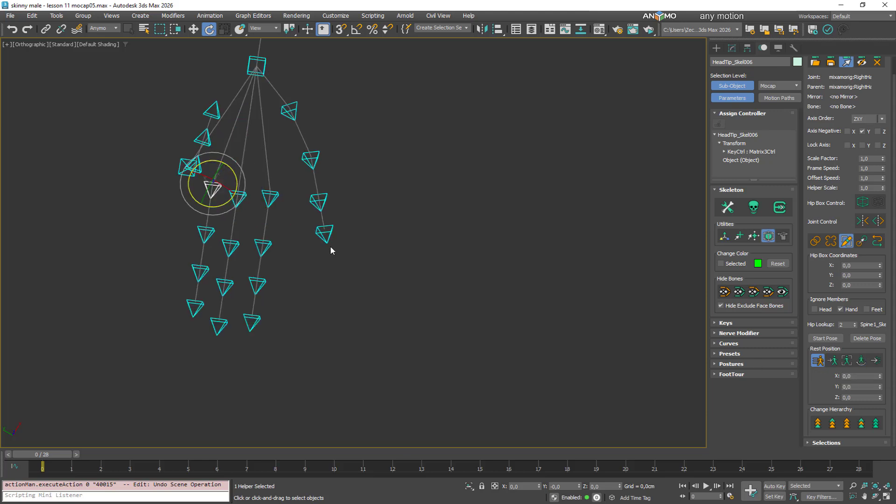
# Step: Straighten the right hand's little finger by resetting its joint chain from the base to the rest position 0
pyautogui.keyDown('alt'); pyautogui.moveTo(330, 250); pyautogui.dragTo(203, 158, button='middle'); pyautogui.keyUp('alt')
pyautogui.click(187, 143)
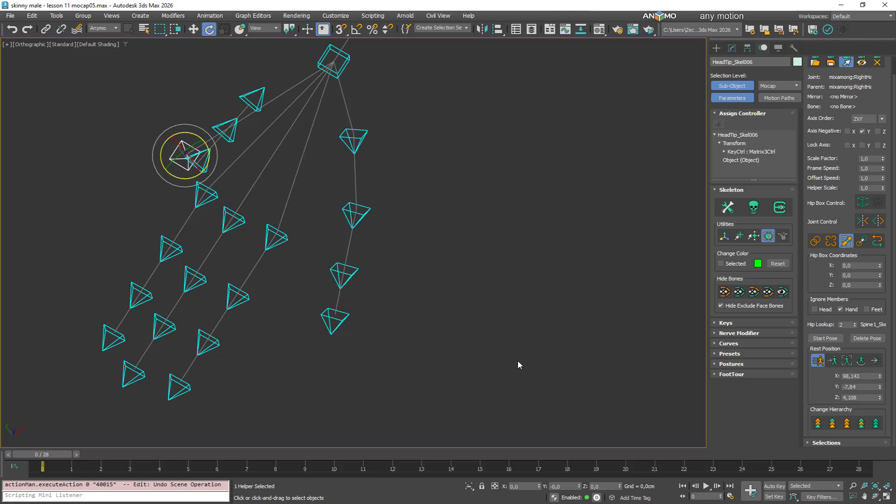
pyautogui.keyDown('alt'); pyautogui.moveTo(517, 361); pyautogui.dragTo(439, 311, button='middle'); pyautogui.keyUp('alt')
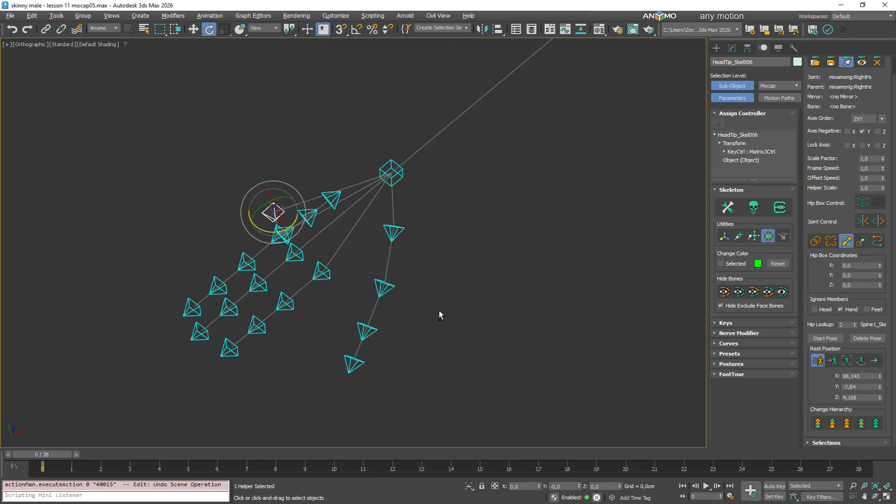
pyautogui.click(865, 362)
pyautogui.keyDown('alt'); pyautogui.moveTo(433, 272); pyautogui.dragTo(484, 319, button='middle'); pyautogui.keyUp('alt')
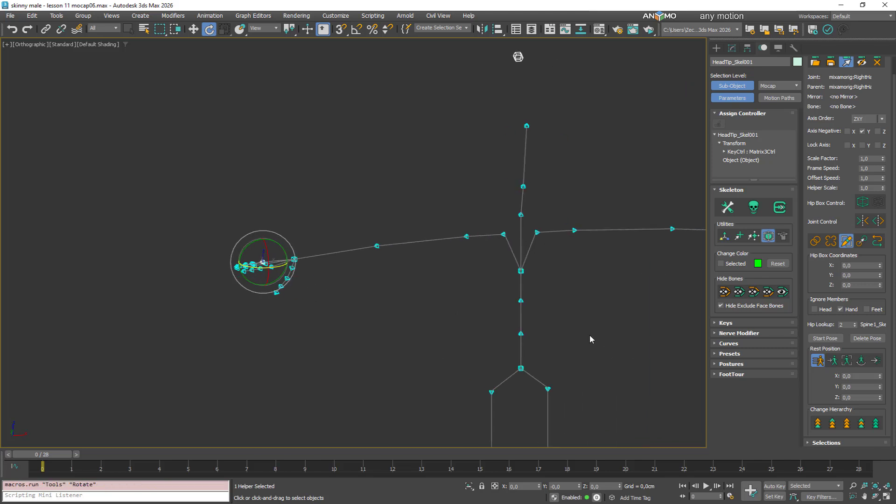
pyautogui.keyDown('alt'); pyautogui.moveTo(589, 335); pyautogui.dragTo(415, 294, button='middle'); pyautogui.keyUp('alt')
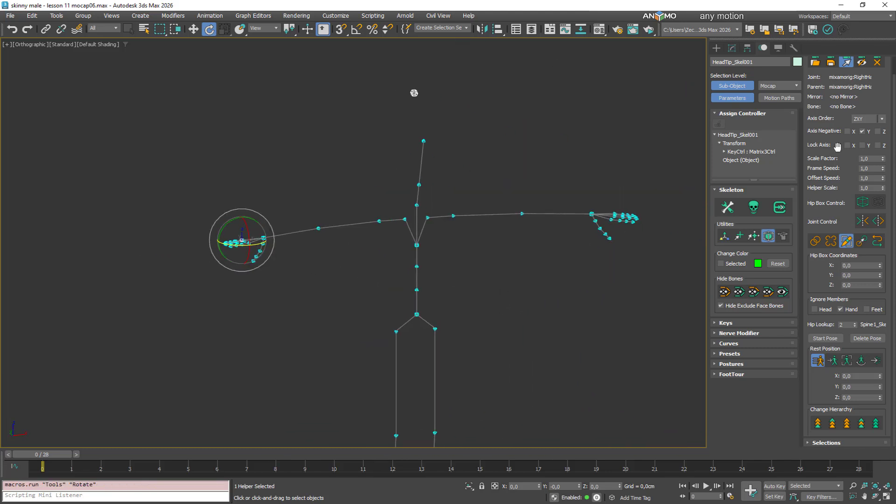
# Step: Delete the current mocap skeleton and load AssaultRifle_ue.fbx from the UNREAL ENGINE mocap folder
pyautogui.click(877, 62)
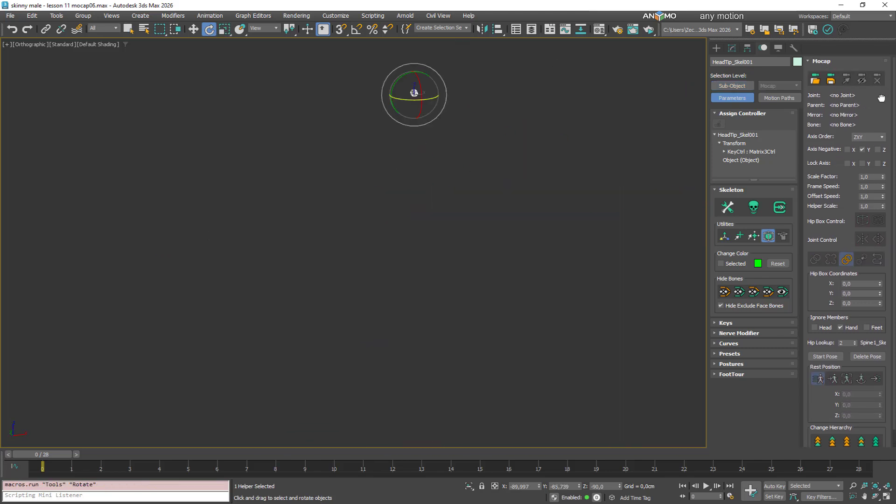
pyautogui.click(815, 79)
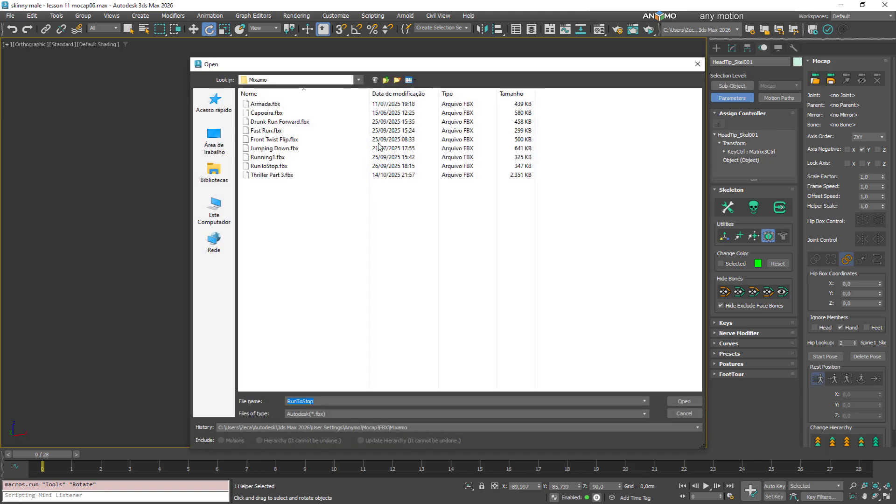
pyautogui.click(386, 79)
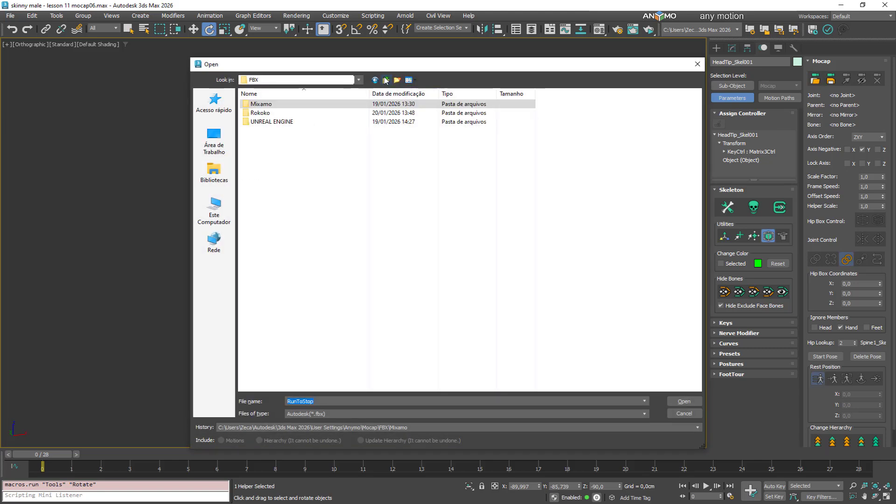
pyautogui.doubleClick(270, 123)
pyautogui.click(275, 104)
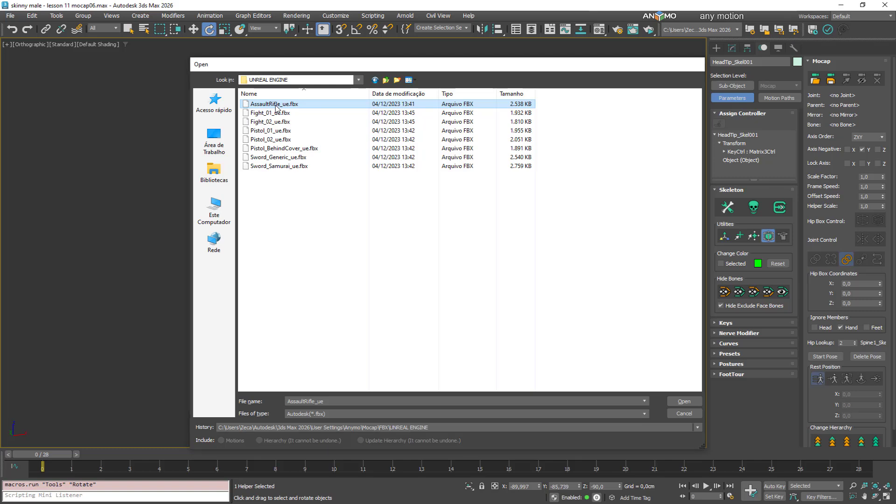
pyautogui.doubleClick(275, 105)
pyautogui.click(555, 365)
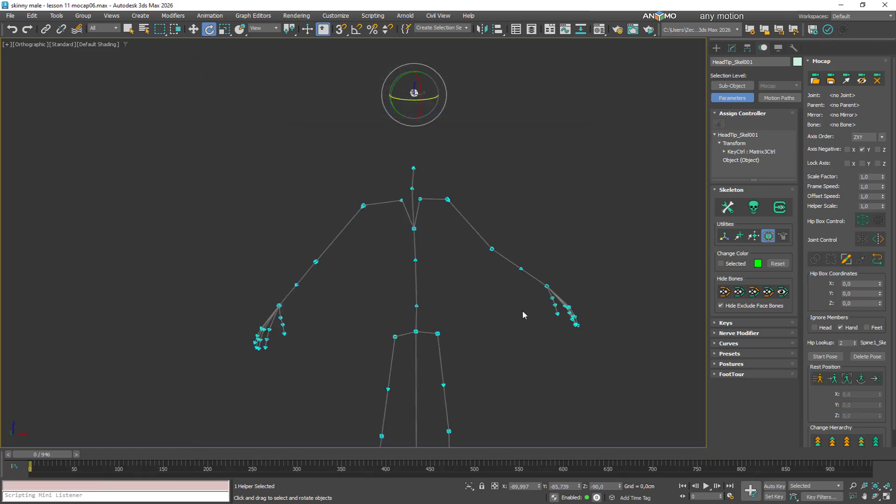
# Step: Mark the root joint on the ground for hierarchy removal and reload AssaultRifle_ue.fbx with the Update Hierarchy option
pyautogui.scroll(-2, 499, 290)
pyautogui.moveTo(499, 290); pyautogui.dragTo(471, 250, button='middle')
pyautogui.scroll(2, 471, 250)
pyautogui.moveTo(471, 250); pyautogui.dragTo(454, 280, button='middle')
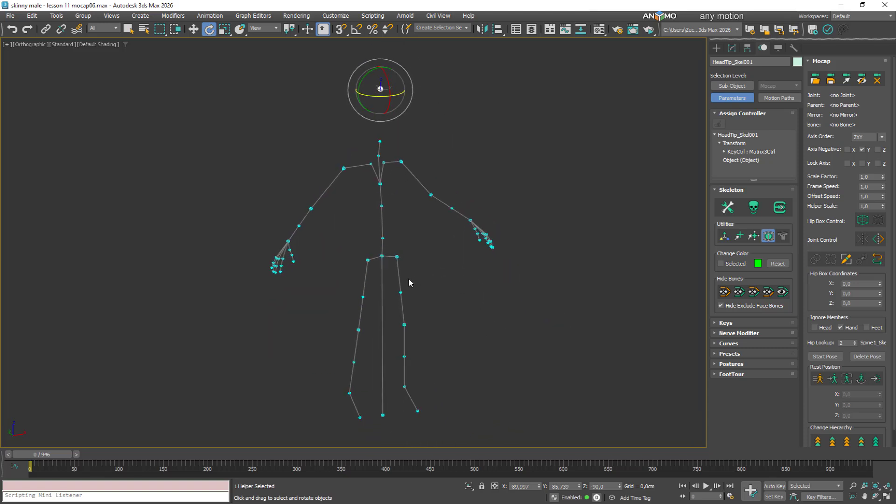
pyautogui.click(846, 78)
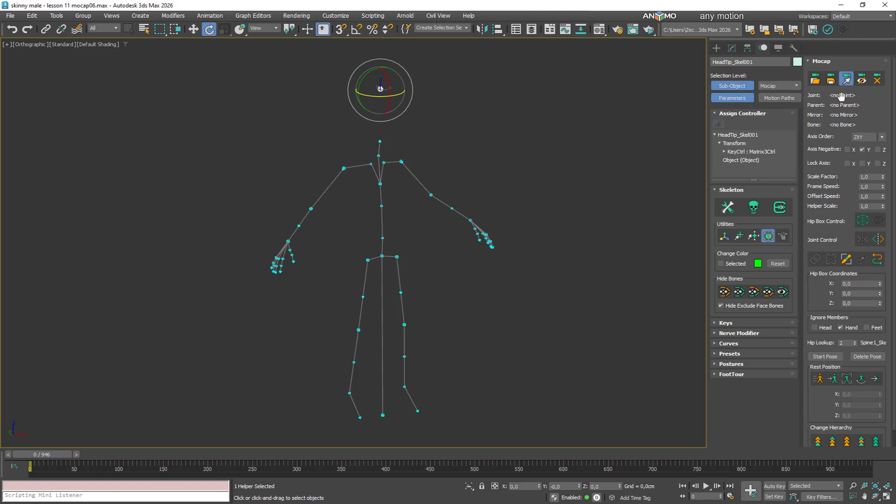
pyautogui.click(383, 415)
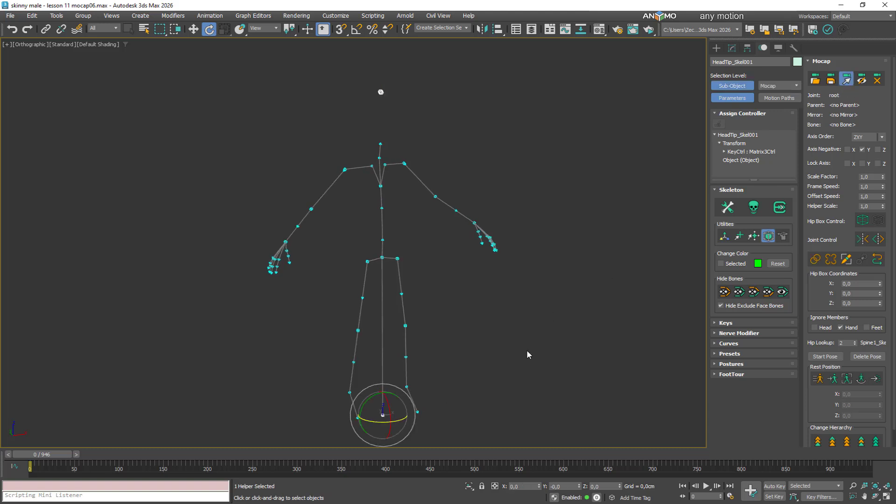
pyautogui.scroll(-2, 857, 445)
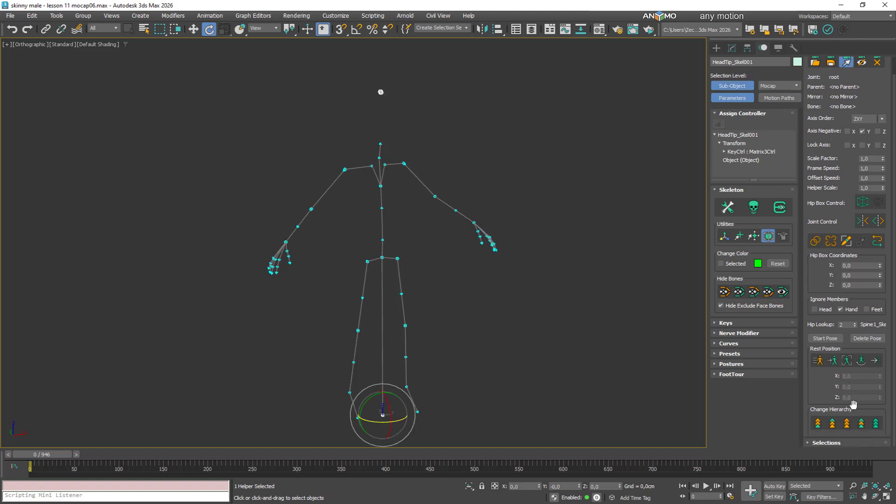
pyautogui.click(413, 416)
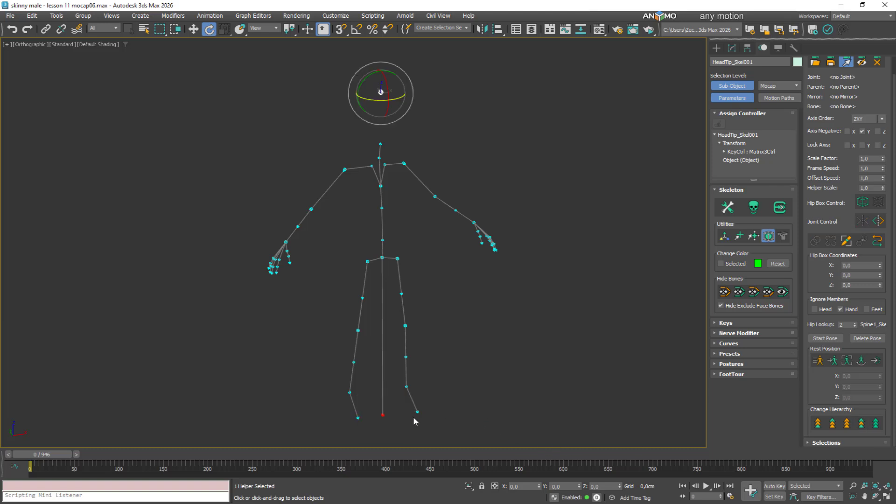
pyautogui.click(383, 416)
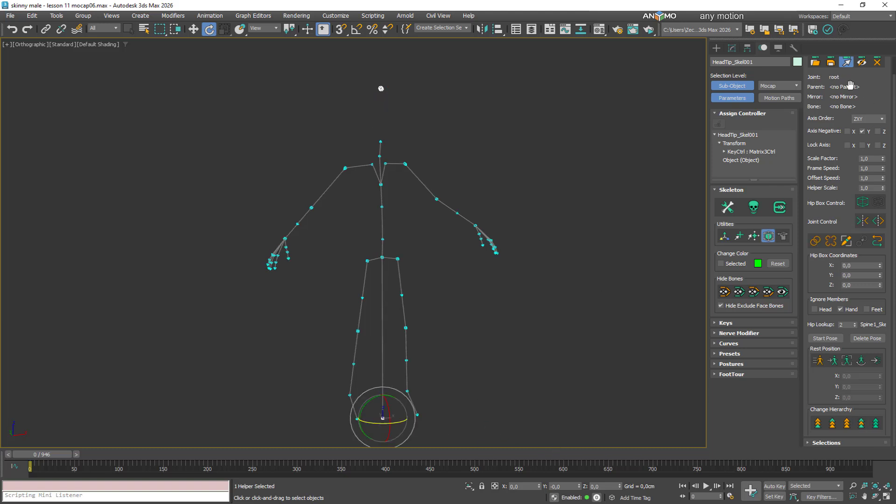
pyautogui.scroll(2, 829, 80)
pyautogui.click(815, 80)
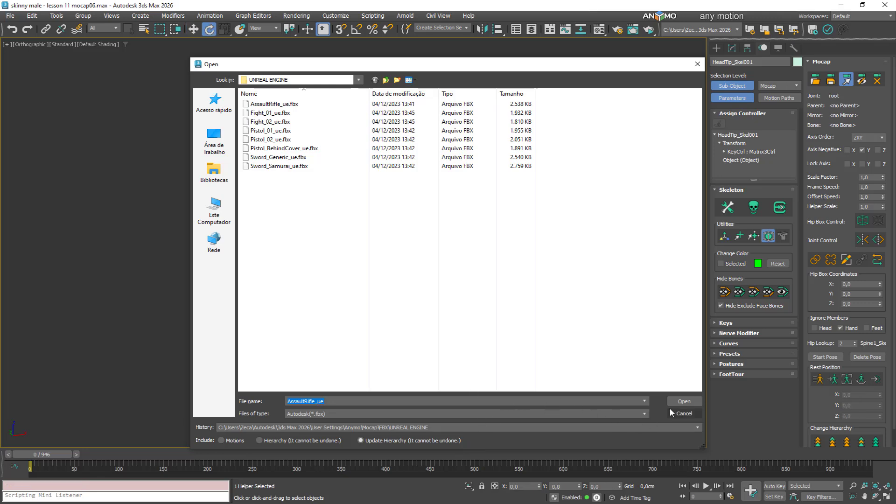
pyautogui.click(673, 402)
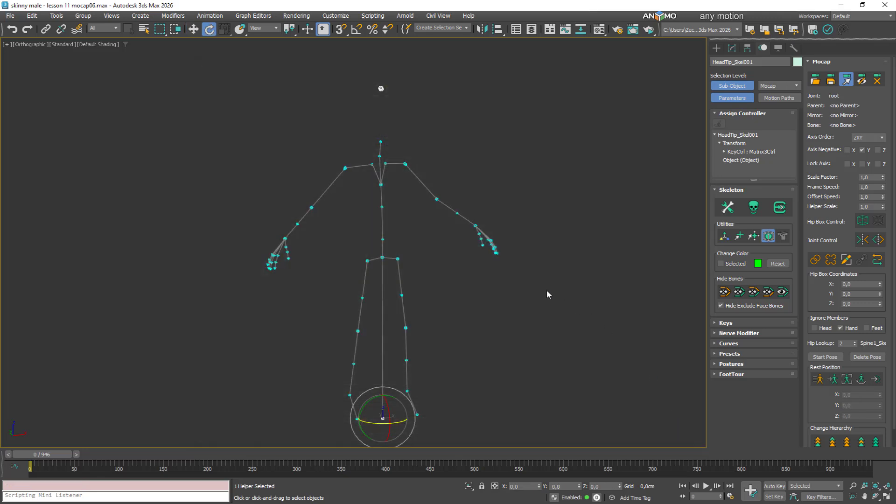
# Step: Stand the skeleton upright by setting the mocap axis order to ZYX
pyautogui.keyDown('alt'); pyautogui.moveTo(544, 287); pyautogui.dragTo(478, 267, button='middle'); pyautogui.keyUp('alt')
pyautogui.moveTo(494, 301); pyautogui.dragTo(482, 273, button='middle')
pyautogui.click(882, 138)
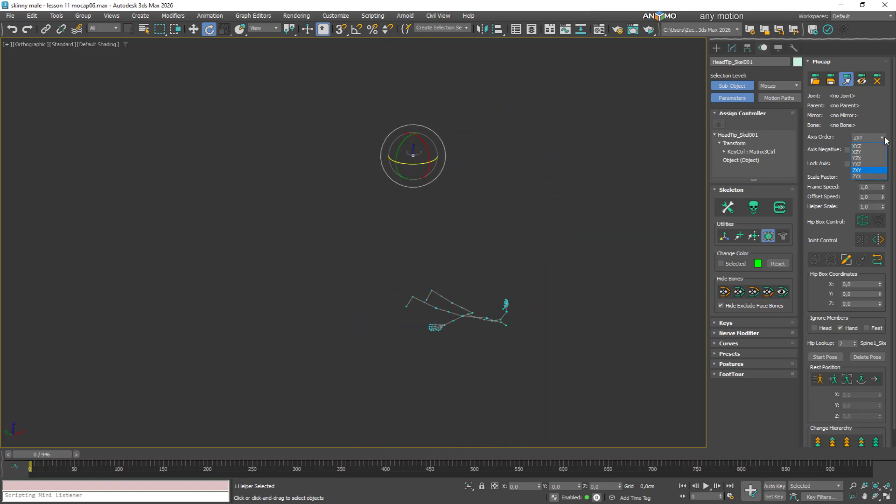
pyautogui.click(860, 176)
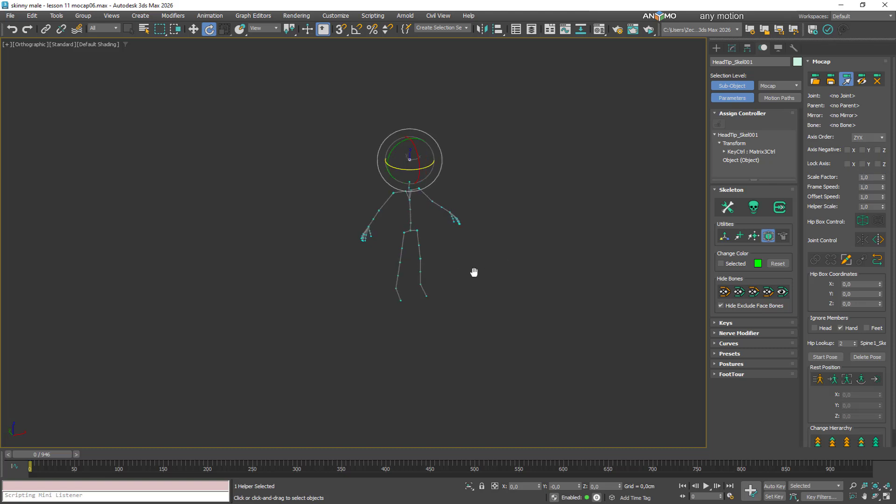
pyautogui.scroll(4, 437, 194)
pyautogui.keyDown('alt'); pyautogui.moveTo(452, 252); pyautogui.dragTo(403, 272, button='middle'); pyautogui.keyUp('alt')
pyautogui.moveTo(404, 273)
pyautogui.mouseDown(button='middle')
pyautogui.moveTo(377, 286)
pyautogui.moveTo(415, 268)
pyautogui.mouseUp(button='middle')
pyautogui.scroll(2, 379, 286)
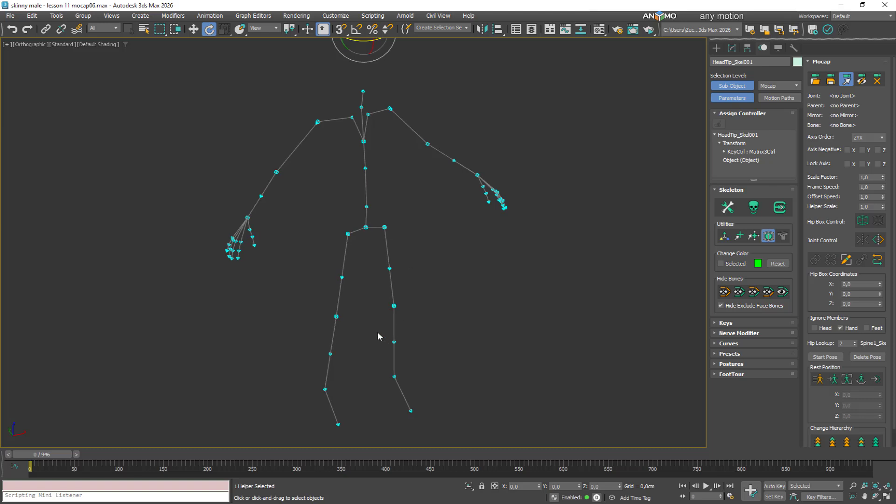
# Step: Mark the thigh and calf twist joints of both legs for removal from the hierarchy
pyautogui.click(342, 277)
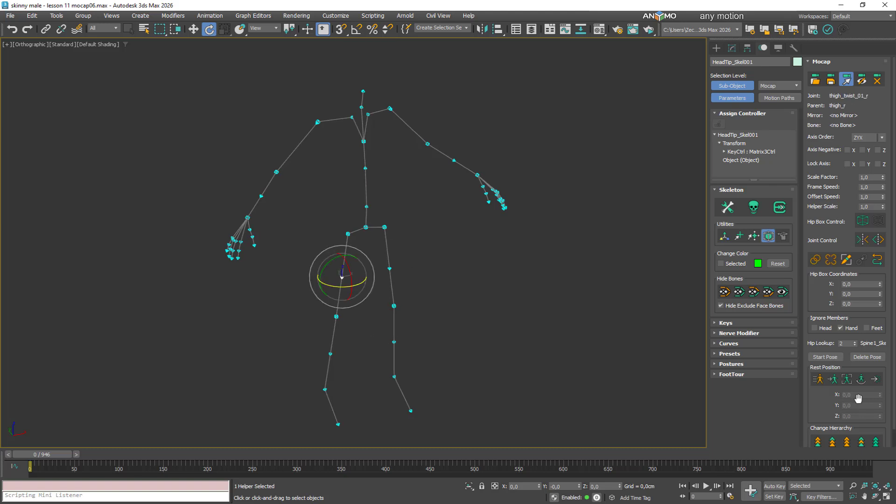
pyautogui.scroll(-1, 859, 399)
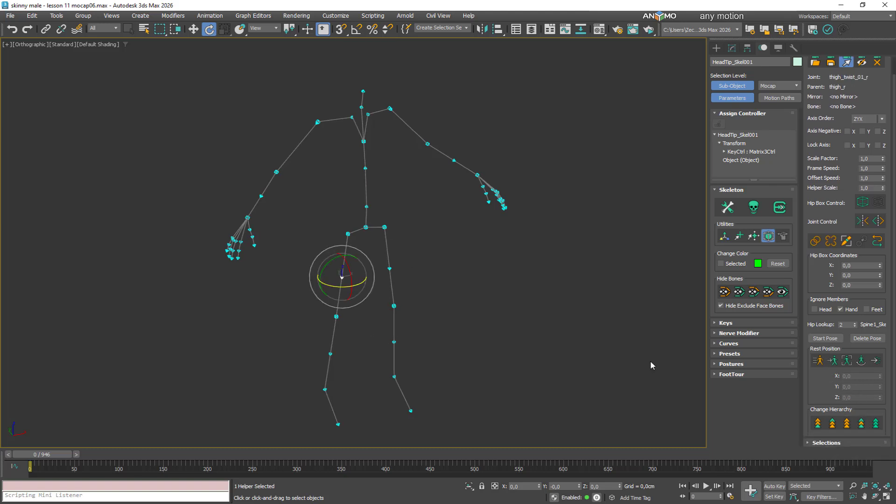
pyautogui.click(391, 270)
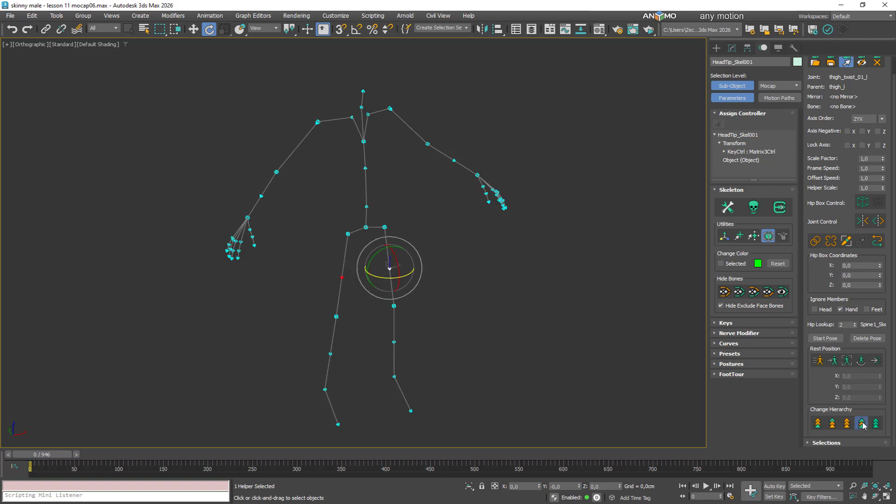
pyautogui.click(330, 354)
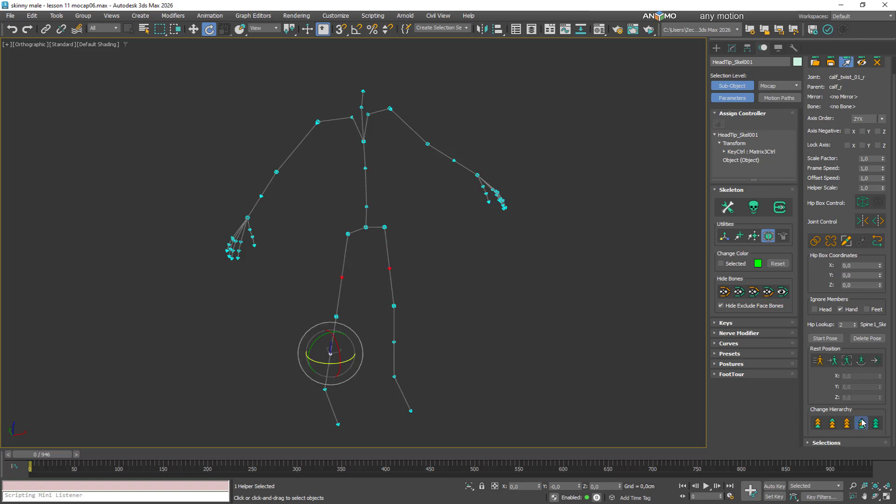
pyautogui.click(392, 343)
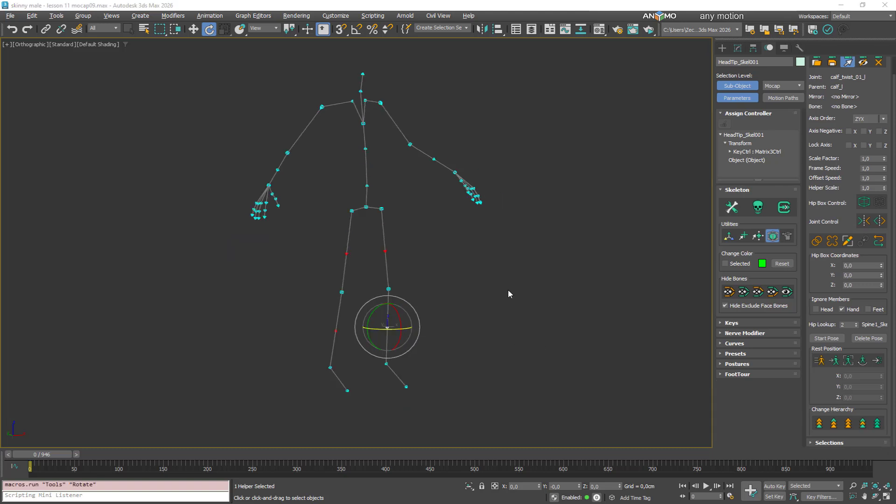
# Step: Mark the lower arm twist joints of both arms for removal from the hierarchy
pyautogui.moveTo(508, 294); pyautogui.dragTo(522, 296, button='middle')
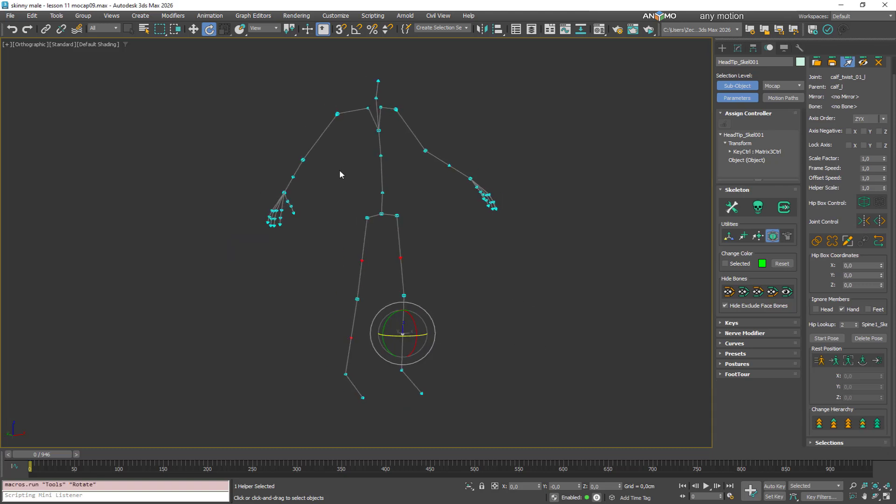
pyautogui.click(293, 178)
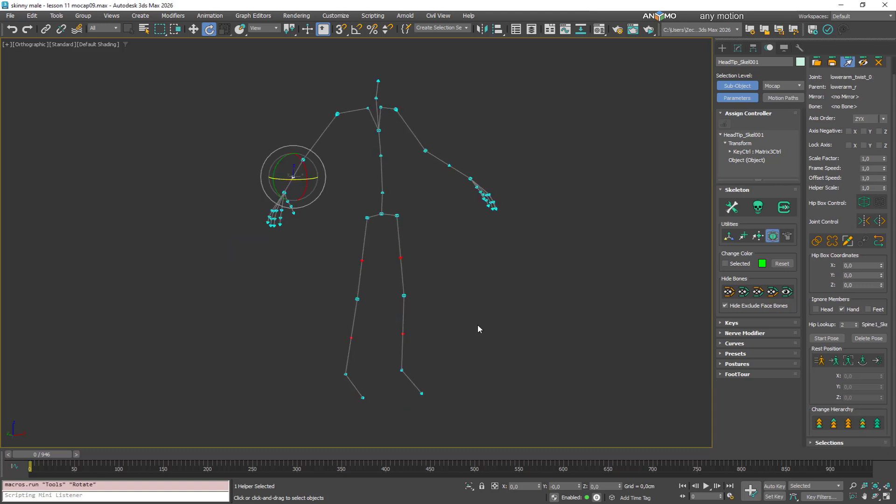
pyautogui.click(862, 424)
pyautogui.keyDown('alt'); pyautogui.moveTo(525, 288); pyautogui.dragTo(508, 299, button='middle'); pyautogui.keyUp('alt')
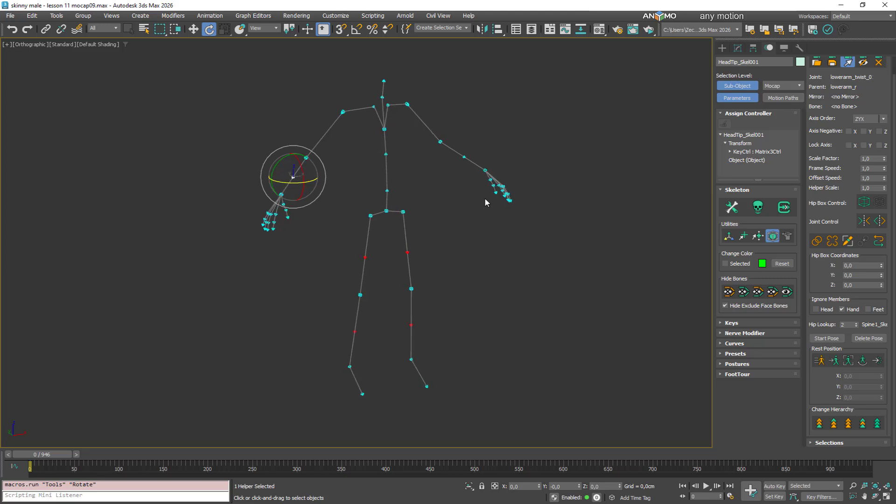
pyautogui.click(465, 157)
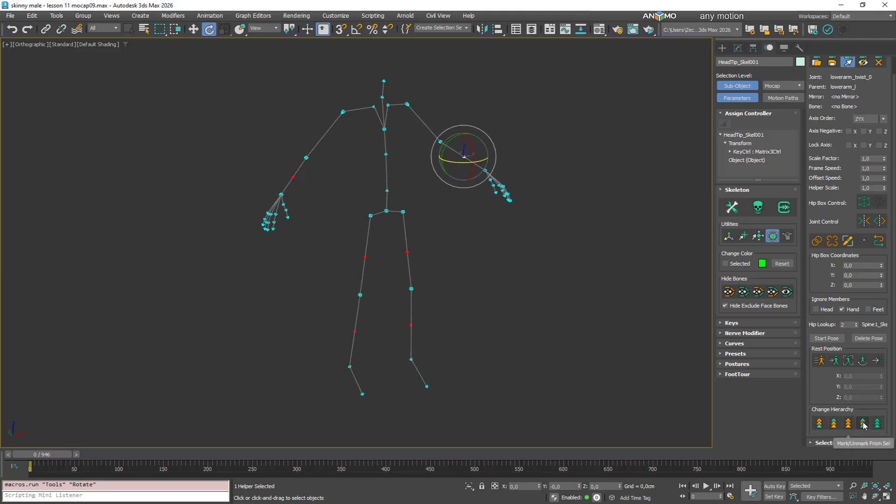
pyautogui.keyDown('alt'); pyautogui.moveTo(471, 326); pyautogui.dragTo(469, 323, button='middle'); pyautogui.keyUp('alt')
# Step: Apply the marked twist joint removals by reloading AssaultRifle_ue.fbx with the Update Hierarchy option
pyautogui.click(817, 61)
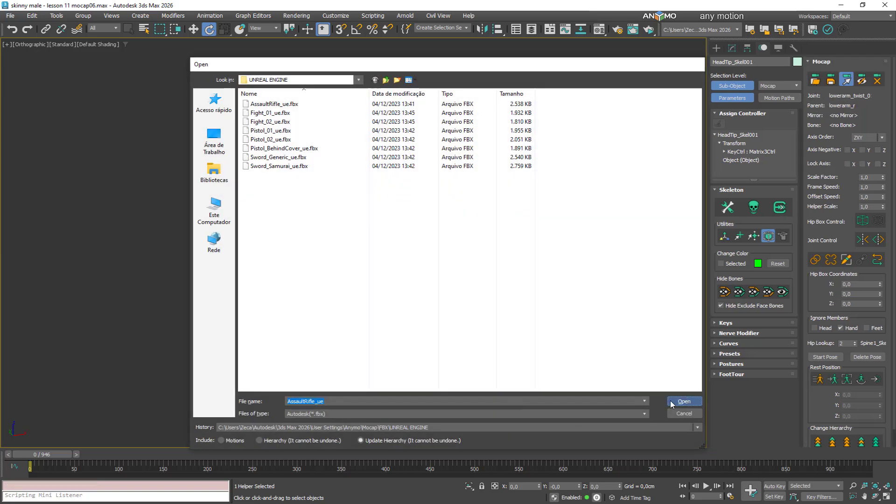
pyautogui.click(686, 414)
pyautogui.click(461, 298)
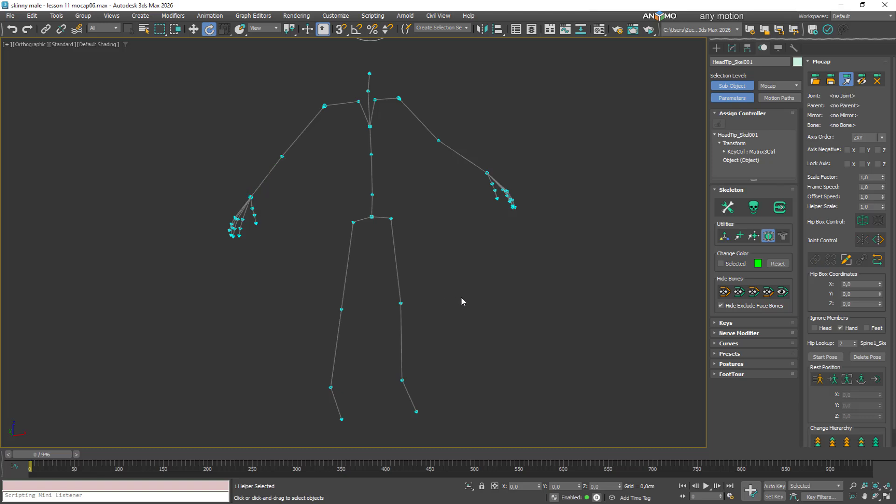
# Step: Examine the joints at both shoulders up close with the Move tool, selecting upperarm_r and upperarm_l
pyautogui.keyDown('alt'); pyautogui.moveTo(461, 299); pyautogui.dragTo(326, 147, button='middle'); pyautogui.keyUp('alt')
pyautogui.scroll(6, 359, 169)
pyautogui.scroll(3, 360, 168)
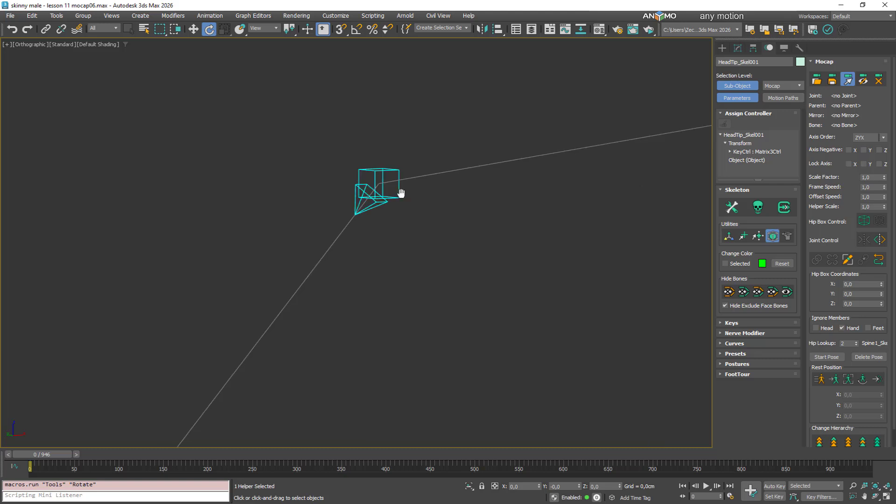
pyautogui.keyDown('alt'); pyautogui.moveTo(401, 192); pyautogui.dragTo(400, 209, button='middle'); pyautogui.keyUp('alt')
pyautogui.rightClick(400, 209)
pyautogui.click(412, 218)
pyautogui.moveTo(473, 215); pyautogui.dragTo(408, 225, button='middle')
pyautogui.keyDown('alt'); pyautogui.moveTo(408, 225); pyautogui.dragTo(404, 222, button='middle'); pyautogui.keyUp('alt')
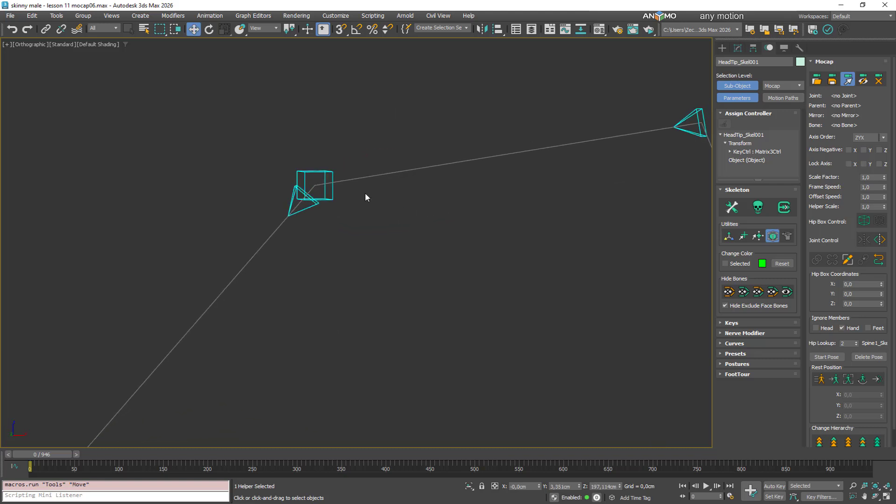
pyautogui.moveTo(363, 233); pyautogui.dragTo(365, 231)
pyautogui.moveTo(365, 231)
pyautogui.keyDown('alt'); pyautogui.mouseDown(button='middle')
pyautogui.moveTo(335, 236)
pyautogui.moveTo(373, 238)
pyautogui.mouseUp(button='middle'); pyautogui.keyUp('alt')
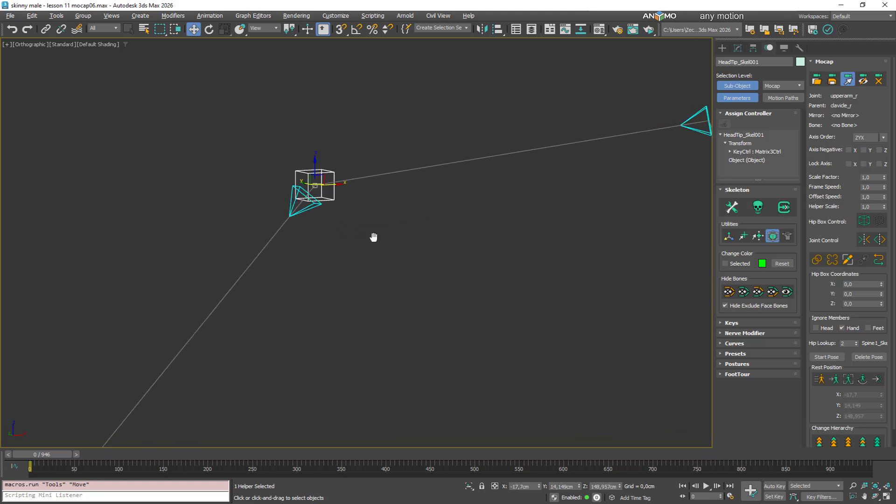
pyautogui.scroll(-5, 373, 237)
pyautogui.moveTo(551, 299); pyautogui.dragTo(330, 299, button='middle')
pyautogui.scroll(5, 384, 217)
pyautogui.moveTo(536, 239); pyautogui.dragTo(535, 239)
pyautogui.moveTo(536, 239); pyautogui.dragTo(250, 242, button='middle')
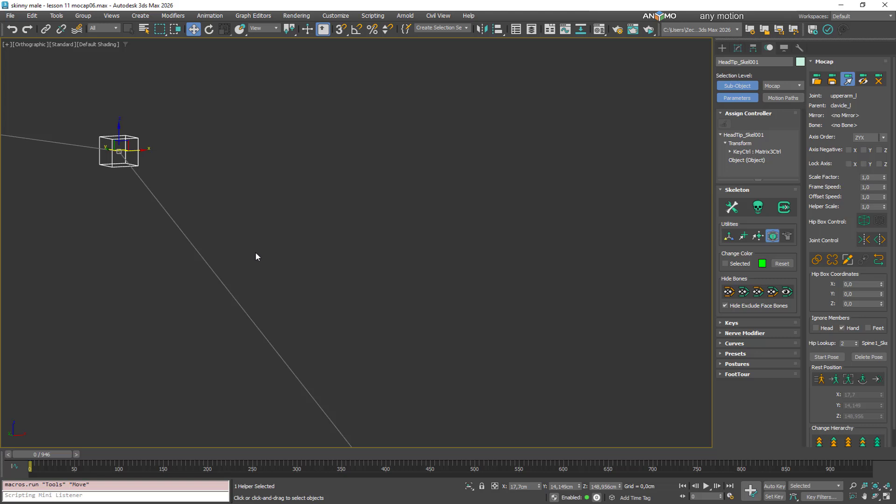
# Step: Try marking all joints after upperarm_l for removal, and clear the marks from the left arm again starting at lowerarm_l
pyautogui.scroll(-5, 256, 253)
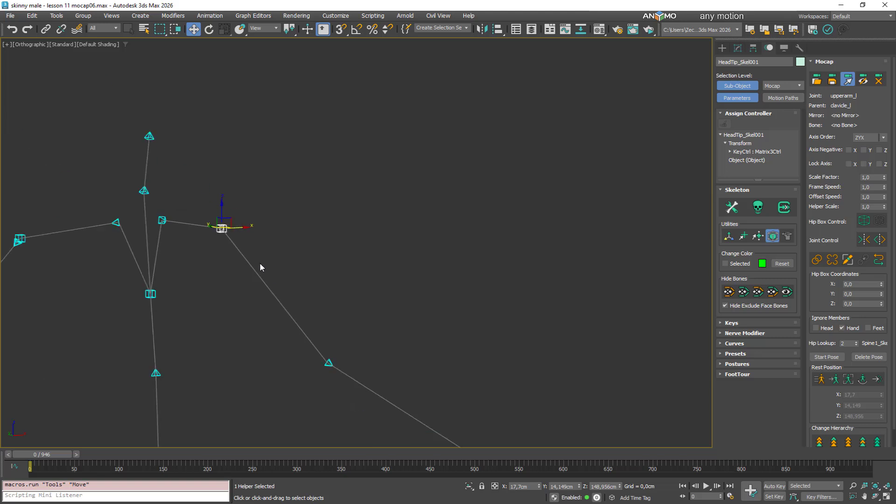
pyautogui.moveTo(276, 300); pyautogui.dragTo(380, 186, button='middle')
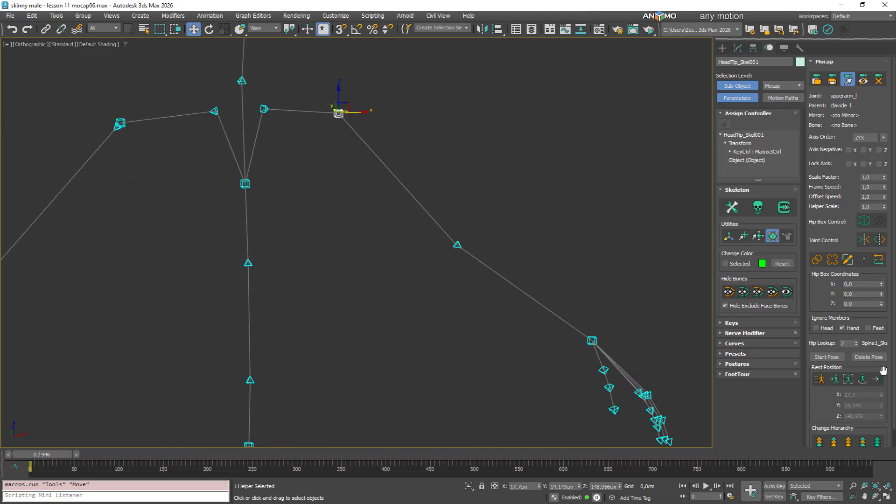
pyautogui.click(819, 442)
pyautogui.scroll(-5, 438, 226)
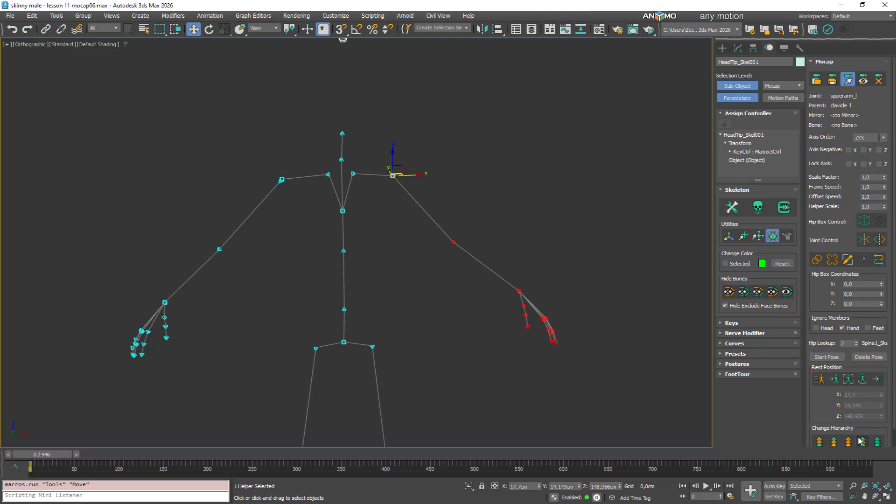
pyautogui.click(453, 242)
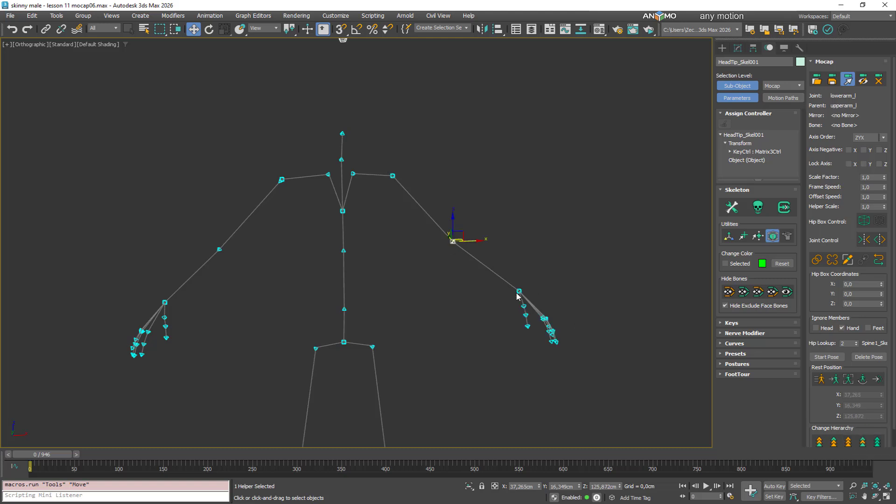
pyautogui.moveTo(457, 263); pyautogui.dragTo(484, 264, button='middle')
pyautogui.scroll(5, 315, 184)
pyautogui.scroll(-5, 315, 194)
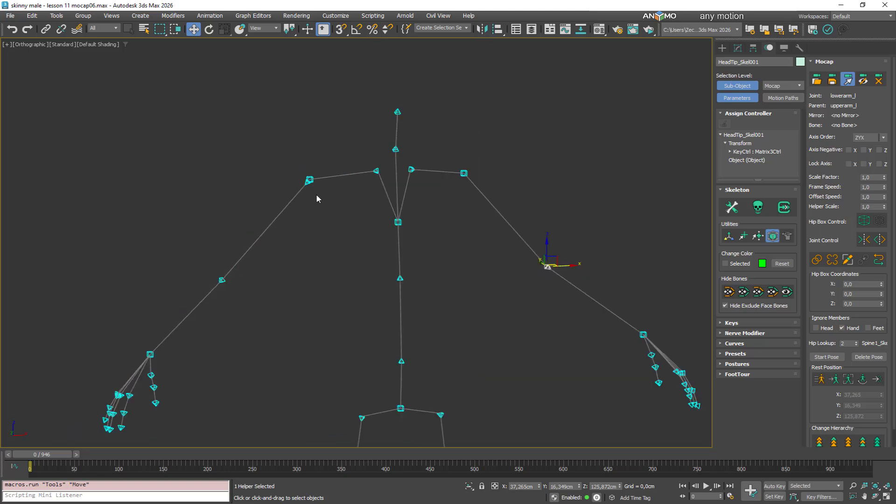
# Step: Mark the twist joint at upperarm_r for removal by marking everything after upperarm_r and unmarking lowerarm_r and the joints below it
pyautogui.scroll(5, 315, 204)
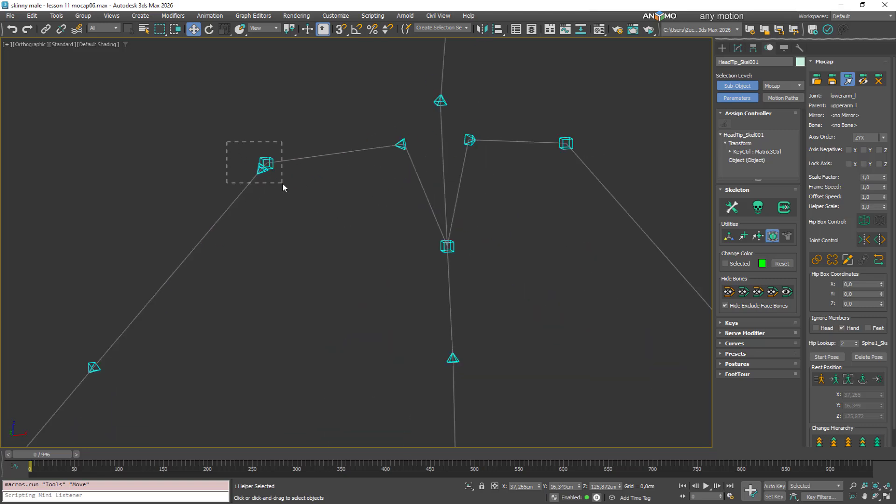
pyautogui.moveTo(283, 187); pyautogui.dragTo(284, 185)
pyautogui.scroll(-3, 290, 198)
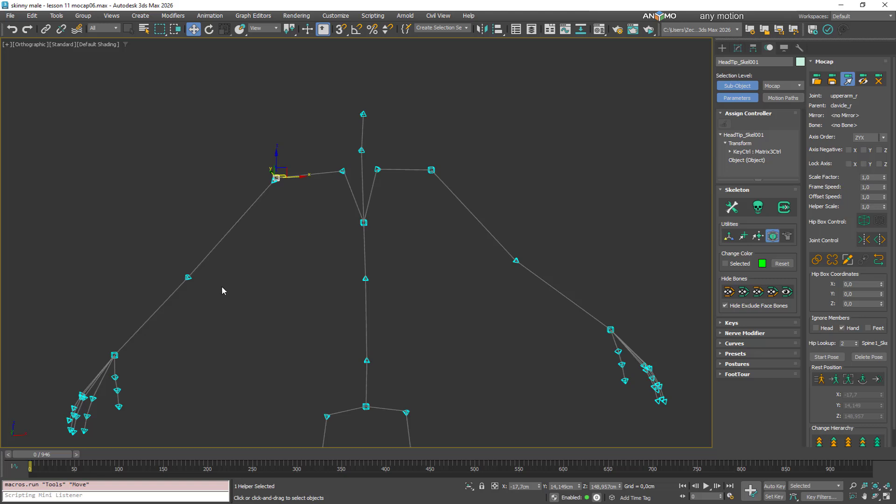
pyautogui.click(819, 441)
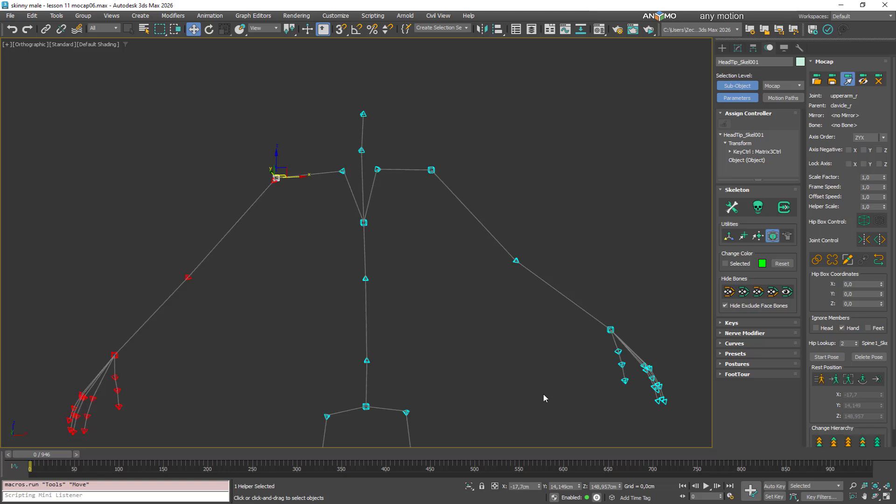
pyautogui.click(187, 277)
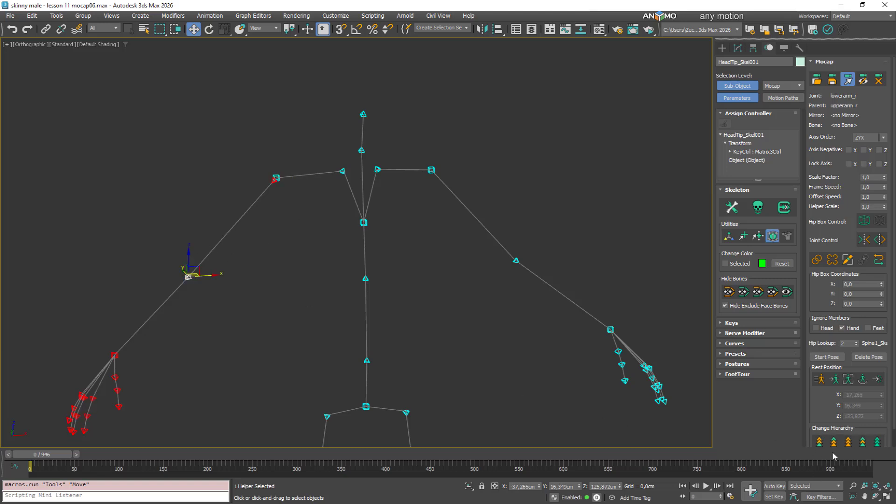
pyautogui.click(848, 441)
pyautogui.scroll(3, 274, 178)
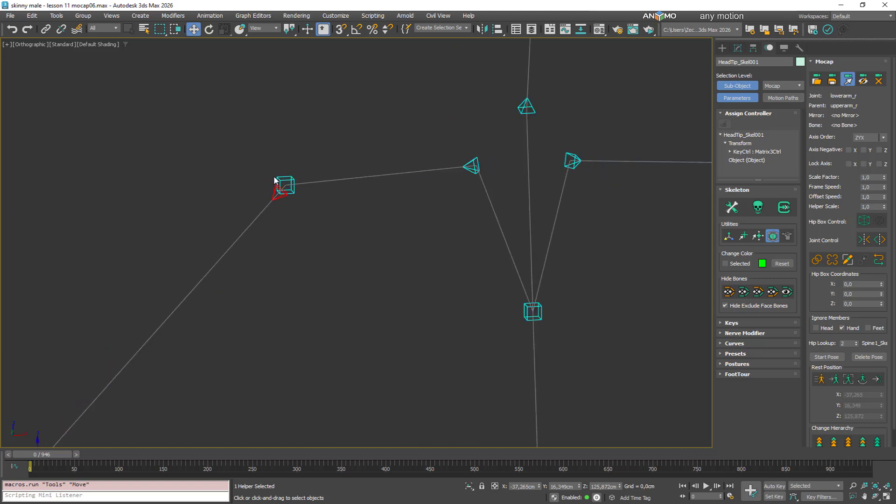
# Step: Apply the marked upper arm twist removal by reloading AssaultRifle_ue.fbx with the Update Hierarchy option
pyautogui.scroll(-8, 421, 262)
pyautogui.moveTo(463, 245); pyautogui.dragTo(451, 178, button='middle')
pyautogui.click(817, 81)
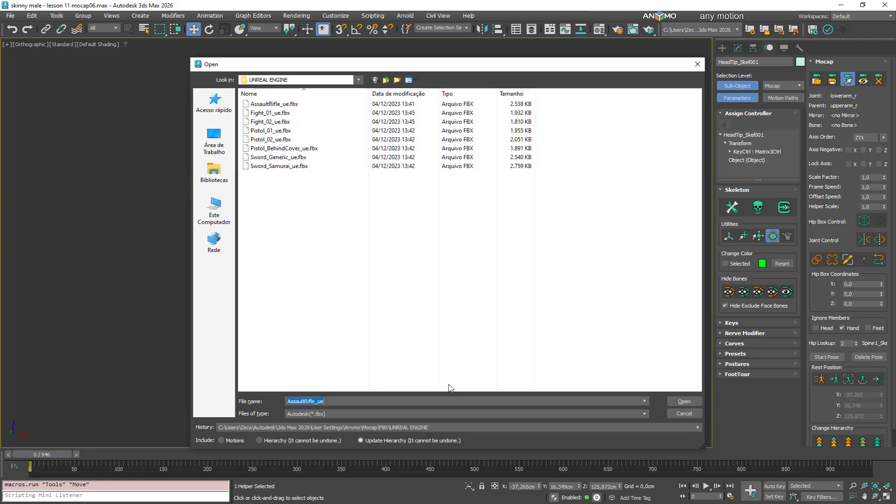
pyautogui.click(684, 402)
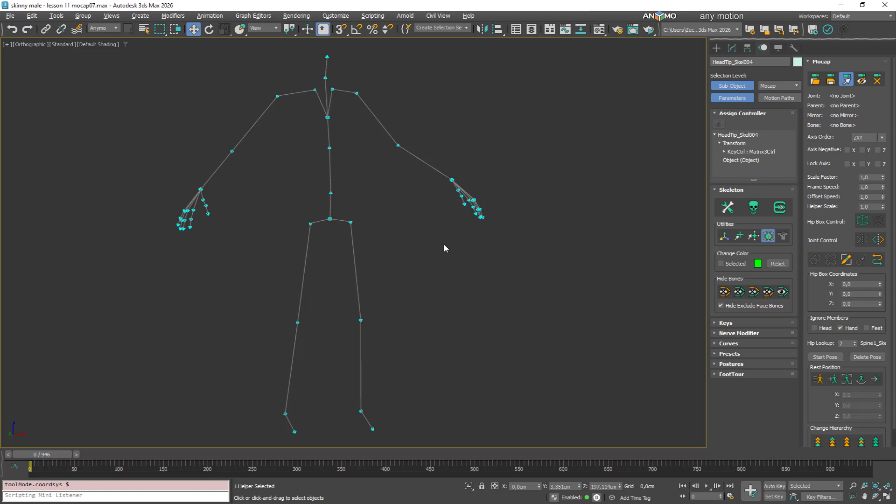
# Step: Mark all finger joints after hand_r and hand_l for removal from the hierarchy
pyautogui.moveTo(444, 244); pyautogui.dragTo(482, 264, button='middle')
pyautogui.scroll(5, 217, 196)
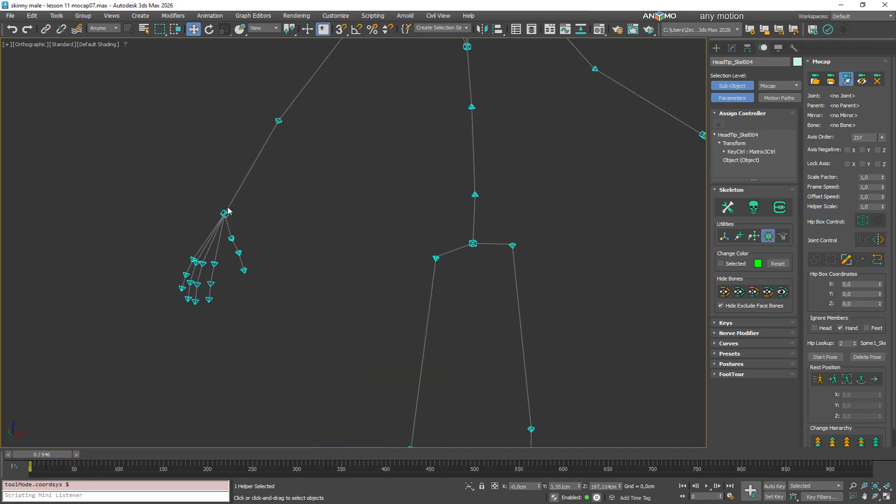
pyautogui.click(225, 214)
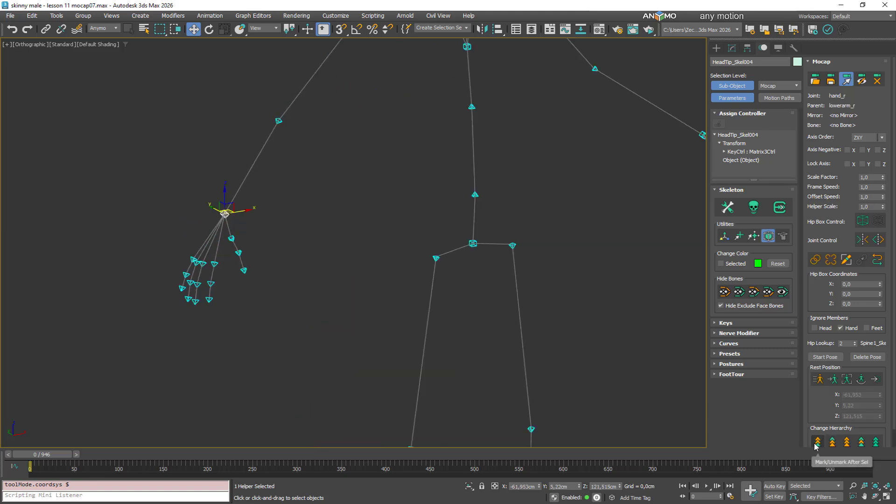
pyautogui.scroll(-2, 344, 253)
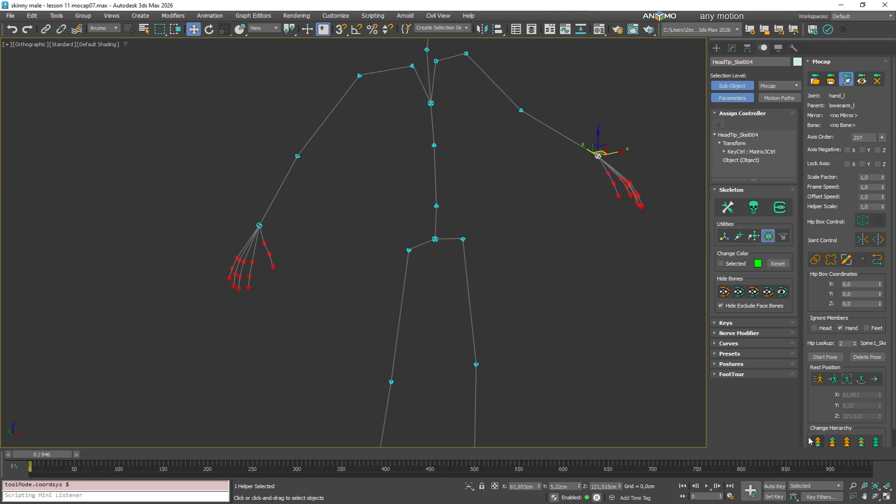
# Step: Strip the marked finger joints from the skeleton by updating the hierarchy from AssaultRifle_ue.fbx, with the pelvis selected
pyautogui.click(433, 238)
pyautogui.scroll(-6, 434, 233)
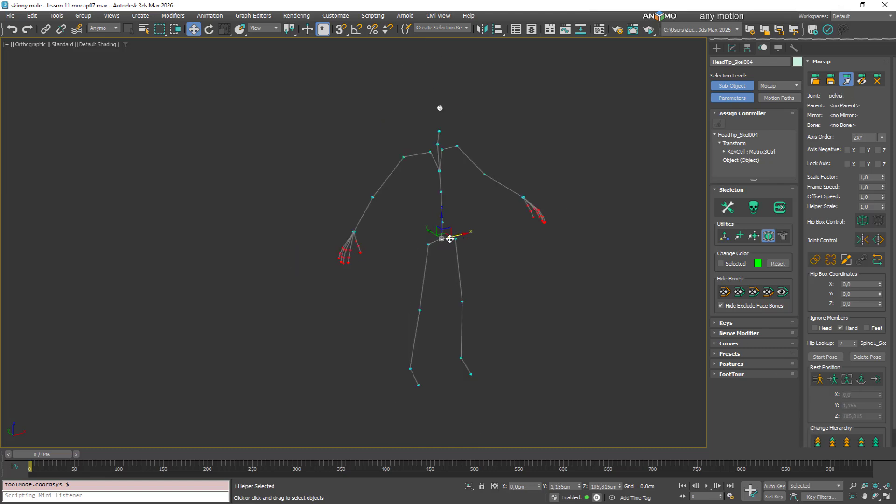
pyautogui.scroll(3, 434, 223)
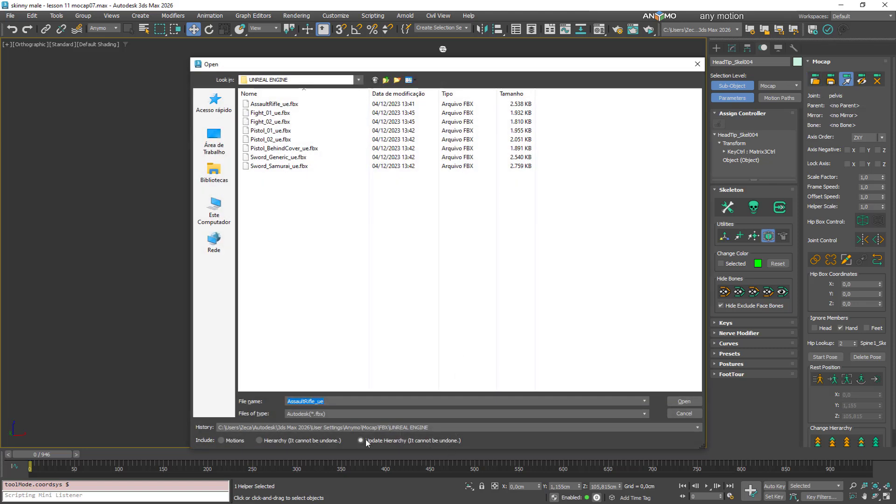
pyautogui.click(683, 402)
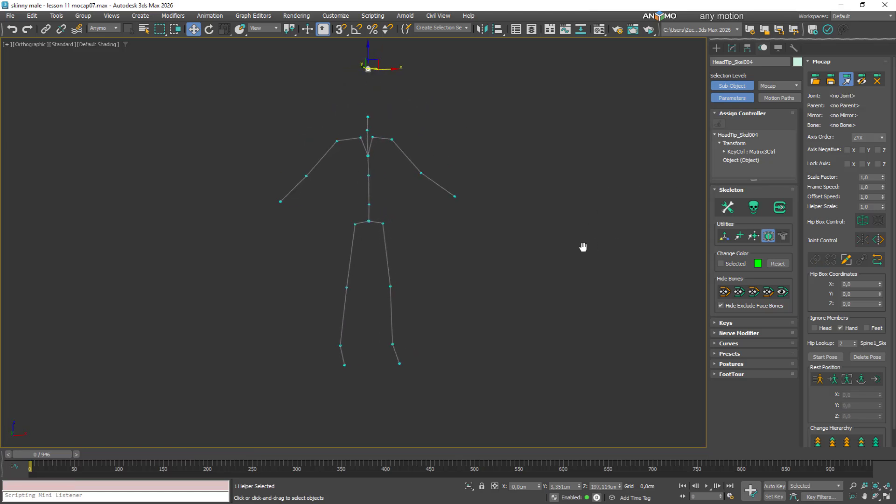
pyautogui.keyDown('alt'); pyautogui.moveTo(584, 247); pyautogui.dragTo(570, 273, button='middle'); pyautogui.keyUp('alt')
pyautogui.keyDown('alt'); pyautogui.moveTo(570, 272); pyautogui.dragTo(583, 276, button='middle'); pyautogui.keyUp('alt')
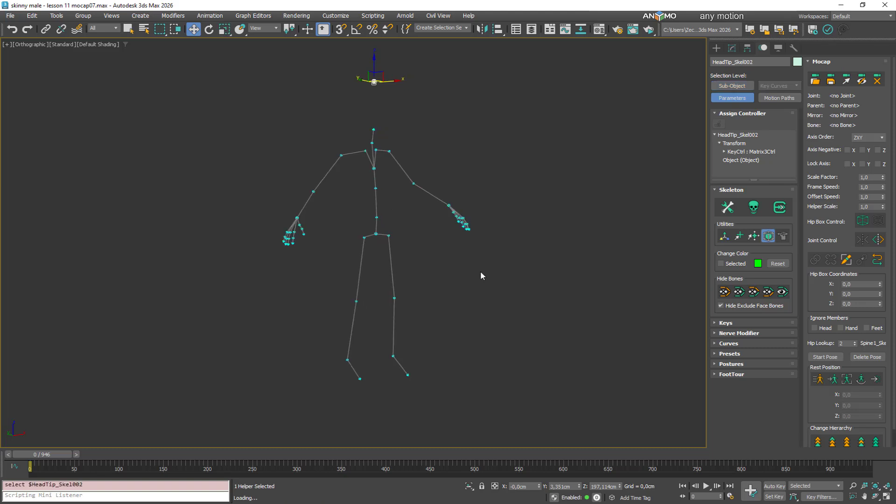
# Step: Replace the skeleton's collapsed rest pose with the upright standing pose using Edit Rest Pose, and leave rest pose editing
pyautogui.click(846, 260)
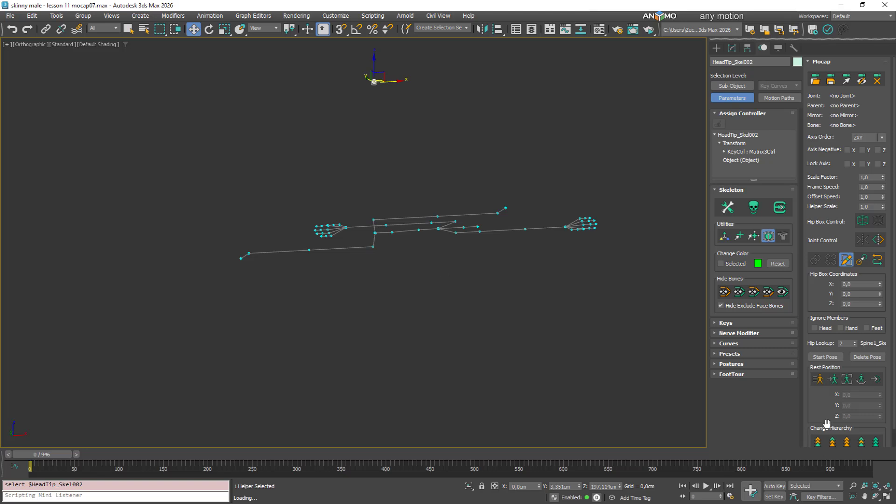
pyautogui.click(820, 381)
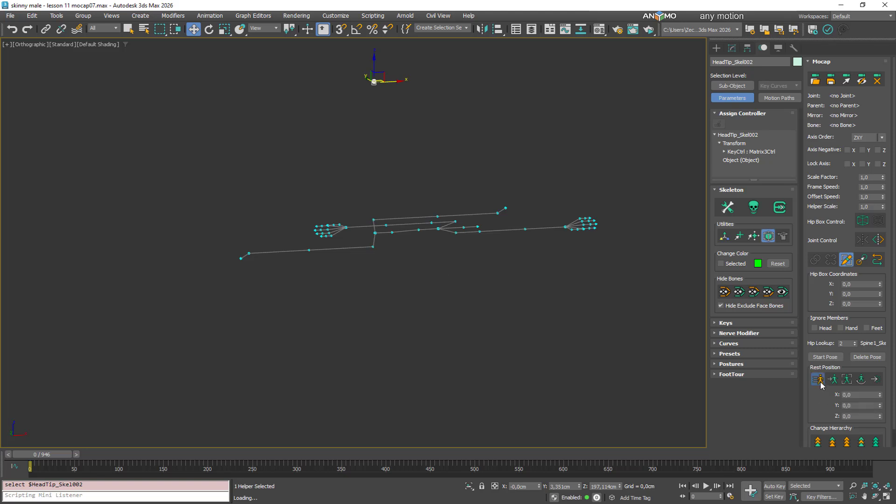
pyautogui.click(847, 382)
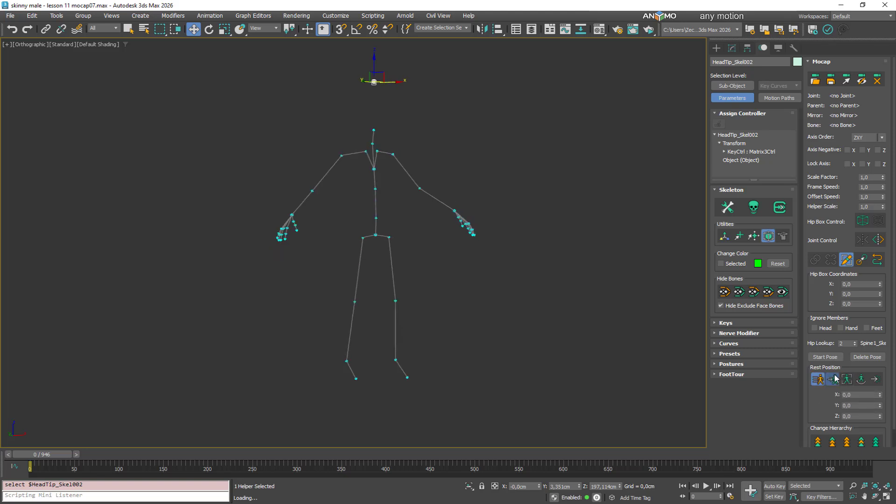
pyautogui.click(820, 380)
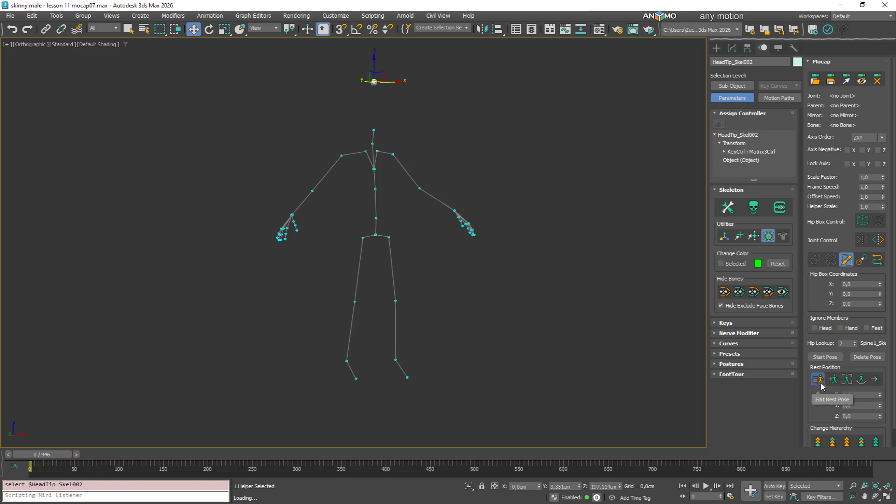
pyautogui.click(846, 260)
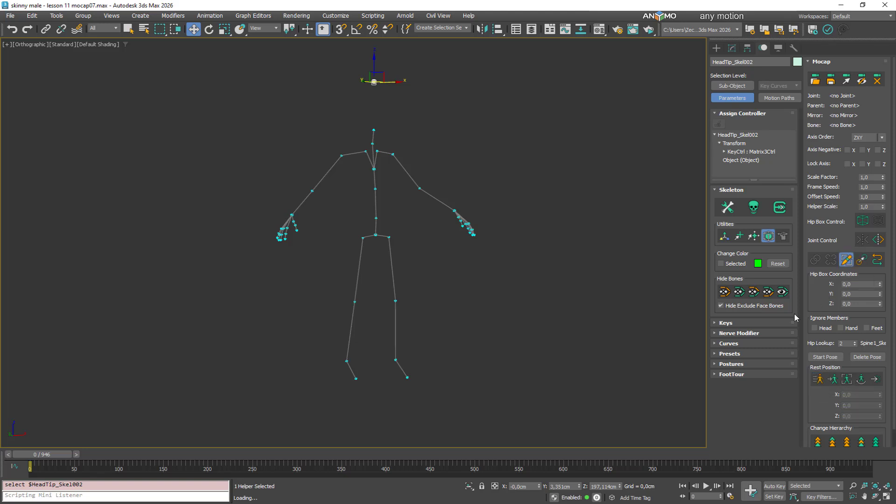
# Step: Unhide all of the character's bones and enable the Hip Box Control around the mocap skeleton's pelvis
pyautogui.click(782, 293)
pyautogui.scroll(3, 395, 202)
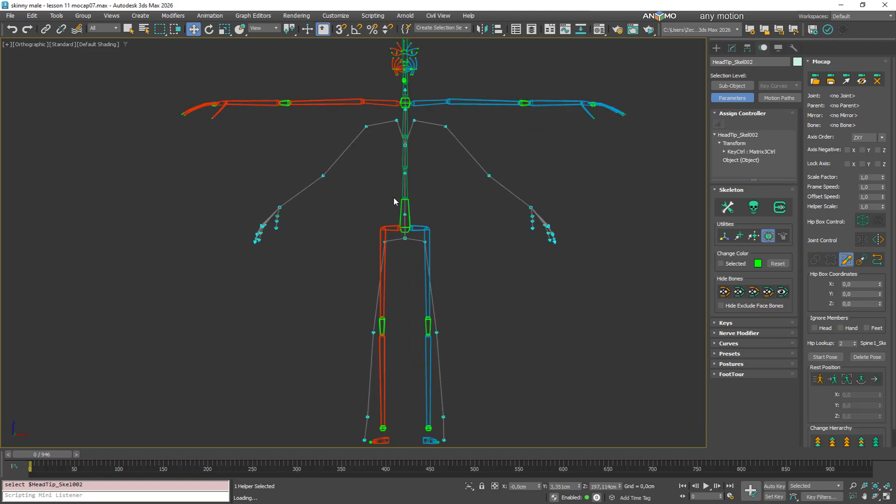
pyautogui.scroll(3, 394, 201)
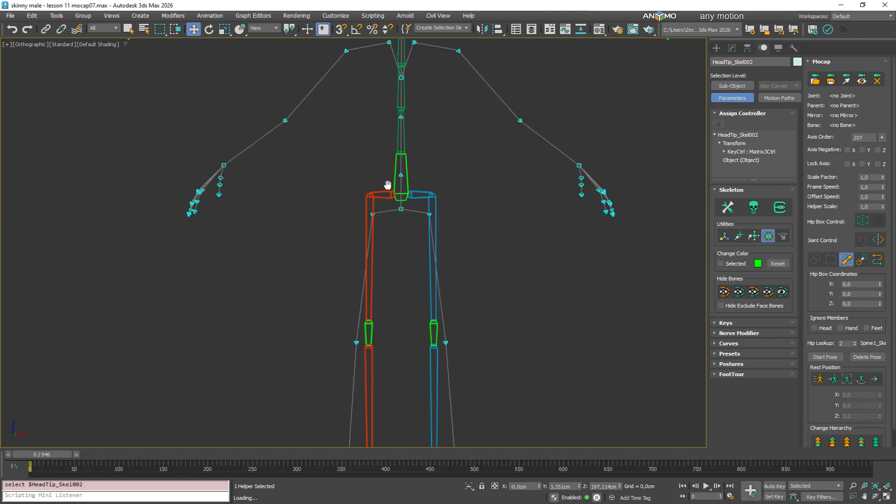
pyautogui.click(862, 220)
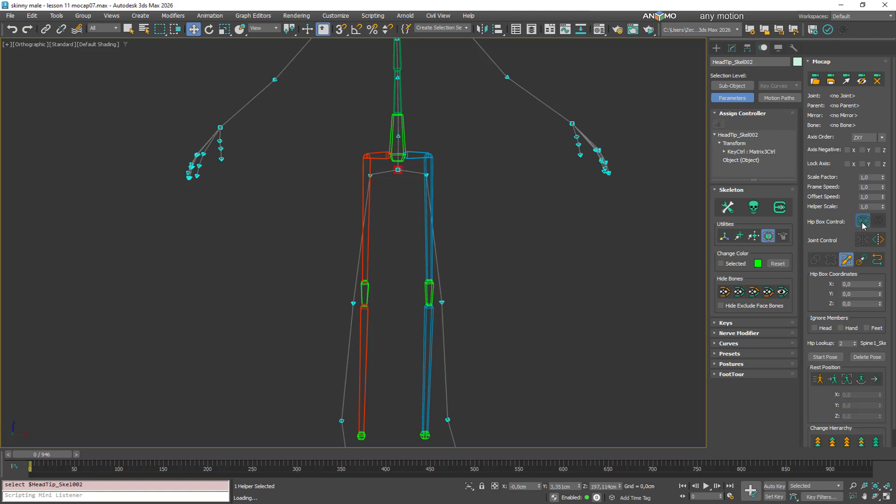
pyautogui.scroll(5, 392, 196)
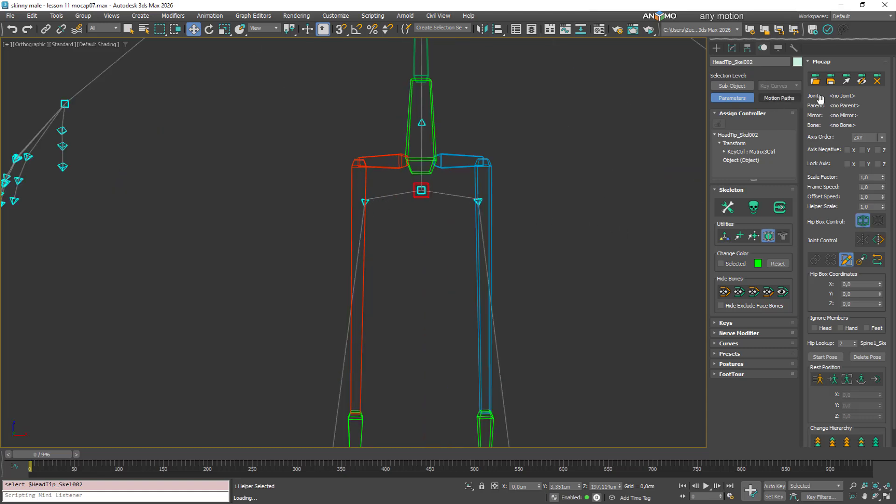
# Step: Select the hip box in sub-object mode and move it onto the character's pelvis bone, to about Y 2,55 and Z 101,294
pyautogui.click(846, 80)
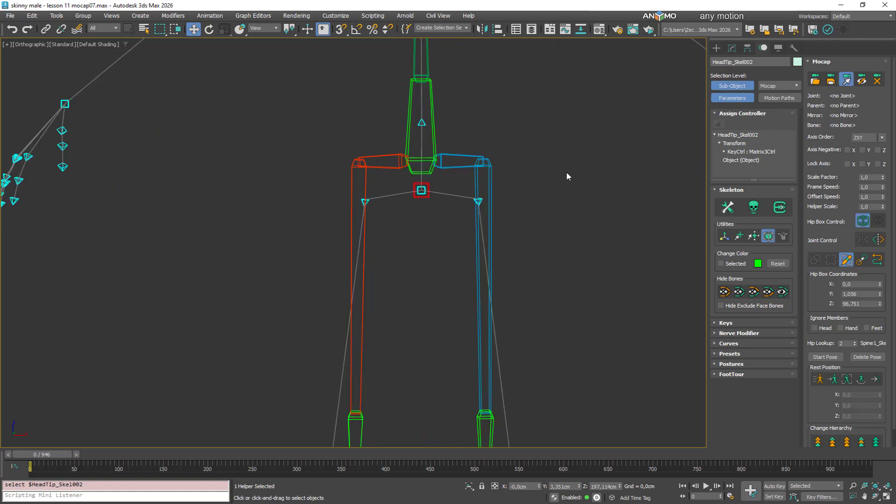
pyautogui.click(425, 195)
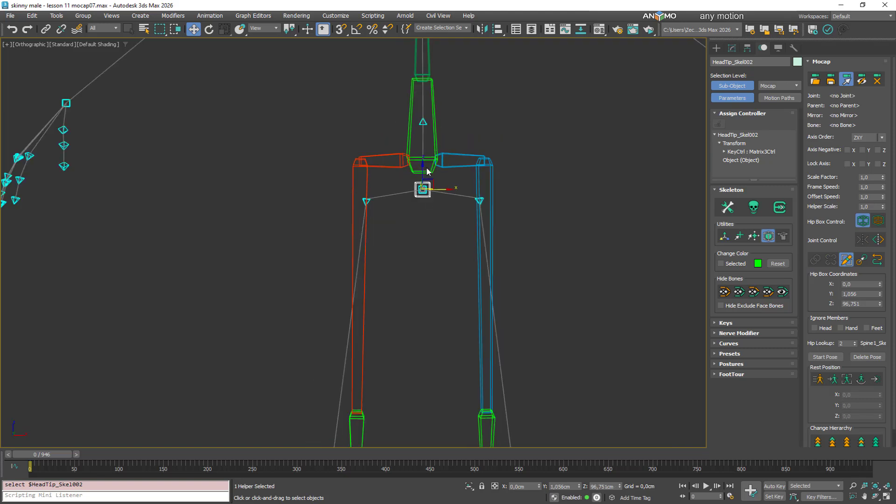
pyautogui.moveTo(422, 173); pyautogui.dragTo(421, 145)
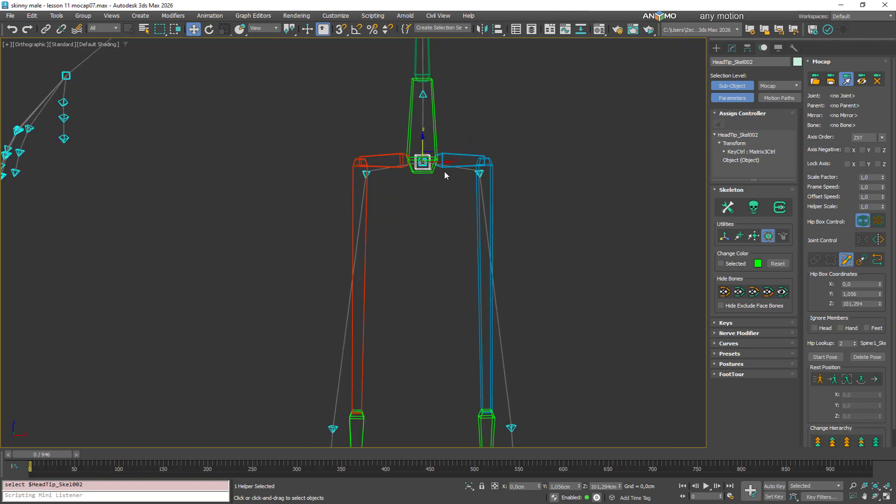
pyautogui.keyDown('alt'); pyautogui.moveTo(447, 169); pyautogui.dragTo(338, 181, button='middle'); pyautogui.keyUp('alt')
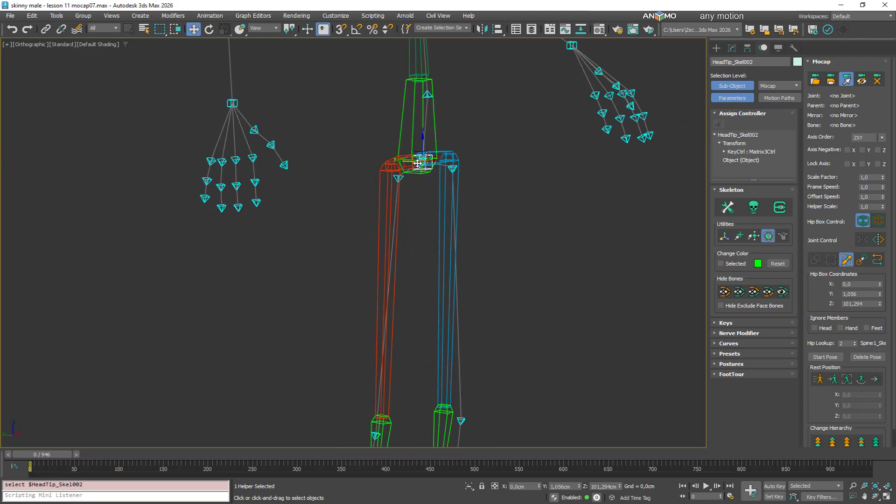
pyautogui.moveTo(404, 160); pyautogui.dragTo(401, 161)
pyautogui.keyDown('alt'); pyautogui.moveTo(400, 161); pyautogui.dragTo(426, 187, button='middle'); pyautogui.keyUp('alt')
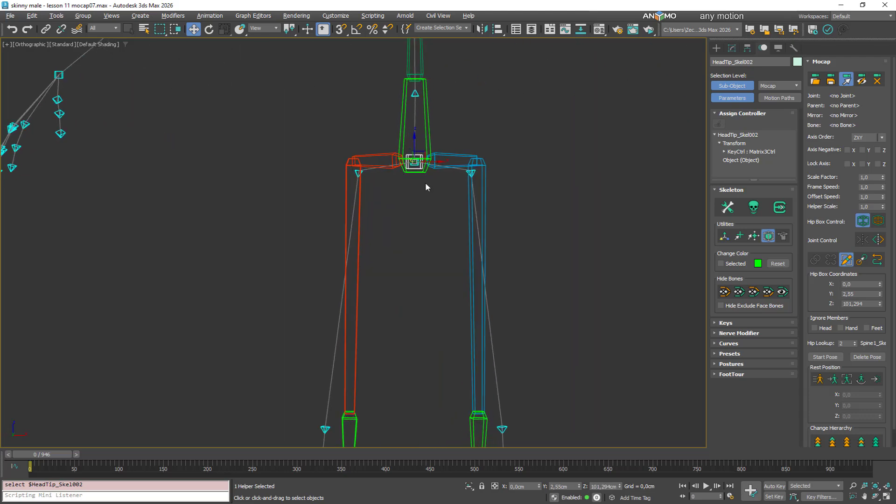
# Step: Align the hip box to the character's pelvis bone by picking that bone, at Y 2,034 and Z 100,301, and turn off Hip Box Control
pyautogui.moveTo(426, 152); pyautogui.dragTo(428, 187)
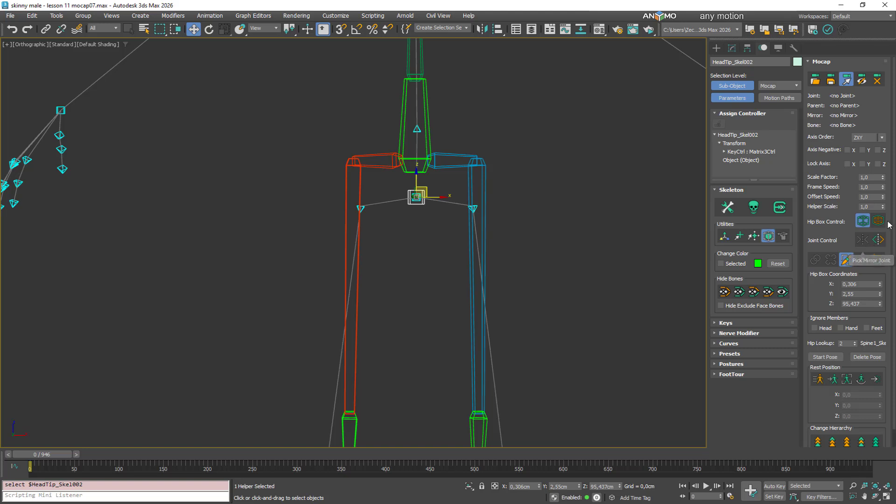
pyautogui.click(863, 239)
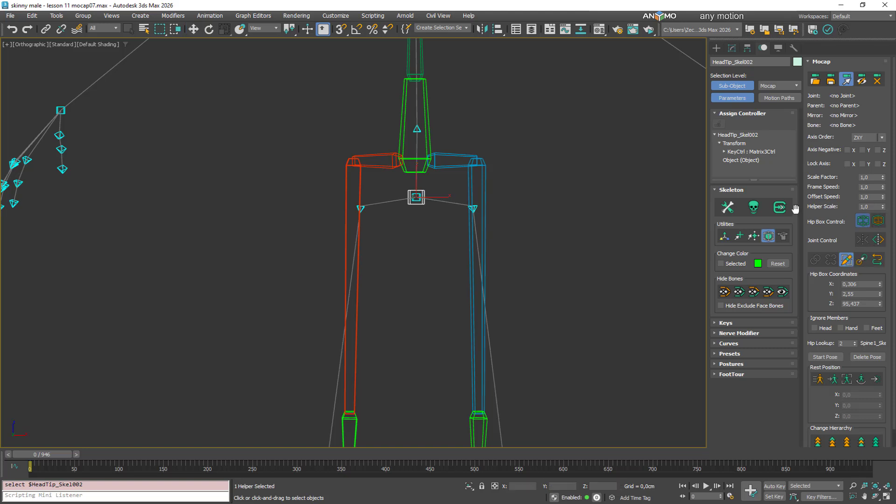
pyautogui.click(430, 137)
pyautogui.scroll(-4, 490, 205)
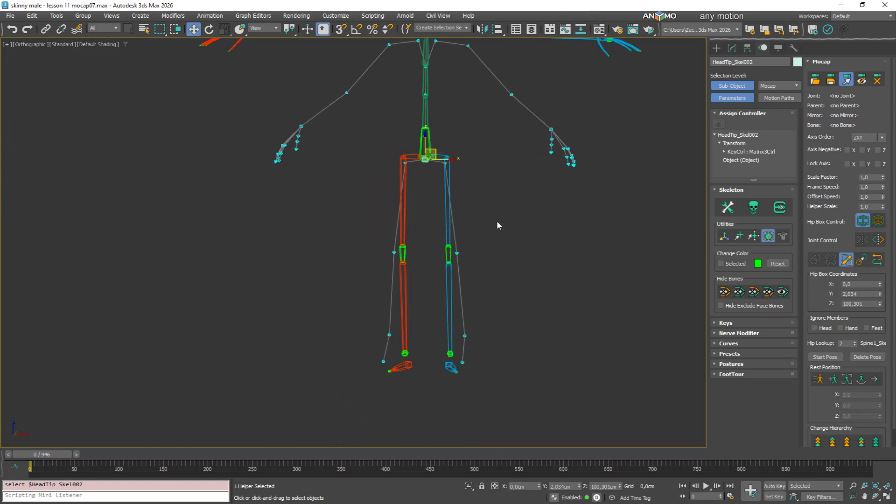
pyautogui.keyDown('alt'); pyautogui.moveTo(497, 226); pyautogui.dragTo(459, 254, button='middle'); pyautogui.keyUp('alt')
pyautogui.scroll(5, 422, 214)
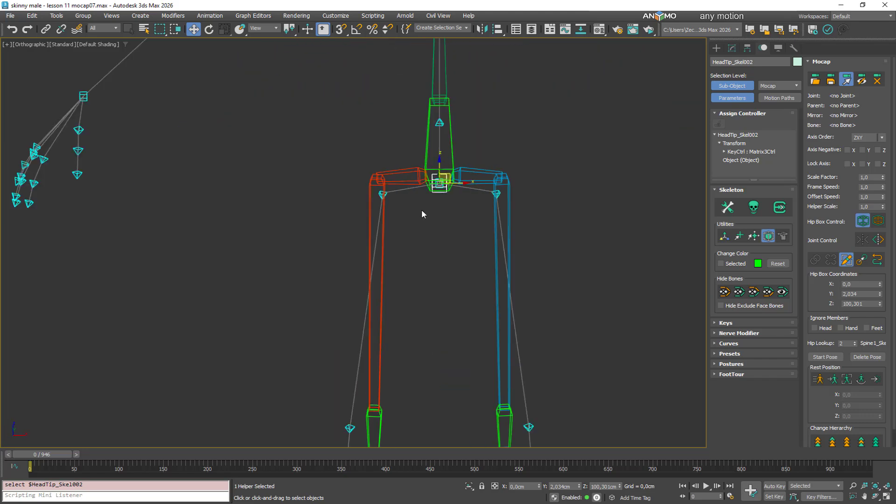
pyautogui.click(862, 221)
# Step: Adjust the mocap skeleton's overall size to the character from its pelvis joint, nudging the Scale Factor in small steps, ending with 1,01
pyautogui.scroll(-5, 487, 242)
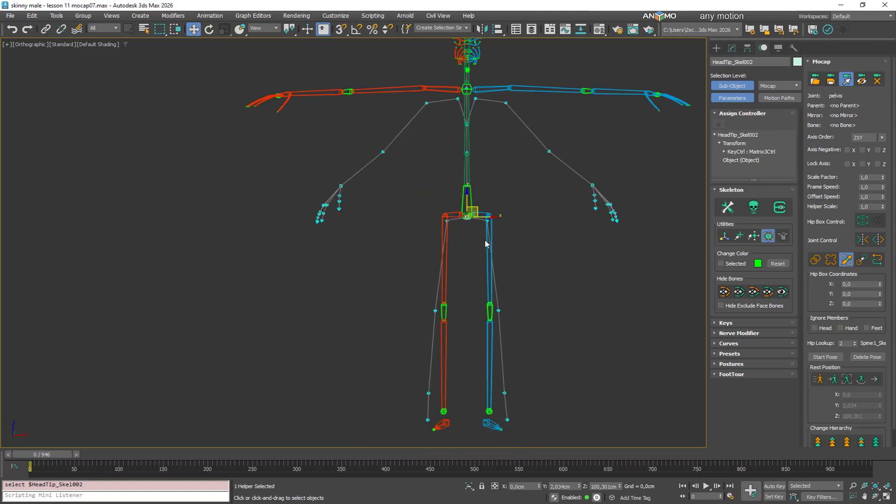
pyautogui.moveTo(485, 240)
pyautogui.mouseDown(button='middle')
pyautogui.moveTo(486, 230)
pyautogui.moveTo(498, 230)
pyautogui.mouseUp(button='middle')
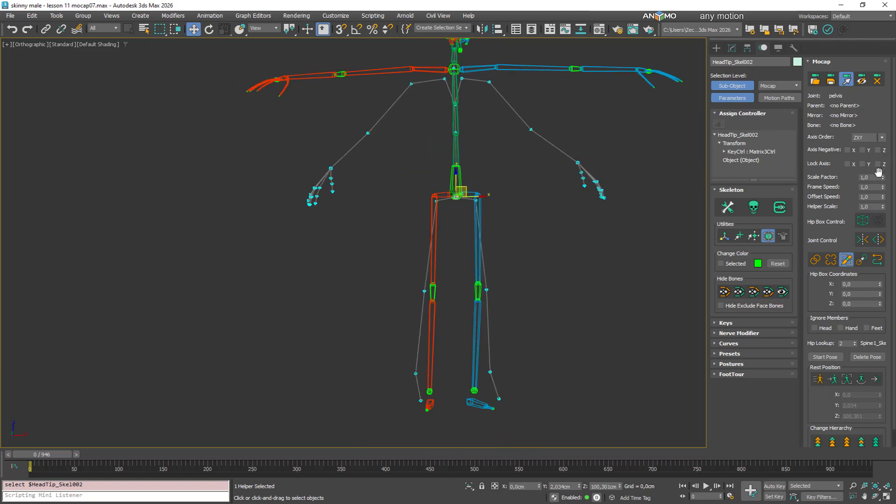
pyautogui.moveTo(883, 177)
pyautogui.mouseDown()
pyautogui.moveTo(880, 163)
pyautogui.moveTo(879, 174)
pyautogui.mouseUp()
pyautogui.click(884, 176)
pyautogui.click(884, 176)
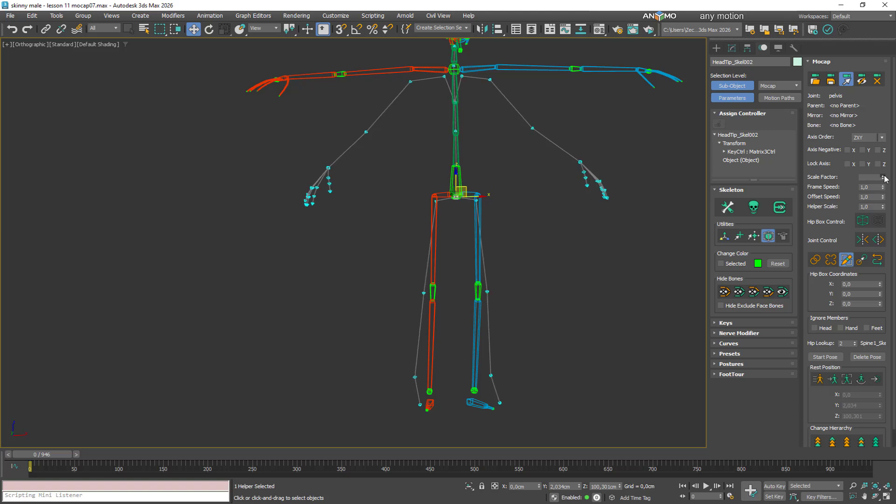
pyautogui.click(884, 176)
pyautogui.click(884, 176)
pyautogui.click(884, 176)
pyautogui.click(884, 176)
pyautogui.click(884, 176)
pyautogui.click(884, 176)
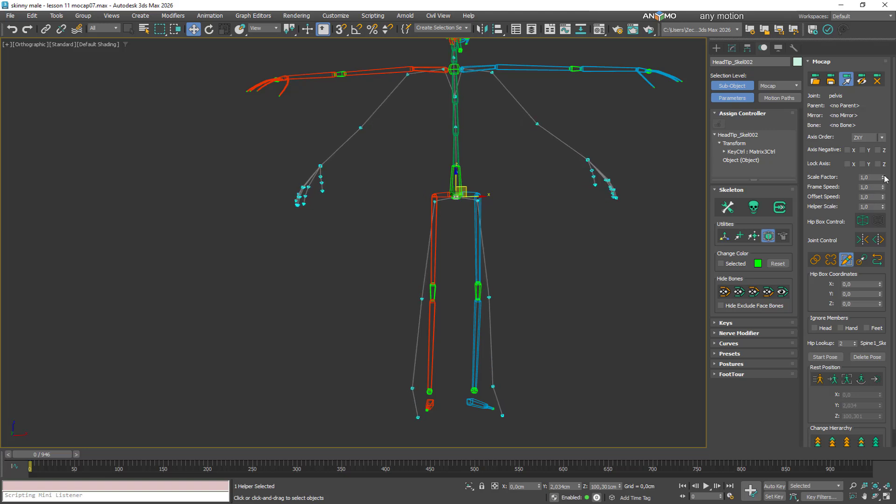
pyautogui.click(883, 179)
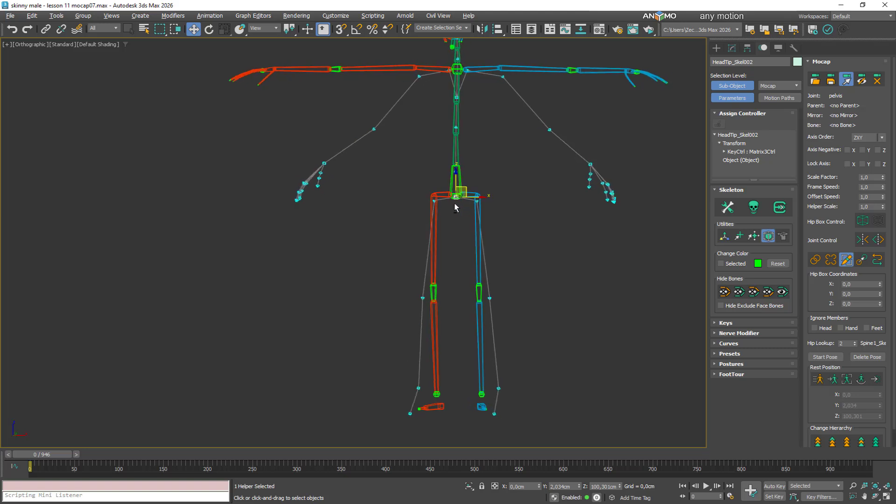
pyautogui.moveTo(496, 255); pyautogui.dragTo(562, 126, button='middle')
pyautogui.scroll(5, 443, 203)
pyautogui.moveTo(515, 274); pyautogui.dragTo(422, 285, button='middle')
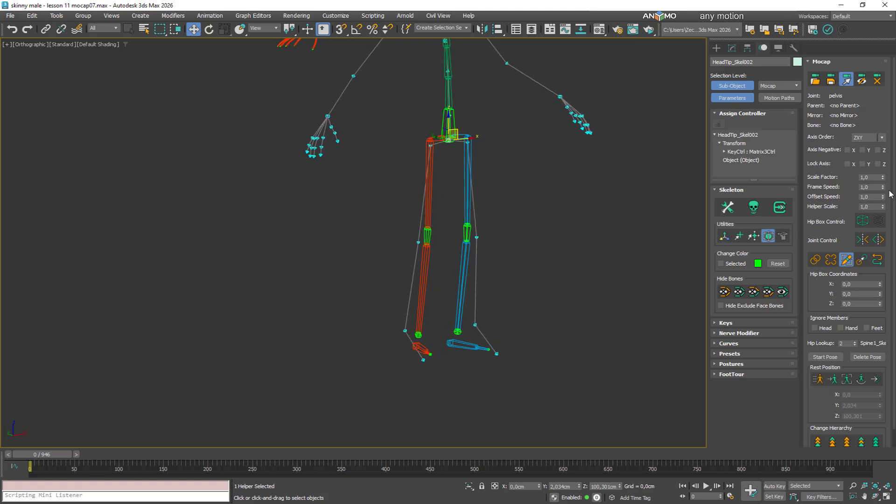
pyautogui.click(884, 177)
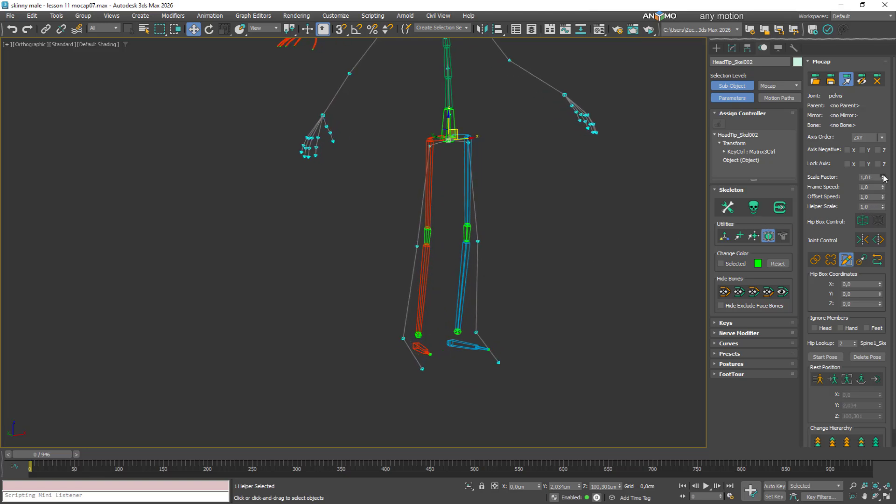
# Step: Rescale the spine_01, spine_02 and spine_03 joints to fit the character's spine bones, using a Scale Factor of about 0,79 on spine_02
pyautogui.keyDown('alt'); pyautogui.moveTo(491, 284); pyautogui.dragTo(489, 243, button='middle'); pyautogui.keyUp('alt')
pyautogui.moveTo(507, 160); pyautogui.dragTo(498, 265, button='middle')
pyautogui.scroll(2, 445, 153)
pyautogui.moveTo(461, 153); pyautogui.dragTo(456, 186, button='middle')
pyautogui.scroll(2, 429, 266)
pyautogui.click(429, 283)
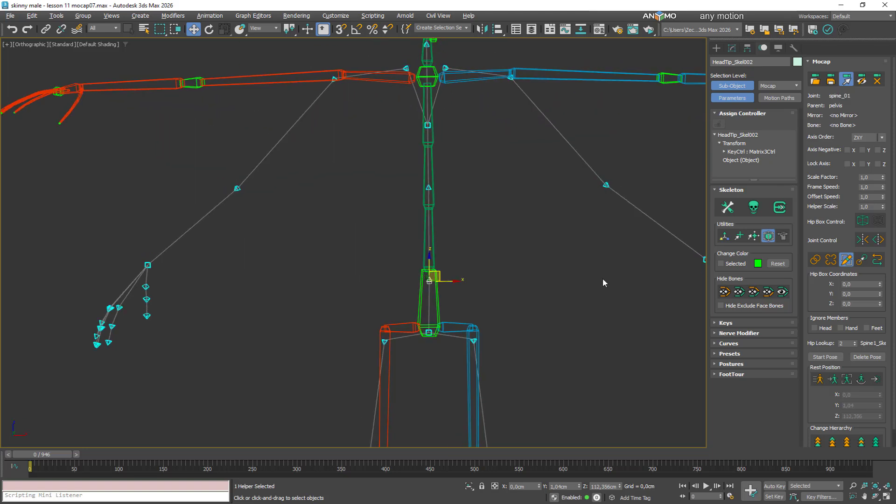
pyautogui.moveTo(882, 176); pyautogui.dragTo(882, 186)
pyautogui.click(430, 183)
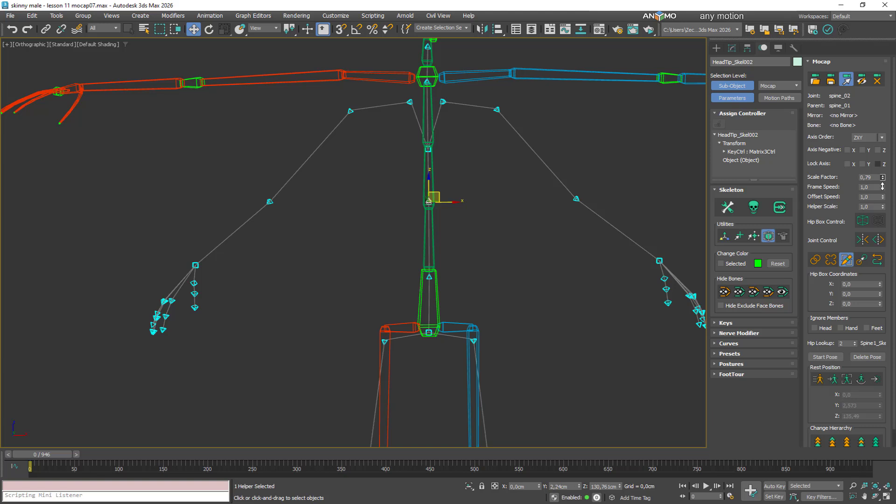
pyautogui.click(430, 148)
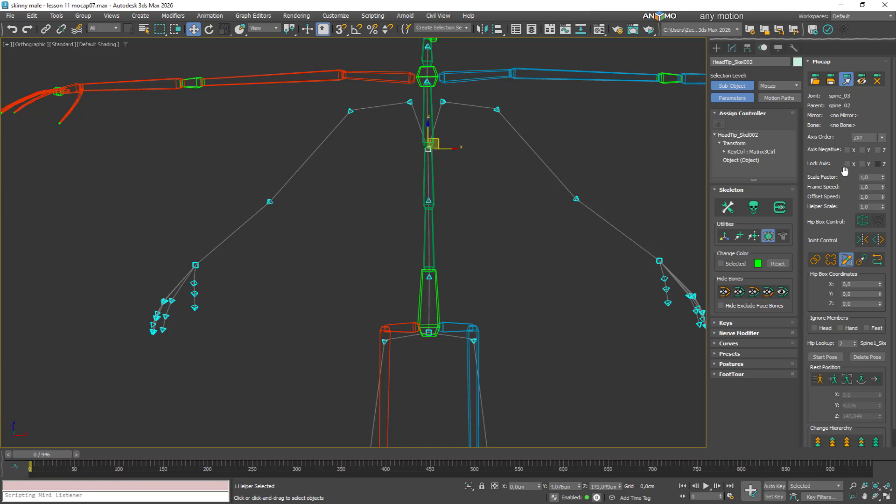
pyautogui.moveTo(883, 181); pyautogui.dragTo(879, 168)
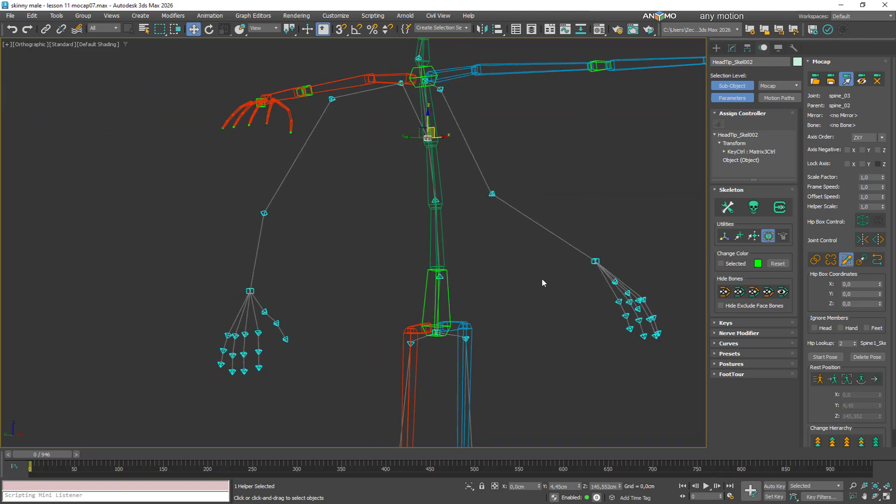
# Step: Shorten the neck_01 joint and lengthen the head joint with Scale Factor to fit the character's neck and head bones
pyautogui.moveTo(444, 157); pyautogui.dragTo(448, 194, button='middle')
pyautogui.scroll(-5, 448, 194)
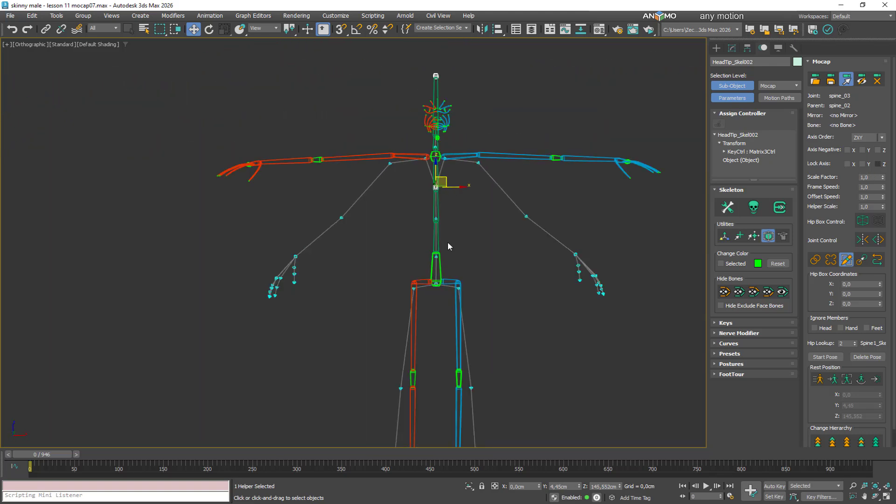
pyautogui.moveTo(447, 242); pyautogui.dragTo(421, 154, button='middle')
pyautogui.moveTo(442, 177)
pyautogui.keyDown('alt'); pyautogui.mouseDown(button='middle')
pyautogui.moveTo(537, 186)
pyautogui.moveTo(446, 185)
pyautogui.mouseUp(button='middle'); pyautogui.keyUp('alt')
pyautogui.moveTo(417, 109); pyautogui.dragTo(398, 201, button='middle')
pyautogui.scroll(5, 394, 164)
pyautogui.keyDown('alt'); pyautogui.moveTo(397, 143); pyautogui.dragTo(399, 172, button='middle'); pyautogui.keyUp('alt')
pyautogui.click(393, 135)
pyautogui.keyDown('alt'); pyautogui.moveTo(399, 172); pyautogui.dragTo(414, 193, button='middle'); pyautogui.keyUp('alt')
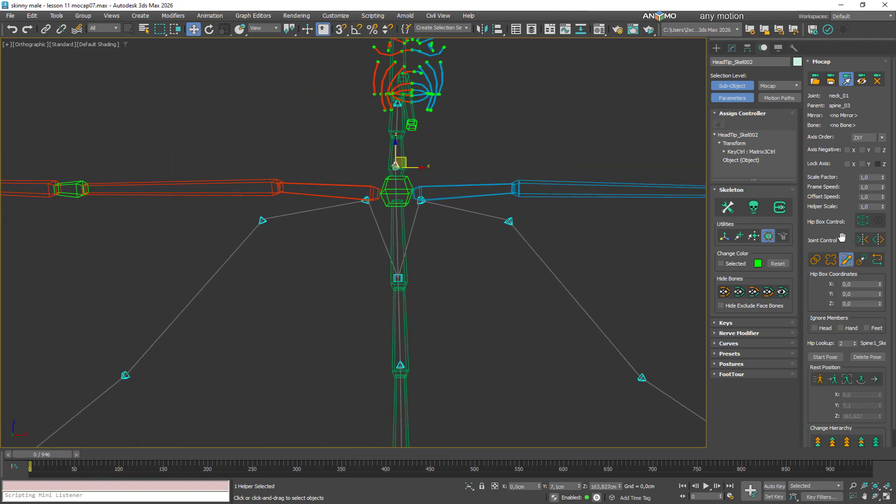
pyautogui.moveTo(882, 177); pyautogui.dragTo(886, 190)
pyautogui.rightClick(883, 177)
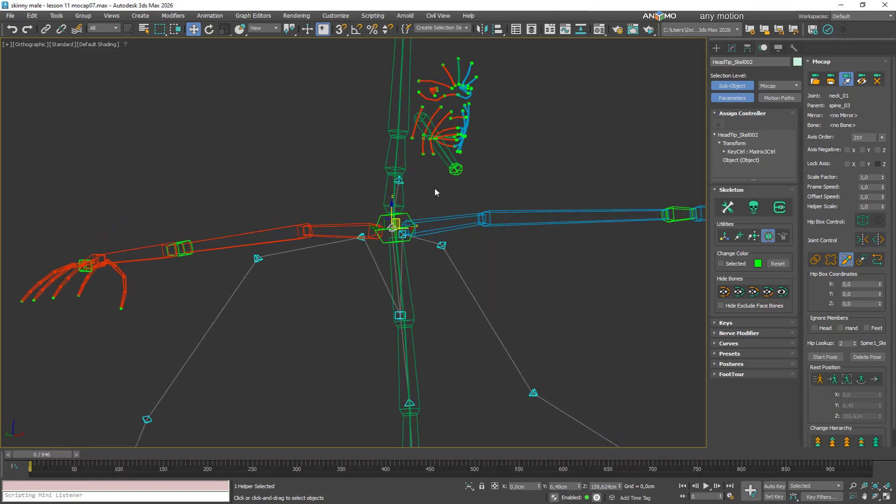
pyautogui.click(400, 180)
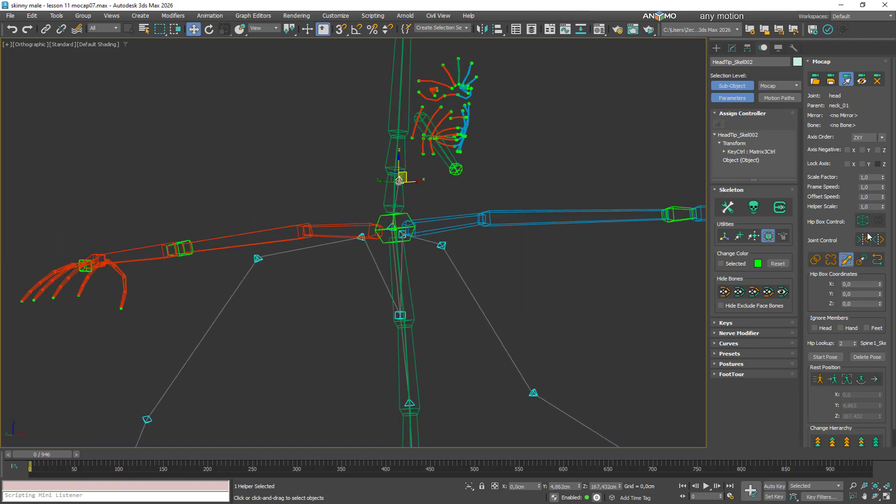
pyautogui.moveTo(884, 168); pyautogui.dragTo(9, 130)
# Step: Leave mocap joint editing and lower the character's right hand toward the mocap skeleton's right hand
pyautogui.keyDown('alt'); pyautogui.moveTo(205, 247); pyautogui.dragTo(173, 244, button='middle'); pyautogui.keyUp('alt')
pyautogui.scroll(-4, 182, 248)
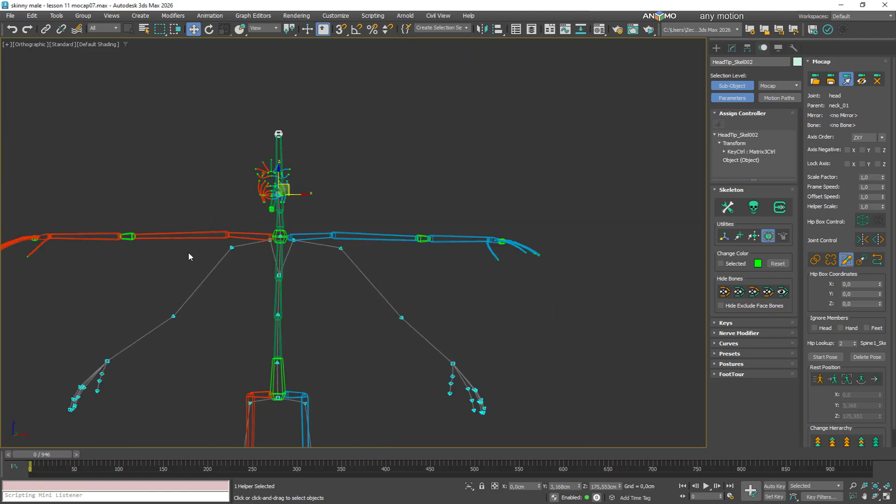
pyautogui.moveTo(279, 315); pyautogui.dragTo(354, 182, button='middle')
pyautogui.scroll(-5, 324, 234)
pyautogui.keyDown('alt'); pyautogui.moveTo(323, 242); pyautogui.dragTo(359, 245, button='middle'); pyautogui.keyUp('alt')
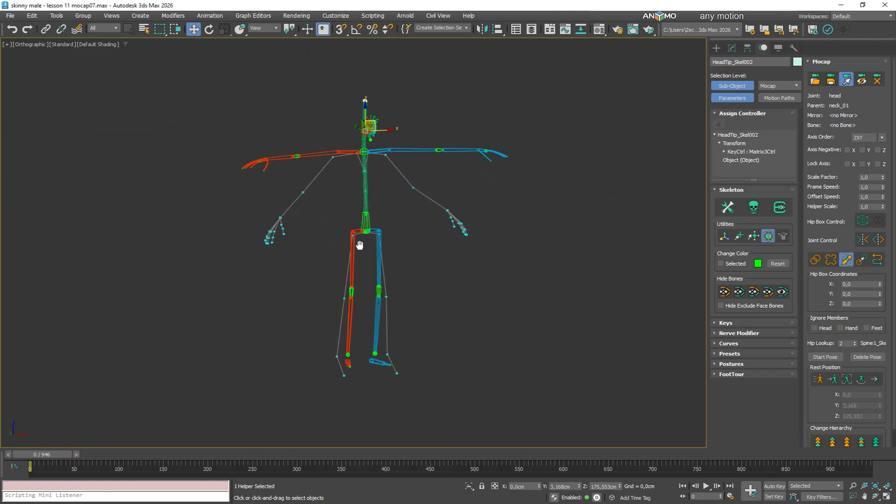
pyautogui.scroll(5, 338, 174)
pyautogui.scroll(-3, 327, 179)
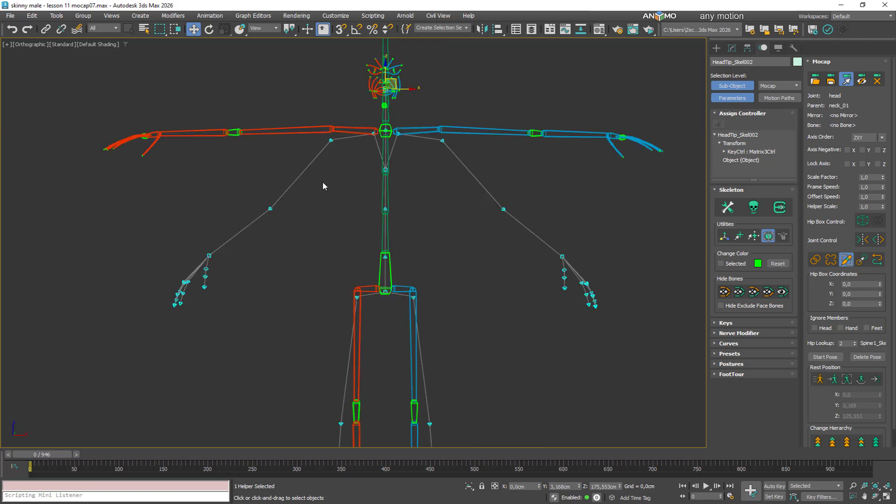
pyautogui.click(845, 81)
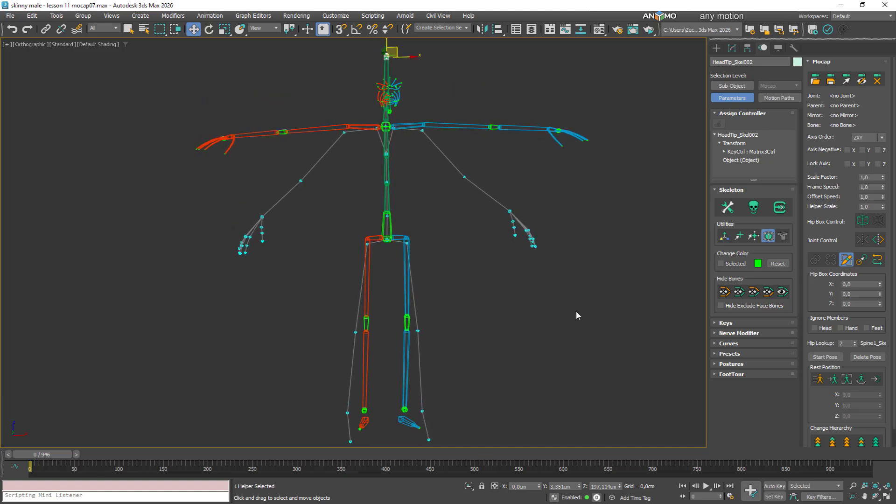
pyautogui.click(229, 136)
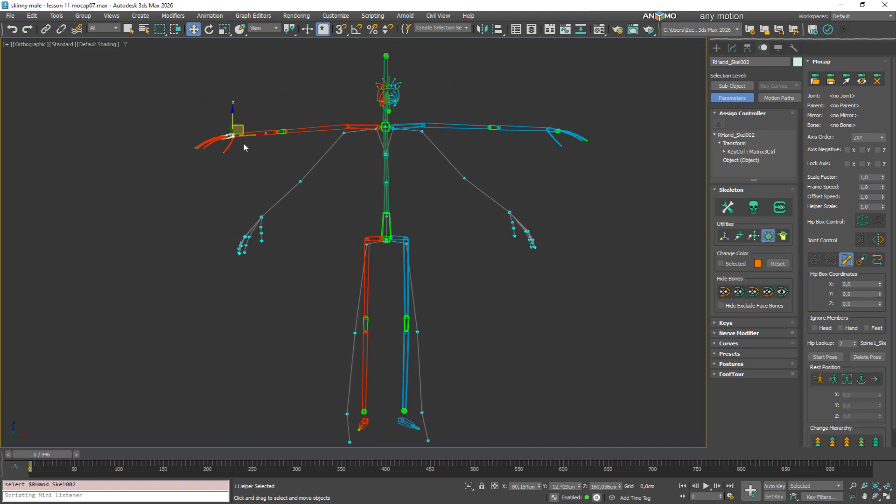
pyautogui.moveTo(239, 125); pyautogui.dragTo(286, 244)
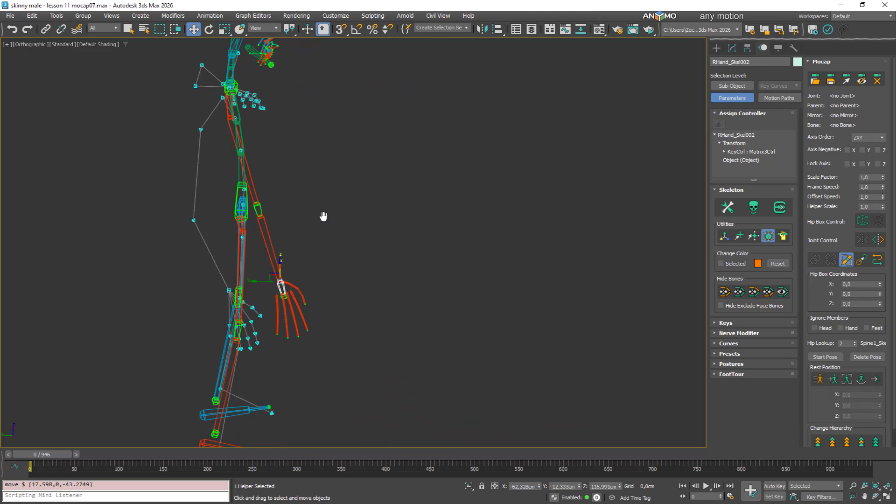
# Step: Move the character's right upper arm backward and slightly down toward the mocap skeleton's right shoulder joint
pyautogui.click(243, 110)
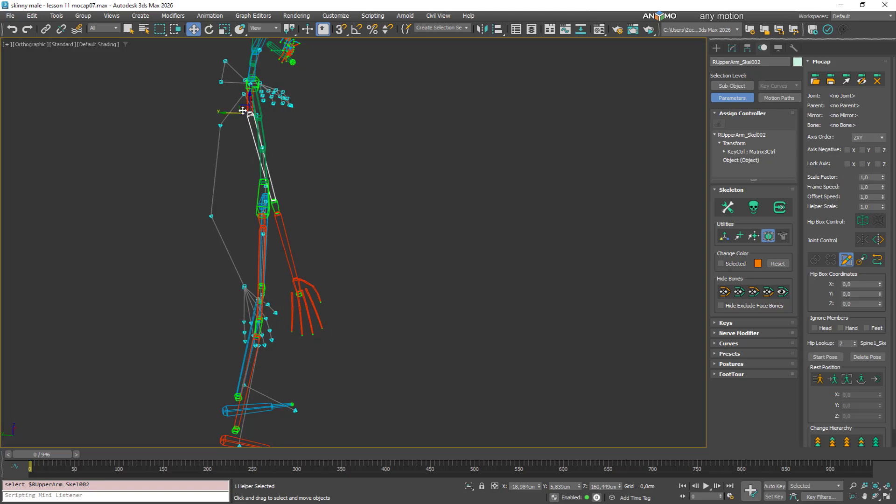
pyautogui.moveTo(239, 105); pyautogui.dragTo(222, 106)
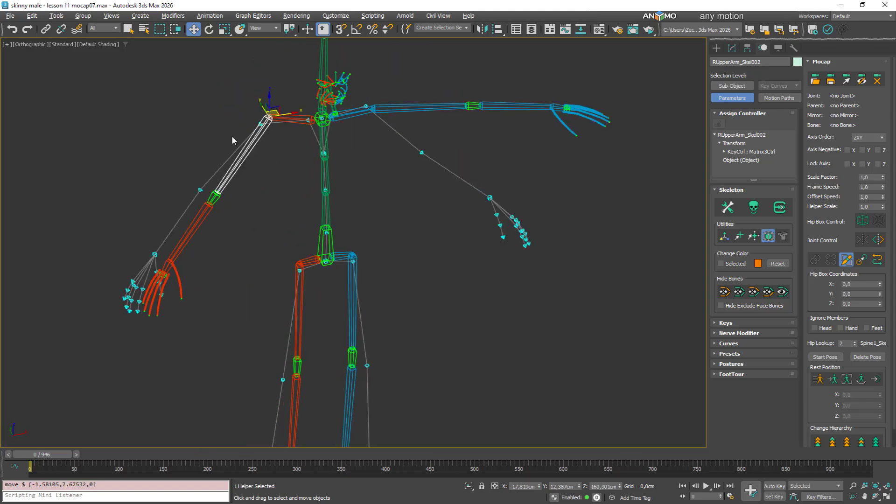
pyautogui.moveTo(285, 112); pyautogui.dragTo(280, 126)
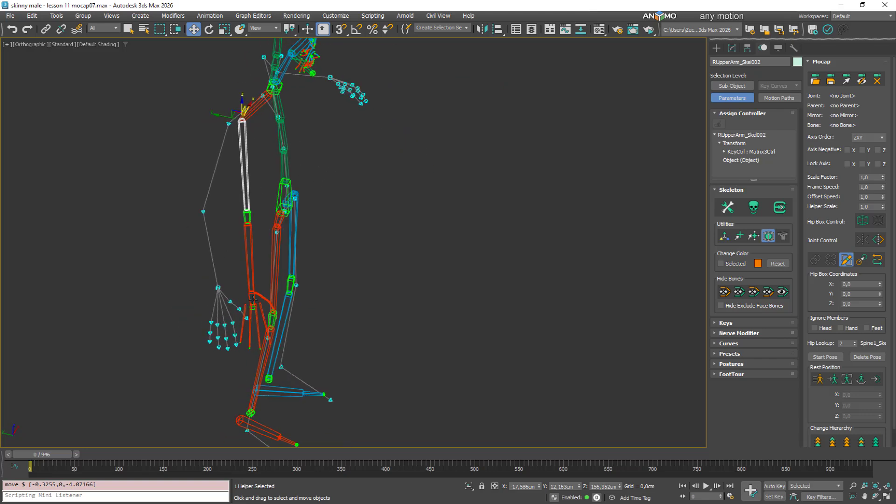
# Step: Enable the axis utility for the character's right hand and move the hand onto the mocap skeleton's right wrist
pyautogui.click(253, 299)
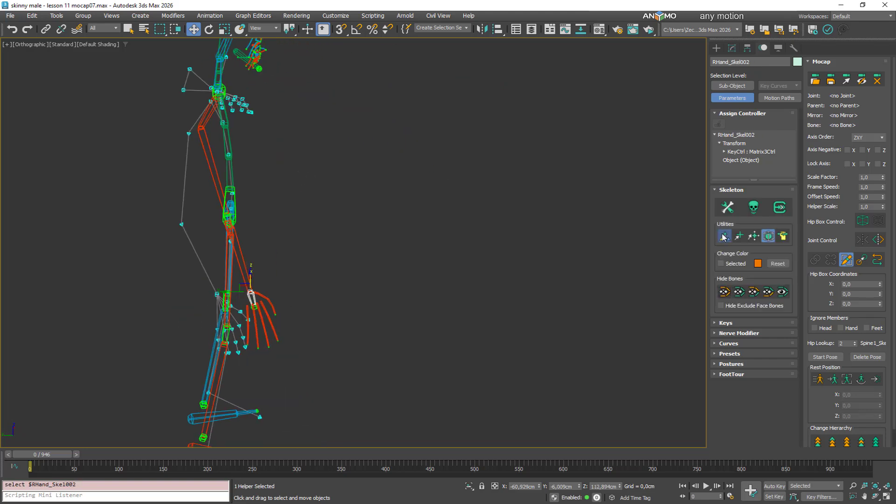
pyautogui.click(724, 236)
pyautogui.moveTo(261, 303); pyautogui.dragTo(230, 295)
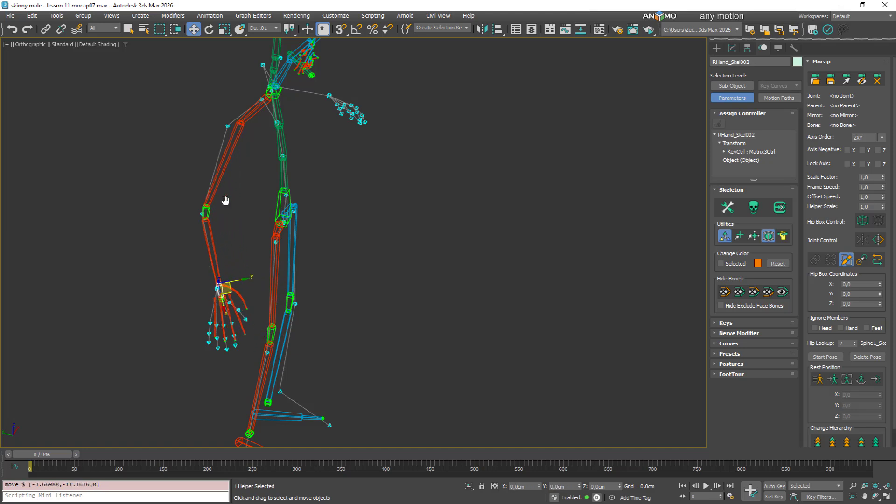
# Step: Fine-tune the positions of the character's right upper arm and right hand to follow the mocap skeleton's right arm
pyautogui.moveTo(225, 201); pyautogui.dragTo(248, 256, button='middle')
pyautogui.keyDown('alt'); pyautogui.moveTo(247, 257); pyautogui.dragTo(256, 242, button='middle'); pyautogui.keyUp('alt')
pyautogui.scroll(3, 247, 183)
pyautogui.click(241, 179)
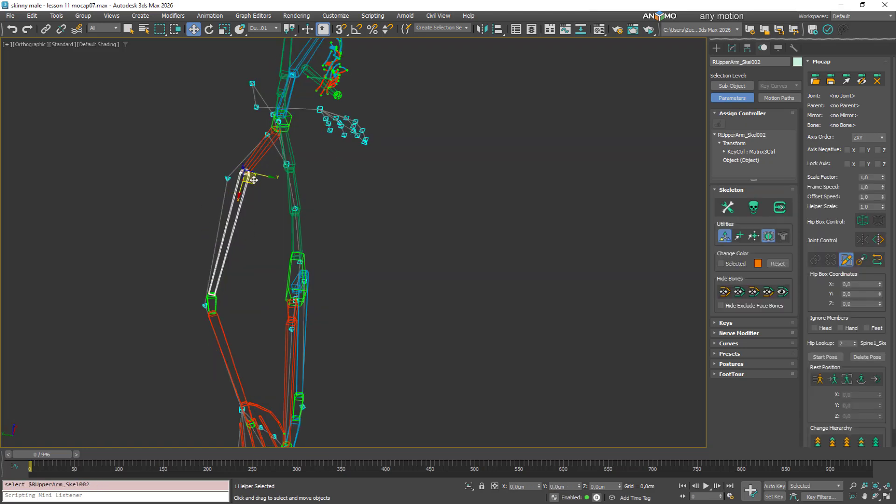
pyautogui.moveTo(253, 180); pyautogui.dragTo(250, 185)
pyautogui.moveTo(236, 334); pyautogui.dragTo(235, 317, button='middle')
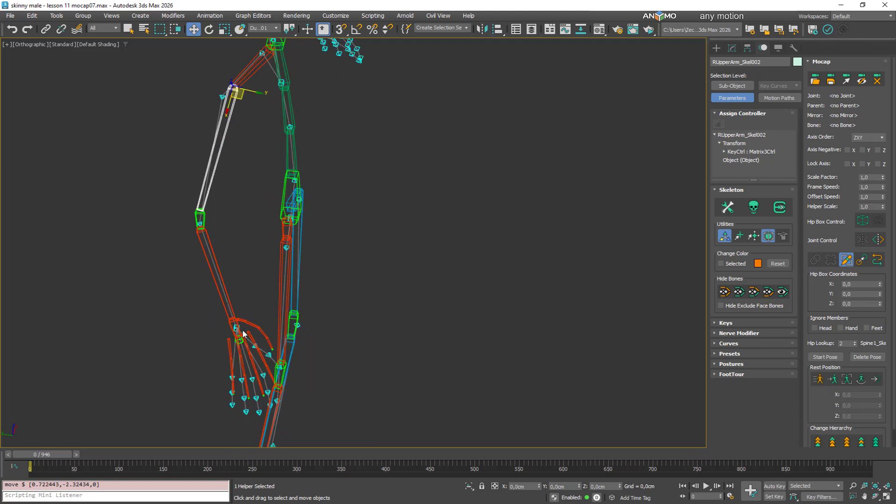
pyautogui.moveTo(243, 333)
pyautogui.mouseDown()
pyautogui.moveTo(243, 319)
pyautogui.moveTo(249, 324)
pyautogui.mouseUp()
pyautogui.keyDown('alt'); pyautogui.moveTo(322, 340); pyautogui.dragTo(382, 273, button='middle'); pyautogui.keyUp('alt')
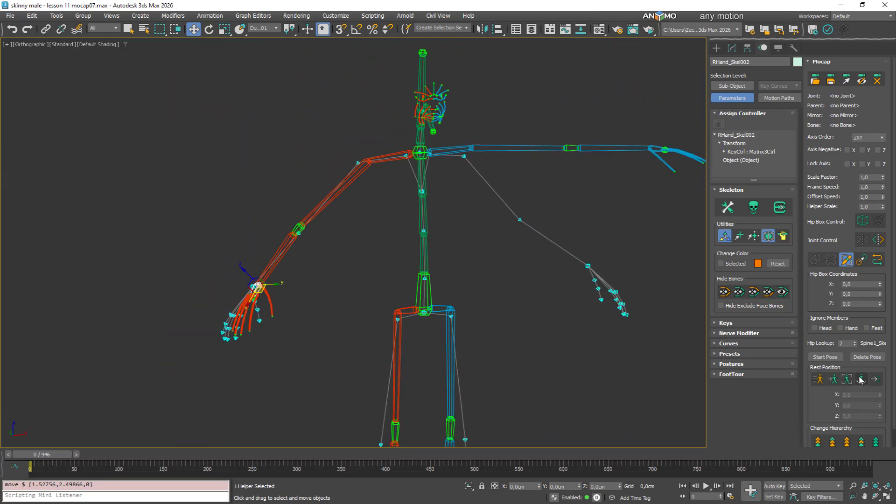
# Step: Mirror the character's right arm pose onto the left arm with the key posture mirror tools
pyautogui.click(753, 326)
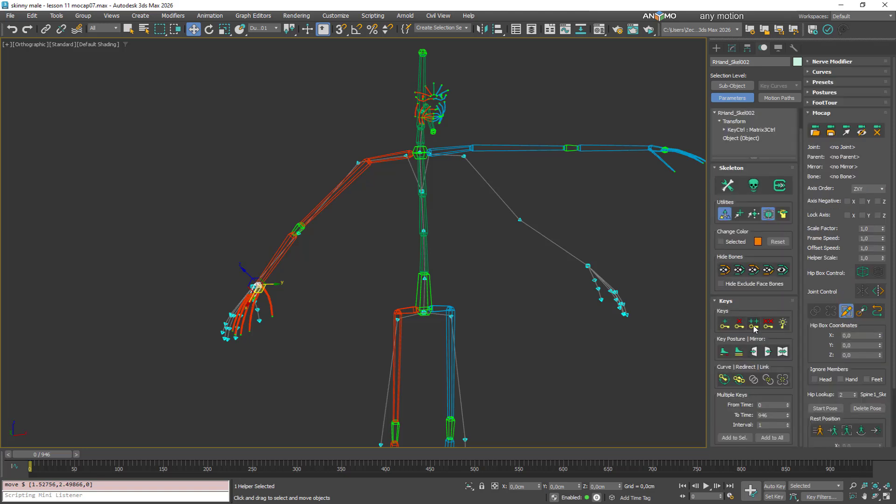
pyautogui.click(782, 351)
pyautogui.moveTo(526, 334); pyautogui.dragTo(486, 316, button='middle')
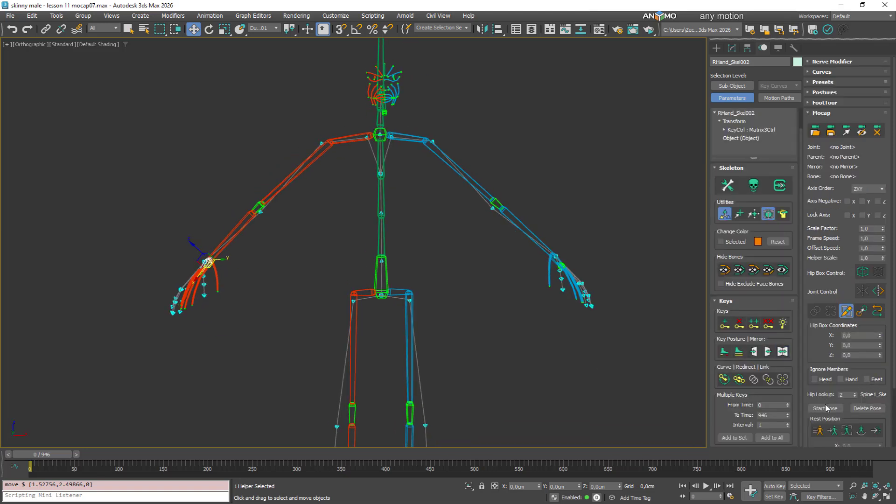
# Step: Switch the character's start pose off and back on to compare its legs with the mocap skeleton
pyautogui.scroll(-6, 440, 356)
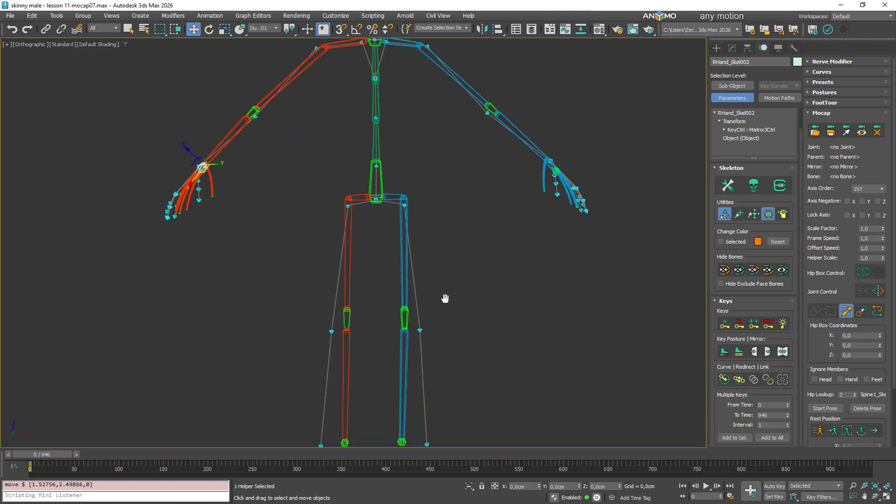
pyautogui.click(850, 314)
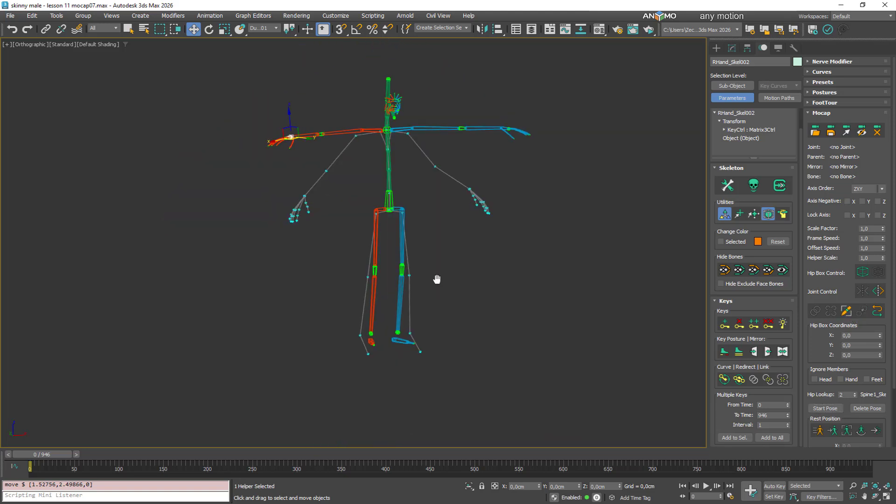
pyautogui.click(846, 311)
pyautogui.scroll(4, 422, 344)
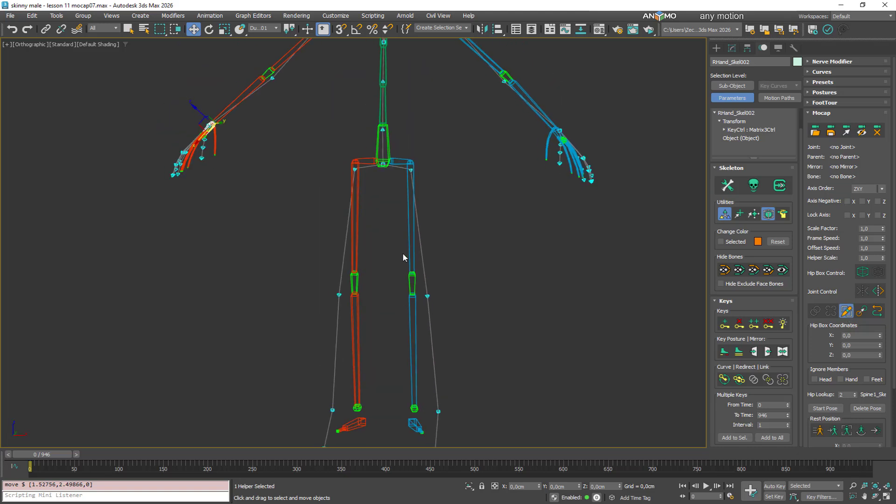
# Step: Rotate the character's right upper leg outward by about 7 degrees to follow the mocap skeleton's right leg
pyautogui.click(359, 205)
pyautogui.rightClick(378, 202)
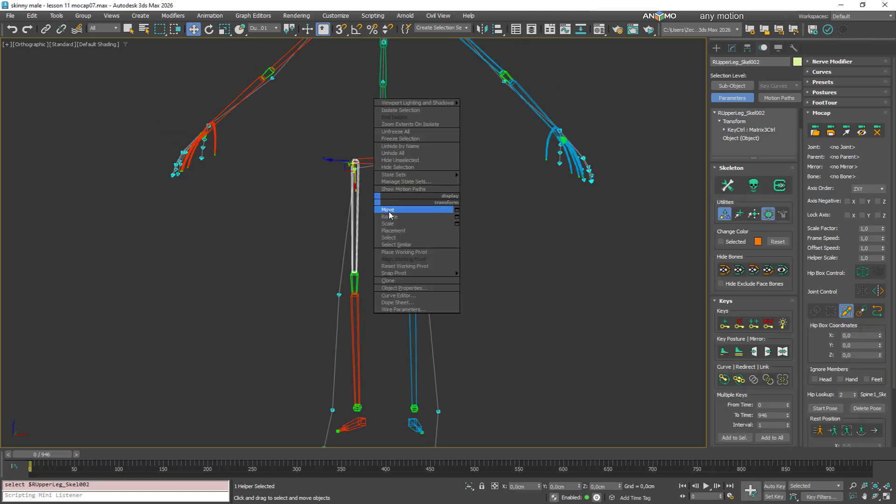
pyautogui.click(393, 220)
pyautogui.keyDown('alt'); pyautogui.moveTo(393, 221); pyautogui.dragTo(405, 238, button='middle'); pyautogui.keyUp('alt')
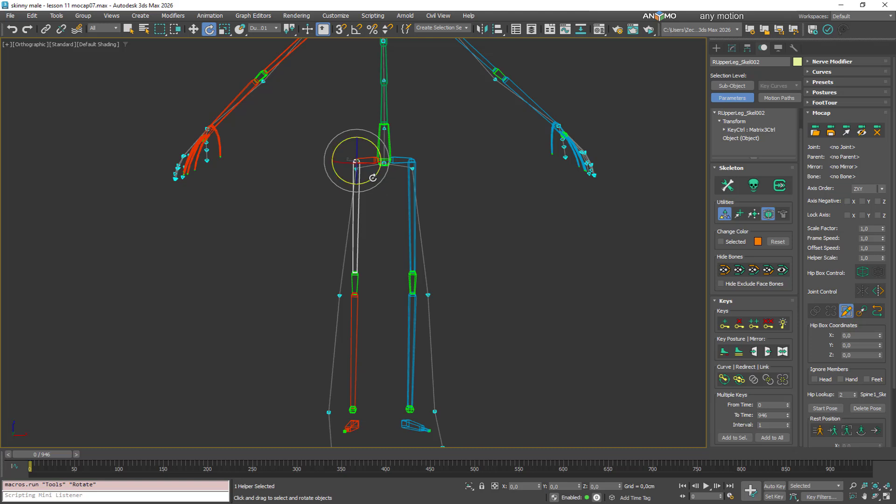
pyautogui.moveTo(371, 178); pyautogui.dragTo(377, 167)
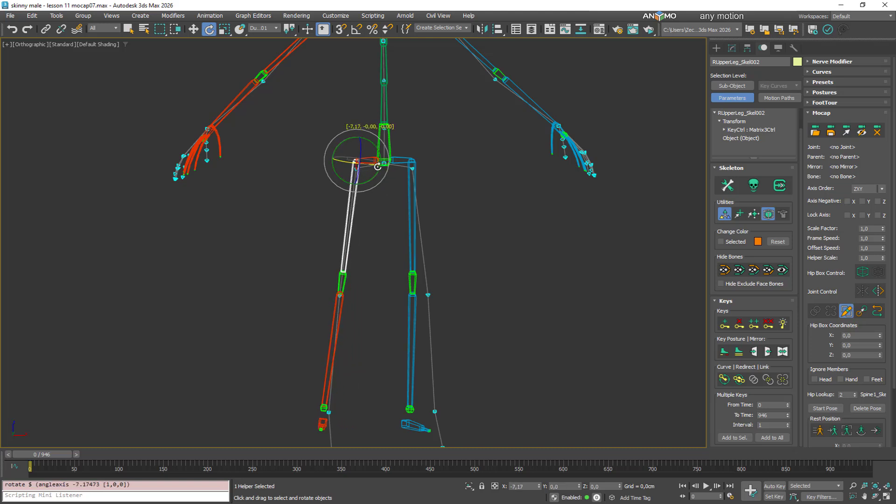
# Step: Examine from several angles how the character's arms and torso line up with the mocap skeleton
pyautogui.scroll(-3, 315, 298)
pyautogui.keyDown('alt'); pyautogui.moveTo(315, 298); pyautogui.dragTo(367, 257, button='middle'); pyautogui.keyUp('alt')
pyautogui.scroll(6, 326, 226)
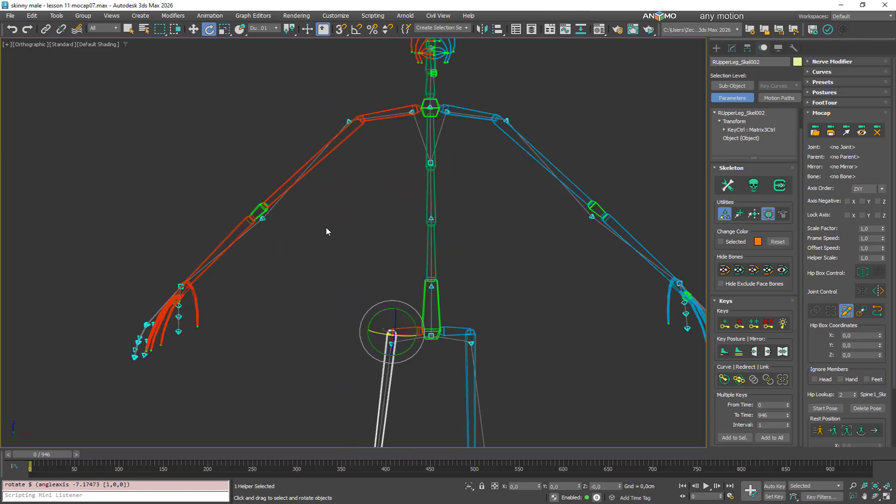
pyautogui.keyDown('alt'); pyautogui.moveTo(346, 186); pyautogui.dragTo(346, 181, button='middle'); pyautogui.keyUp('alt')
pyautogui.rightClick(346, 181)
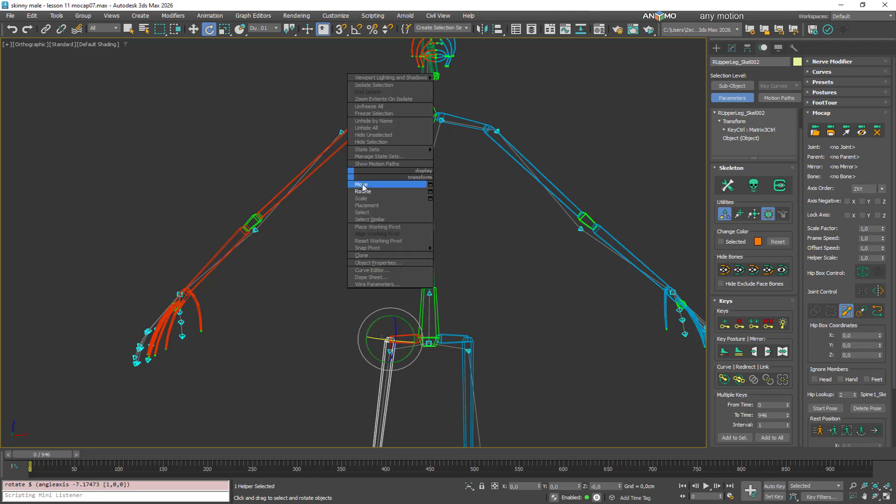
pyautogui.click(394, 189)
pyautogui.scroll(-2, 410, 175)
pyautogui.keyDown('alt'); pyautogui.moveTo(410, 175); pyautogui.dragTo(427, 193, button='middle'); pyautogui.keyUp('alt')
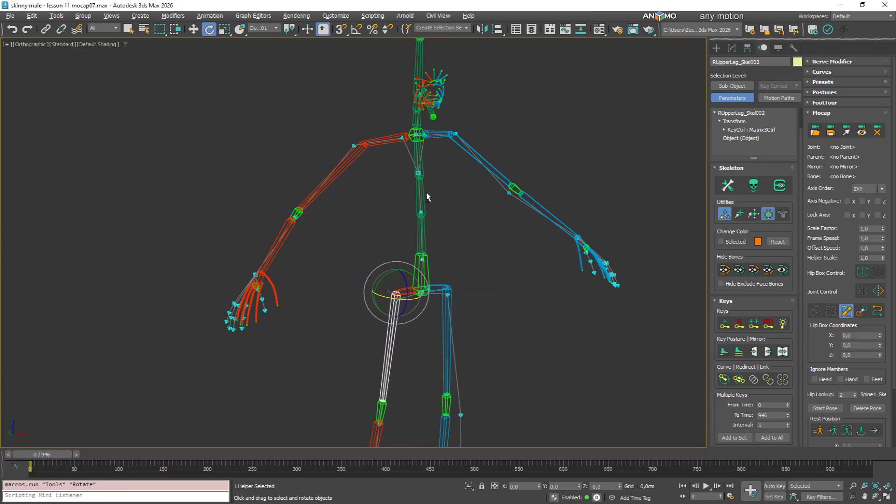
pyautogui.scroll(-3, 426, 193)
pyautogui.keyDown('alt'); pyautogui.moveTo(509, 274); pyautogui.dragTo(473, 257, button='middle'); pyautogui.keyUp('alt')
pyautogui.scroll(4, 387, 148)
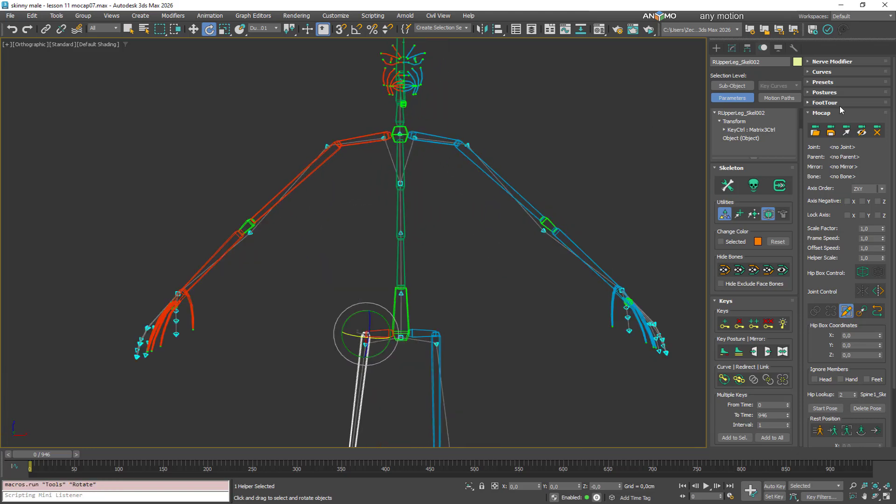
# Step: Activate mocap joint selection and mirror the character's right leg posture onto the left leg
pyautogui.click(846, 133)
pyautogui.scroll(-4, 455, 287)
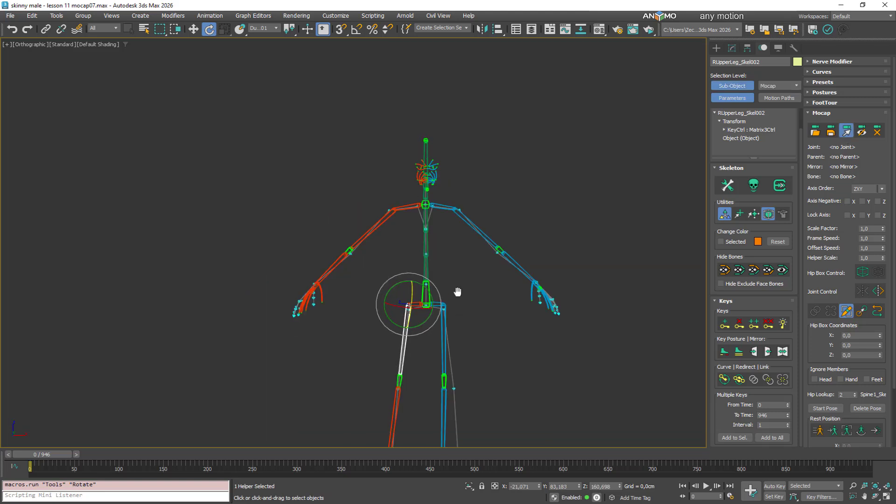
pyautogui.moveTo(458, 293); pyautogui.dragTo(438, 178, button='middle')
pyautogui.click(783, 351)
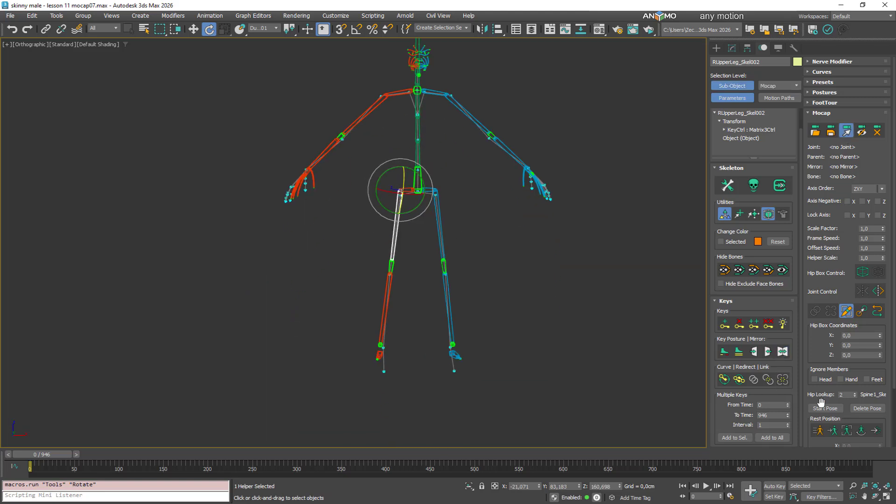
# Step: Scale down the mocap joint upperarm_r to bring it onto the character's right shoulder
pyautogui.scroll(5, 405, 137)
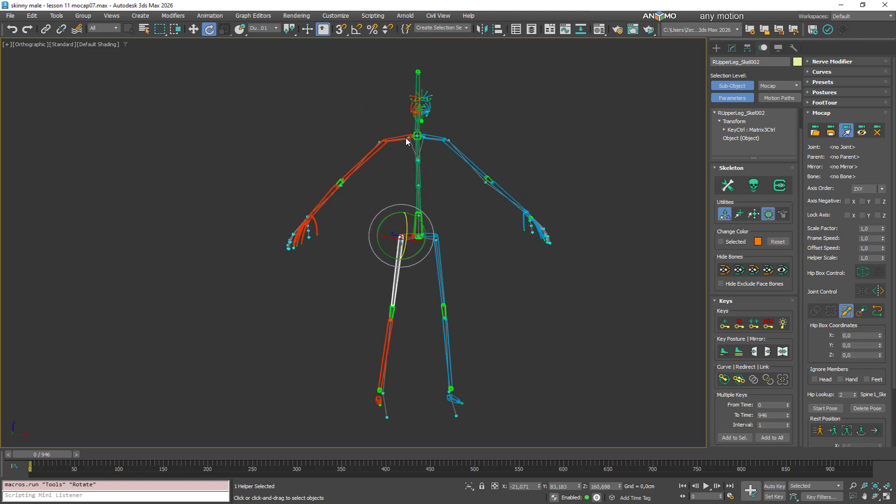
pyautogui.click(383, 190)
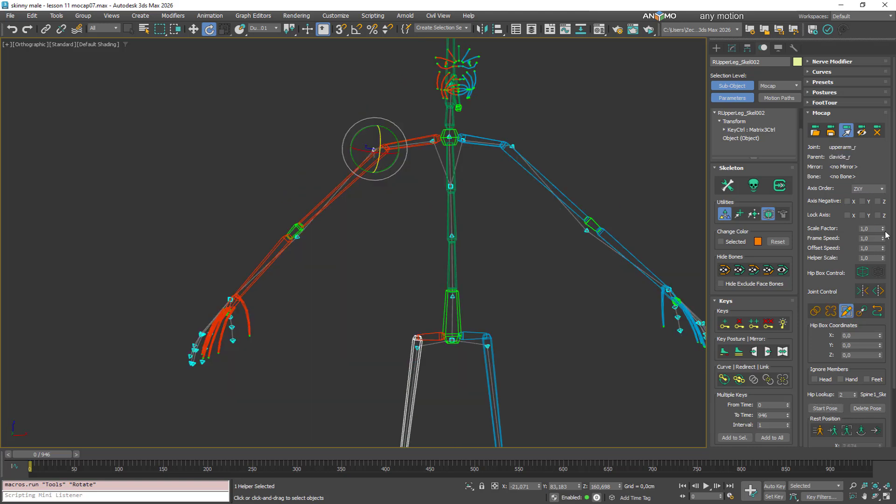
pyautogui.moveTo(885, 229); pyautogui.dragTo(884, 234)
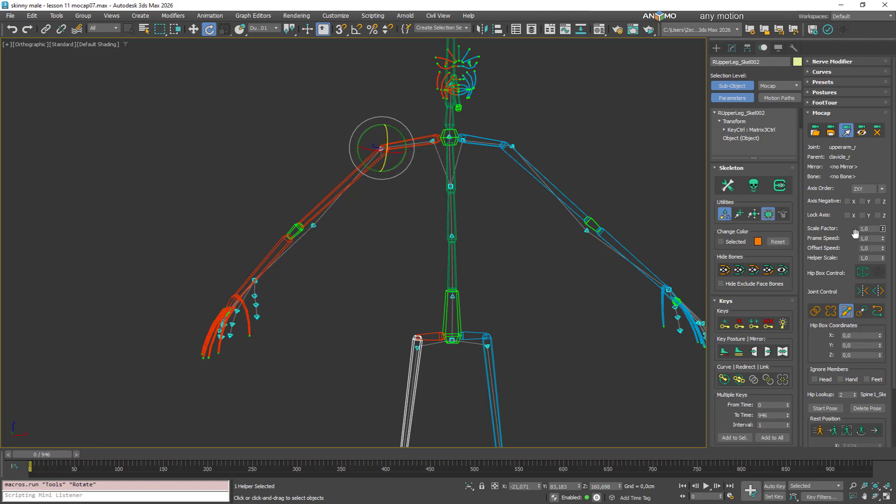
pyautogui.moveTo(379, 237)
pyautogui.keyDown('alt'); pyautogui.mouseDown(button='middle')
pyautogui.moveTo(435, 248)
pyautogui.moveTo(387, 251)
pyautogui.mouseUp(button='middle'); pyautogui.keyUp('alt')
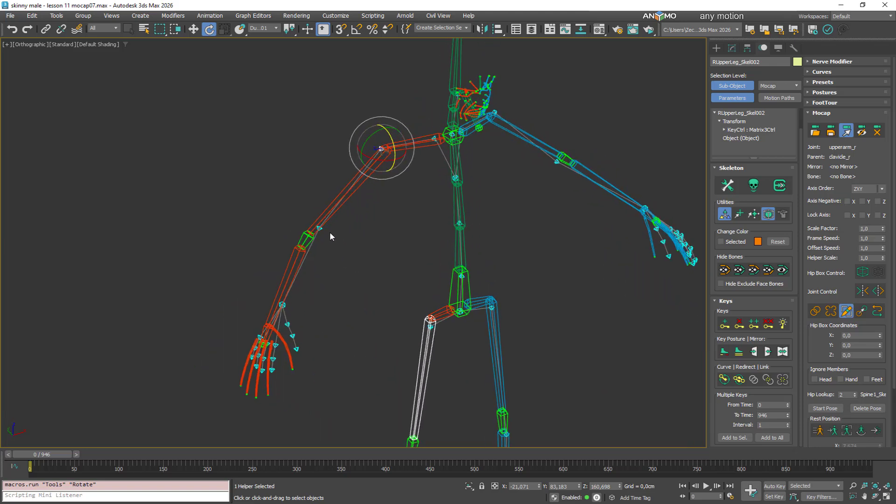
# Step: Scale up the mocap joint lowerarm_r so the mocap wrist reaches the character's right wrist
pyautogui.click(320, 228)
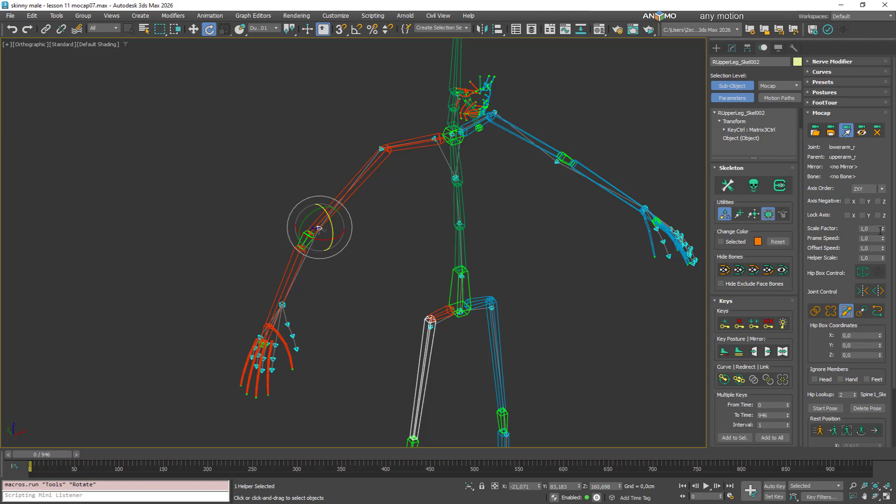
pyautogui.moveTo(883, 228); pyautogui.dragTo(882, 219)
pyautogui.moveTo(380, 298)
pyautogui.keyDown('alt'); pyautogui.mouseDown(button='middle')
pyautogui.moveTo(405, 308)
pyautogui.moveTo(357, 295)
pyautogui.moveTo(325, 270)
pyautogui.moveTo(358, 273)
pyautogui.moveTo(337, 227)
pyautogui.moveTo(386, 306)
pyautogui.moveTo(476, 310)
pyautogui.moveTo(388, 300)
pyautogui.mouseUp(button='middle'); pyautogui.keyUp('alt')
pyautogui.scroll(-5, 352, 275)
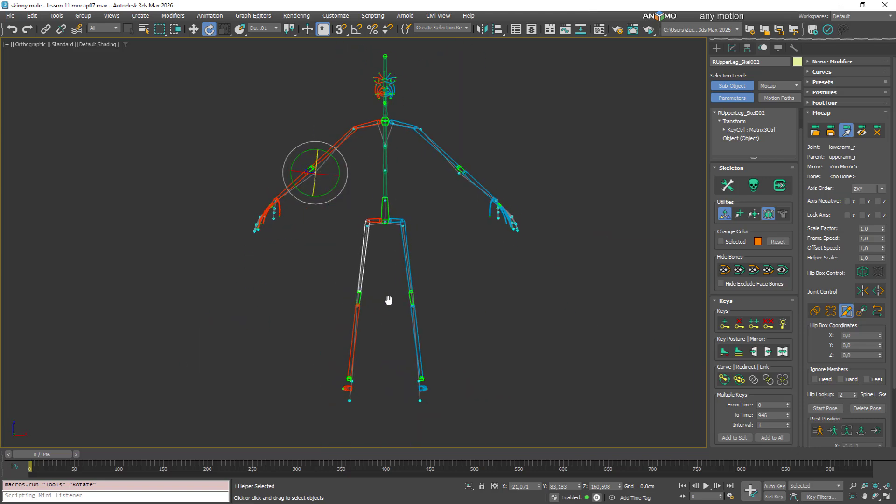
# Step: Enable rest position editing and set the lowerarm_r joint's rest values to X 0, Y 0 and Z -30
pyautogui.scroll(4, 421, 241)
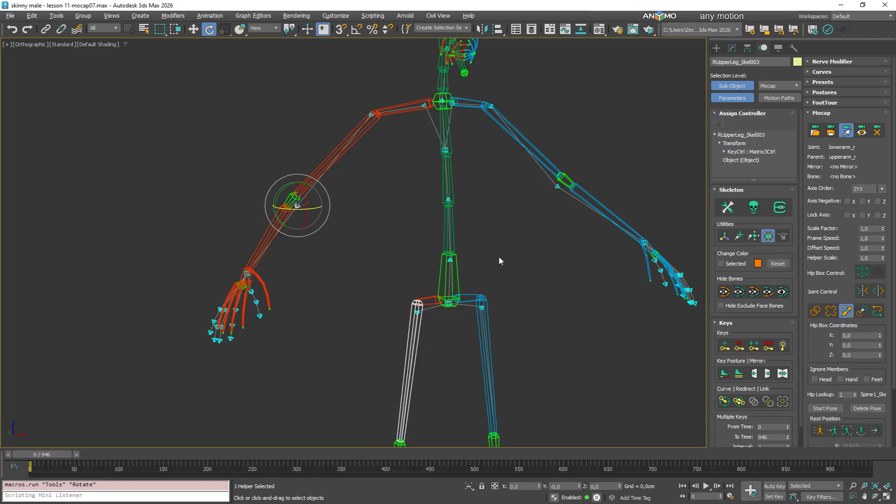
pyautogui.moveTo(499, 256); pyautogui.dragTo(533, 258, button='middle')
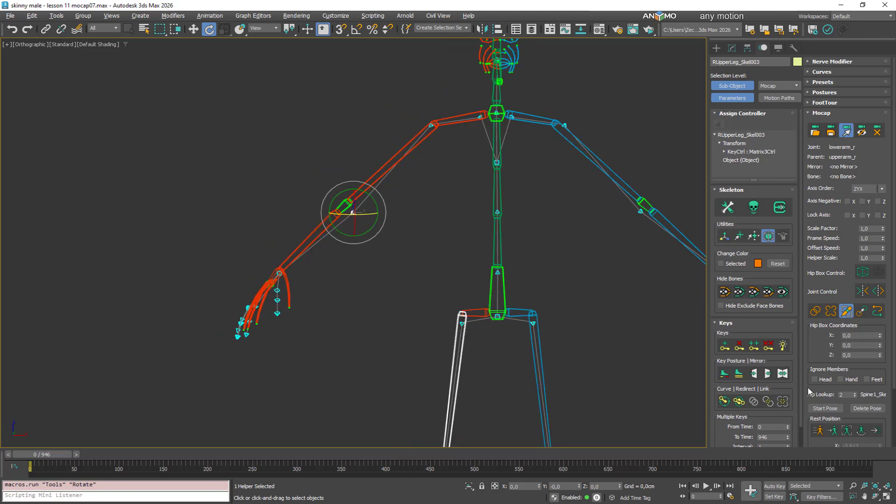
pyautogui.scroll(-3, 809, 357)
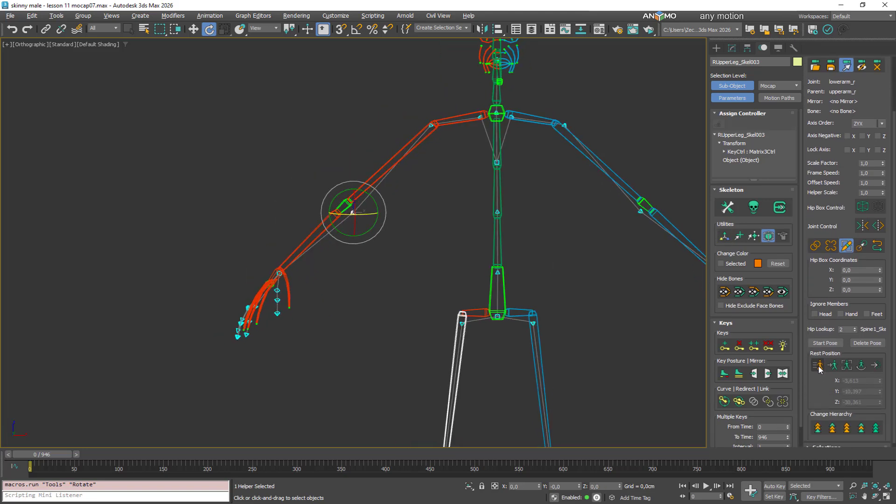
pyautogui.click(819, 366)
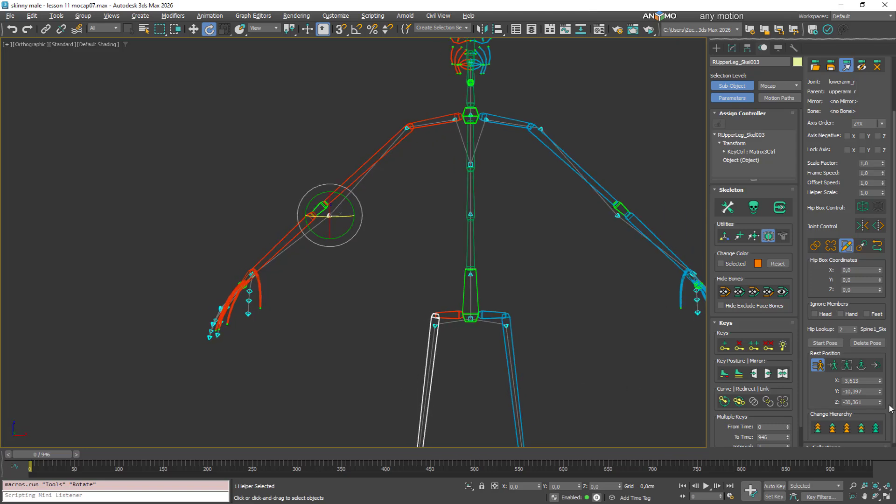
pyautogui.rightClick(881, 381)
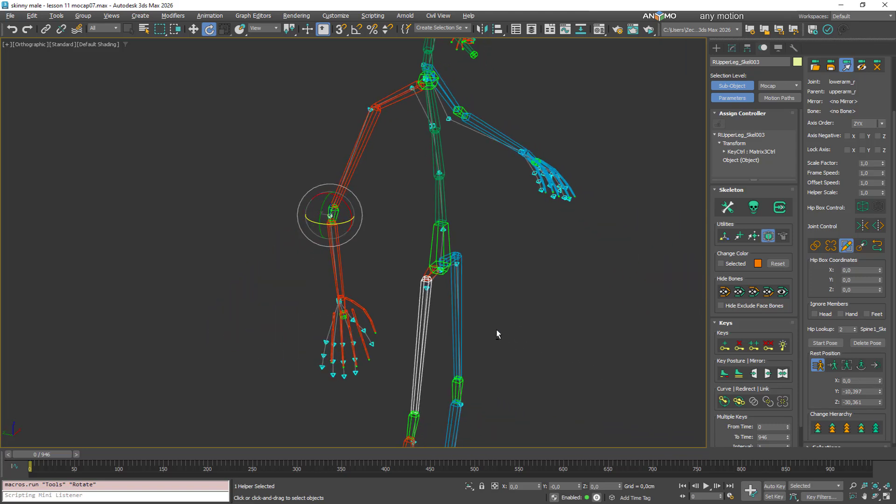
pyautogui.rightClick(880, 392)
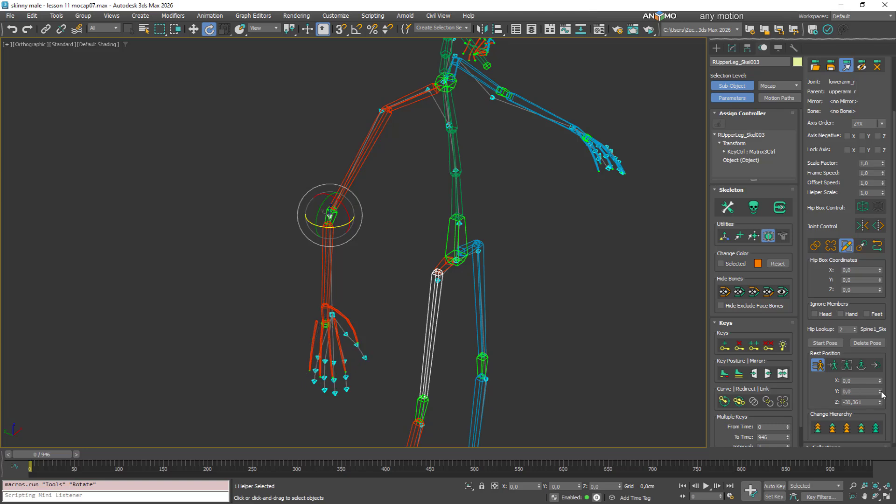
pyautogui.keyDown('alt'); pyautogui.moveTo(508, 331); pyautogui.dragTo(455, 298, button='middle'); pyautogui.keyUp('alt')
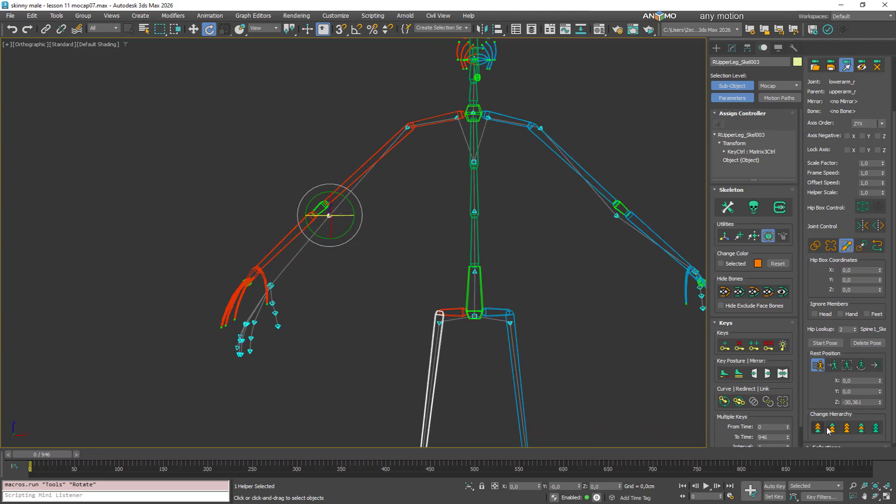
pyautogui.rightClick(881, 403)
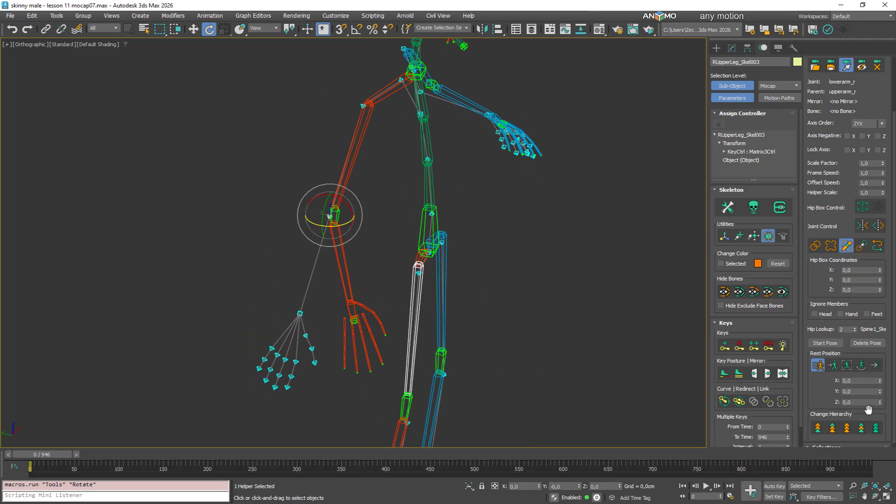
pyautogui.click(851, 401)
pyautogui.press('Return')
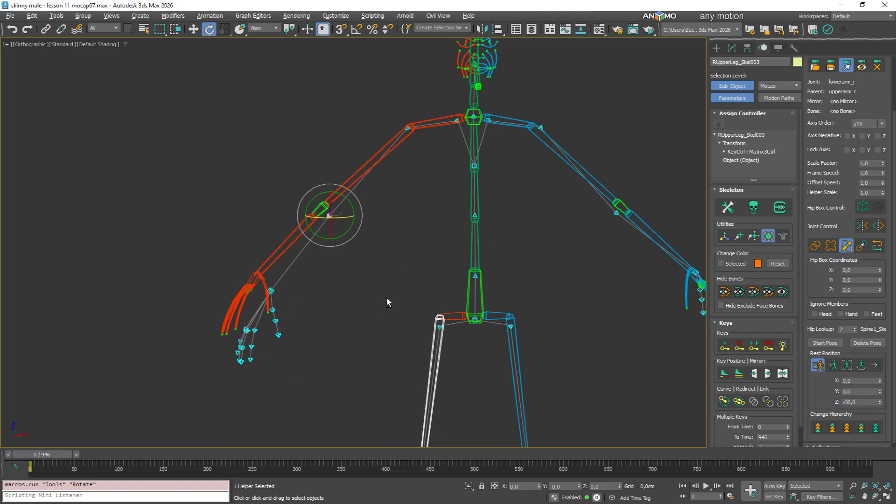
# Step: Set the lowerarm_l joint's rest position to X 0, Y 0 and Z -30
pyautogui.click(586, 188)
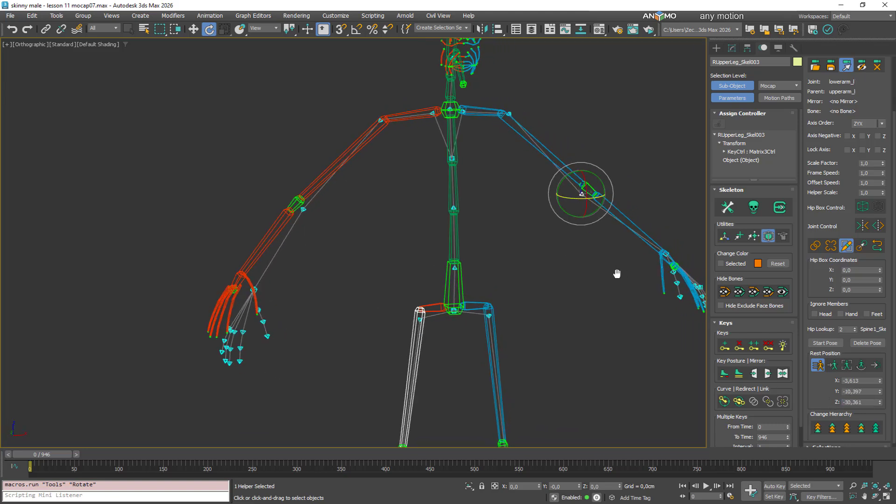
pyautogui.rightClick(879, 381)
pyautogui.rightClick(880, 392)
pyautogui.click(869, 402)
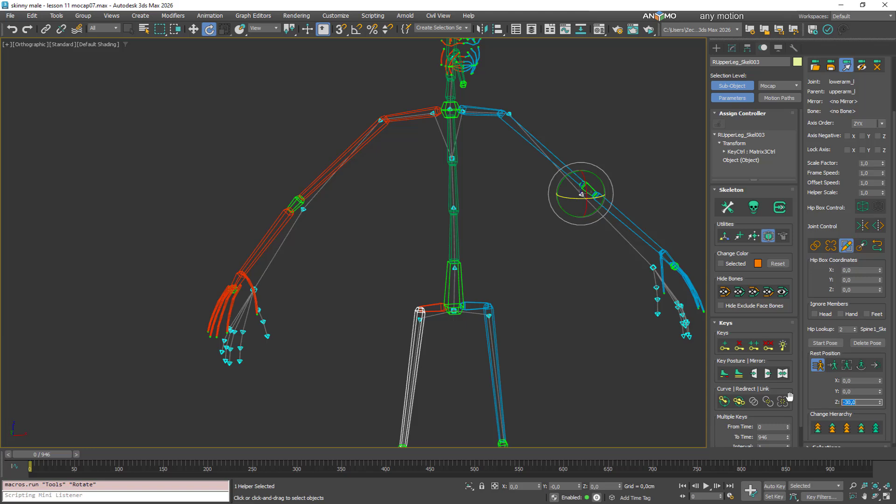
# Step: Select the mocap joint calf_r at the right knee for rest position editing
pyautogui.scroll(-3, 321, 219)
pyautogui.scroll(-2, 469, 352)
pyautogui.moveTo(469, 352); pyautogui.dragTo(478, 237, button='middle')
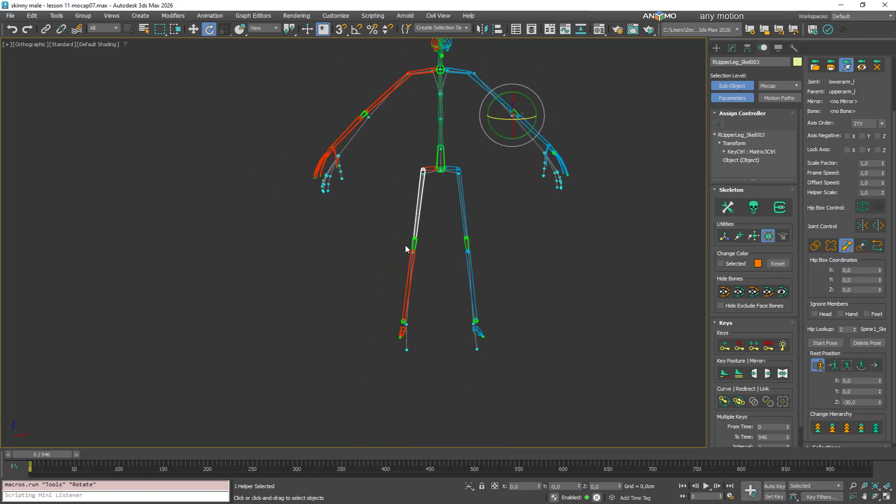
pyautogui.scroll(6, 405, 245)
pyautogui.click(426, 266)
pyautogui.moveTo(497, 330); pyautogui.dragTo(469, 258, button='middle')
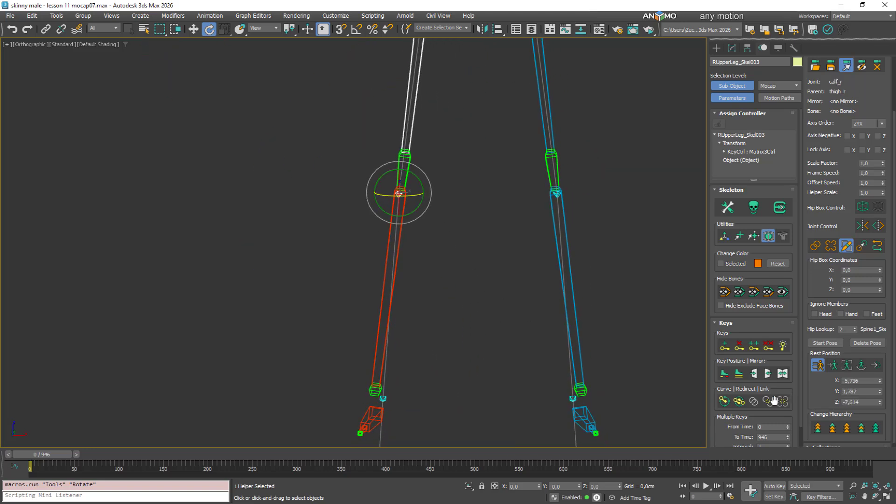
# Step: Set the right calf joint's rest position to X 0, Y 0 and Z -8
pyautogui.rightClick(880, 382)
pyautogui.rightClick(880, 392)
pyautogui.keyDown('alt'); pyautogui.moveTo(483, 335); pyautogui.dragTo(509, 338, button='middle'); pyautogui.keyUp('alt')
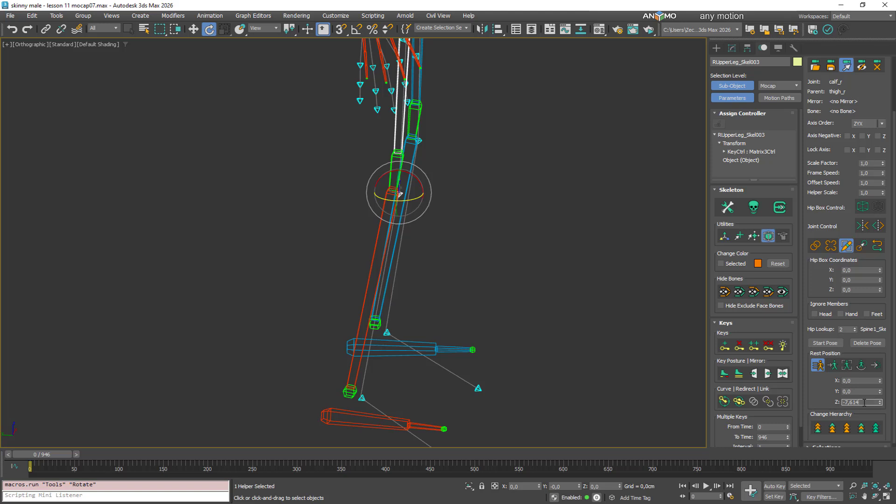
pyautogui.write('-8')
pyautogui.press('Return')
pyautogui.keyDown('alt'); pyautogui.moveTo(635, 368); pyautogui.dragTo(542, 122, button='middle'); pyautogui.keyUp('alt')
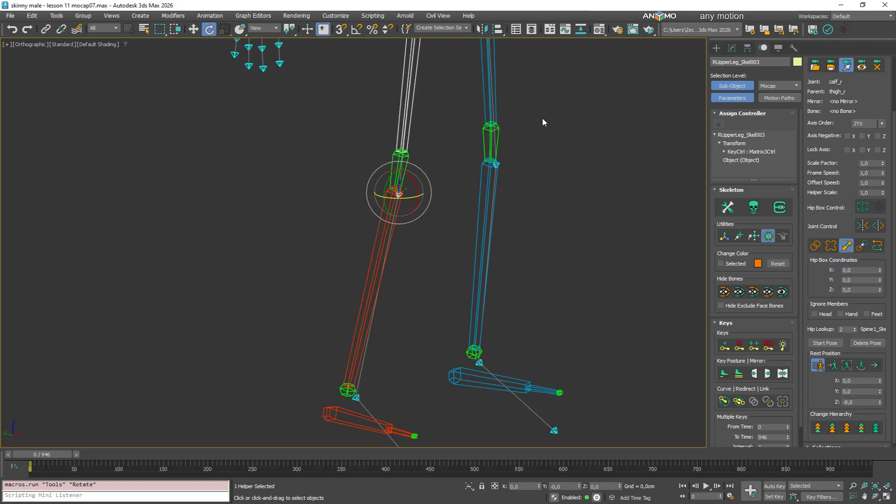
# Step: Set the left calf joint's rest position to X 0, Y 0 and Z -8
pyautogui.click(496, 164)
pyautogui.rightClick(881, 380)
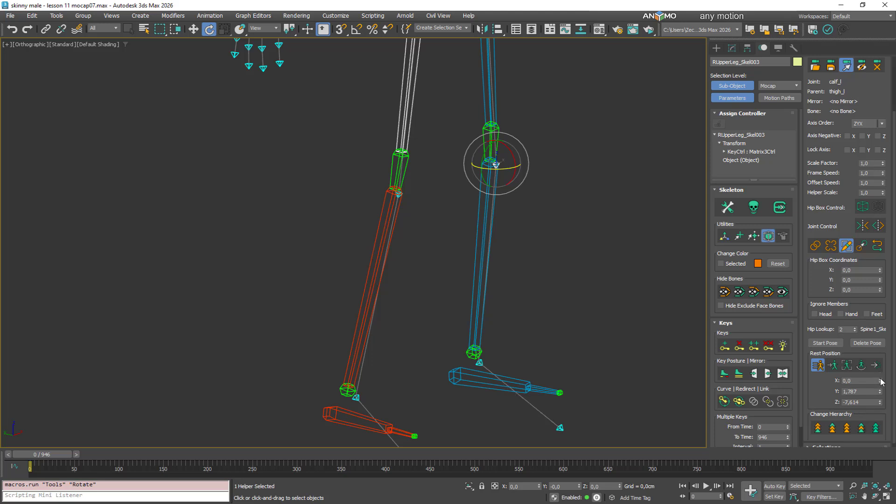
pyautogui.rightClick(882, 393)
pyautogui.doubleClick(867, 402)
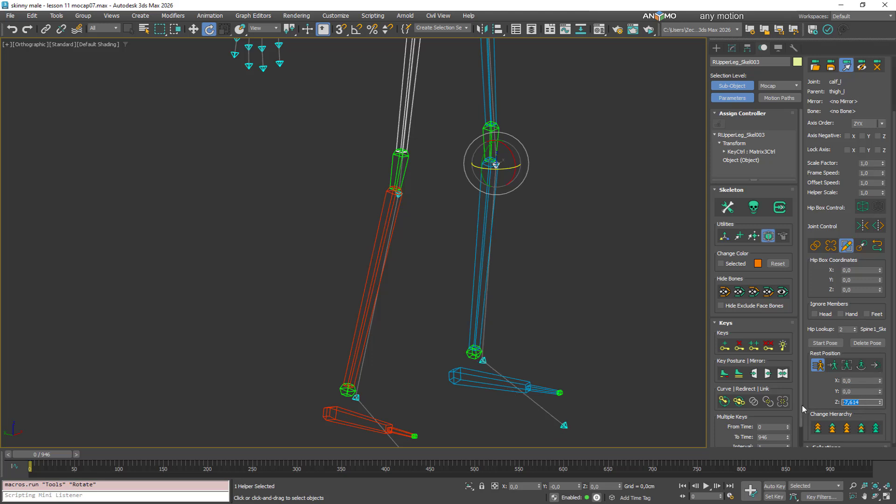
pyautogui.write('-8')
pyautogui.press('Return')
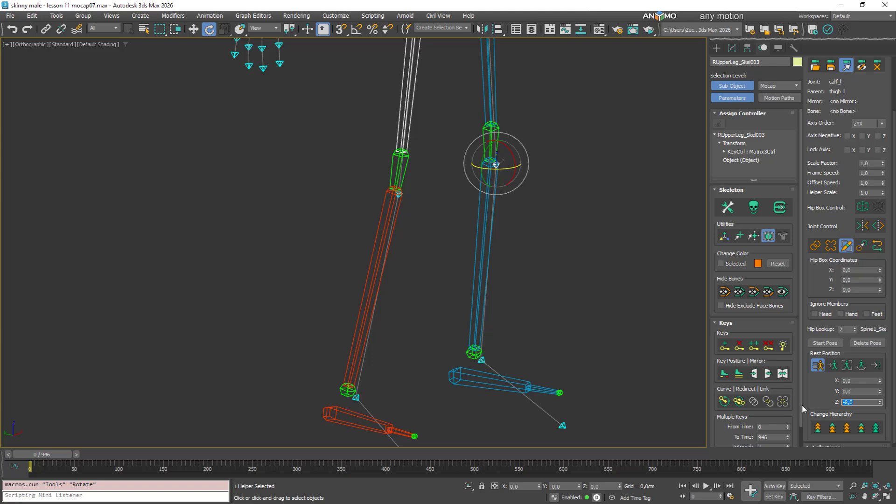
# Step: Save the scene file
pyautogui.moveTo(497, 205); pyautogui.dragTo(443, 331, button='middle')
pyautogui.moveTo(468, 264); pyautogui.dragTo(483, 334, button='middle')
pyautogui.moveTo(483, 334); pyautogui.dragTo(509, 339, button='middle')
pyautogui.hotkey('ctrl', 's')
# Step: Turn off rest position editing and leave the mocap joint selection mode
pyautogui.keyDown('alt'); pyautogui.moveTo(577, 319); pyautogui.dragTo(555, 311, button='middle'); pyautogui.keyUp('alt')
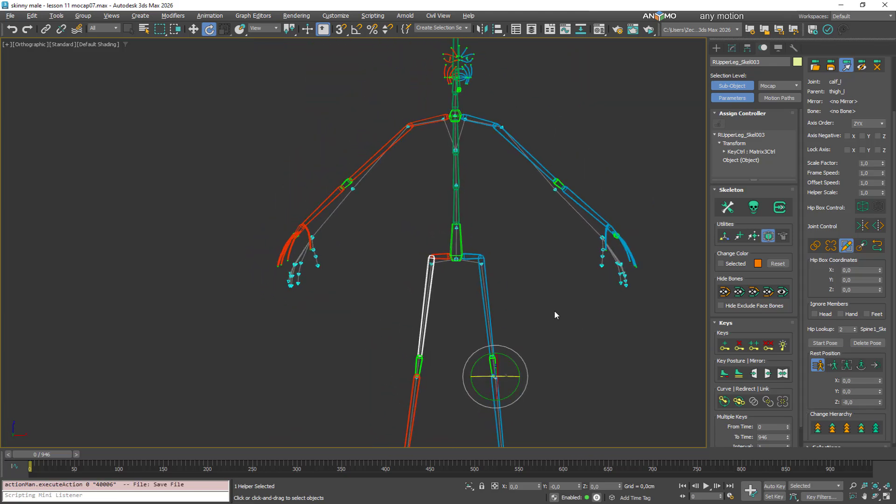
pyautogui.click(817, 366)
pyautogui.click(817, 369)
pyautogui.keyDown('alt'); pyautogui.moveTo(602, 315); pyautogui.dragTo(599, 321, button='middle'); pyautogui.keyUp('alt')
pyautogui.click(847, 66)
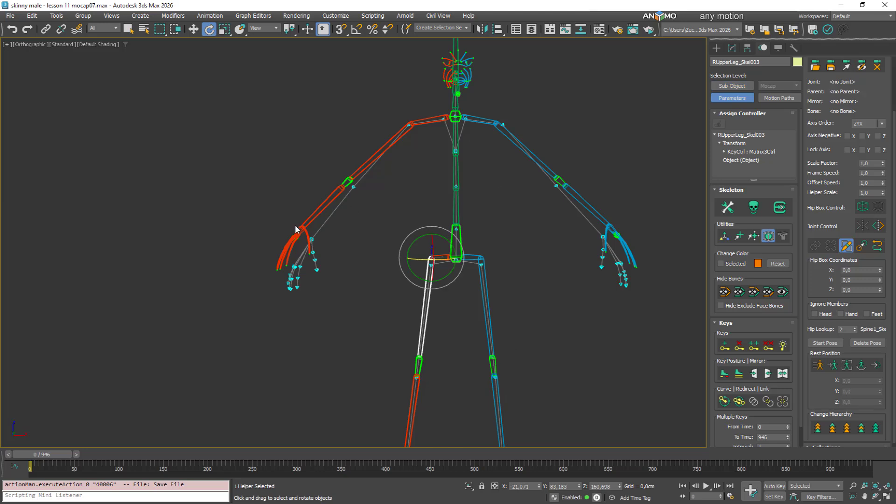
# Step: Move the right hand bone about 4.3 in X and -4 in Z towards the mocap wrist joint, and mirror the posture to the left arm
pyautogui.click(301, 230)
pyautogui.rightClick(448, 212)
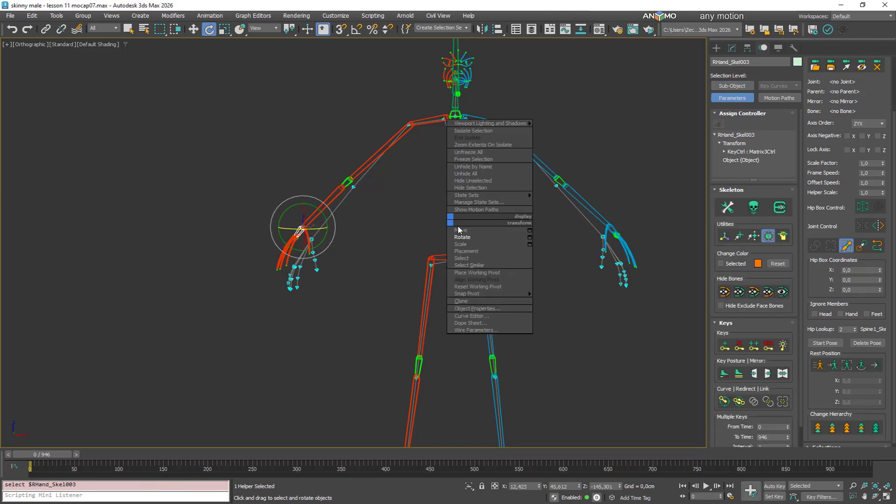
pyautogui.click(463, 237)
pyautogui.rightClick(456, 229)
pyautogui.click(471, 237)
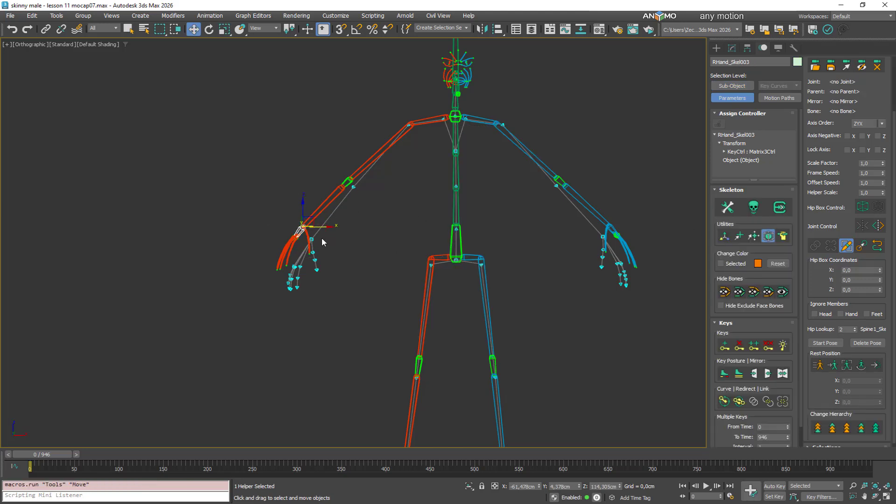
pyautogui.scroll(5, 322, 237)
pyautogui.moveTo(296, 204); pyautogui.dragTo(305, 219)
pyautogui.scroll(-5, 405, 255)
pyautogui.keyDown('alt'); pyautogui.moveTo(405, 256); pyautogui.dragTo(368, 243, button='middle'); pyautogui.keyUp('alt')
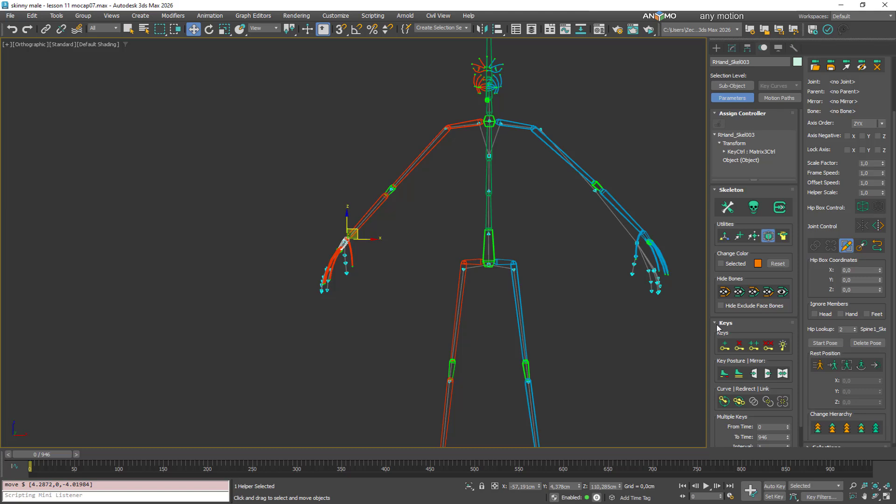
pyautogui.click(784, 378)
# Step: Shift the right hand bone about -0.5 in Y to follow the mocap wrist from the side, and mirror the posture to the left
pyautogui.keyDown('alt'); pyautogui.moveTo(503, 302); pyautogui.dragTo(544, 303, button='middle'); pyautogui.keyUp('alt')
pyautogui.scroll(3, 334, 239)
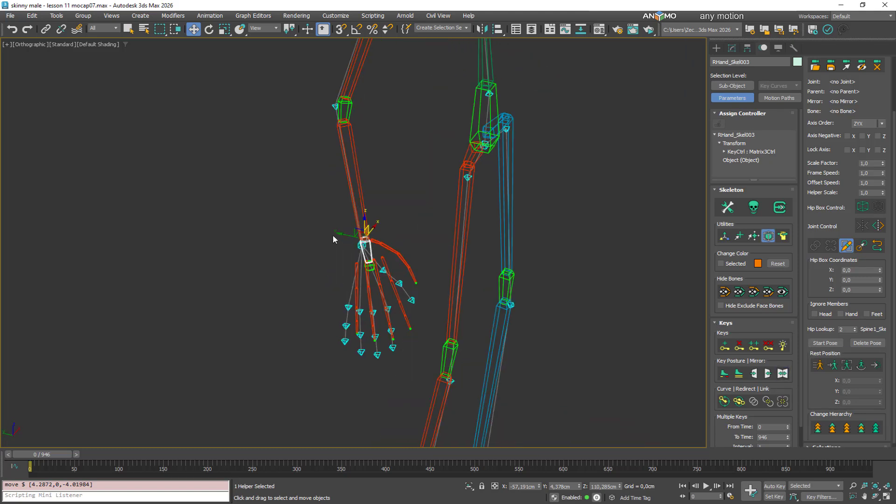
pyautogui.scroll(2, 333, 239)
pyautogui.click(725, 237)
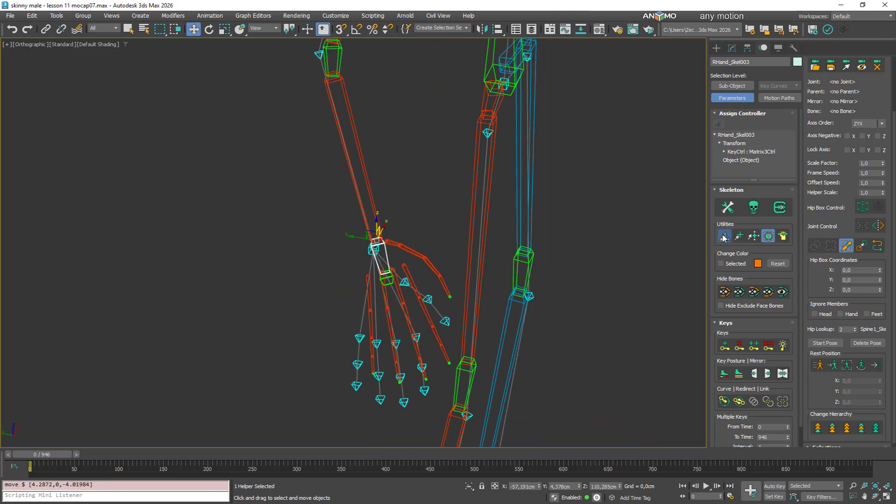
pyautogui.moveTo(392, 248); pyautogui.dragTo(382, 252)
pyautogui.keyDown('alt'); pyautogui.moveTo(382, 253); pyautogui.dragTo(428, 231, button='middle'); pyautogui.keyUp('alt')
pyautogui.scroll(-3, 427, 232)
pyautogui.moveTo(466, 282); pyautogui.dragTo(398, 266, button='middle')
pyautogui.click(783, 375)
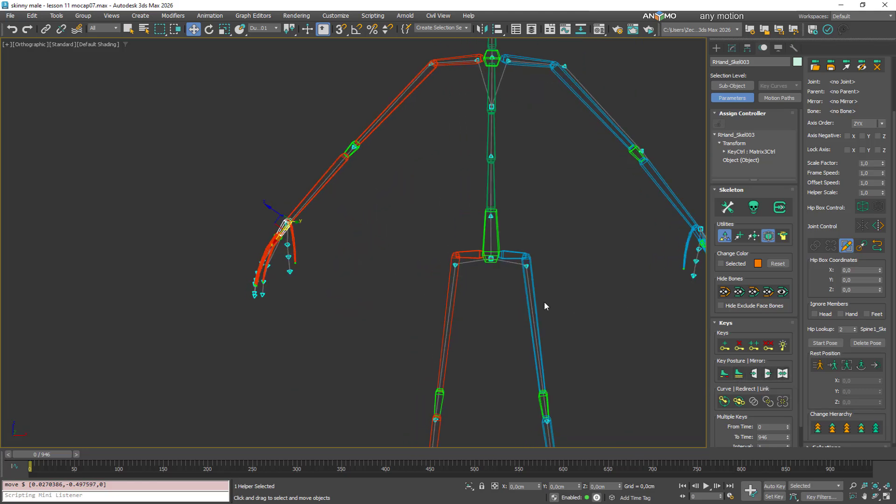
# Step: Examine how the skeleton's arms, hands and legs line up with the mocap joints from several angles
pyautogui.scroll(-3, 493, 275)
pyautogui.moveTo(493, 275); pyautogui.dragTo(499, 212, button='middle')
pyautogui.keyDown('alt'); pyautogui.moveTo(499, 212); pyautogui.dragTo(519, 241, button='middle'); pyautogui.keyUp('alt')
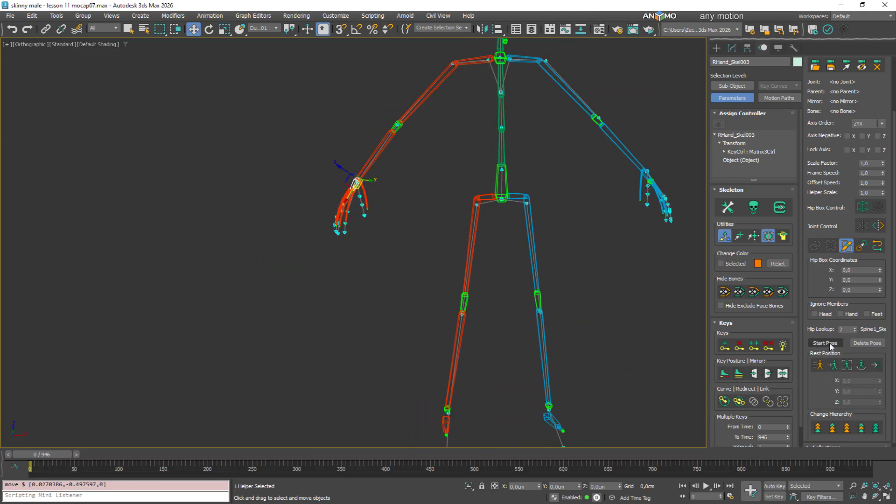
pyautogui.keyDown('alt'); pyautogui.moveTo(440, 159); pyautogui.dragTo(440, 296, button='middle'); pyautogui.keyUp('alt')
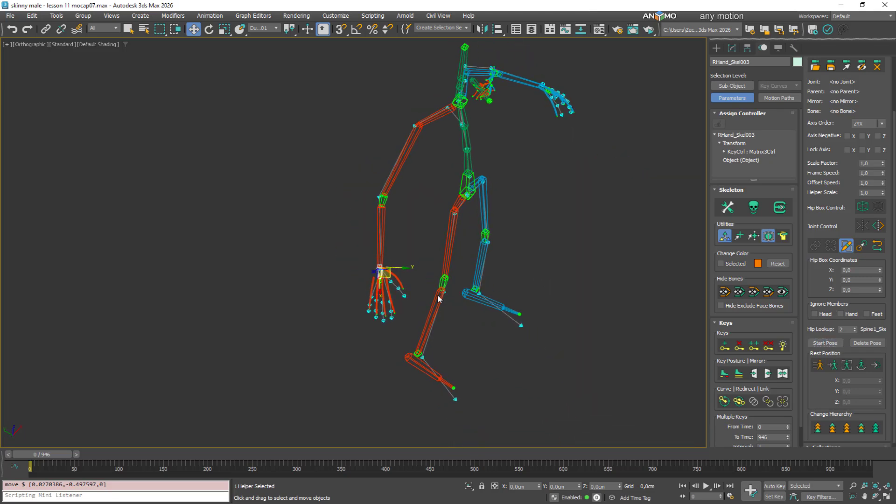
pyautogui.scroll(5, 380, 284)
pyautogui.moveTo(380, 282); pyautogui.dragTo(380, 240, button='middle')
pyautogui.moveTo(381, 240)
pyautogui.mouseDown(button='middle')
pyautogui.moveTo(388, 222)
pyautogui.moveTo(379, 257)
pyautogui.mouseUp(button='middle')
pyautogui.moveTo(379, 256); pyautogui.dragTo(365, 304, button='middle')
# Step: Enable mocap joint selection and assign upperarm_l as the mirror joint of upperarm_r
pyautogui.click(846, 66)
pyautogui.scroll(-5, 413, 245)
pyautogui.keyDown('alt'); pyautogui.moveTo(365, 303); pyautogui.dragTo(316, 288, button='middle'); pyautogui.keyUp('alt')
pyautogui.scroll(5, 444, 170)
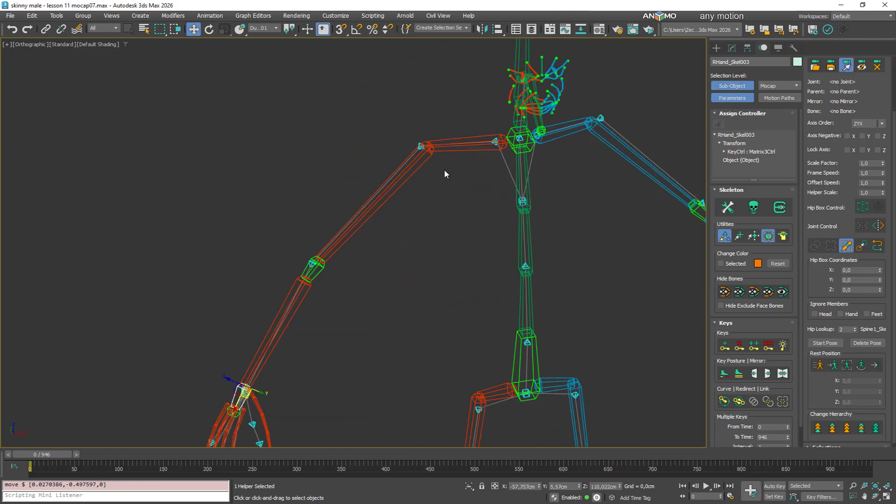
pyautogui.click(421, 147)
pyautogui.moveTo(443, 201); pyautogui.dragTo(411, 202, button='middle')
pyautogui.scroll(-3, 410, 202)
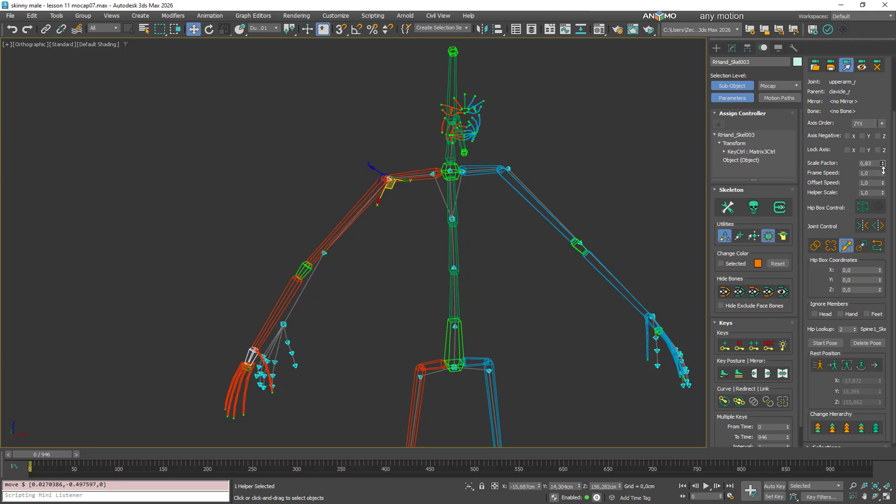
pyautogui.scroll(4, 381, 198)
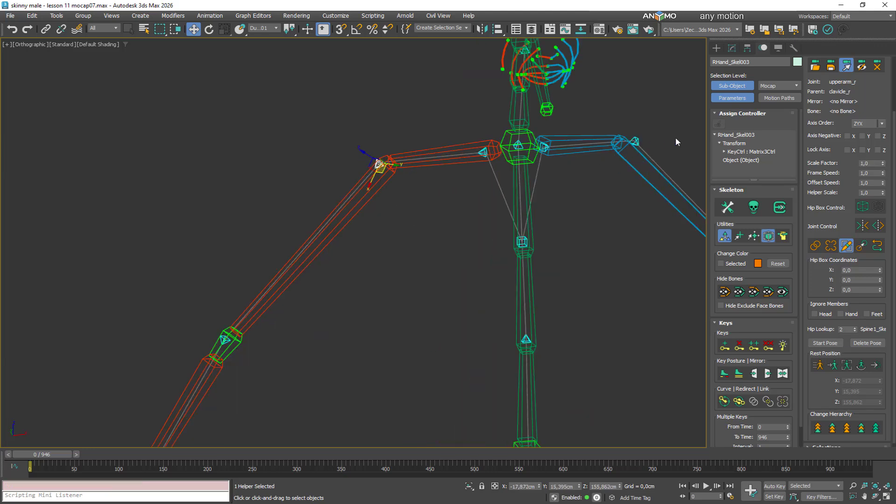
pyautogui.moveTo(590, 195); pyautogui.dragTo(540, 205, button='middle')
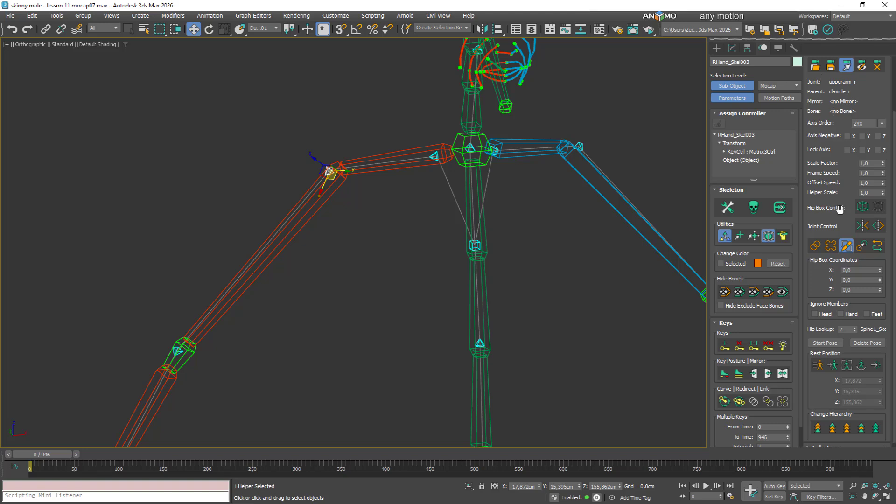
pyautogui.click(862, 228)
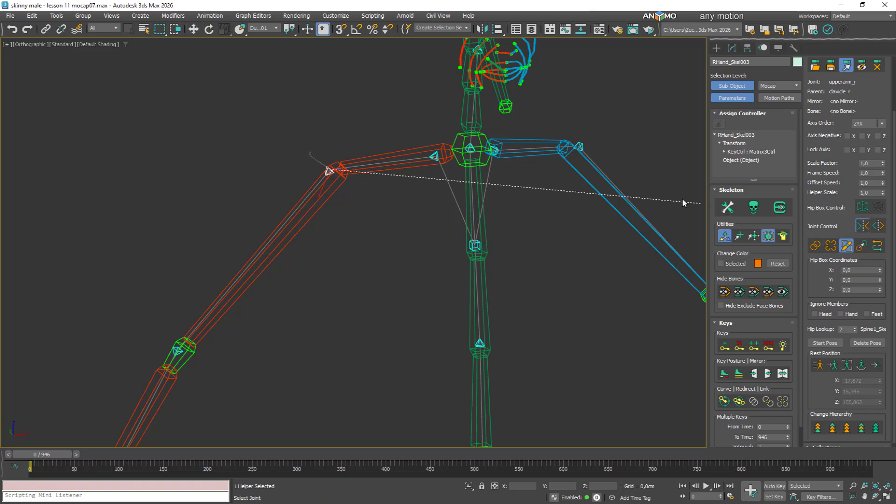
pyautogui.click(579, 146)
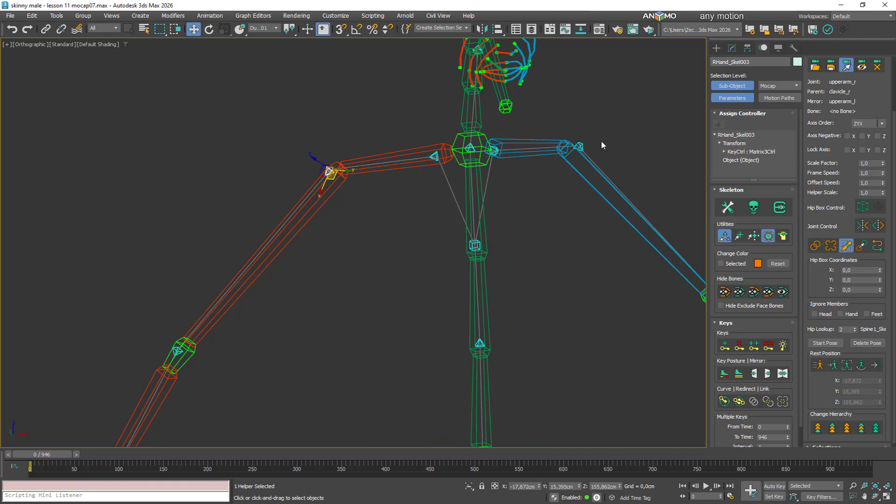
# Step: Fine-tune the scale factor of the upperarm_r joint in 0.01 steps to fit the right shoulder
pyautogui.scroll(-3, 486, 191)
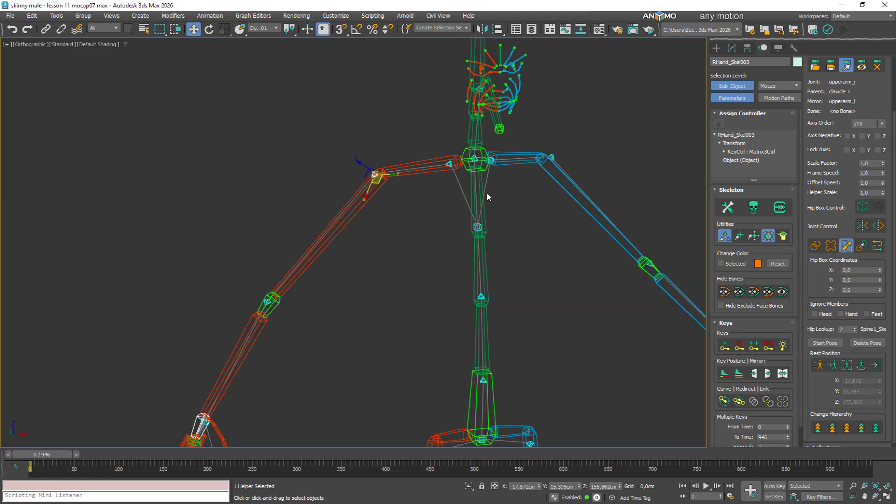
pyautogui.moveTo(486, 193); pyautogui.dragTo(526, 160, button='middle')
pyautogui.scroll(-1, 526, 161)
pyautogui.click(883, 162)
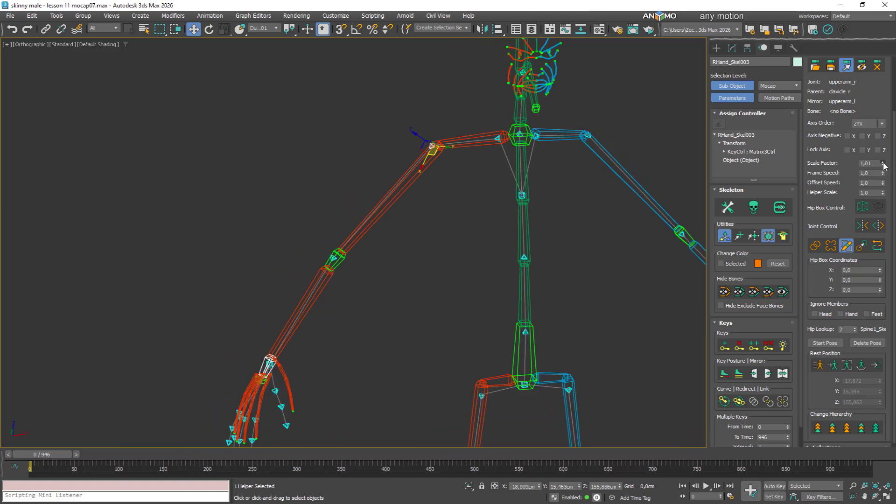
pyautogui.click(883, 162)
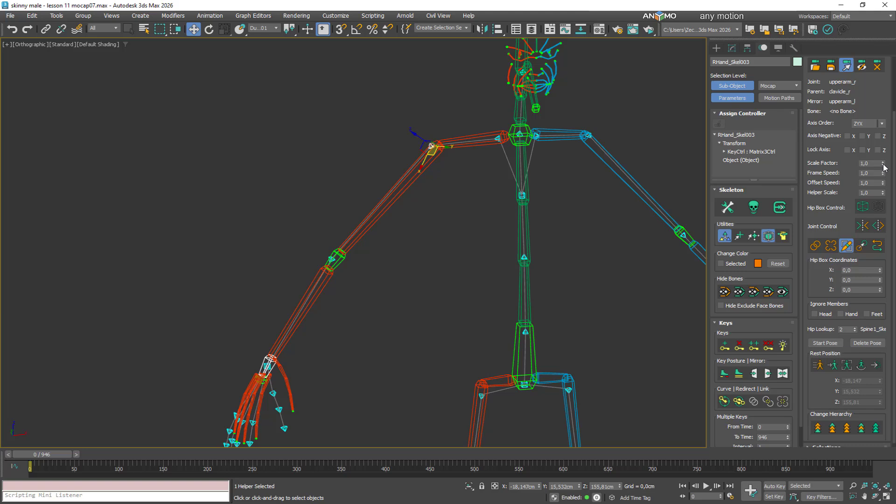
pyautogui.moveTo(372, 299); pyautogui.dragTo(404, 248, button='middle')
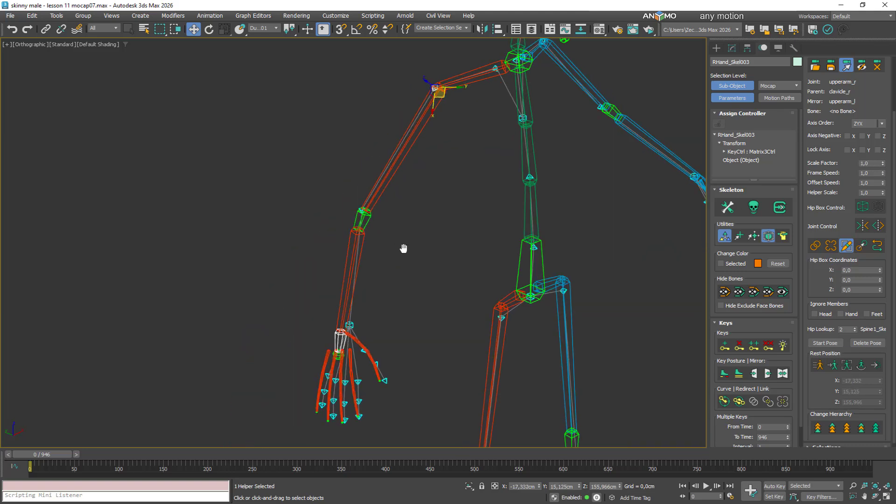
# Step: Scale the lowerarm_r joint up in 0.01 steps so it sits within the right elbow bone
pyautogui.scroll(5, 375, 225)
pyautogui.click(341, 194)
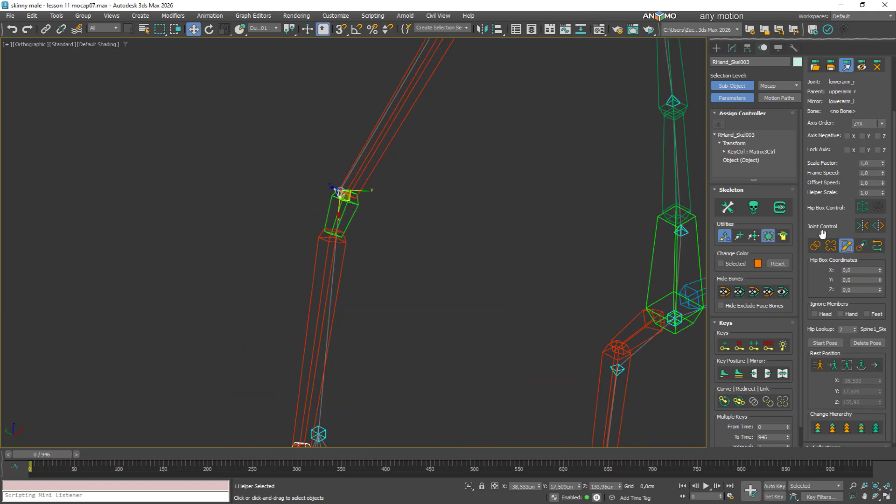
pyautogui.click(883, 163)
pyautogui.click(884, 163)
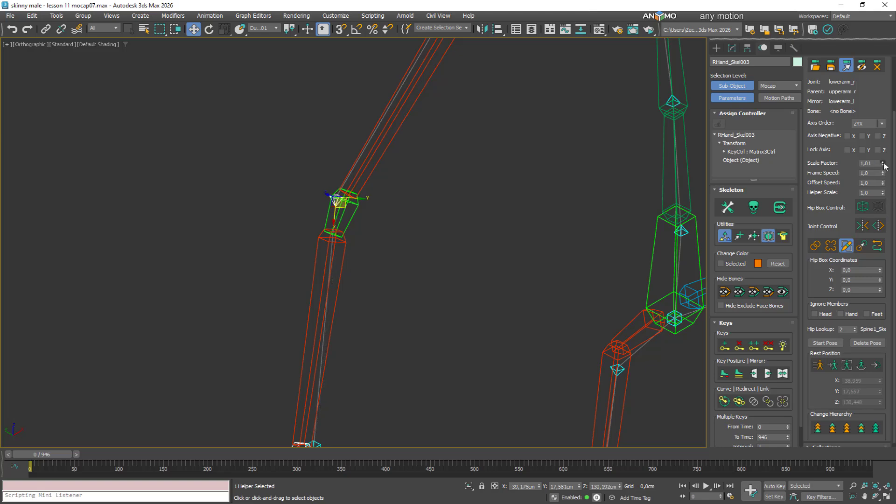
pyautogui.click(884, 163)
pyautogui.click(883, 163)
pyautogui.click(883, 164)
# Step: Scale the hand_r joint down in 0.01 steps to align it with the right wrist
pyautogui.moveTo(447, 230); pyautogui.dragTo(470, 231, button='middle')
pyautogui.moveTo(470, 230); pyautogui.dragTo(493, 52, button='middle')
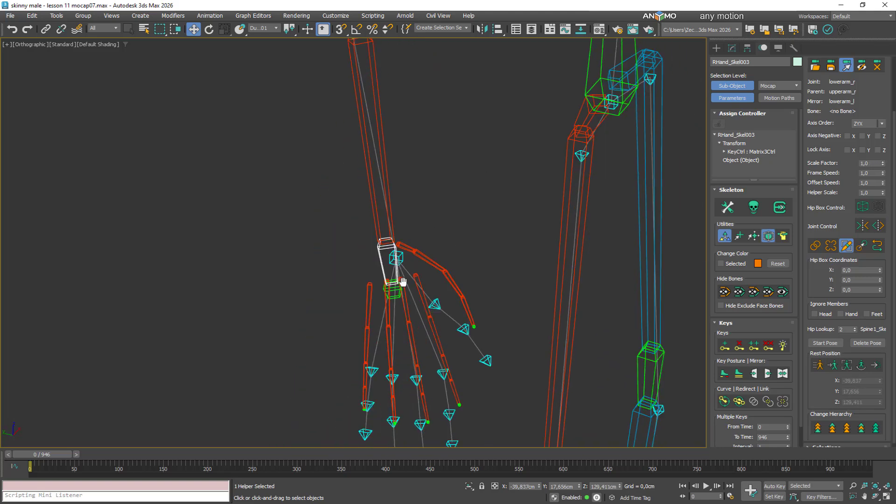
pyautogui.keyDown('alt'); pyautogui.moveTo(400, 282); pyautogui.dragTo(409, 283, button='middle'); pyautogui.keyUp('alt')
pyautogui.click(418, 256)
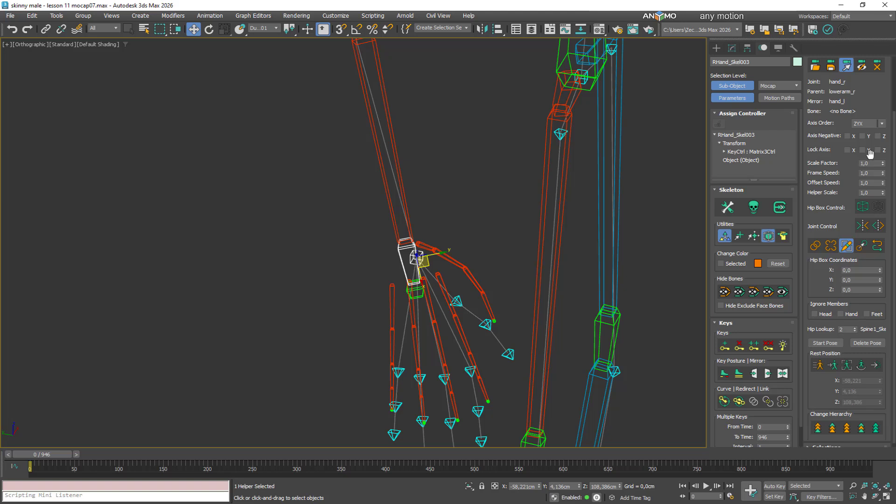
pyautogui.click(883, 164)
pyautogui.click(884, 165)
pyautogui.click(884, 165)
pyautogui.click(883, 165)
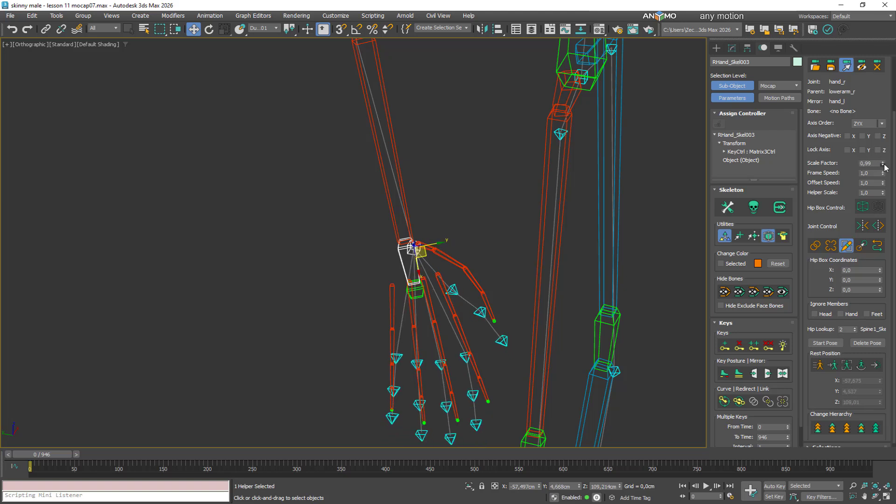
# Step: Scale the pinky_01_r joint by about 0.77 and scale pinky_02_r up to match the little finger bones
pyautogui.keyDown('alt'); pyautogui.moveTo(395, 302); pyautogui.dragTo(403, 324, button='middle'); pyautogui.keyUp('alt')
pyautogui.moveTo(402, 324); pyautogui.dragTo(398, 262, button='middle')
pyautogui.scroll(3, 390, 293)
pyautogui.click(388, 295)
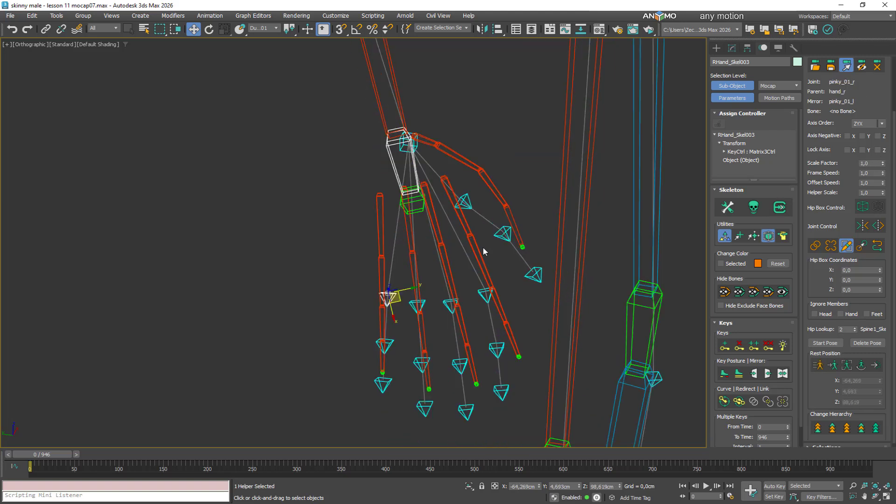
pyautogui.moveTo(884, 165); pyautogui.dragTo(885, 176)
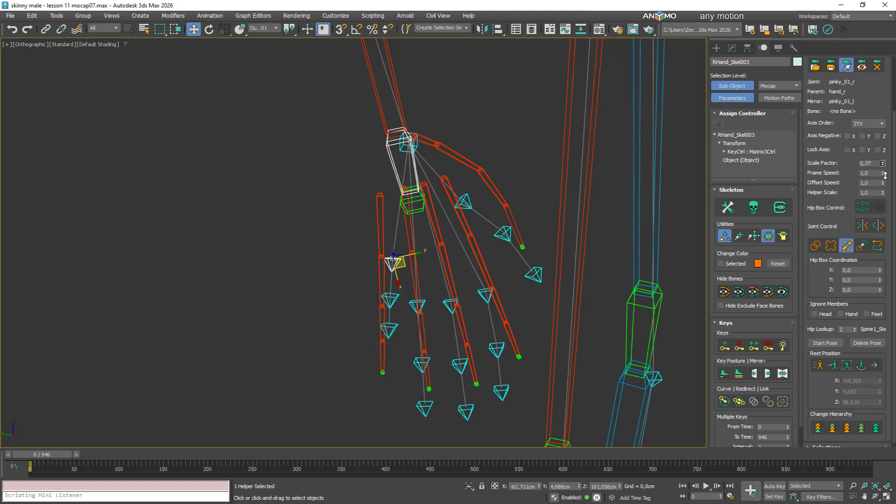
pyautogui.click(395, 299)
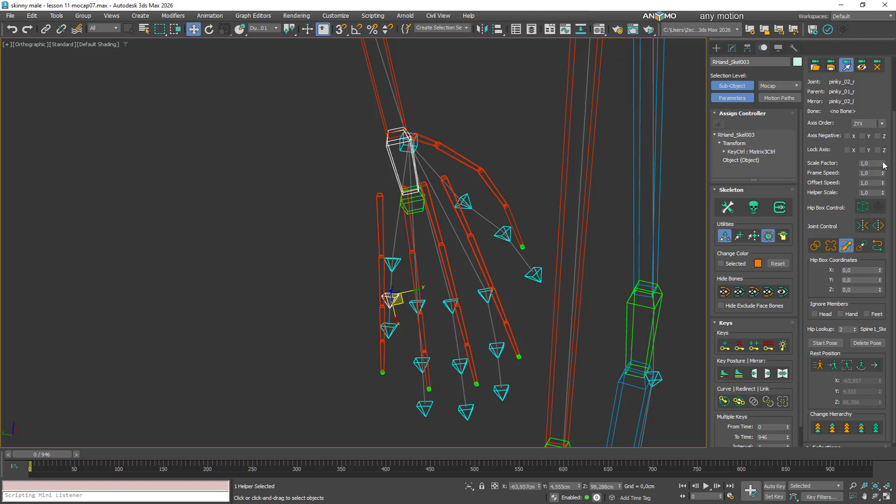
pyautogui.moveTo(883, 165)
pyautogui.mouseDown()
pyautogui.moveTo(884, 151)
pyautogui.moveTo(883, 175)
pyautogui.mouseUp()
# Step: Scale ring_01_r down and ring_02_r up to match the right ring finger's bone segments
pyautogui.click(422, 301)
pyautogui.click(420, 299)
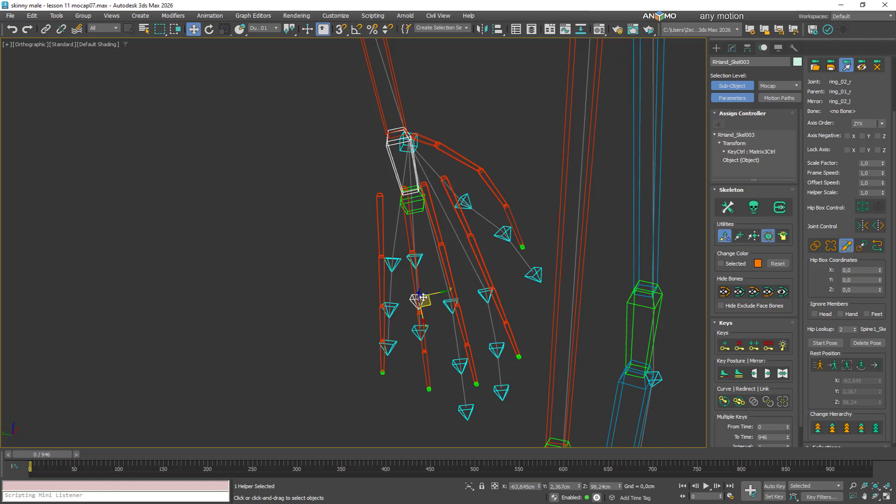
pyautogui.click(883, 163)
pyautogui.moveTo(882, 162); pyautogui.dragTo(882, 142)
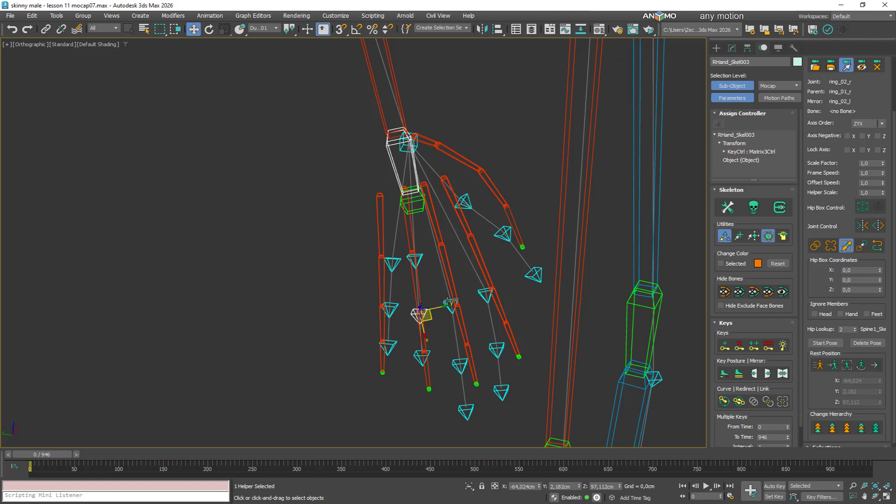
# Step: Scale the middle_01_r and index_01_r joints down to match the right middle and index finger bones
pyautogui.click(447, 301)
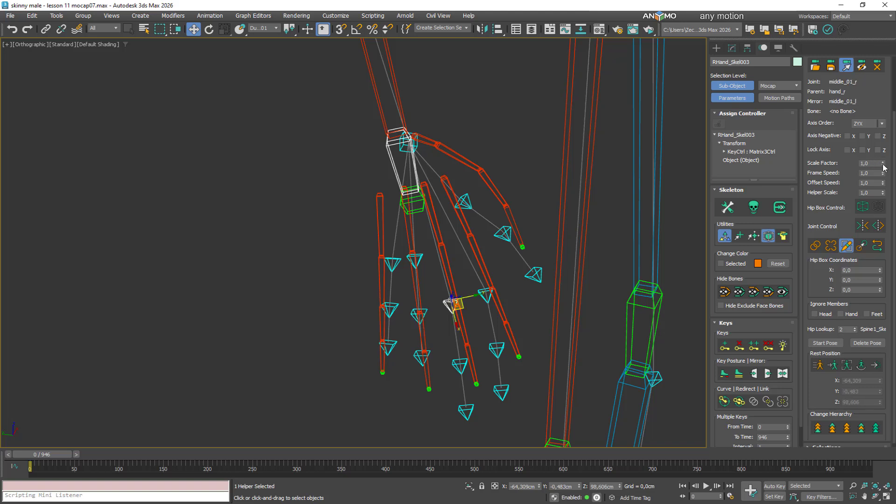
pyautogui.moveTo(884, 167); pyautogui.dragTo(882, 141)
pyautogui.click(450, 292)
pyautogui.click(489, 291)
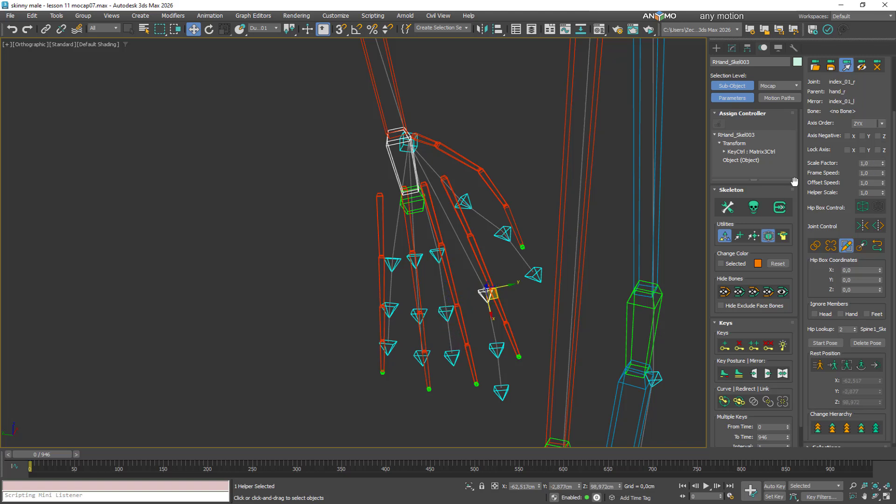
pyautogui.moveTo(884, 164); pyautogui.dragTo(883, 140)
pyautogui.click(468, 279)
# Step: Scale the thumb_01_r joint down to bring it closer to the base of the right thumb
pyautogui.click(466, 201)
pyautogui.click(461, 191)
pyautogui.keyDown('alt'); pyautogui.moveTo(403, 247); pyautogui.dragTo(383, 255, button='middle'); pyautogui.keyUp('alt')
pyautogui.moveTo(484, 246)
pyautogui.keyDown('alt'); pyautogui.mouseDown(button='middle')
pyautogui.moveTo(522, 240)
pyautogui.moveTo(495, 245)
pyautogui.moveTo(504, 261)
pyautogui.moveTo(492, 258)
pyautogui.mouseUp(button='middle'); pyautogui.keyUp('alt')
pyautogui.keyDown('alt'); pyautogui.moveTo(500, 302); pyautogui.dragTo(433, 259, button='middle'); pyautogui.keyUp('alt')
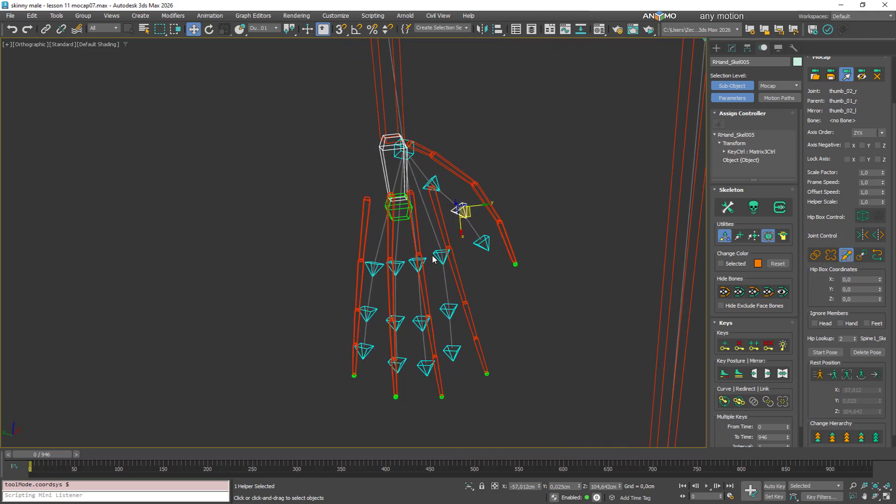
# Step: In rest rotation mode, set the index_01_r joint's X to 0 and Y to 5,42 so it follows the index finger bones
pyautogui.click(442, 255)
pyautogui.scroll(3, 476, 273)
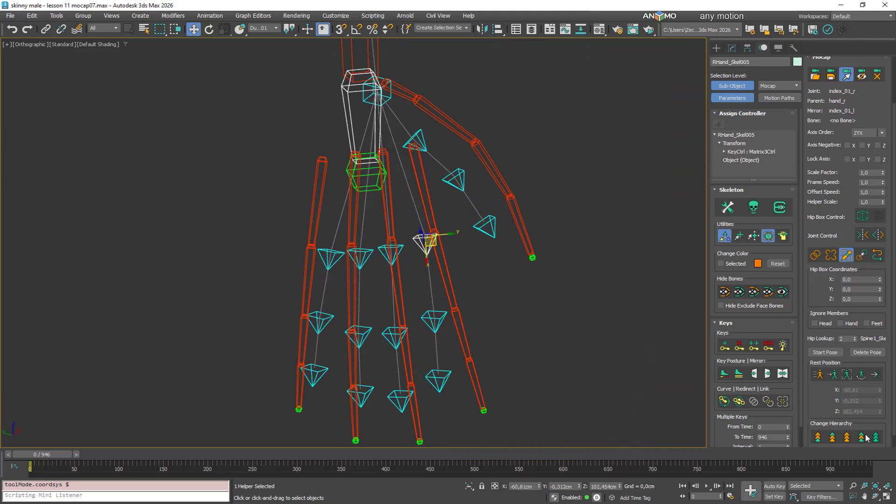
pyautogui.rightClick(631, 336)
pyautogui.click(653, 346)
pyautogui.click(818, 376)
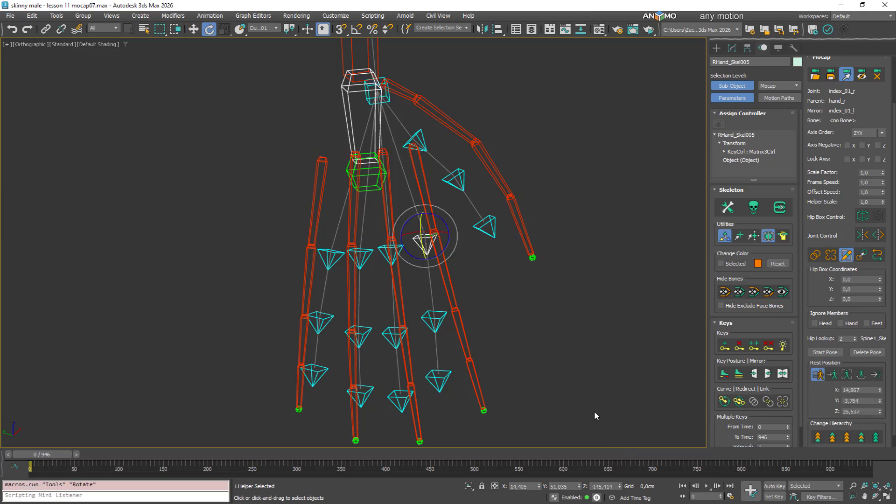
pyautogui.moveTo(595, 410); pyautogui.dragTo(594, 366, button='middle')
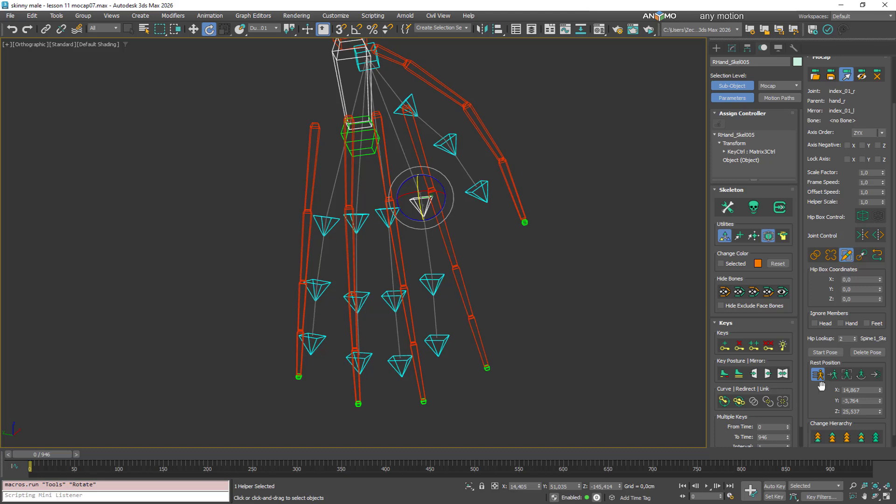
pyautogui.rightClick(881, 391)
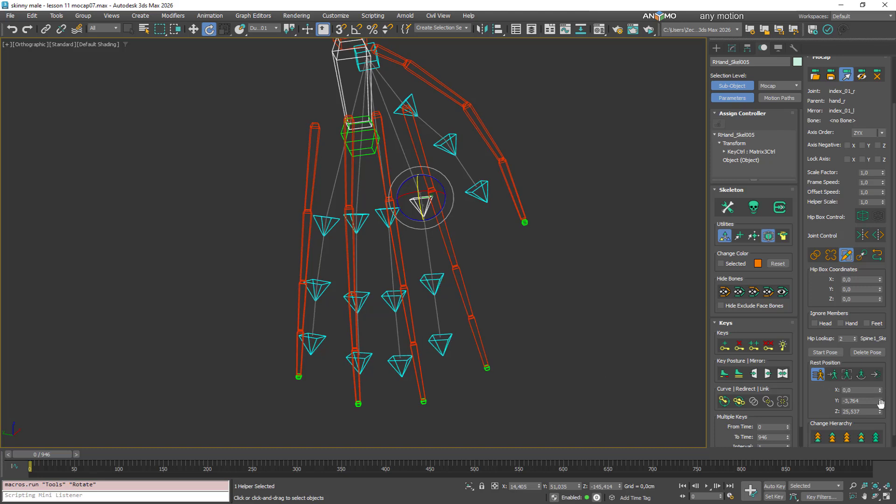
pyautogui.rightClick(881, 403)
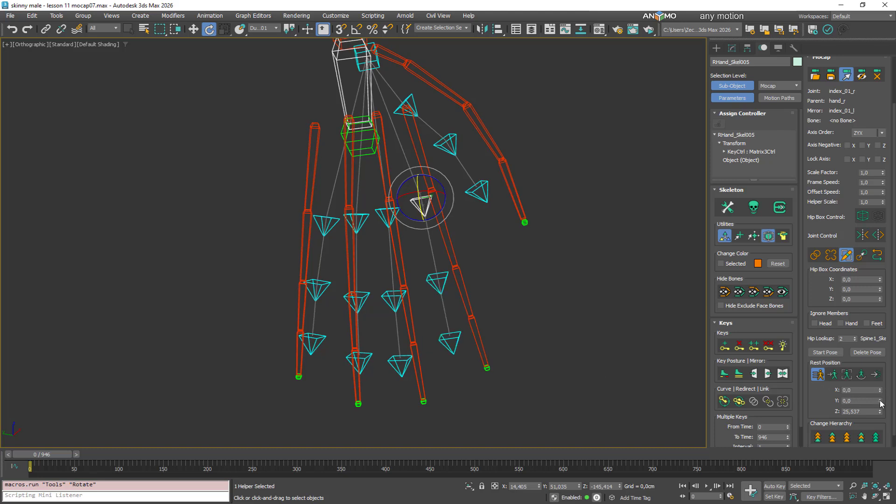
pyautogui.moveTo(881, 403); pyautogui.dragTo(885, 150)
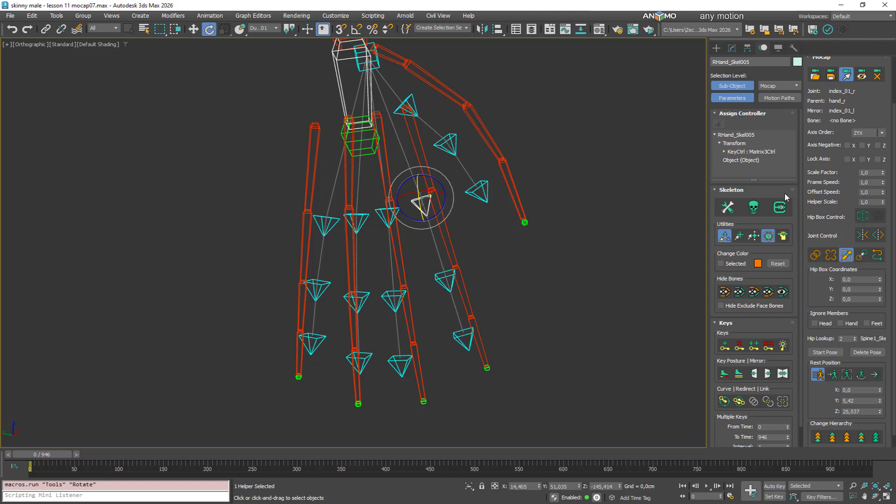
pyautogui.click(455, 275)
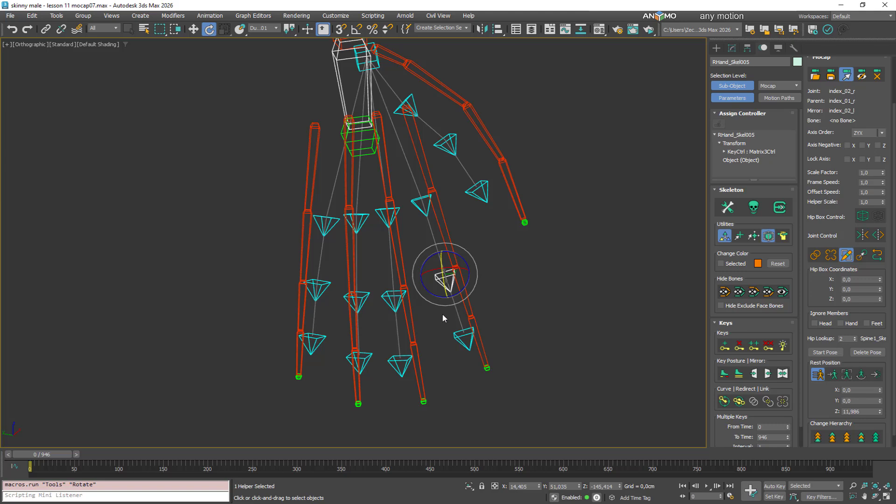
# Step: Reset middle_02_r's X and Y rest rotation to 0 and set middle_01_r's Y rotation to -1,861
pyautogui.click(391, 298)
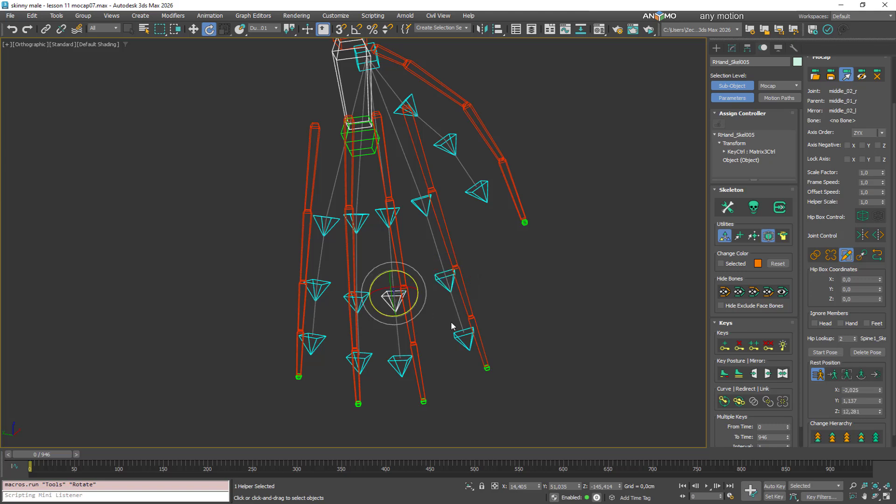
pyautogui.rightClick(881, 401)
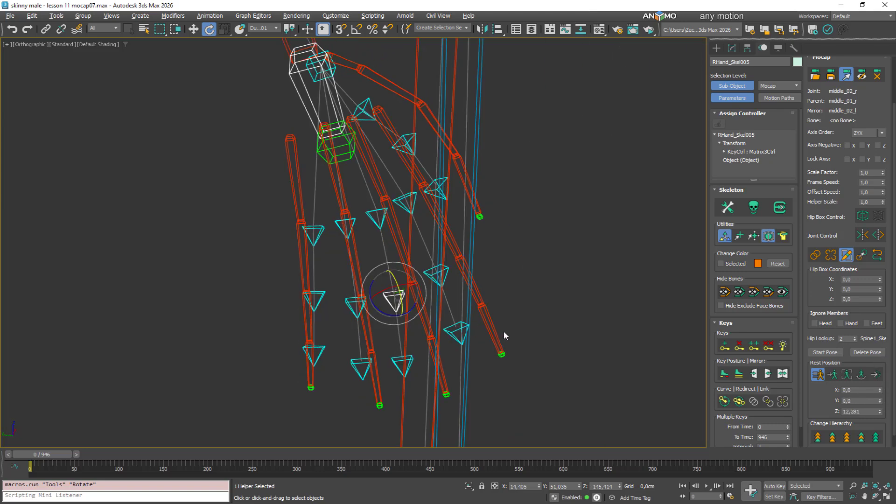
pyautogui.click(397, 218)
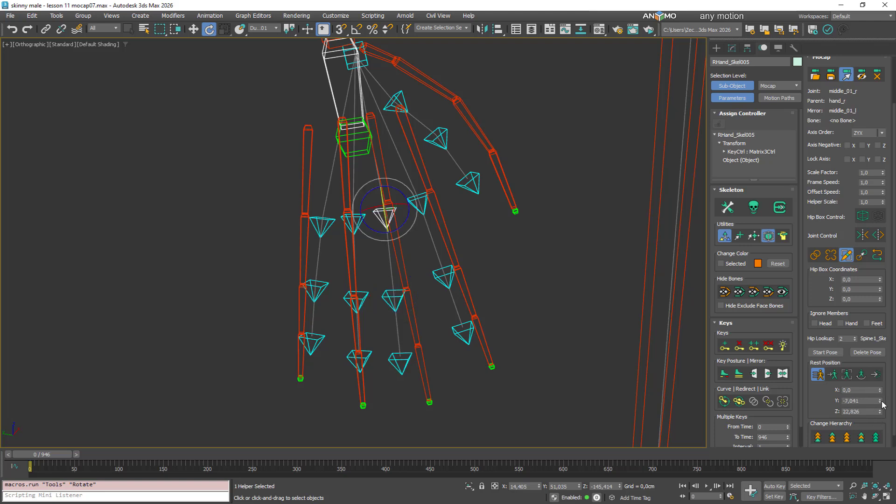
pyautogui.moveTo(883, 404); pyautogui.dragTo(12, 163)
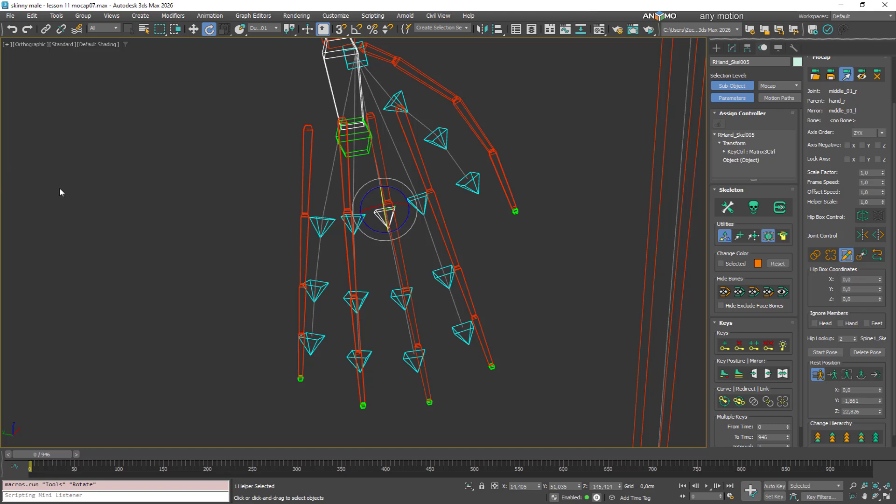
# Step: Reset ring_01_r's X rest rotation and adjust its Y along the ring finger bones, then reset ring_02_r's X and Y to 0
pyautogui.click(343, 241)
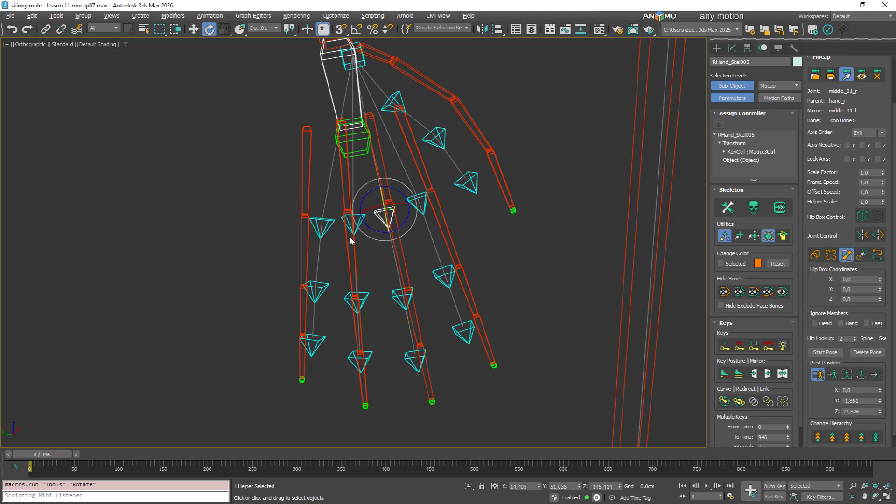
pyautogui.rightClick(881, 391)
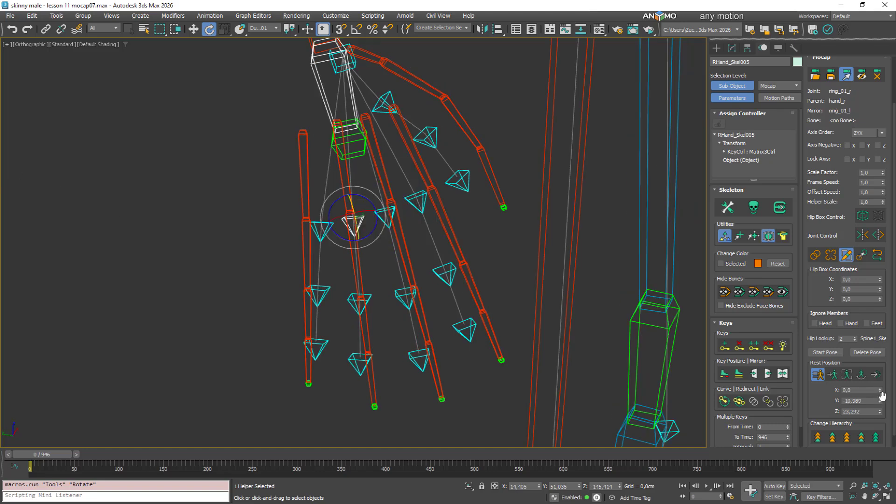
pyautogui.moveTo(880, 400); pyautogui.dragTo(877, 338)
pyautogui.click(355, 297)
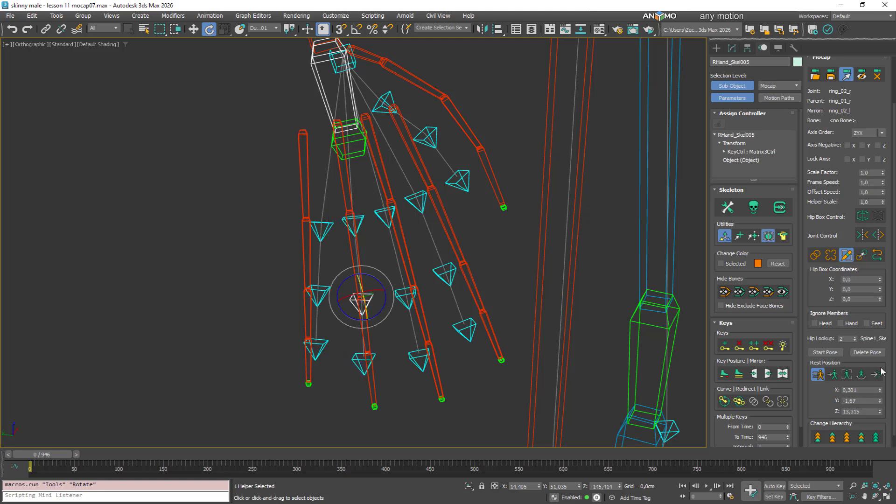
pyautogui.rightClick(881, 401)
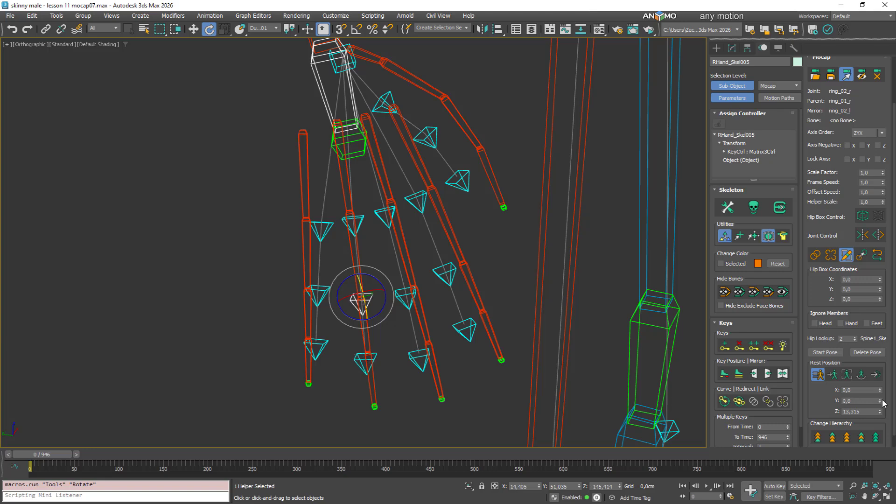
pyautogui.keyDown('alt'); pyautogui.moveTo(398, 320); pyautogui.dragTo(330, 270, button='middle'); pyautogui.keyUp('alt')
# Step: Reset the X rest rotation of pinky_01_r and the X and Y rest rotation of pinky_02_r to 0
pyautogui.click(321, 232)
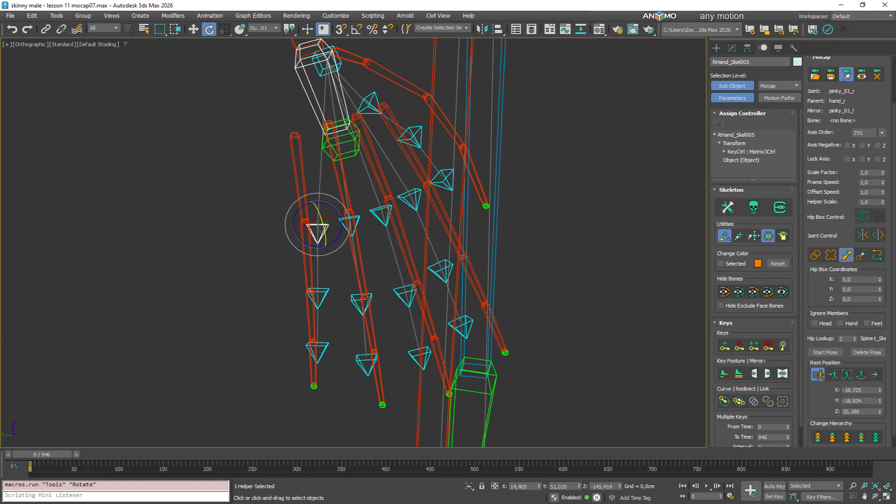
pyautogui.rightClick(880, 390)
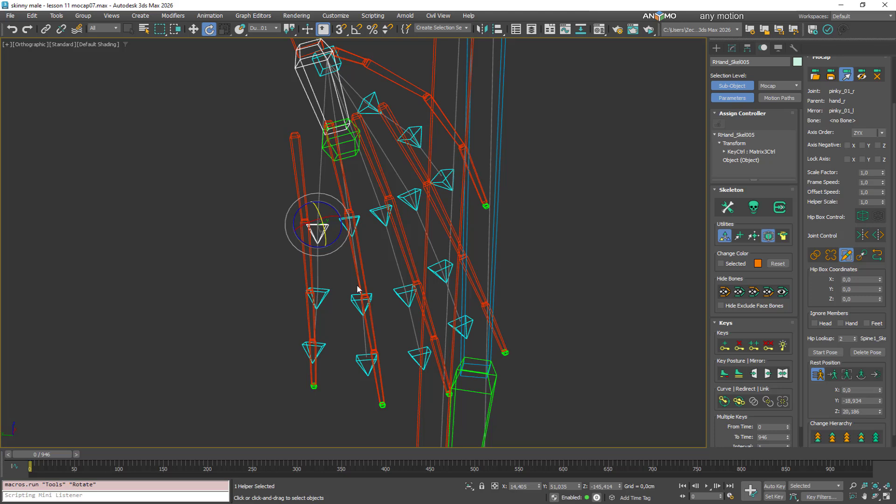
pyautogui.click(322, 293)
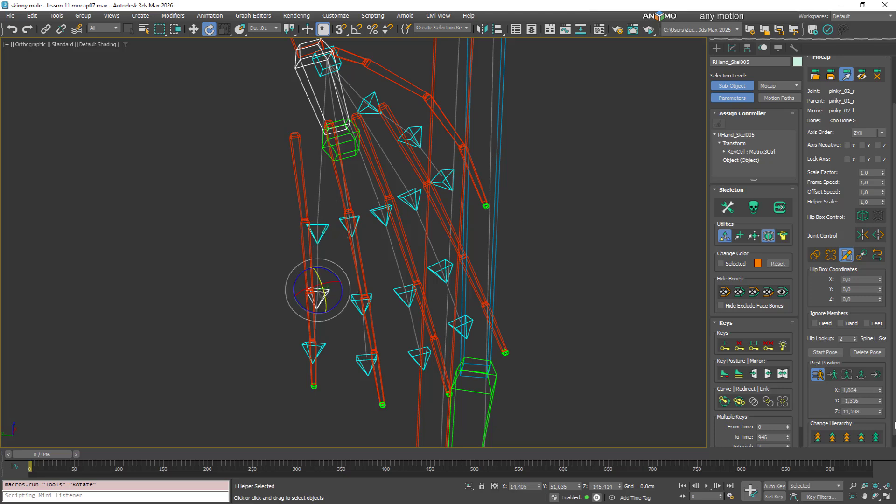
pyautogui.rightClick(880, 401)
pyautogui.keyDown('alt'); pyautogui.moveTo(611, 317); pyautogui.dragTo(516, 298, button='middle'); pyautogui.keyUp('alt')
pyautogui.press('e')
# Step: Assign thigh_l as the mirror joint of thigh_r so both legs are paired
pyautogui.scroll(-4, 564, 250)
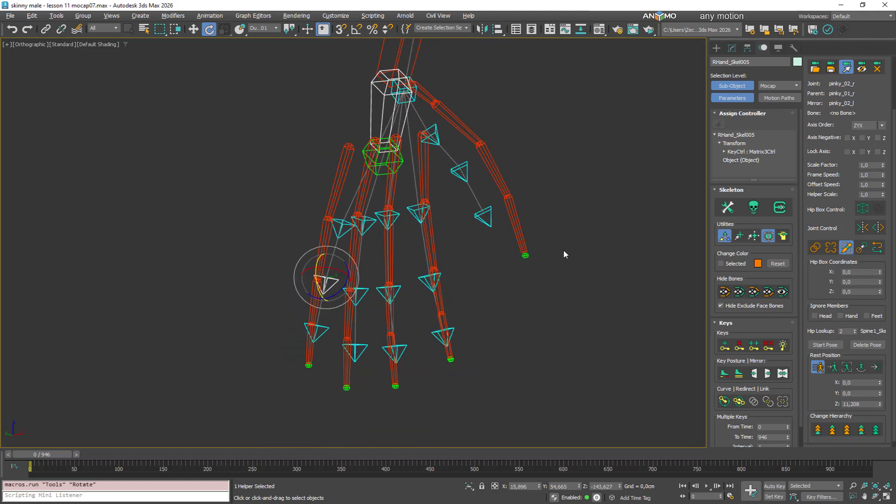
pyautogui.scroll(-4, 498, 242)
pyautogui.keyDown('alt'); pyautogui.moveTo(541, 261); pyautogui.dragTo(532, 261, button='middle'); pyautogui.keyUp('alt')
pyautogui.moveTo(531, 261); pyautogui.dragTo(388, 260, button='middle')
pyautogui.scroll(-2, 439, 266)
pyautogui.moveTo(663, 315); pyautogui.dragTo(543, 301, button='middle')
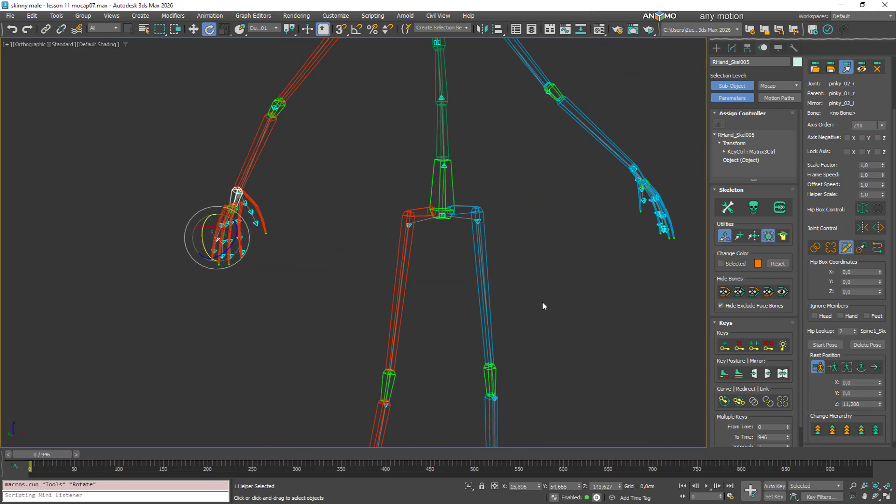
pyautogui.scroll(5, 466, 254)
pyautogui.click(323, 190)
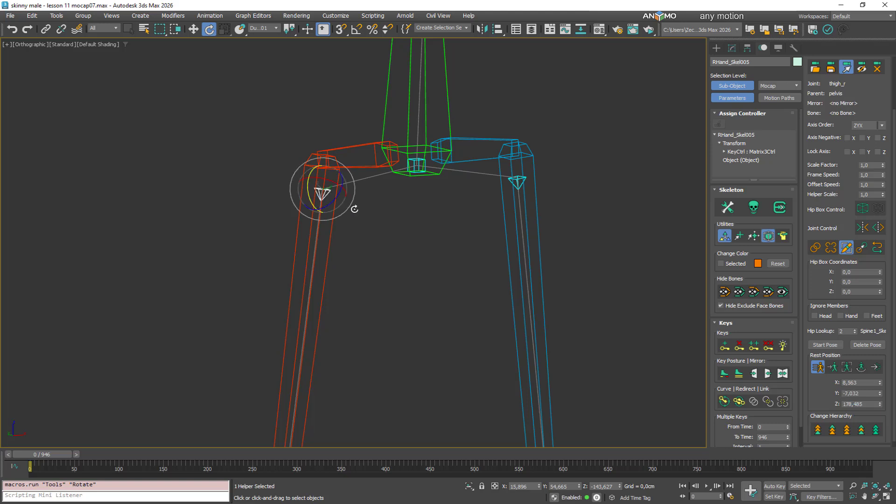
pyautogui.keyDown('alt'); pyautogui.moveTo(352, 204); pyautogui.dragTo(420, 233, button='middle'); pyautogui.keyUp('alt')
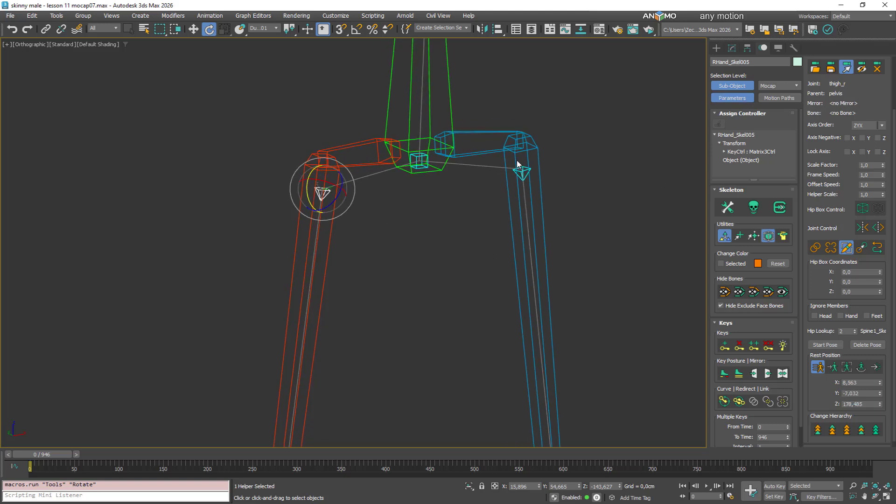
pyautogui.click(863, 228)
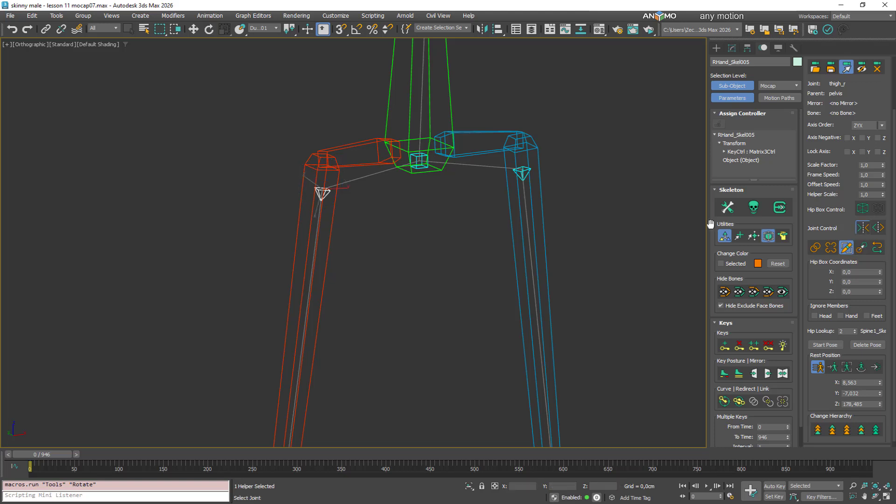
pyautogui.click(529, 174)
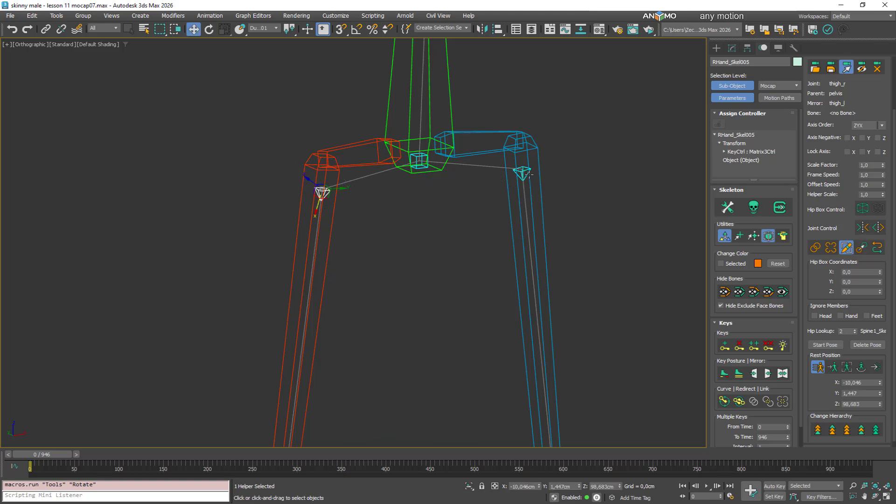
pyautogui.click(524, 172)
# Step: Scale the ball_r joint to 0,56 so the mirrored foot joints sit at the base of the toe bones
pyautogui.scroll(-5, 522, 152)
pyautogui.moveTo(495, 327); pyautogui.dragTo(491, 196, button='middle')
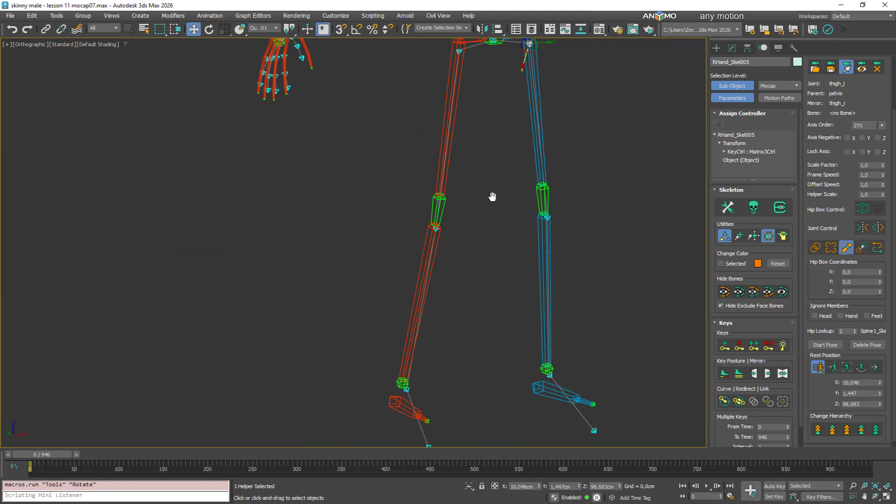
pyautogui.moveTo(485, 394); pyautogui.dragTo(844, 241, button='middle')
pyautogui.scroll(2, 473, 293)
pyautogui.click(452, 289)
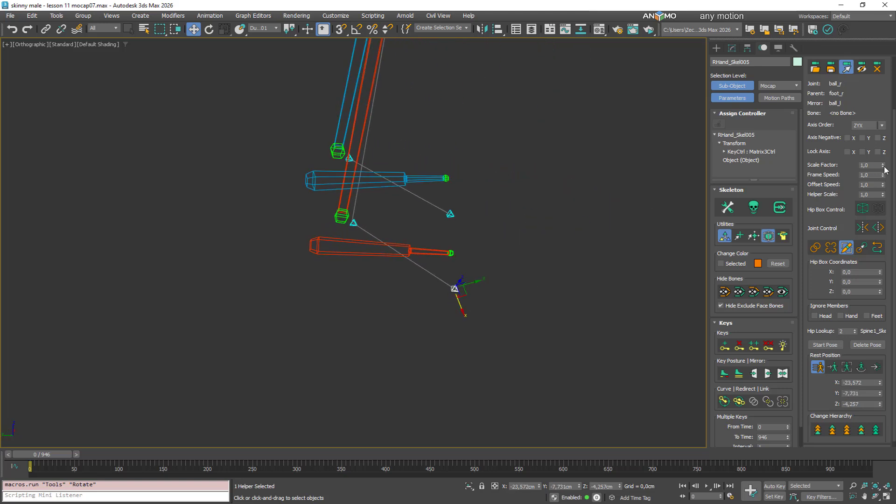
pyautogui.moveTo(883, 167); pyautogui.dragTo(876, 186)
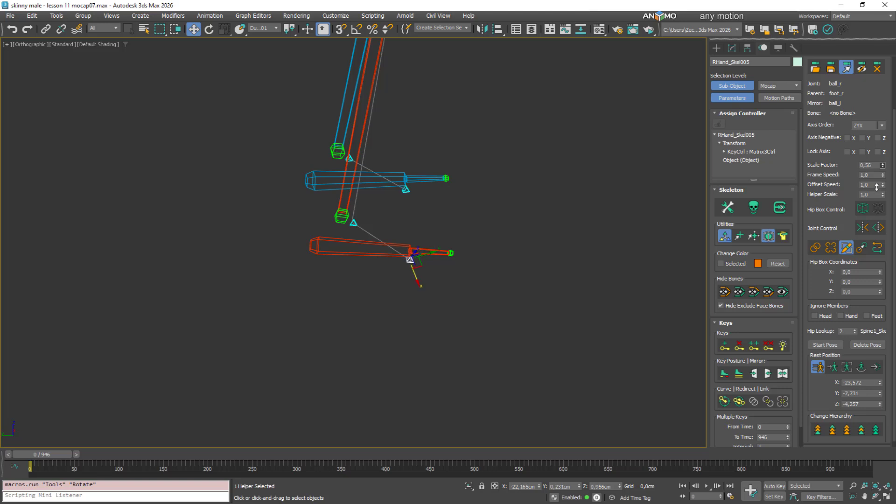
# Step: Link the pelvis mocap joint to the skeleton's green hip bone
pyautogui.keyDown('alt'); pyautogui.moveTo(515, 230); pyautogui.dragTo(433, 320, button='middle'); pyautogui.keyUp('alt')
pyautogui.scroll(-5, 444, 271)
pyautogui.keyDown('alt'); pyautogui.moveTo(433, 320); pyautogui.dragTo(396, 294, button='middle'); pyautogui.keyUp('alt')
pyautogui.scroll(5, 440, 177)
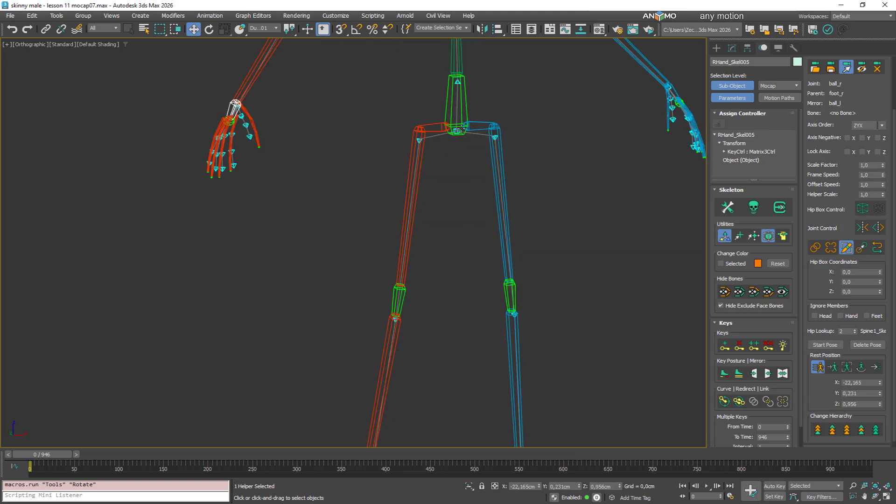
pyautogui.click(460, 129)
pyautogui.scroll(7, 446, 208)
pyautogui.moveTo(460, 129); pyautogui.dragTo(441, 358, button='middle')
pyautogui.scroll(-3, 483, 224)
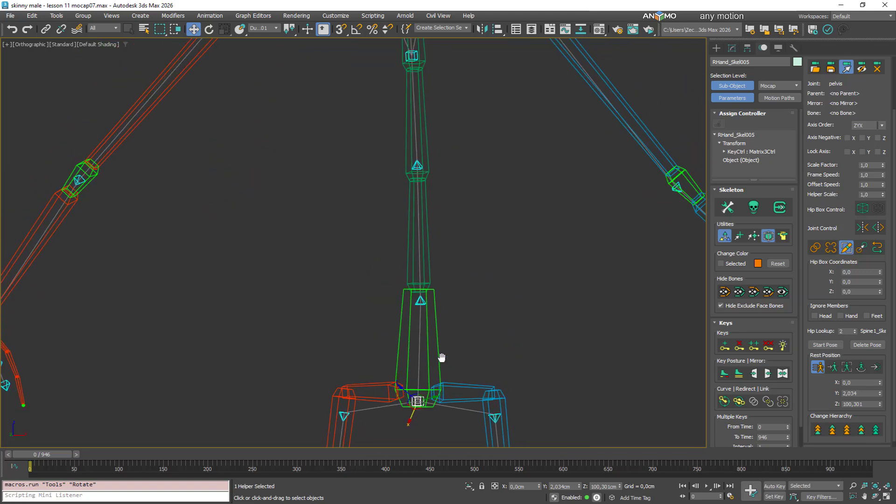
pyautogui.click(818, 247)
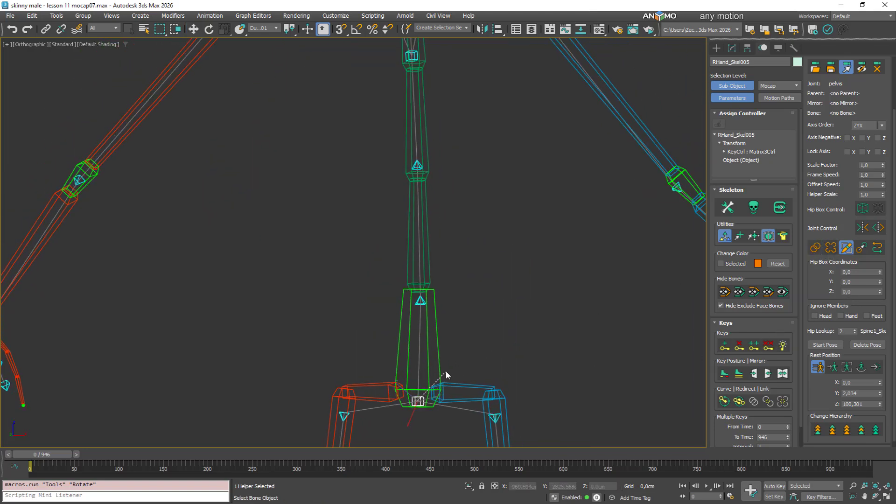
pyautogui.click(438, 337)
# Step: Link the spine_01, spine_02 and spine_03 joints to the Spine0, Spine1 and Spine2 bones
pyautogui.click(420, 302)
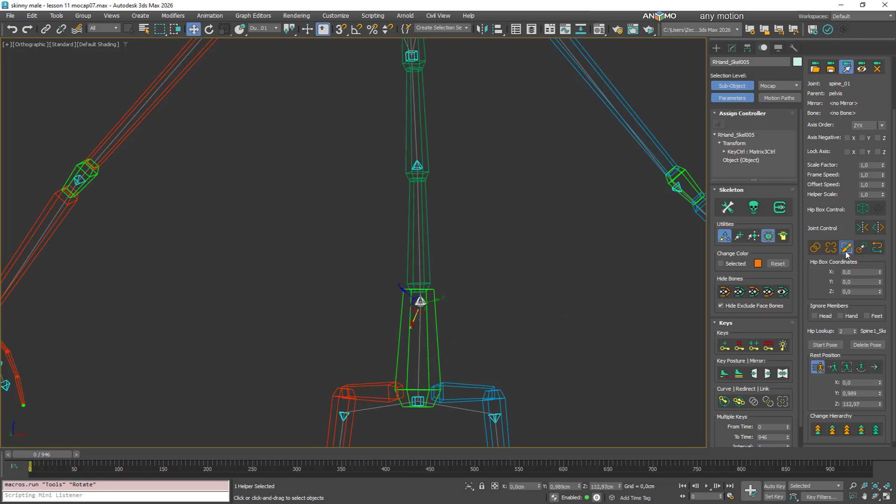
pyautogui.click(817, 248)
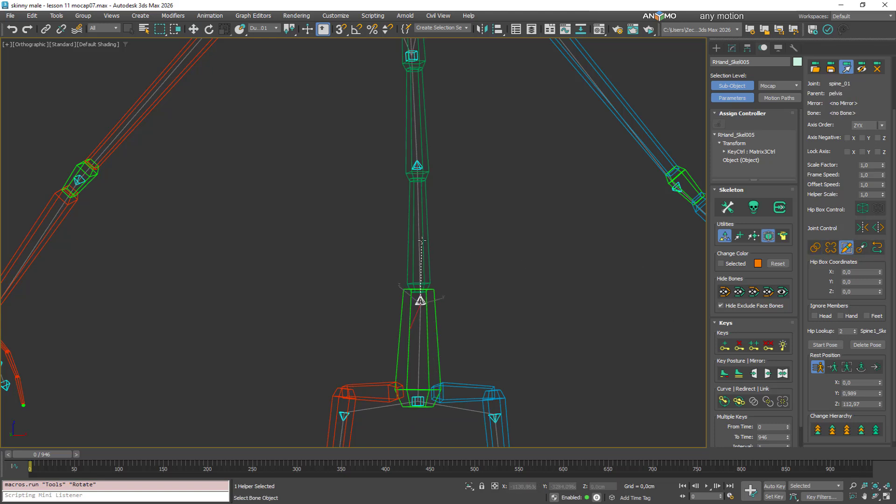
pyautogui.click(422, 240)
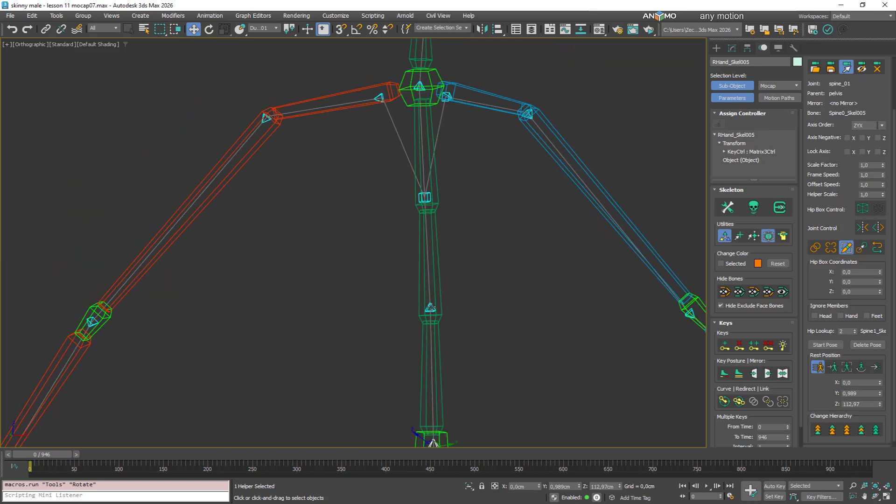
pyautogui.click(431, 307)
pyautogui.click(817, 247)
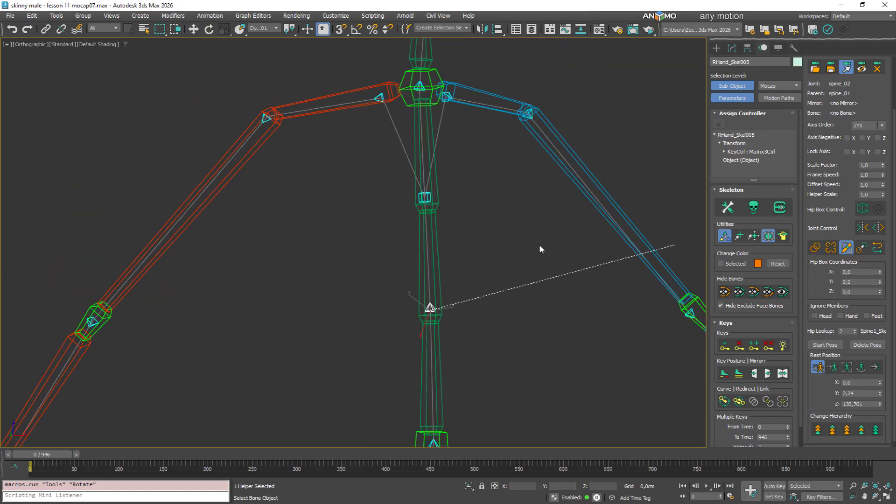
pyautogui.click(440, 245)
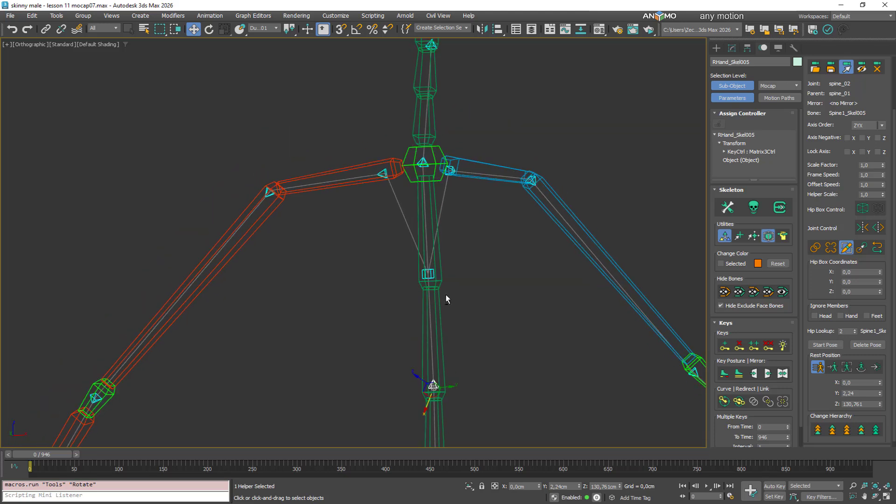
pyautogui.click(429, 273)
pyautogui.click(817, 248)
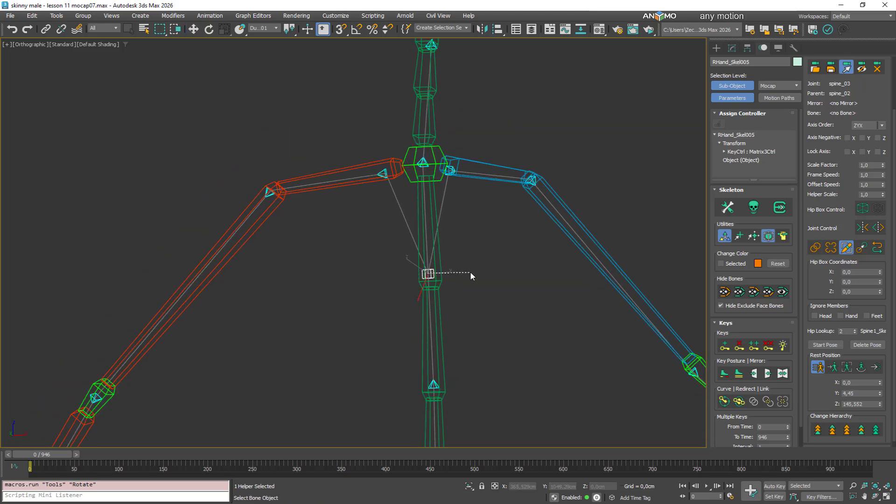
pyautogui.click(439, 255)
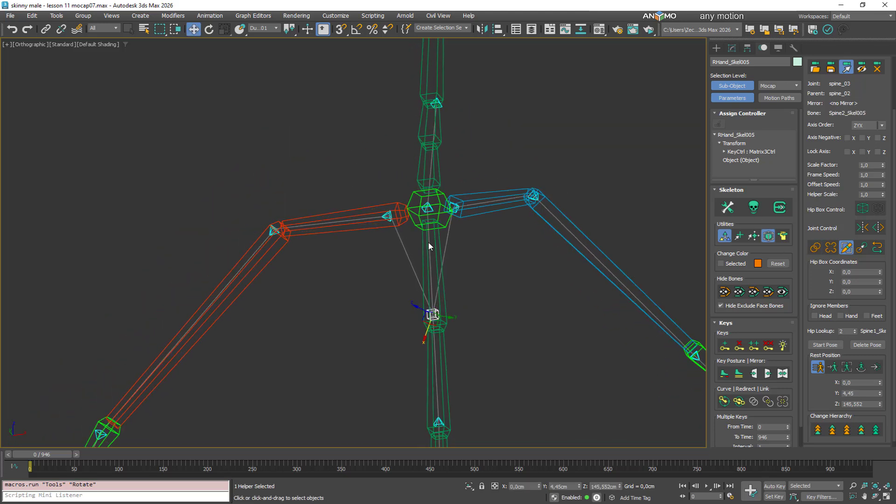
# Step: Link the joint at the base of the neck and the joint above it to their matching neck and head bones
pyautogui.click(427, 211)
pyautogui.click(816, 249)
pyautogui.click(434, 197)
pyautogui.scroll(-3, 422, 186)
pyautogui.moveTo(413, 133); pyautogui.dragTo(396, 243, button='middle')
pyautogui.click(415, 216)
pyautogui.click(817, 248)
pyautogui.click(418, 201)
# Step: Link the clavicle_r and upperarm_r joints to the character's right clavicle and upper arm bones
pyautogui.click(427, 193)
pyautogui.click(817, 249)
pyautogui.click(419, 186)
pyautogui.click(349, 210)
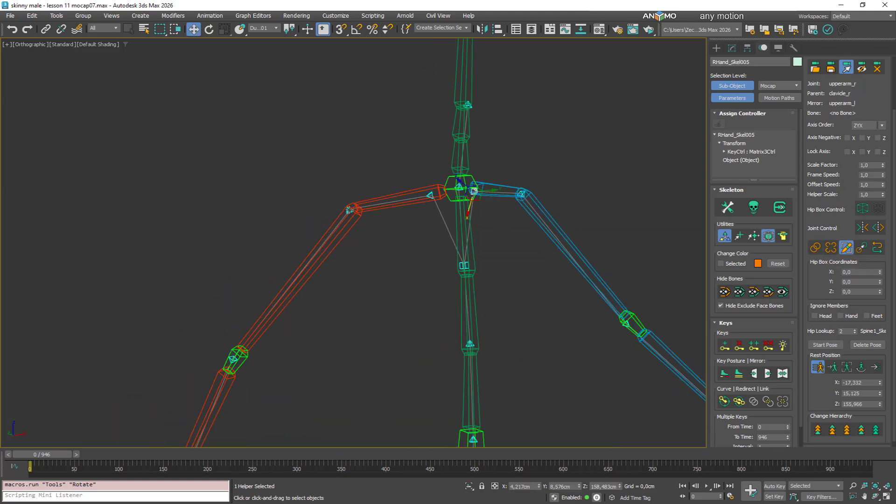
pyautogui.click(817, 248)
pyautogui.click(308, 257)
# Step: Link the lowerarm_r joint to the RElbow bone and the wrist joint to the right hand bone
pyautogui.moveTo(336, 231); pyautogui.dragTo(437, 77, button='middle')
pyautogui.click(341, 206)
pyautogui.click(817, 248)
pyautogui.click(334, 238)
pyautogui.scroll(5, 299, 369)
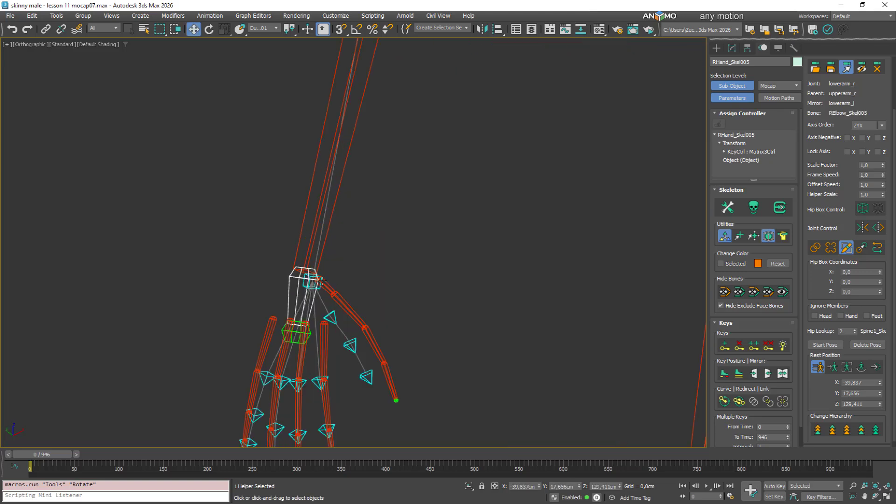
pyautogui.click(311, 282)
pyautogui.click(816, 249)
pyautogui.click(288, 300)
# Step: Link the three right thumb joints, starting with thumb_01_r, to the matching thumb bones
pyautogui.scroll(4, 326, 206)
pyautogui.click(337, 153)
pyautogui.click(816, 248)
pyautogui.click(377, 134)
pyautogui.click(387, 198)
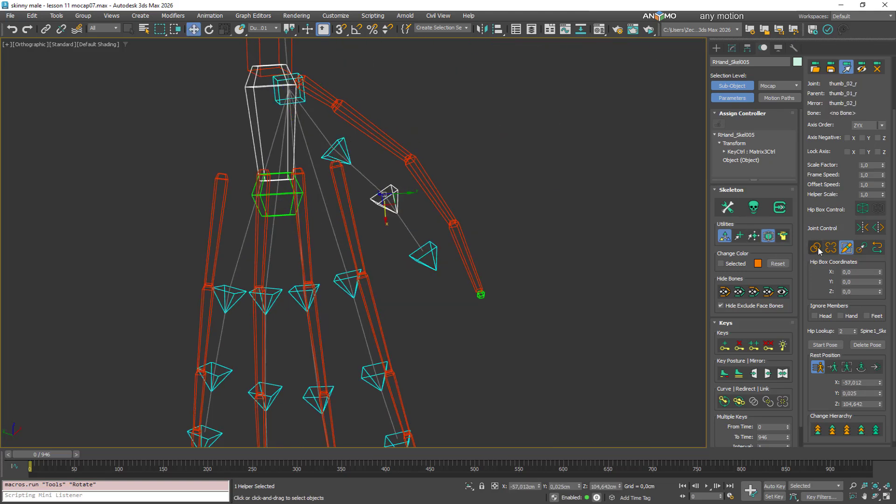
pyautogui.click(817, 249)
pyautogui.click(426, 184)
pyautogui.click(428, 250)
pyautogui.click(816, 248)
pyautogui.click(471, 265)
# Step: Link the three right index finger joints to the matching index finger bones
pyautogui.keyDown('alt'); pyautogui.moveTo(503, 226); pyautogui.dragTo(519, 205, button='middle'); pyautogui.keyUp('alt')
pyautogui.click(395, 218)
pyautogui.click(817, 248)
pyautogui.click(424, 243)
pyautogui.click(429, 311)
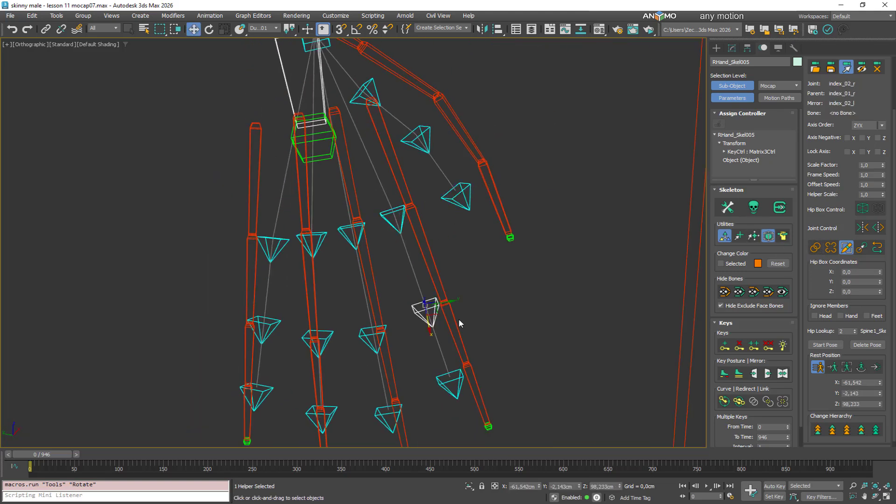
pyautogui.click(455, 315)
pyautogui.click(451, 383)
pyautogui.click(817, 249)
pyautogui.click(473, 388)
# Step: Link middle_01_r, middle_02_r and middle_03_r to the matching right middle finger bones
pyautogui.scroll(-3, 398, 323)
pyautogui.click(368, 262)
pyautogui.click(816, 249)
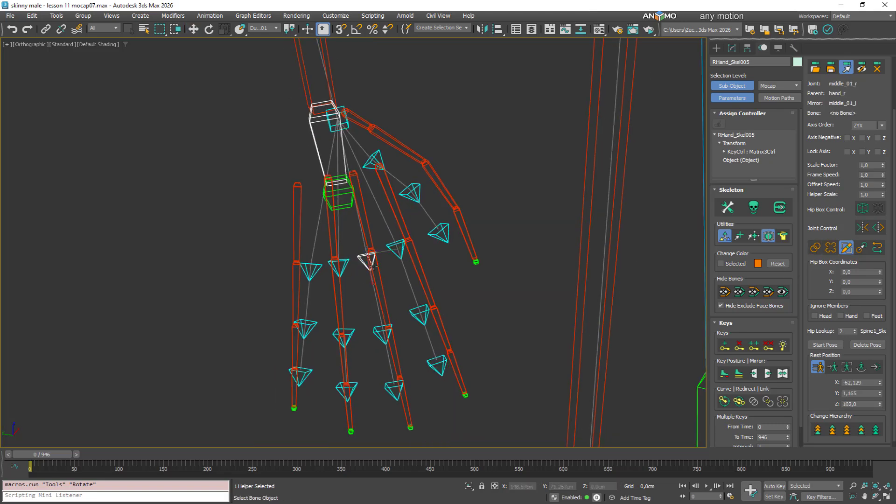
pyautogui.click(383, 334)
pyautogui.click(816, 248)
pyautogui.click(393, 349)
pyautogui.click(393, 393)
pyautogui.click(816, 248)
pyautogui.click(405, 397)
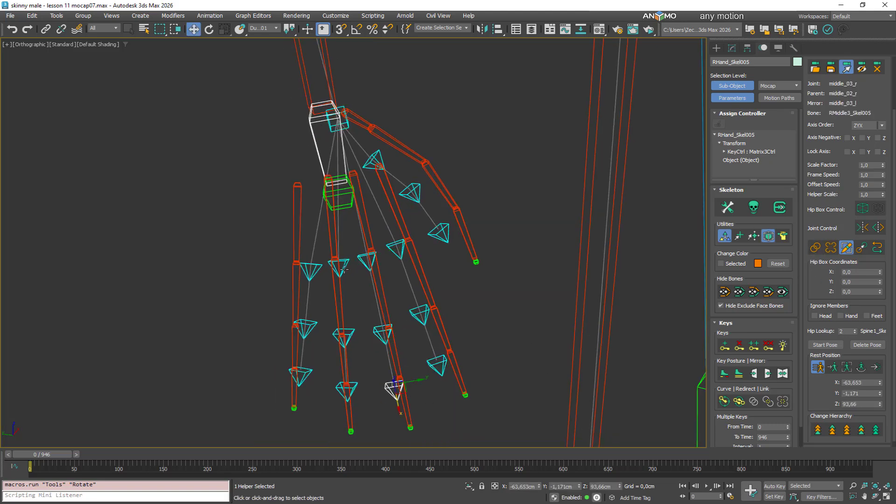
# Step: Link the three right ring finger joints to their bones, ending with ring_03_r on RRing3
pyautogui.click(341, 269)
pyautogui.click(816, 248)
pyautogui.click(341, 299)
pyautogui.click(345, 337)
pyautogui.click(816, 248)
pyautogui.click(346, 366)
pyautogui.click(347, 391)
pyautogui.click(816, 249)
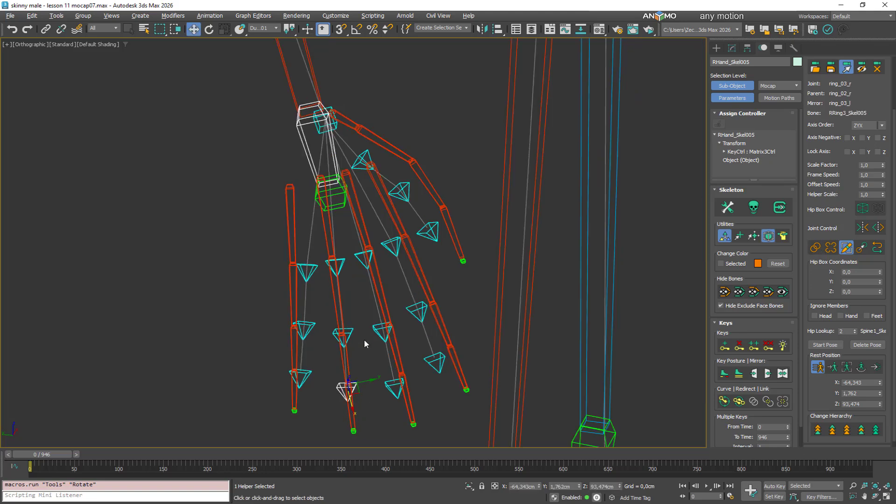
# Step: Link the three right pinky joints to the matching pinky bones from knuckle to fingertip
pyautogui.click(306, 272)
pyautogui.click(816, 248)
pyautogui.click(292, 299)
pyautogui.click(304, 330)
pyautogui.click(816, 248)
pyautogui.click(293, 351)
pyautogui.click(300, 379)
pyautogui.click(816, 248)
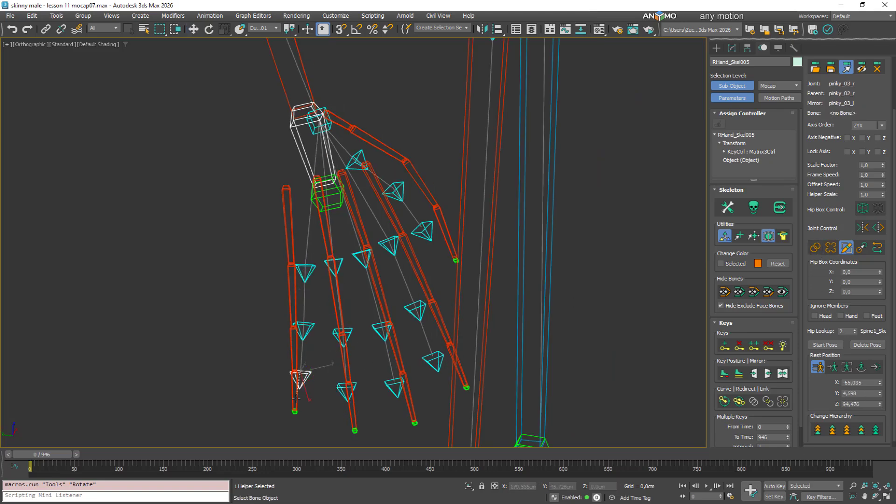
pyautogui.click(294, 393)
# Step: Link the thigh_r joint to the RPelvis bone
pyautogui.scroll(-6, 354, 280)
pyautogui.click(547, 267)
pyautogui.moveTo(532, 387); pyautogui.dragTo(524, 260, button='middle')
# Step: Adjust the scale factor of the calf_r joint so it moves up into the green knee bone
pyautogui.click(515, 318)
pyautogui.moveTo(573, 341); pyautogui.dragTo(582, 243, button='middle')
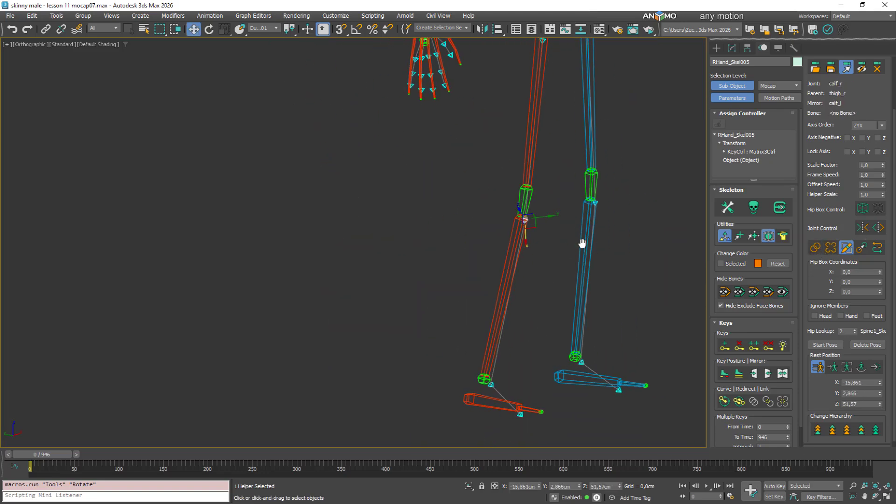
pyautogui.scroll(3, 574, 228)
pyautogui.click(883, 168)
pyautogui.moveTo(571, 300); pyautogui.dragTo(581, 216, button='middle')
pyautogui.keyDown('alt'); pyautogui.moveTo(581, 216); pyautogui.dragTo(591, 217, button='middle'); pyautogui.keyUp('alt')
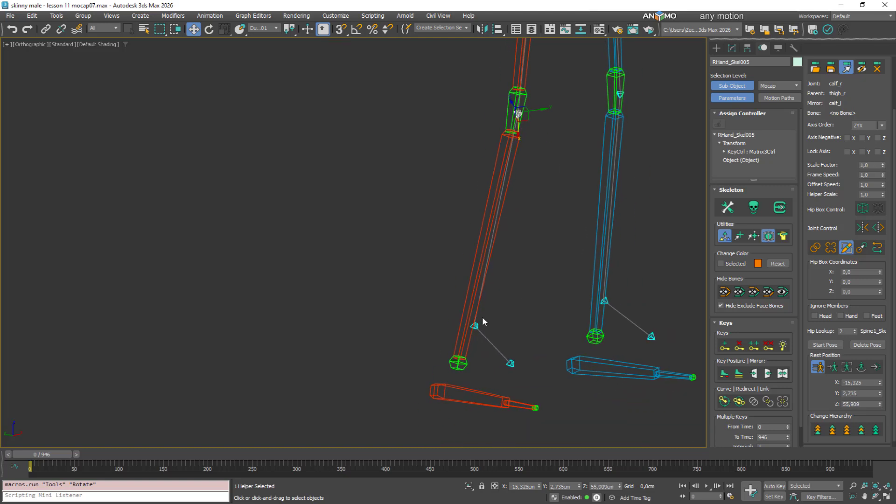
# Step: Set the scale factor of the foot_r joint to 1,17 so it drops to the green ankle bone
pyautogui.click(474, 326)
pyautogui.click(474, 326)
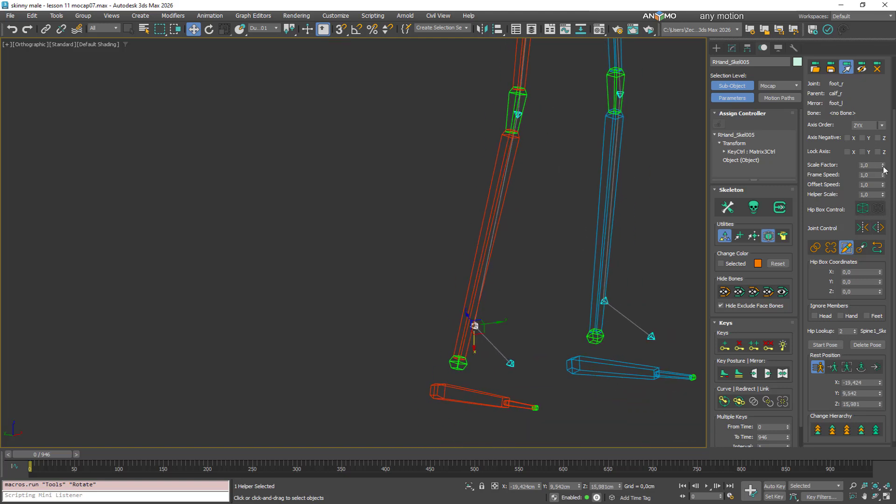
pyautogui.moveTo(883, 167); pyautogui.dragTo(883, 154)
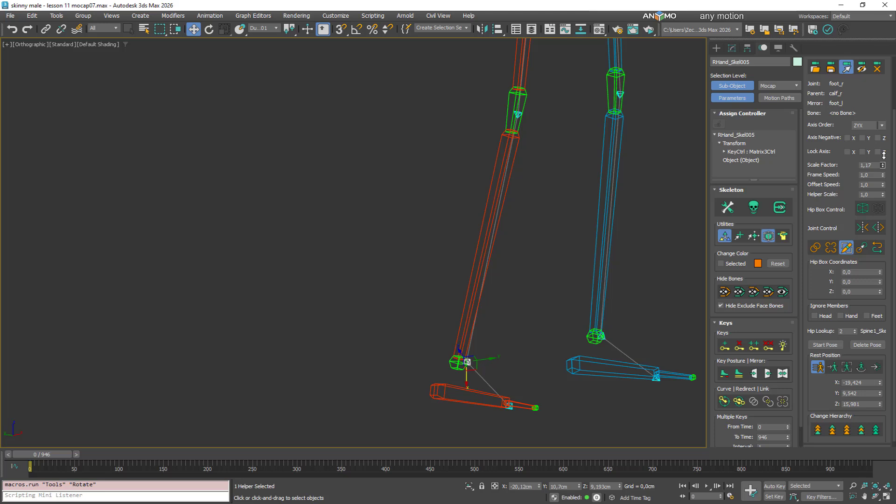
# Step: Link the calf_r joint to the RKnee bone
pyautogui.moveTo(578, 167); pyautogui.dragTo(530, 242, button='middle')
pyautogui.keyDown('alt'); pyautogui.moveTo(530, 242); pyautogui.dragTo(506, 259, button='middle'); pyautogui.keyUp('alt')
pyautogui.click(469, 210)
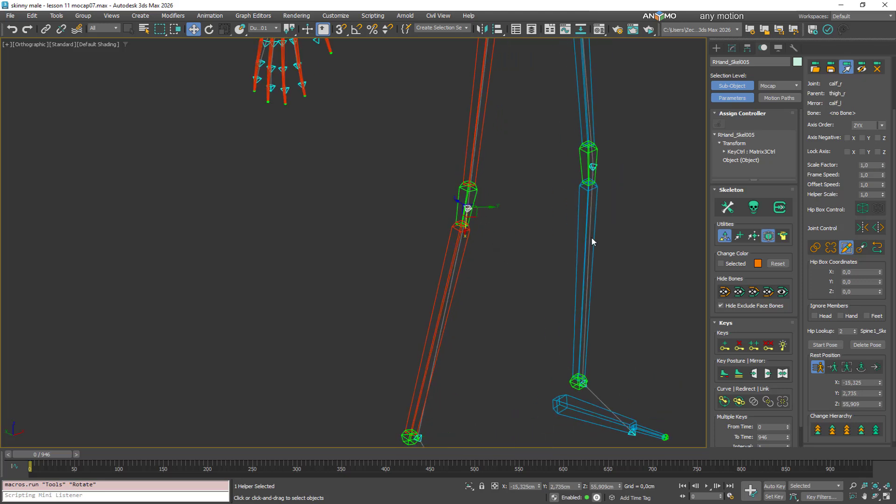
pyautogui.click(816, 249)
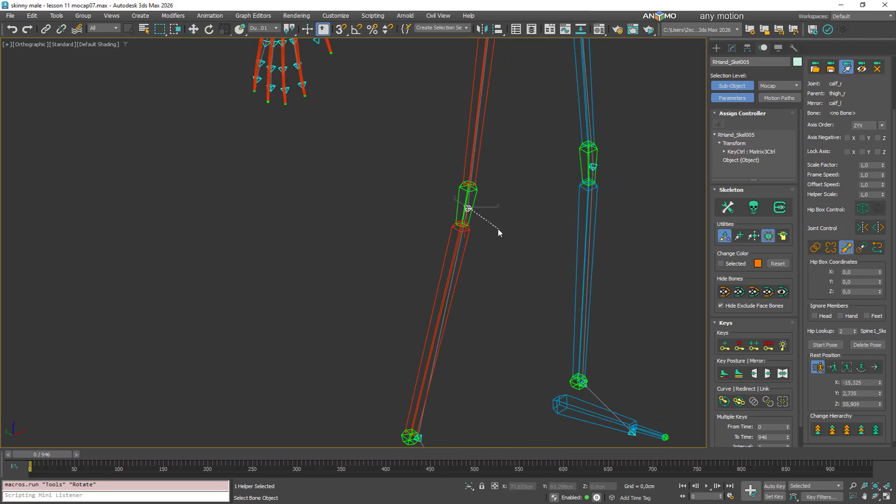
pyautogui.click(473, 198)
# Step: Link the foot_r joint to the RAnkle bone and the ball_r joint to the RMainToe bone
pyautogui.moveTo(455, 380); pyautogui.dragTo(488, 214, button='middle')
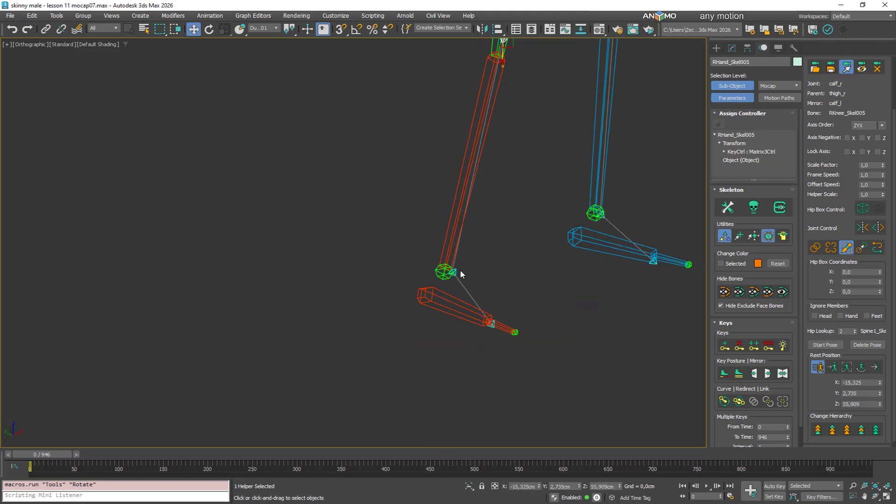
pyautogui.click(453, 272)
pyautogui.click(815, 248)
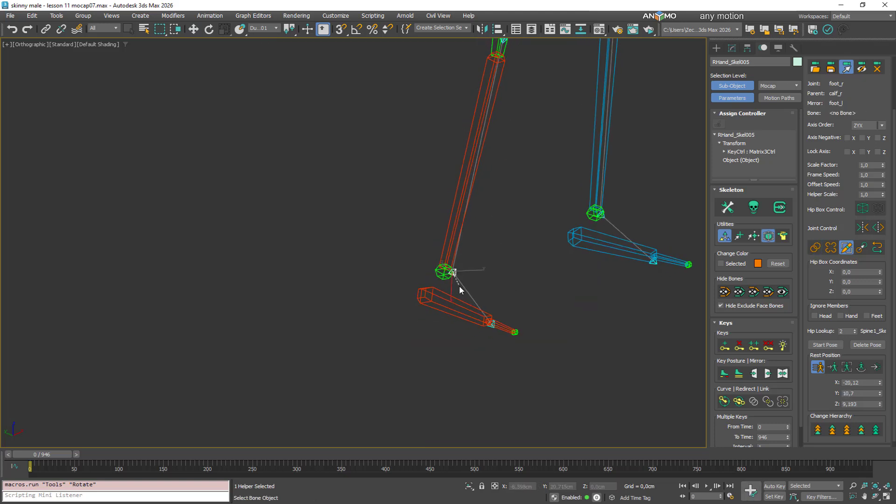
pyautogui.click(489, 319)
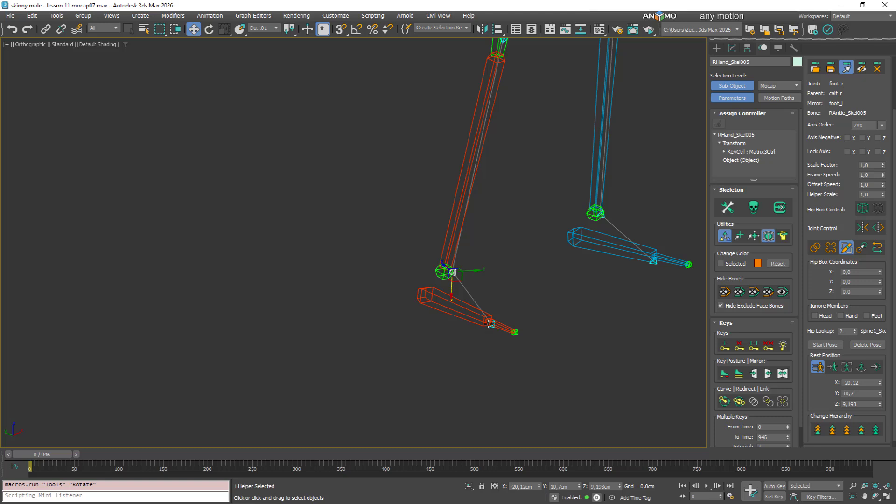
pyautogui.click(489, 324)
pyautogui.click(815, 248)
pyautogui.click(507, 328)
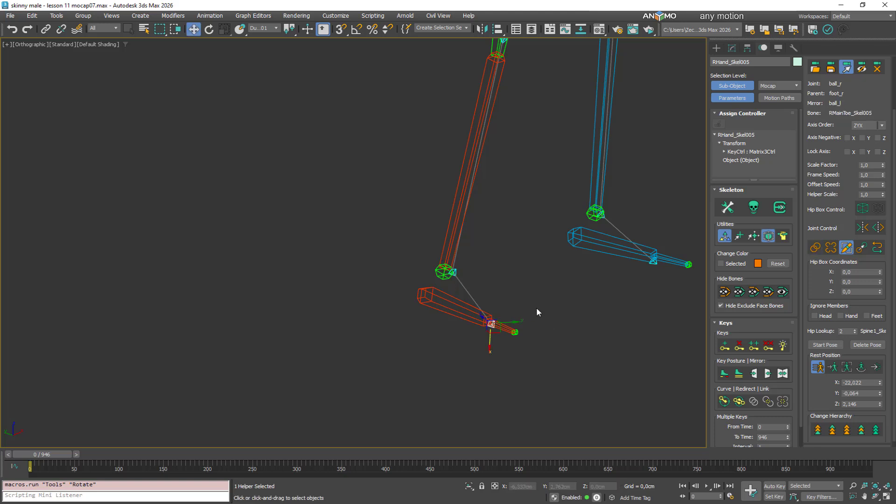
# Step: Leave rest pose editing and turn on the alignment of the mocap joints to their linked bones
pyautogui.scroll(-6, 525, 294)
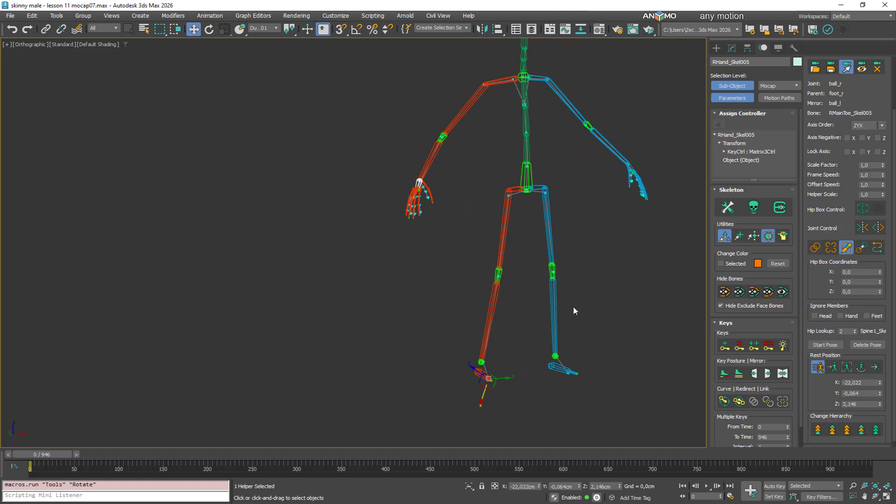
pyautogui.moveTo(573, 307); pyautogui.dragTo(567, 354, button='middle')
pyautogui.click(817, 368)
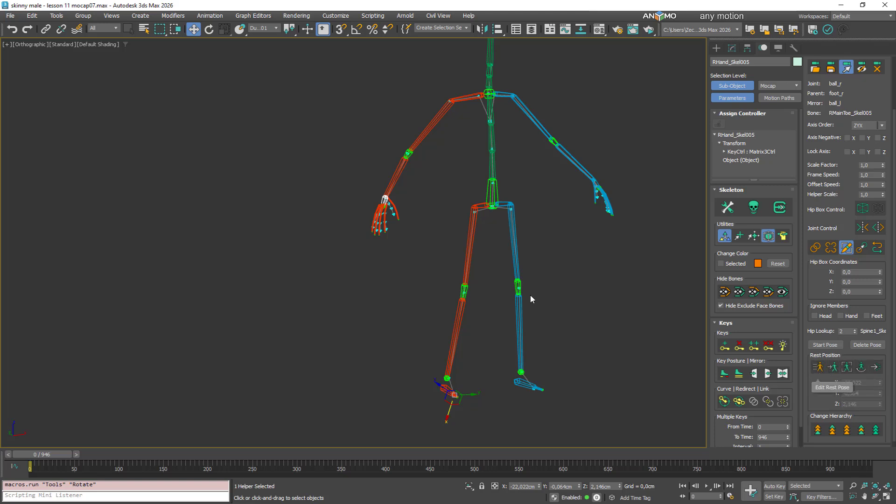
pyautogui.click(861, 247)
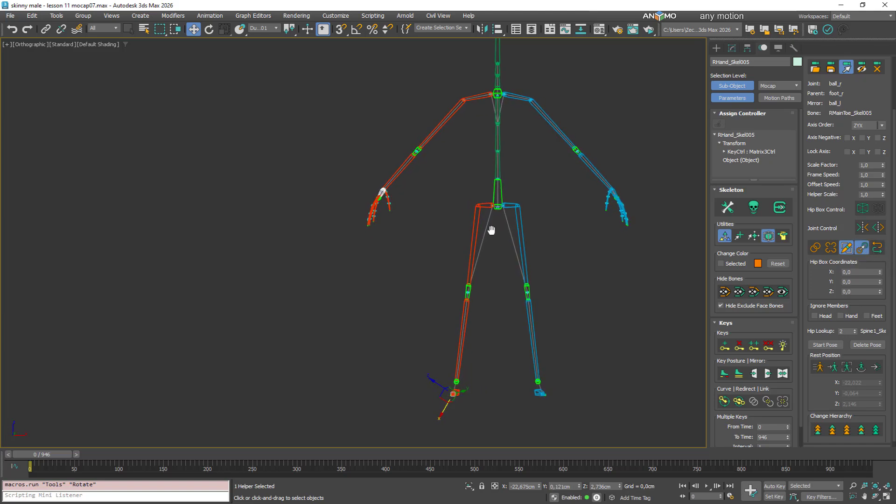
pyautogui.scroll(5, 491, 230)
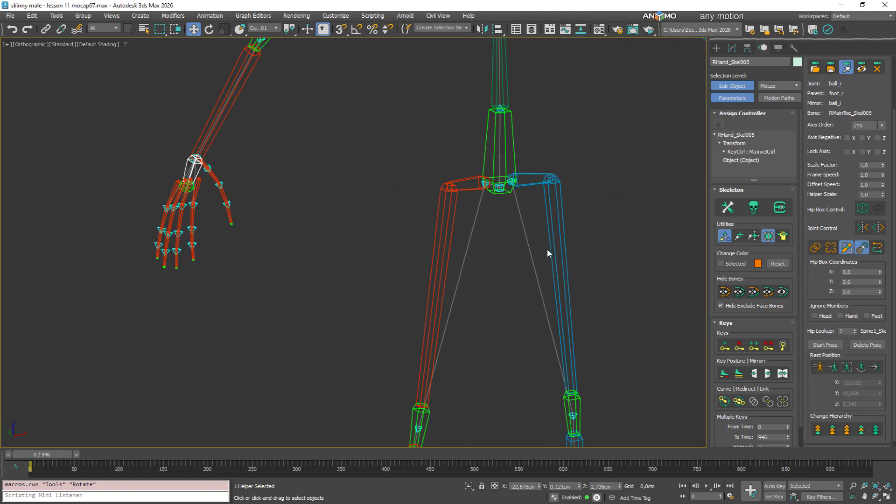
# Step: Turn the joint alignment off and relink the thigh_r joint to the RUpperLeg bone
pyautogui.click(862, 248)
pyautogui.click(455, 200)
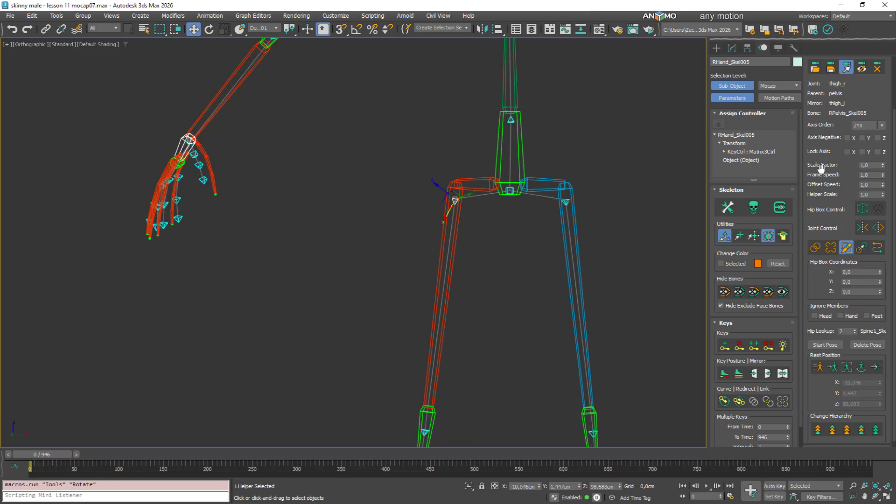
pyautogui.scroll(-2, 451, 260)
pyautogui.keyDown('alt'); pyautogui.moveTo(527, 256); pyautogui.dragTo(456, 218, button='middle'); pyautogui.keyUp('alt')
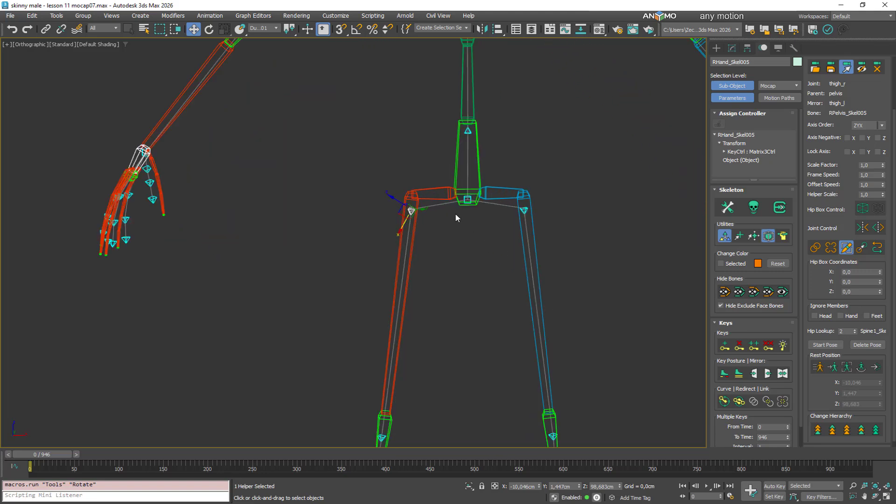
pyautogui.click(812, 248)
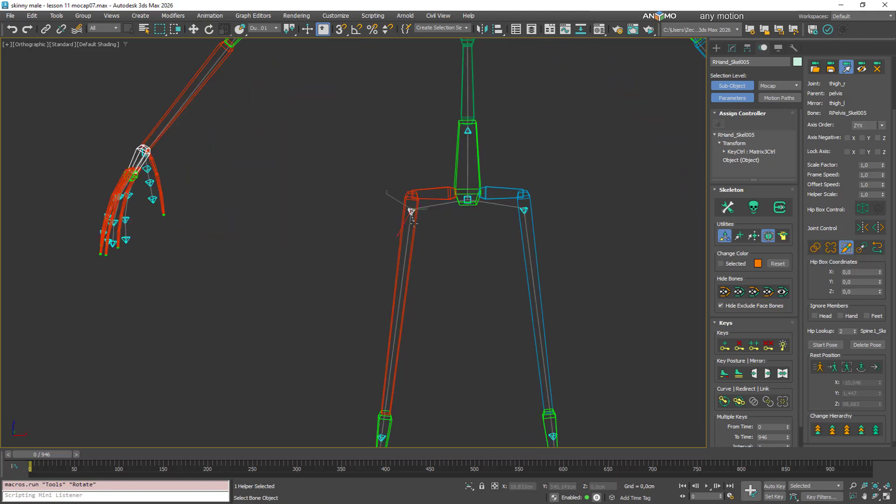
pyautogui.click(412, 243)
pyautogui.scroll(-4, 580, 246)
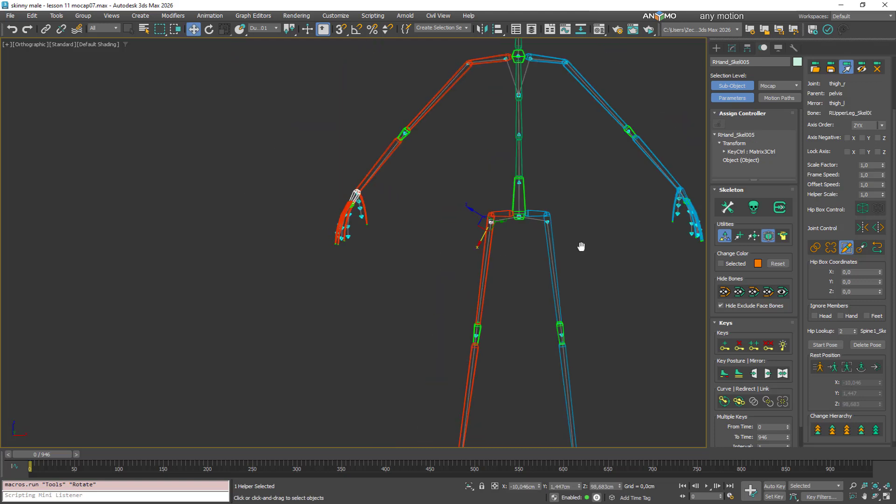
# Step: Turn the joint alignment back on and check the joints against the hips, legs and right hand
pyautogui.click(863, 250)
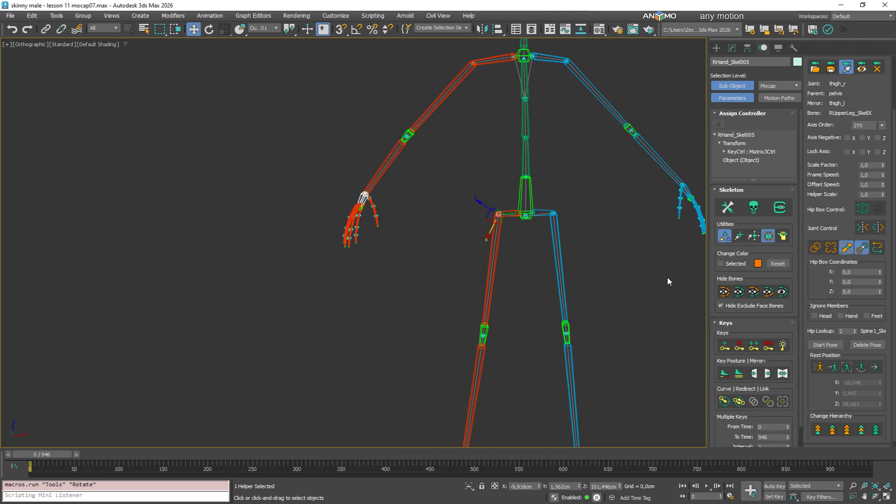
pyautogui.moveTo(580, 276)
pyautogui.keyDown('alt'); pyautogui.mouseDown(button='middle')
pyautogui.moveTo(602, 257)
pyautogui.moveTo(644, 274)
pyautogui.moveTo(738, 275)
pyautogui.moveTo(640, 284)
pyautogui.moveTo(623, 295)
pyautogui.mouseUp(button='middle'); pyautogui.keyUp('alt')
pyautogui.scroll(3, 426, 292)
pyautogui.scroll(-6, 438, 232)
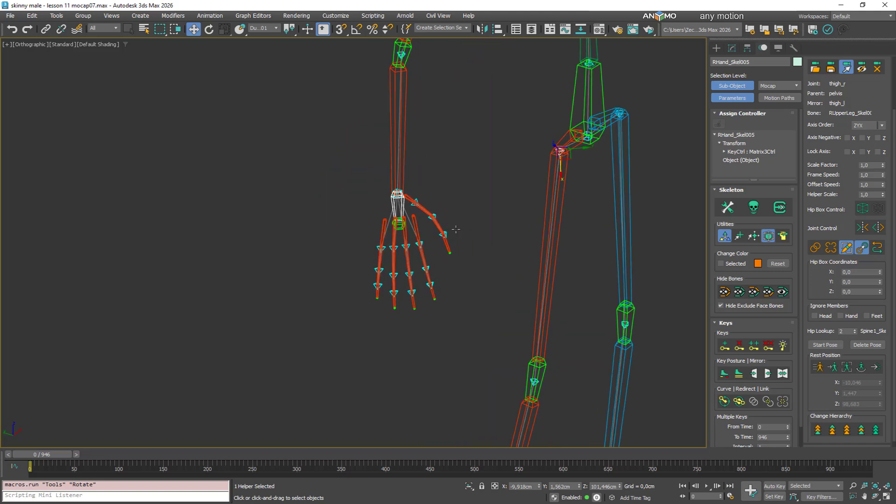
# Step: Turn on the motion drive for the skeleton and preview the motion from several angles up to frame 80
pyautogui.moveTo(470, 280); pyautogui.dragTo(443, 345, button='middle')
pyautogui.keyDown('alt'); pyautogui.moveTo(443, 345); pyautogui.dragTo(479, 341, button='middle'); pyautogui.keyUp('alt')
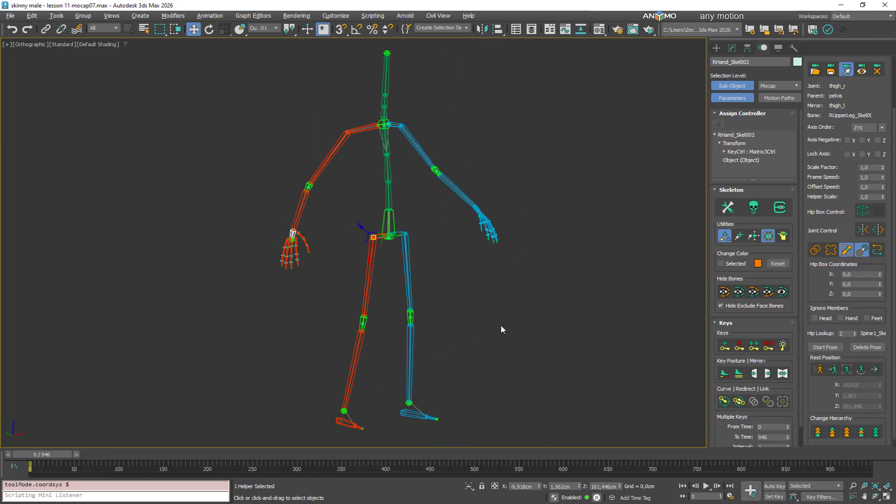
pyautogui.click(877, 251)
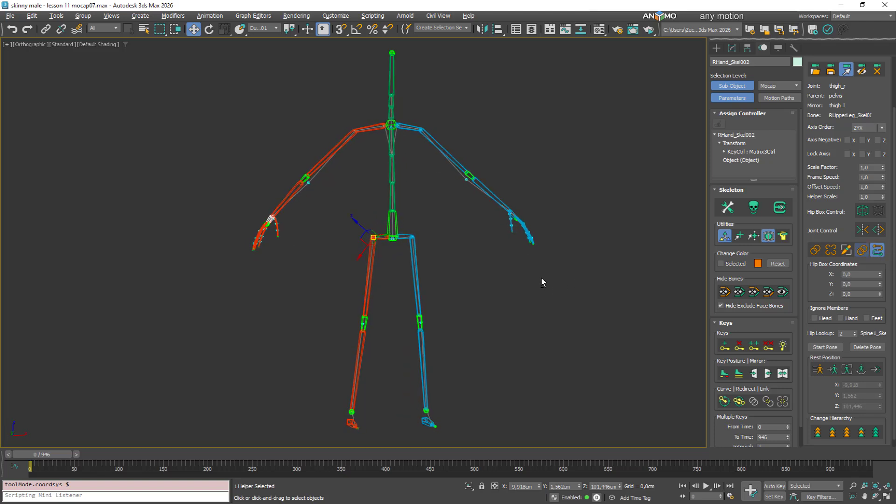
pyautogui.moveTo(62, 451); pyautogui.dragTo(75, 452)
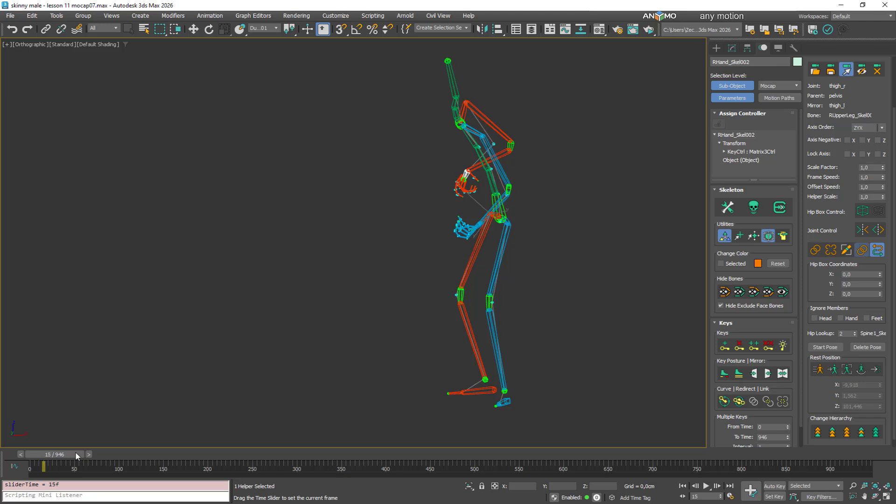
pyautogui.keyDown('alt'); pyautogui.moveTo(497, 298); pyautogui.dragTo(459, 314, button='middle'); pyautogui.keyUp('alt')
pyautogui.moveTo(72, 452); pyautogui.dragTo(94, 451)
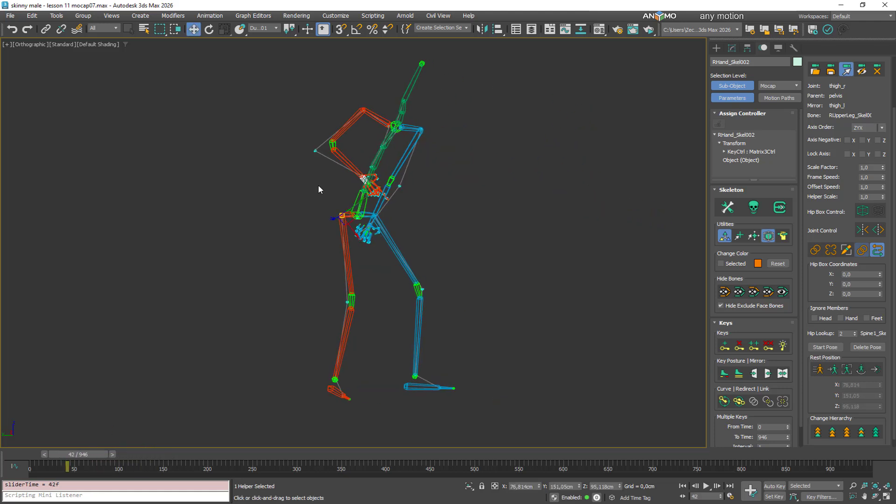
pyautogui.keyDown('alt'); pyautogui.moveTo(319, 187); pyautogui.dragTo(281, 191, button='middle'); pyautogui.keyUp('alt')
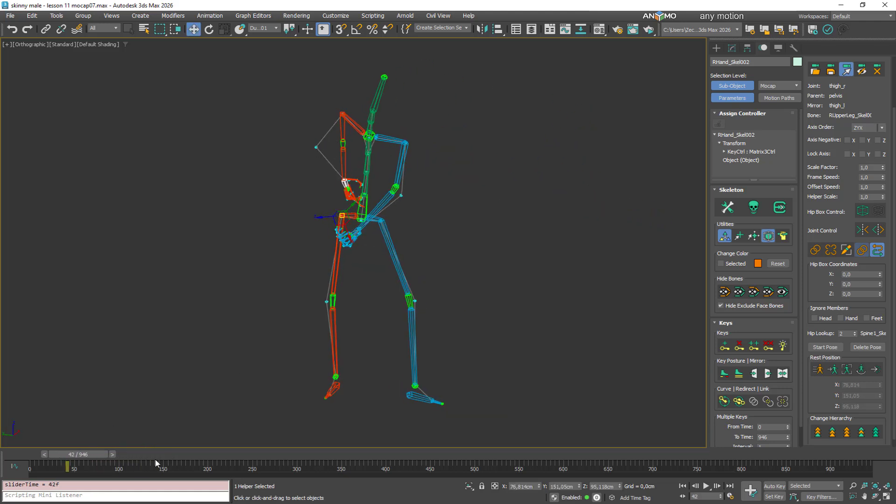
pyautogui.moveTo(89, 457); pyautogui.dragTo(122, 447)
pyautogui.keyDown('alt'); pyautogui.moveTo(314, 318); pyautogui.dragTo(394, 330, button='middle'); pyautogui.keyUp('alt')
# Step: Switch the skeleton from the motion drive back to joint alignment and leave joint sub-object editing
pyautogui.click(881, 254)
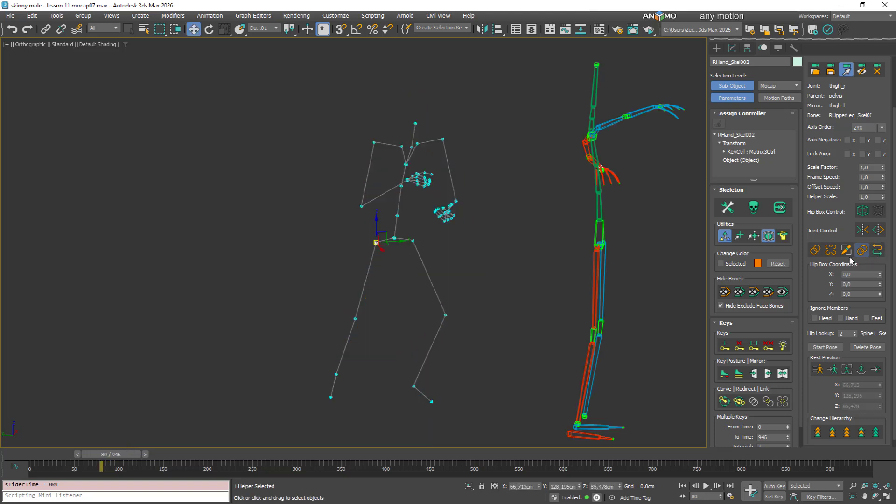
pyautogui.click(849, 254)
pyautogui.moveTo(610, 294); pyautogui.dragTo(445, 284, button='middle')
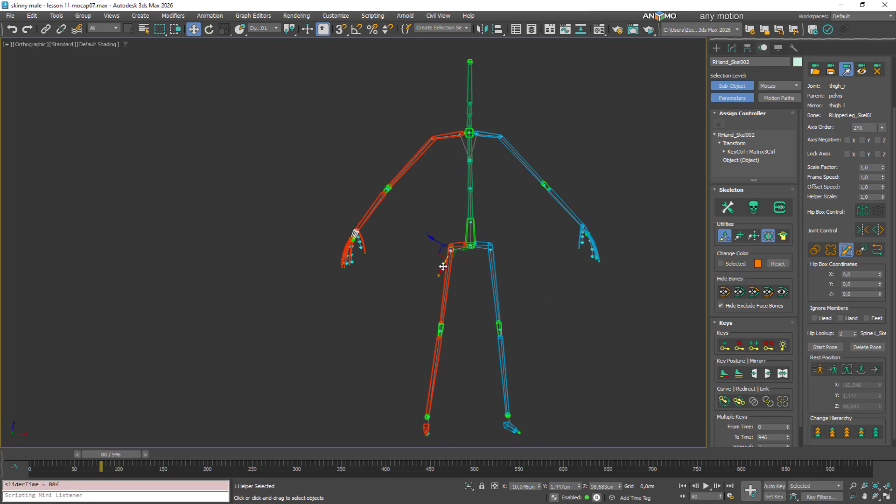
pyautogui.click(849, 76)
# Step: Move the right elbow away from the body along its local Z axis, off the mocap elbow joint
pyautogui.scroll(2, 391, 189)
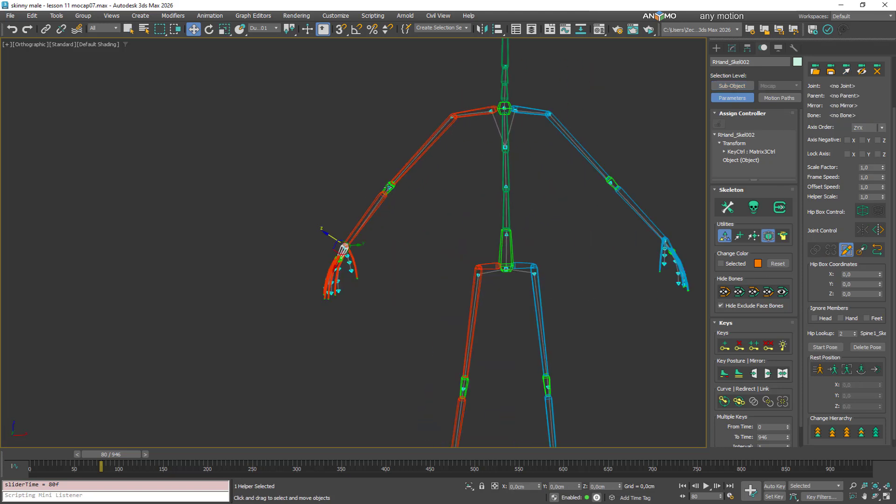
pyautogui.click(389, 192)
pyautogui.keyDown('alt'); pyautogui.moveTo(390, 192); pyautogui.dragTo(384, 171, button='middle'); pyautogui.keyUp('alt')
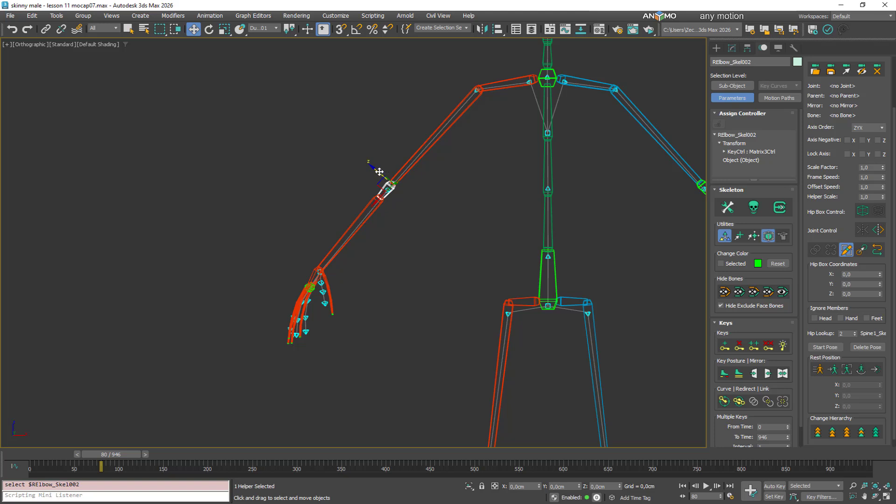
pyautogui.moveTo(376, 170); pyautogui.dragTo(363, 151)
# Step: Rotate the right hand about 10 degrees around X and about 2.6 degrees around Z to line up with its joints
pyautogui.click(315, 274)
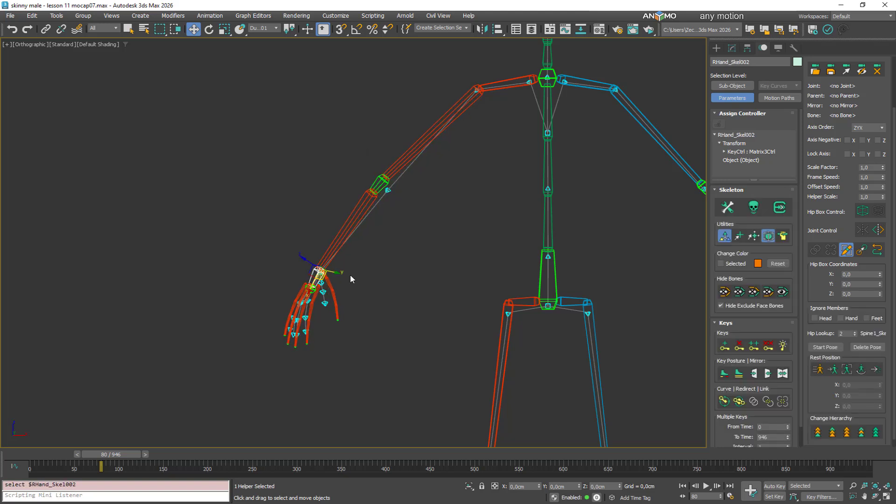
pyautogui.rightClick(369, 268)
pyautogui.click(387, 284)
pyautogui.scroll(3, 312, 280)
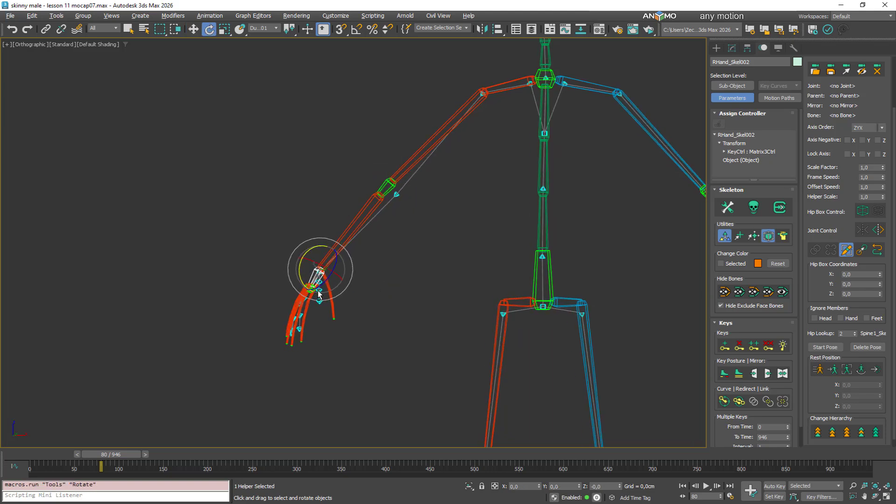
pyautogui.moveTo(315, 260); pyautogui.dragTo(312, 258)
pyautogui.keyDown('alt'); pyautogui.moveTo(312, 258); pyautogui.dragTo(464, 273, button='middle'); pyautogui.keyUp('alt')
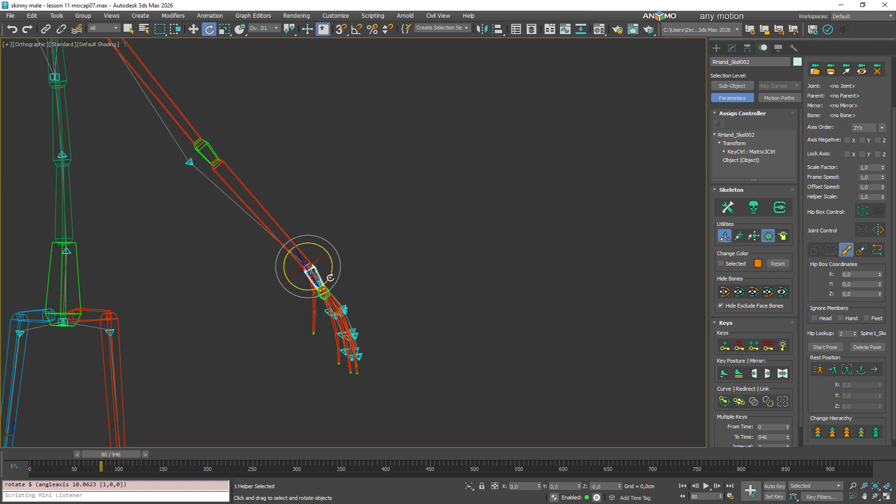
pyautogui.moveTo(330, 276); pyautogui.dragTo(331, 274)
pyautogui.keyDown('alt'); pyautogui.moveTo(238, 322); pyautogui.dragTo(327, 276, button='middle'); pyautogui.keyUp('alt')
pyautogui.moveTo(320, 277); pyautogui.dragTo(323, 276)
pyautogui.keyDown('alt'); pyautogui.moveTo(417, 315); pyautogui.dragTo(338, 312, button='middle'); pyautogui.keyUp('alt')
pyautogui.scroll(-6, 376, 316)
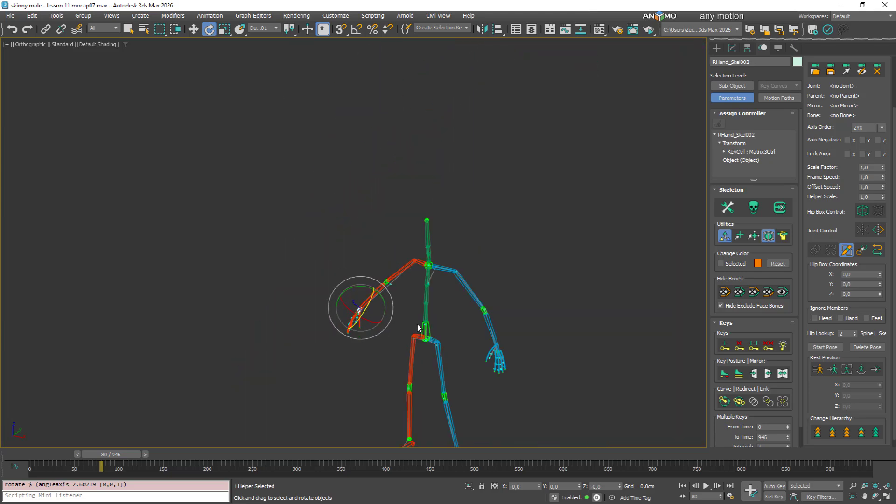
# Step: Move the right knee outward about 6.2 cm along its local Z axis
pyautogui.keyDown('alt'); pyautogui.moveTo(418, 326); pyautogui.dragTo(487, 346, button='middle'); pyautogui.keyUp('alt')
pyautogui.moveTo(488, 346); pyautogui.dragTo(507, 268, button='middle')
pyautogui.scroll(3, 443, 299)
pyautogui.click(434, 288)
pyautogui.rightClick(460, 278)
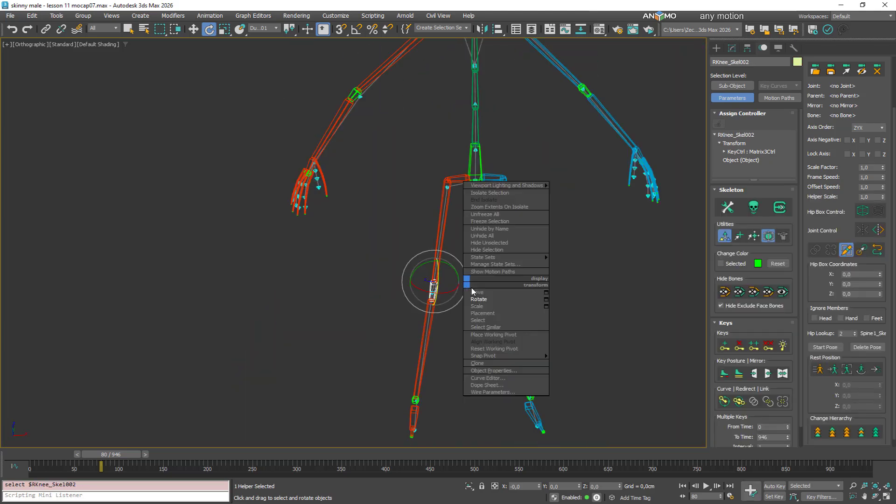
pyautogui.click(475, 286)
pyautogui.moveTo(415, 279); pyautogui.dragTo(400, 276)
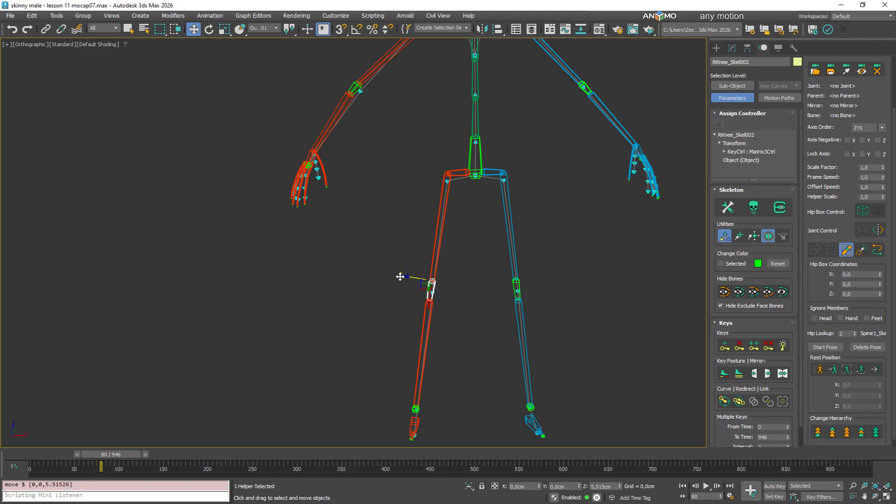
# Step: Mirror the adjusted right-side posture onto the left limbs and apply the start pose
pyautogui.click(764, 372)
pyautogui.scroll(-3, 422, 294)
pyautogui.keyDown('alt'); pyautogui.moveTo(422, 294); pyautogui.dragTo(446, 286, button='middle'); pyautogui.keyUp('alt')
pyautogui.moveTo(496, 298); pyautogui.dragTo(516, 312, button='middle')
pyautogui.click(825, 348)
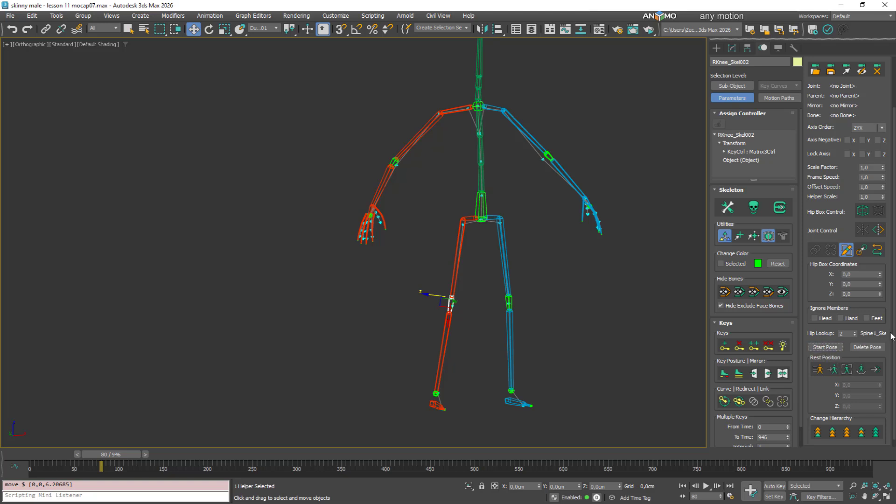
# Step: Turn the motion drive back on and scrub the animation to frame 0, undoing the last scene operation
pyautogui.click(877, 250)
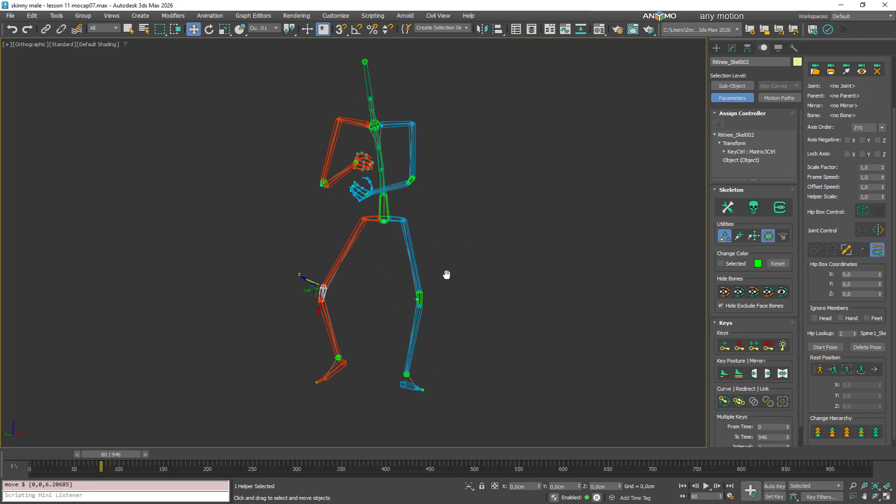
pyautogui.moveTo(458, 270); pyautogui.dragTo(443, 276, button='middle')
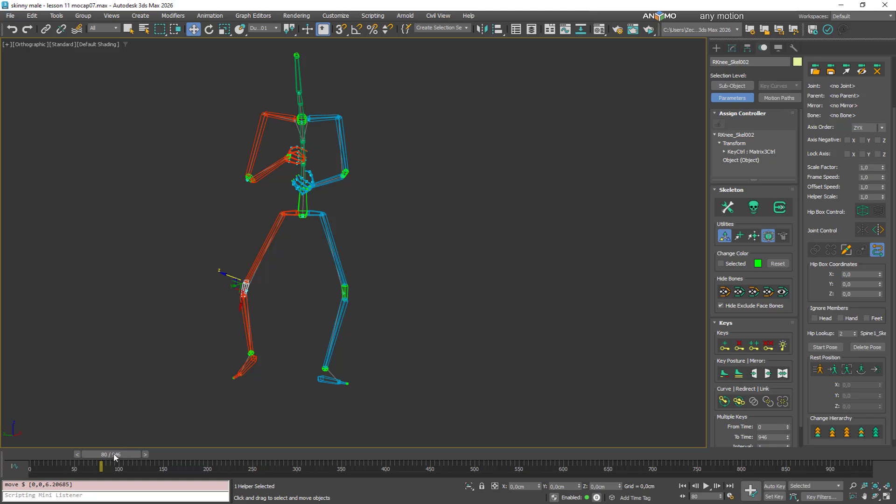
pyautogui.moveTo(114, 456); pyautogui.dragTo(15, 440)
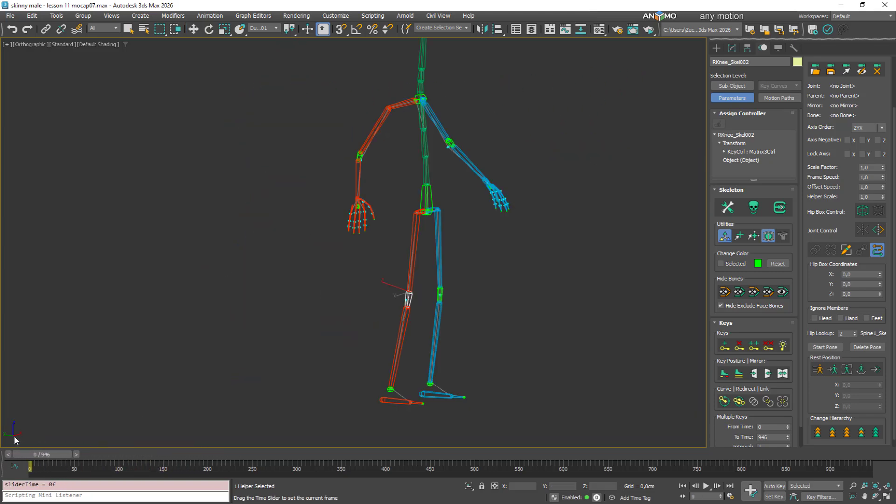
pyautogui.hotkey('ctrl', 'z')
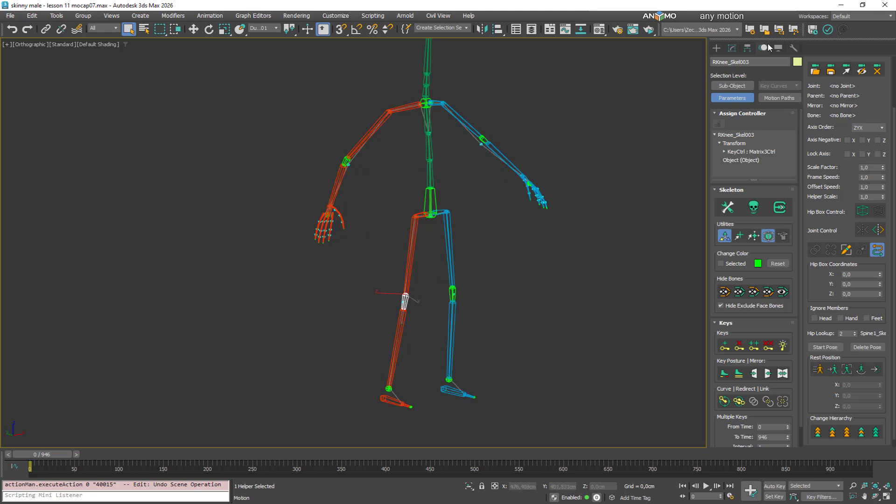
# Step: Unhide the Geometry category and inspect the character mesh in motion at frame 44
pyautogui.click(779, 48)
pyautogui.click(718, 161)
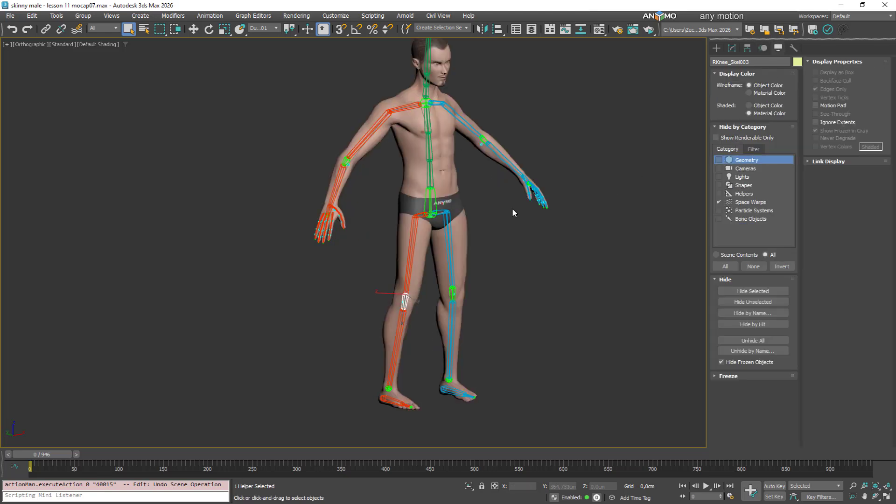
pyautogui.moveTo(485, 221); pyautogui.dragTo(449, 216, button='middle')
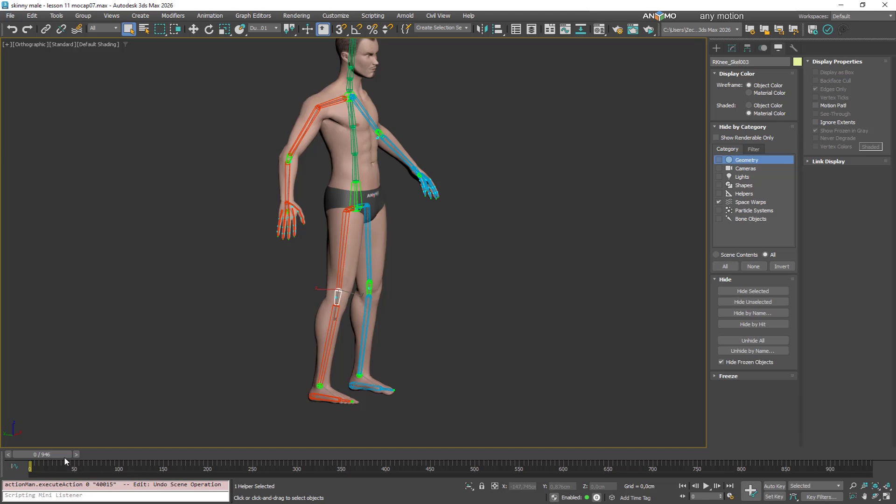
pyautogui.moveTo(64, 455); pyautogui.dragTo(97, 453)
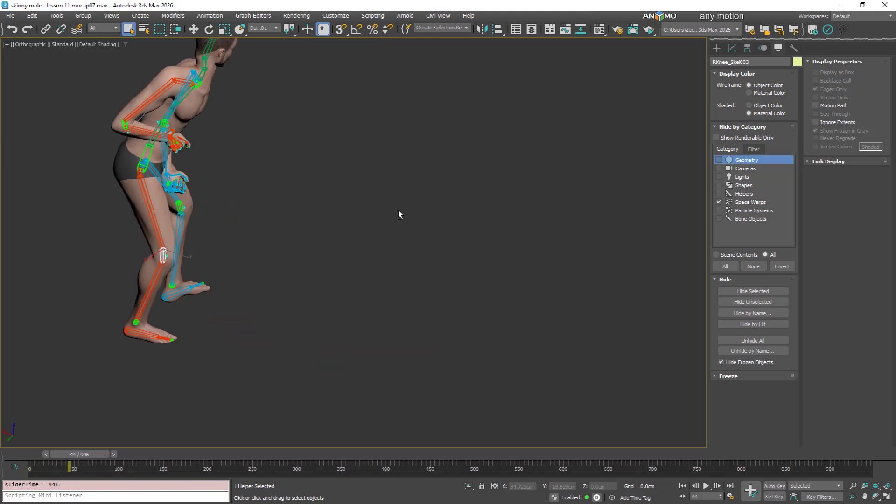
pyautogui.keyDown('alt'); pyautogui.moveTo(399, 215); pyautogui.dragTo(438, 215, button='middle'); pyautogui.keyUp('alt')
pyautogui.moveTo(190, 157); pyautogui.dragTo(254, 204, button='middle')
pyautogui.keyDown('alt'); pyautogui.moveTo(255, 204); pyautogui.dragTo(165, 206, button='middle'); pyautogui.keyUp('alt')
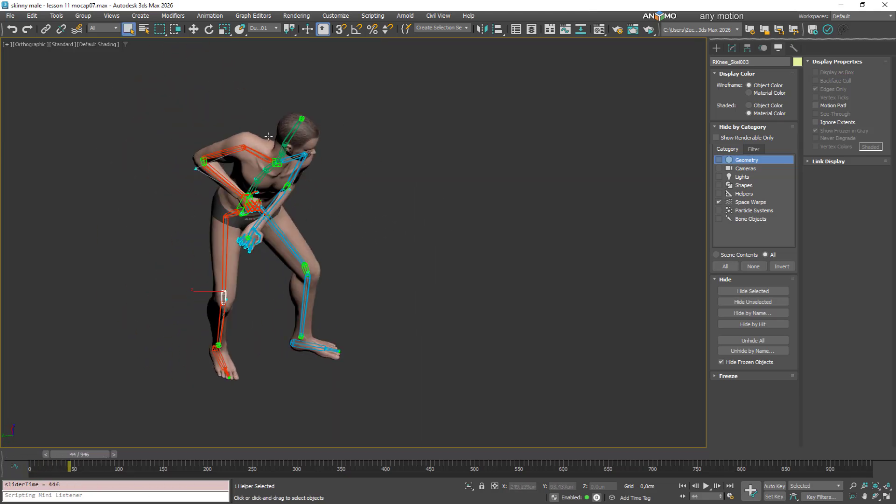
pyautogui.keyDown('alt'); pyautogui.moveTo(222, 145); pyautogui.dragTo(409, 244, button='middle'); pyautogui.keyUp('alt')
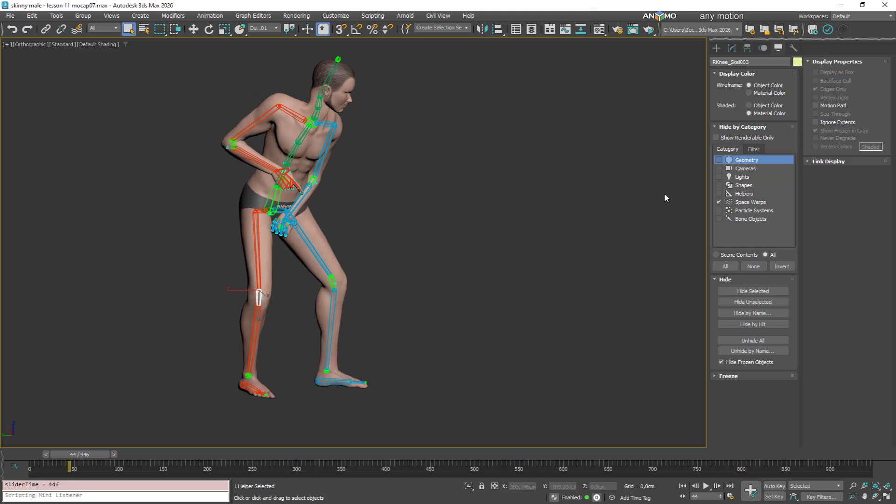
# Step: Hide the Geometry category and switch from the motion drive to joint alignment for adjusting the right upper arm
pyautogui.click(719, 160)
pyautogui.scroll(3, 301, 133)
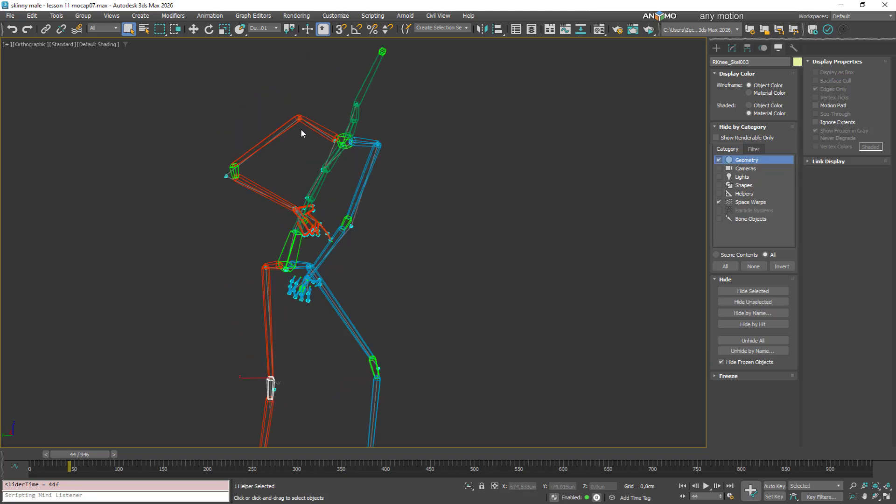
pyautogui.click(292, 123)
pyautogui.keyDown('alt'); pyautogui.moveTo(310, 151); pyautogui.dragTo(373, 150, button='middle'); pyautogui.keyUp('alt')
pyautogui.rightClick(390, 123)
pyautogui.press('Escape')
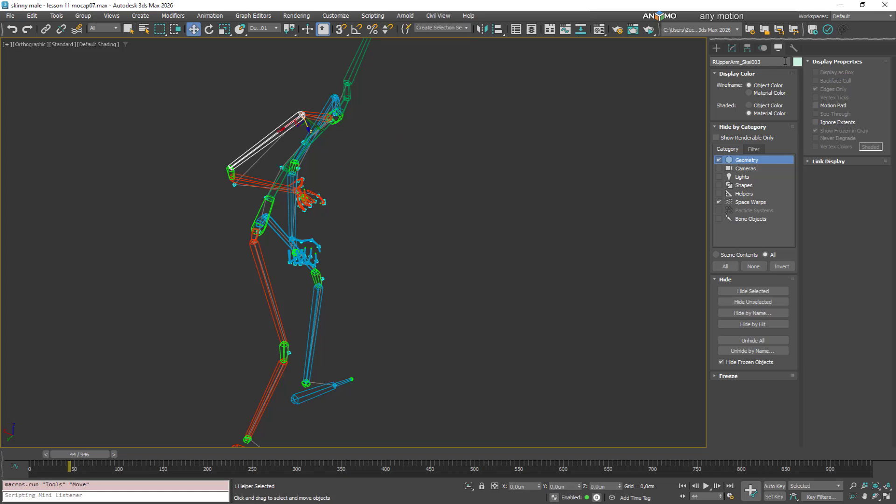
pyautogui.click(762, 48)
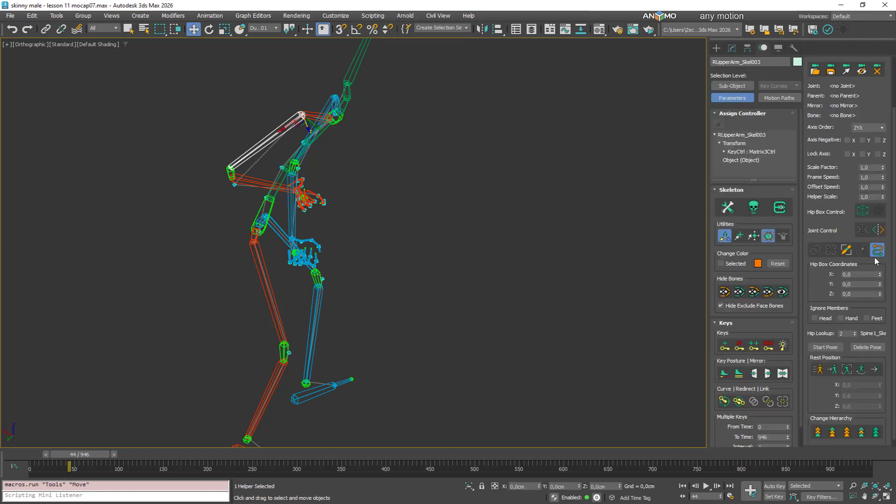
pyautogui.click(878, 253)
# Step: Move the right upper arm forward in the View coordinate system, to about 8 cm on the Y axis
pyautogui.keyDown('alt'); pyautogui.moveTo(388, 248); pyautogui.dragTo(469, 179, button='middle'); pyautogui.keyUp('alt')
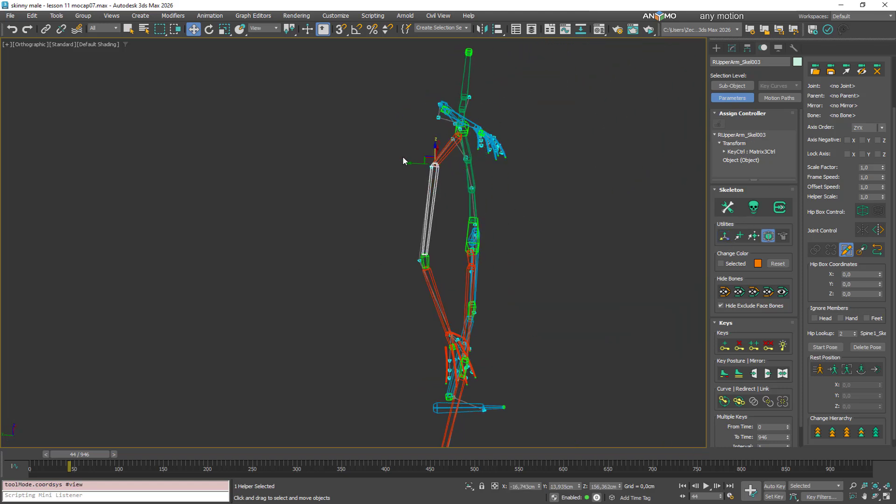
pyautogui.keyDown('alt'); pyautogui.moveTo(404, 160); pyautogui.dragTo(413, 159, button='middle'); pyautogui.keyUp('alt')
pyautogui.moveTo(406, 164); pyautogui.dragTo(429, 163)
pyautogui.keyDown('alt'); pyautogui.moveTo(429, 164); pyautogui.dragTo(502, 187, button='middle'); pyautogui.keyUp('alt')
pyautogui.moveTo(452, 168); pyautogui.dragTo(446, 167)
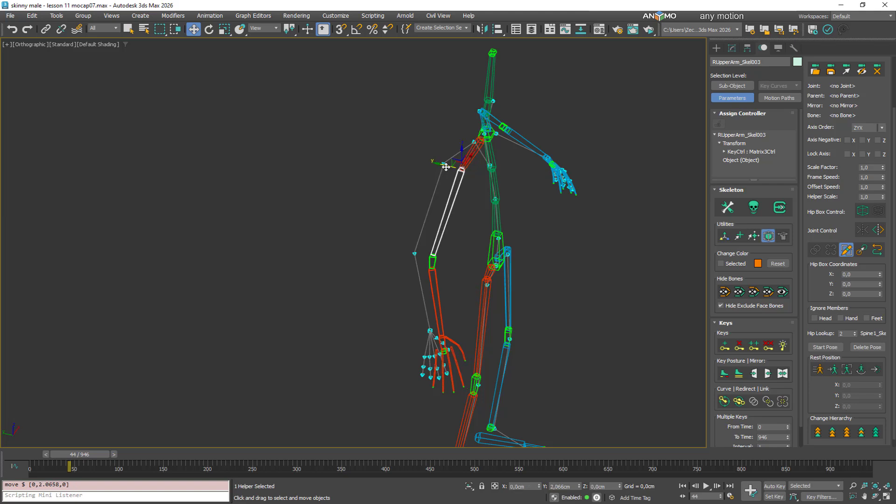
pyautogui.moveTo(498, 200)
pyautogui.keyDown('alt'); pyautogui.mouseDown(button='middle')
pyautogui.moveTo(570, 243)
pyautogui.moveTo(538, 258)
pyautogui.moveTo(506, 211)
pyautogui.mouseUp(button='middle'); pyautogui.keyUp('alt')
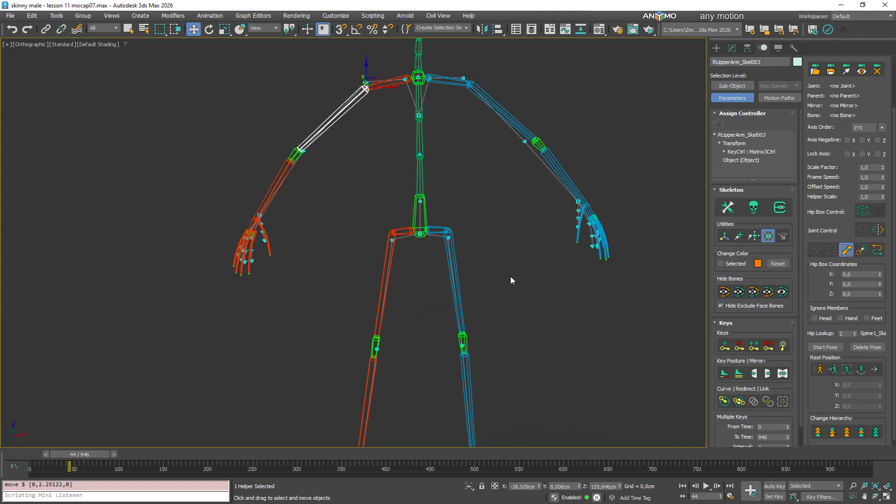
pyautogui.keyDown('alt'); pyautogui.moveTo(510, 280); pyautogui.dragTo(569, 298, button='middle'); pyautogui.keyUp('alt')
pyautogui.scroll(-2, 511, 285)
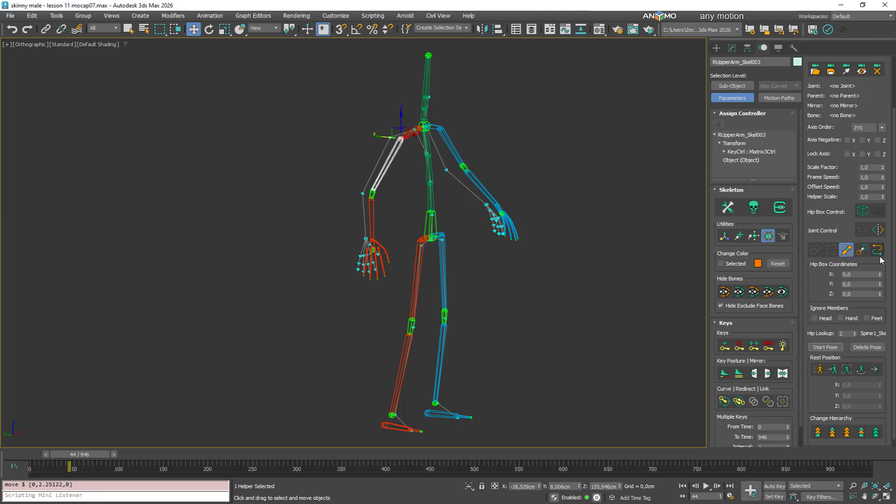
# Step: Turn the motion drive back on and unhide the Geometry category to check the shoulder on the mesh
pyautogui.click(879, 254)
pyautogui.keyDown('alt'); pyautogui.moveTo(427, 295); pyautogui.dragTo(503, 308, button='middle'); pyautogui.keyUp('alt')
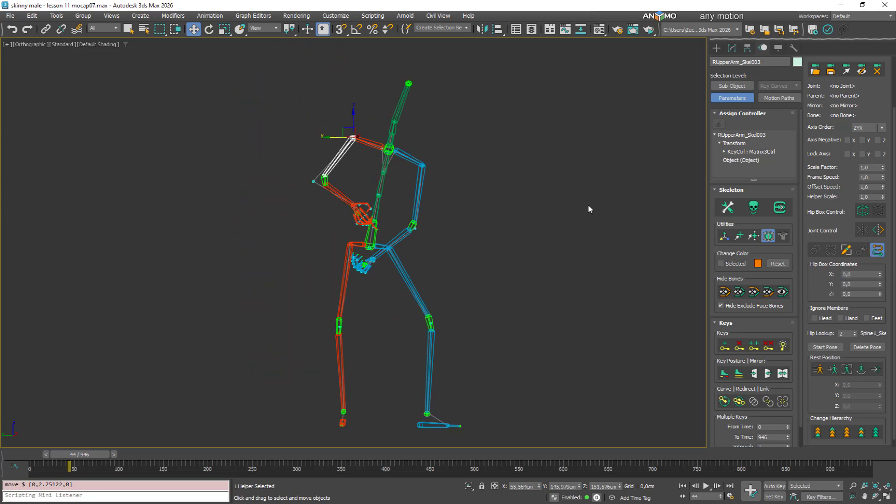
pyautogui.click(778, 48)
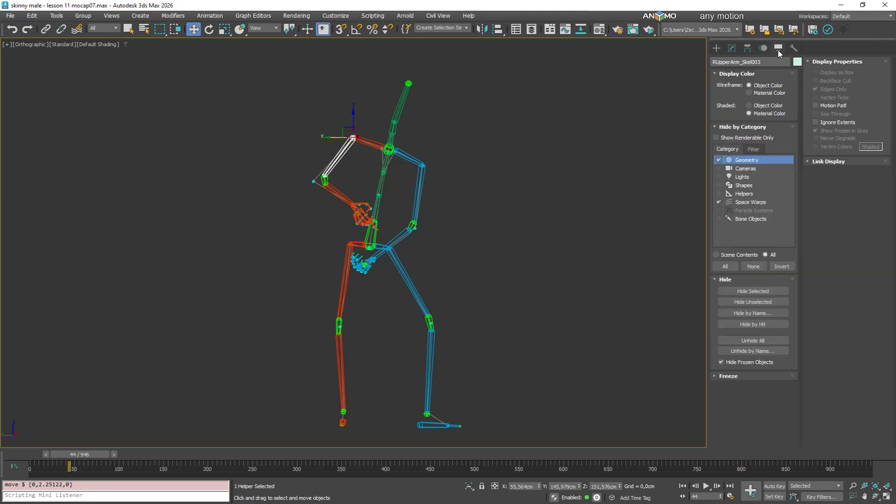
pyautogui.click(719, 160)
pyautogui.keyDown('alt'); pyautogui.moveTo(646, 181); pyautogui.dragTo(393, 134, button='middle'); pyautogui.keyUp('alt')
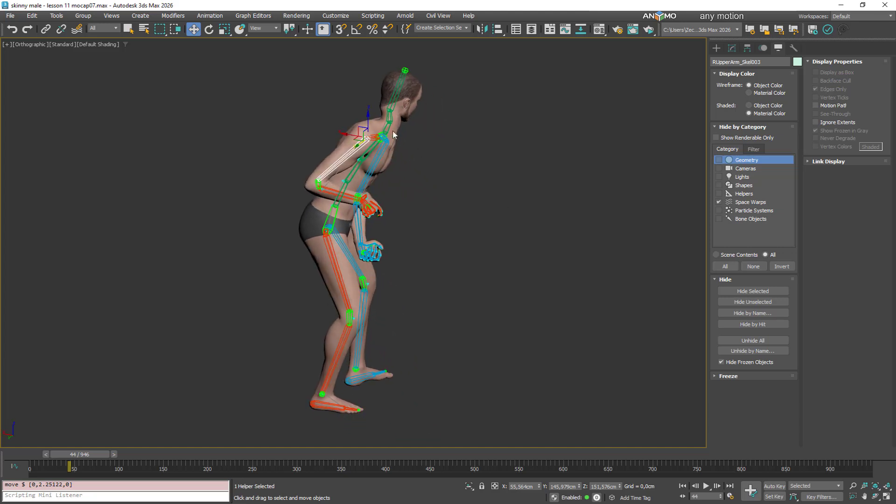
# Step: Hide the Geometry category again, turn off the motion drive and re-enable joint alignment
pyautogui.scroll(3, 393, 134)
pyautogui.keyDown('alt'); pyautogui.moveTo(514, 182); pyautogui.dragTo(484, 170, button='middle'); pyautogui.keyUp('alt')
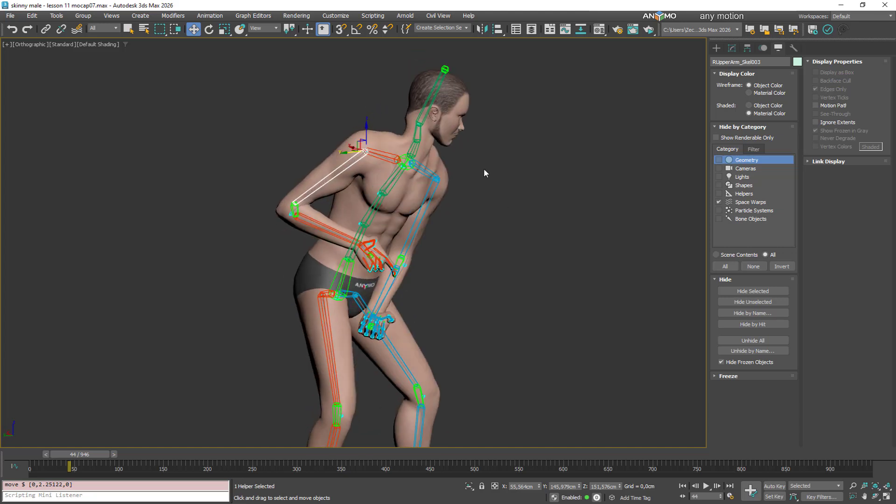
pyautogui.click(718, 160)
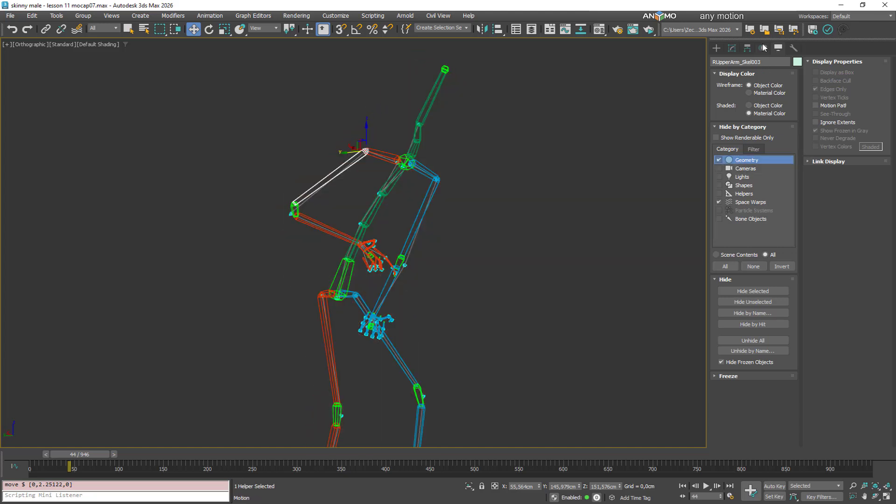
pyautogui.click(763, 48)
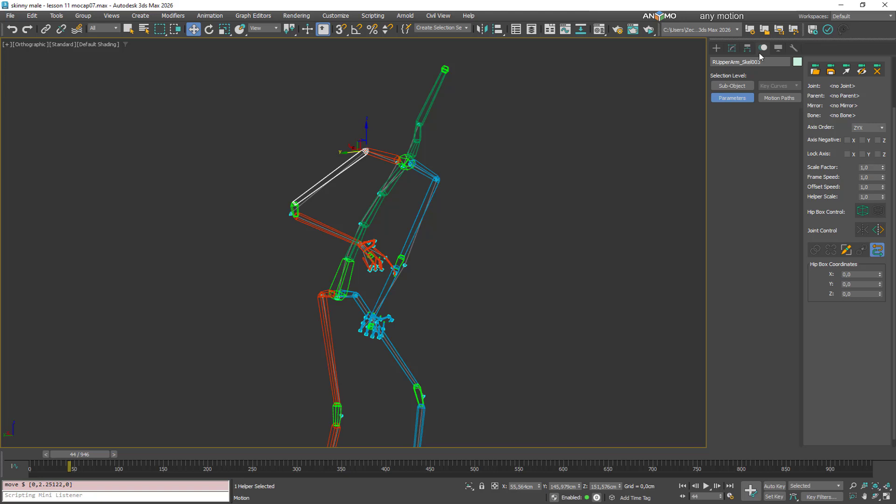
pyautogui.click(876, 251)
pyautogui.click(846, 252)
# Step: Move the head joint along the Y axis to about 2.8 cm to align it with the mocap joint
pyautogui.moveTo(466, 228)
pyautogui.keyDown('alt'); pyautogui.mouseDown(button='middle')
pyautogui.moveTo(368, 291)
pyautogui.moveTo(184, 302)
pyautogui.moveTo(326, 299)
pyautogui.moveTo(471, 210)
pyautogui.moveTo(452, 181)
pyautogui.moveTo(460, 150)
pyautogui.mouseUp(button='middle'); pyautogui.keyUp('alt')
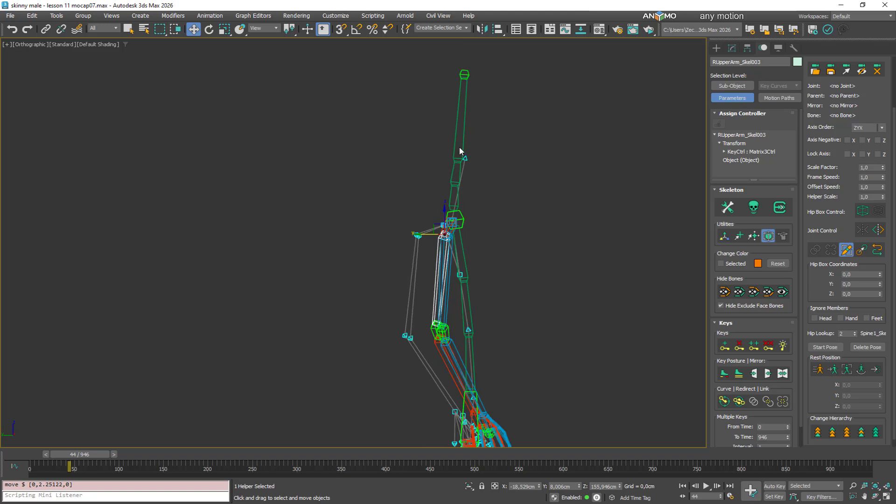
pyautogui.click(458, 158)
pyautogui.scroll(3, 468, 164)
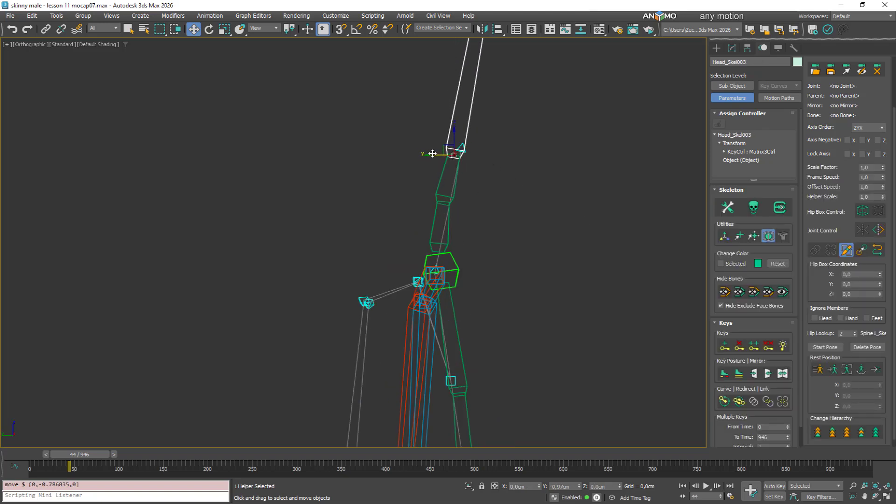
pyautogui.moveTo(521, 184); pyautogui.dragTo(511, 296, button='middle')
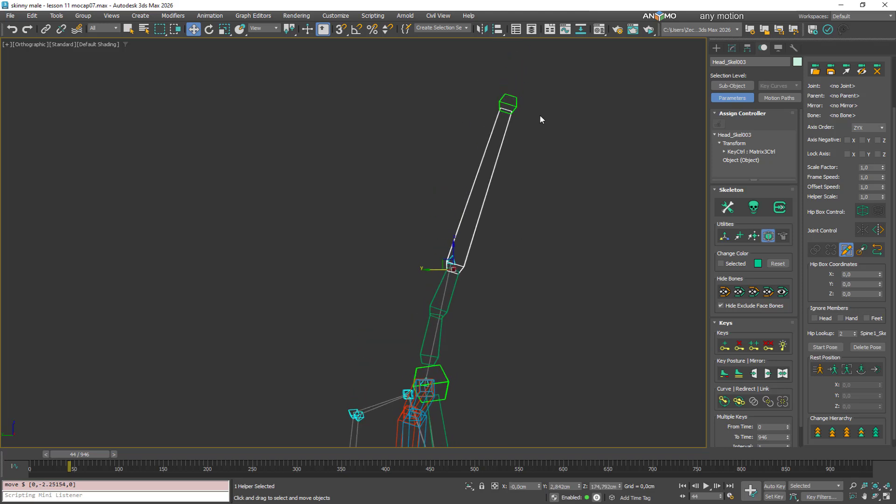
# Step: Move the head tip joint upright above the head, to about 3.7 cm on Y and 196.7 cm on Z
pyautogui.click(509, 103)
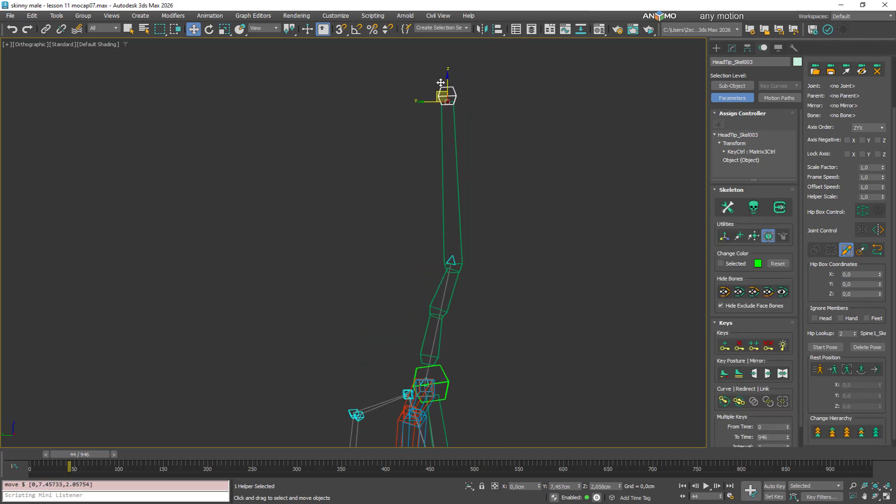
pyautogui.scroll(-3, 512, 176)
pyautogui.moveTo(512, 176); pyautogui.dragTo(522, 170, button='middle')
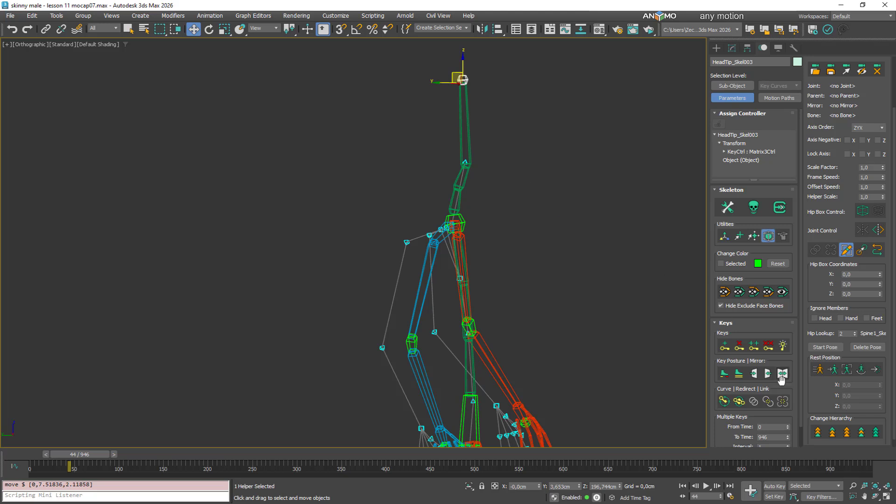
# Step: Turn the motion drive back on and unhide the Geometry category to check the head on the mesh
pyautogui.click(883, 251)
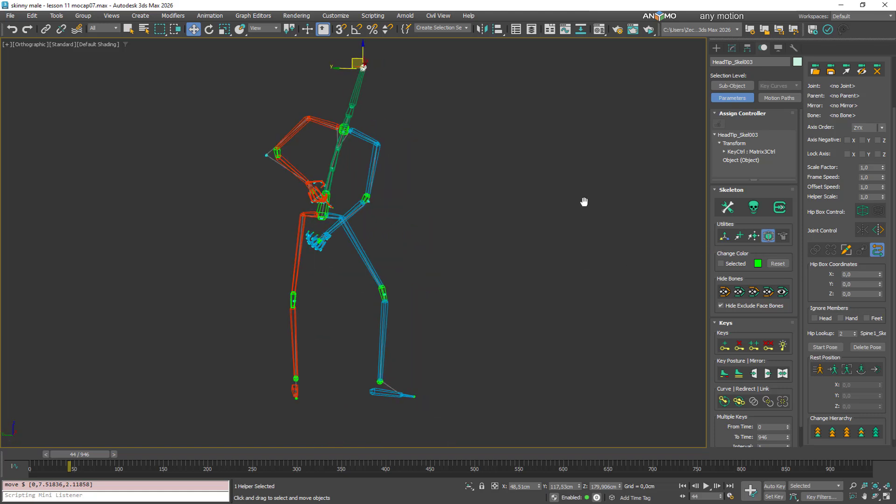
pyautogui.click(778, 49)
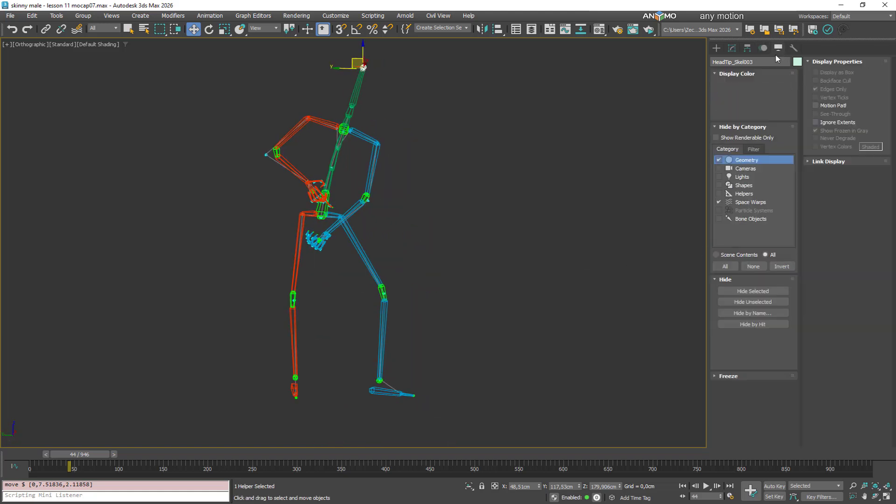
pyautogui.click(720, 160)
pyautogui.moveTo(458, 241); pyautogui.dragTo(474, 254, button='middle')
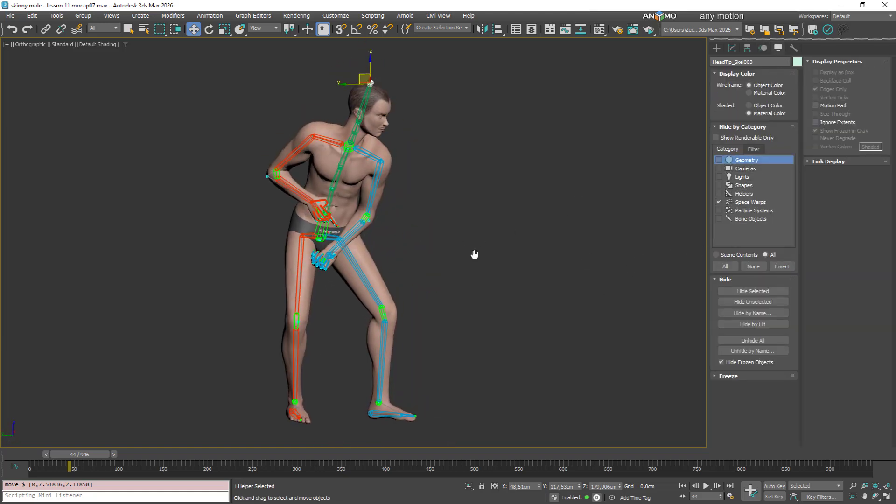
# Step: Hide the mocap joints, keeping the character skeleton and mesh displayed
pyautogui.click(763, 49)
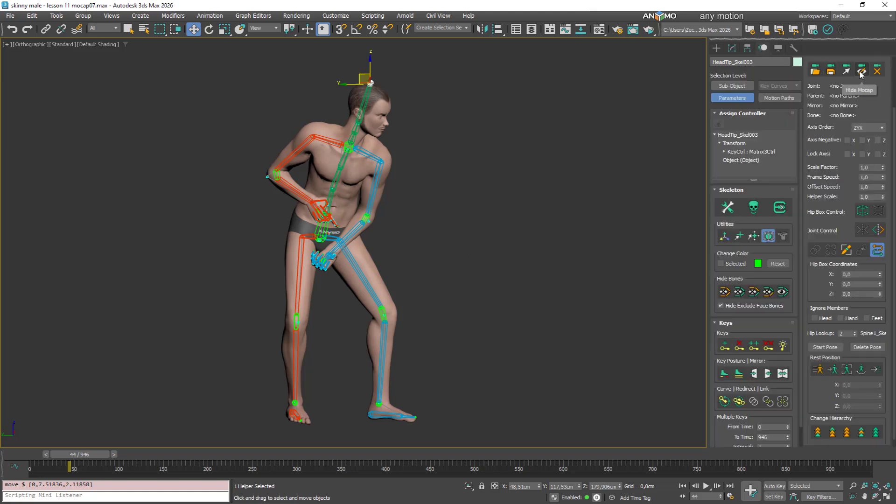
pyautogui.click(777, 48)
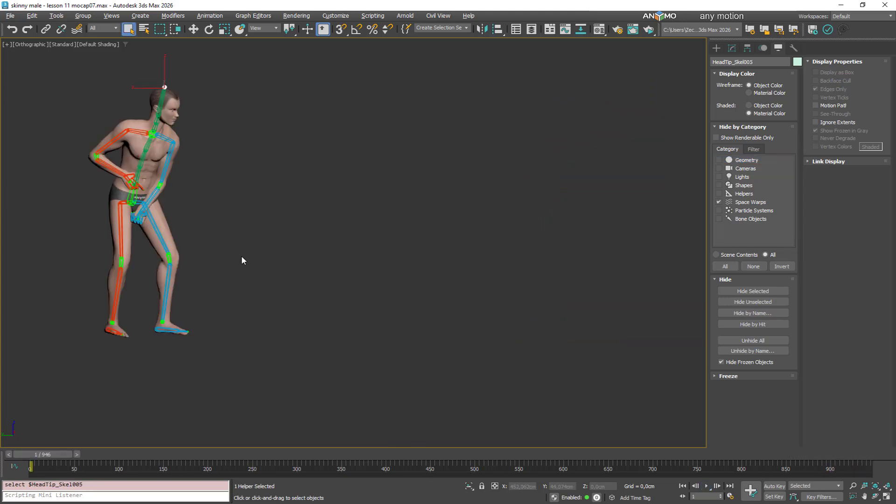
pyautogui.moveTo(242, 256); pyautogui.dragTo(321, 272, button='middle')
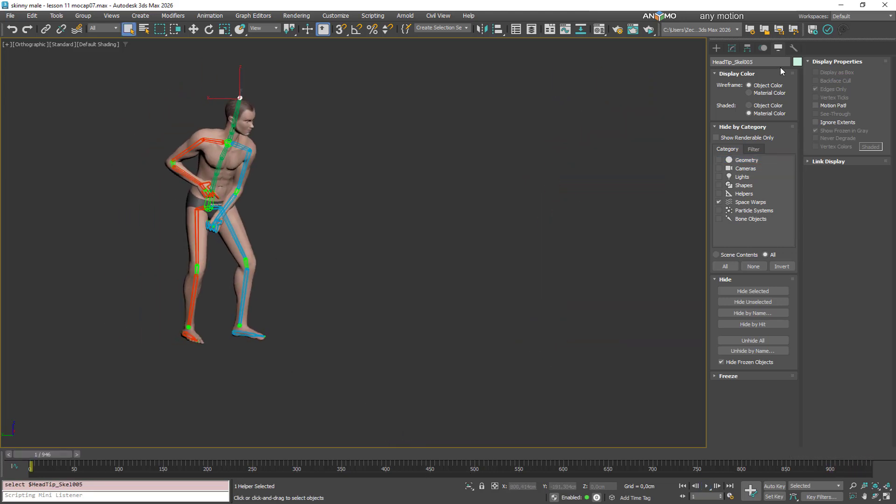
# Step: Load the motion file Sword_Samurai_ue.fbx from the UNREAL ENGINE folder onto the character
pyautogui.click(763, 49)
pyautogui.click(815, 132)
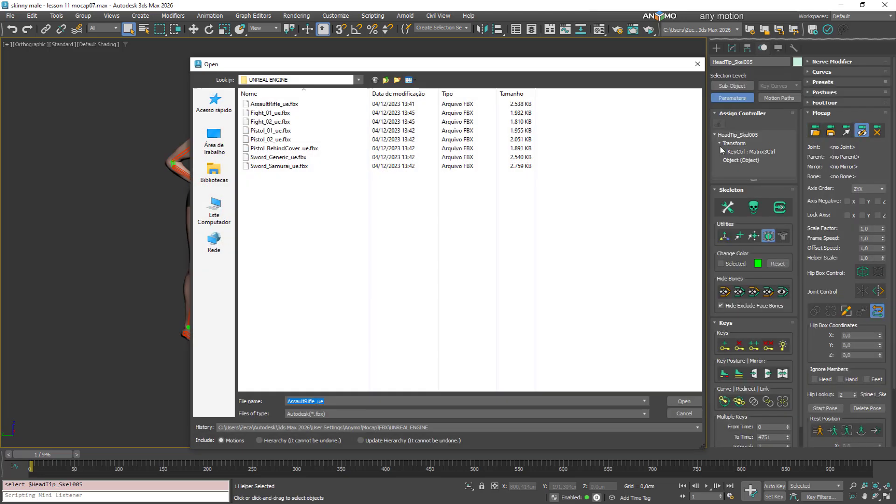
pyautogui.doubleClick(281, 166)
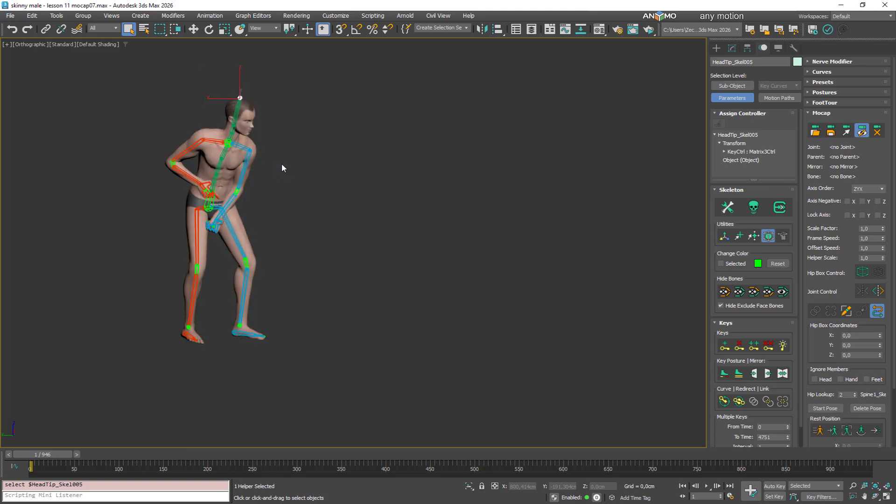
# Step: Review the loaded sword motion on the character from different angles and return to frame 0
pyautogui.keyDown('alt'); pyautogui.moveTo(444, 141); pyautogui.dragTo(366, 135, button='middle'); pyautogui.keyUp('alt')
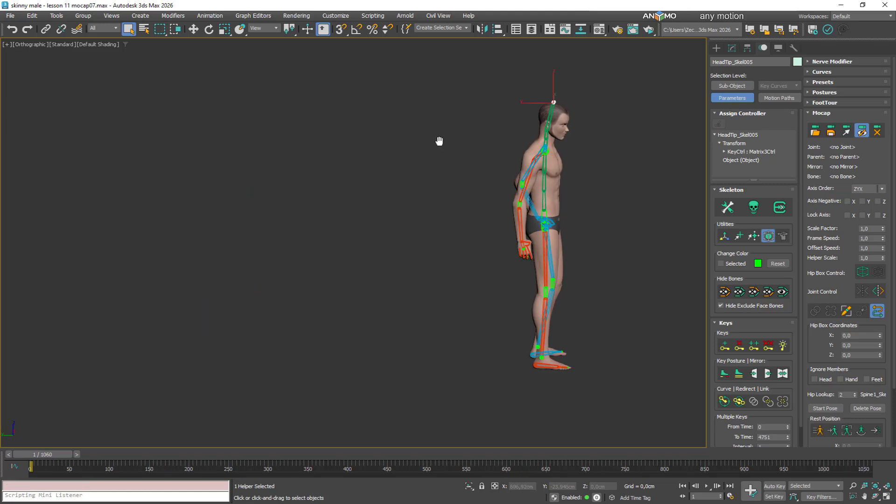
pyautogui.moveTo(644, 231); pyautogui.dragTo(494, 206, button='middle')
pyautogui.keyDown('alt'); pyautogui.moveTo(495, 205); pyautogui.dragTo(510, 214, button='middle'); pyautogui.keyUp('alt')
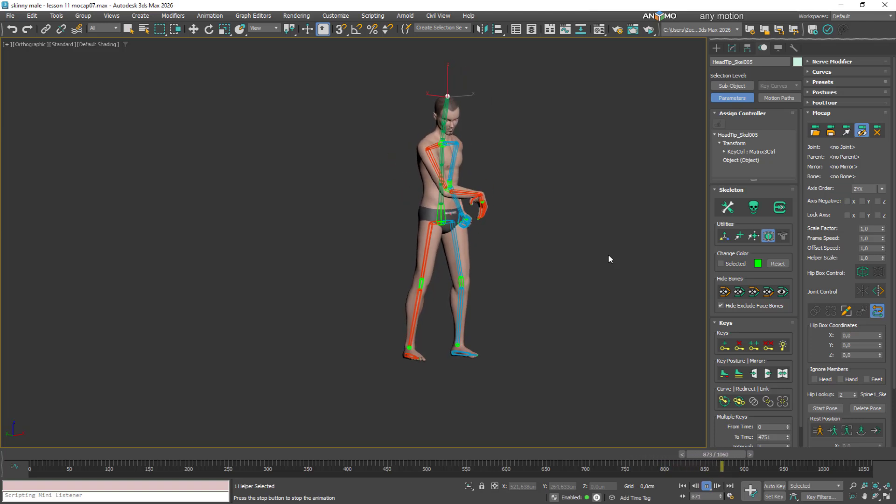
pyautogui.moveTo(743, 456); pyautogui.dragTo(12, 450)
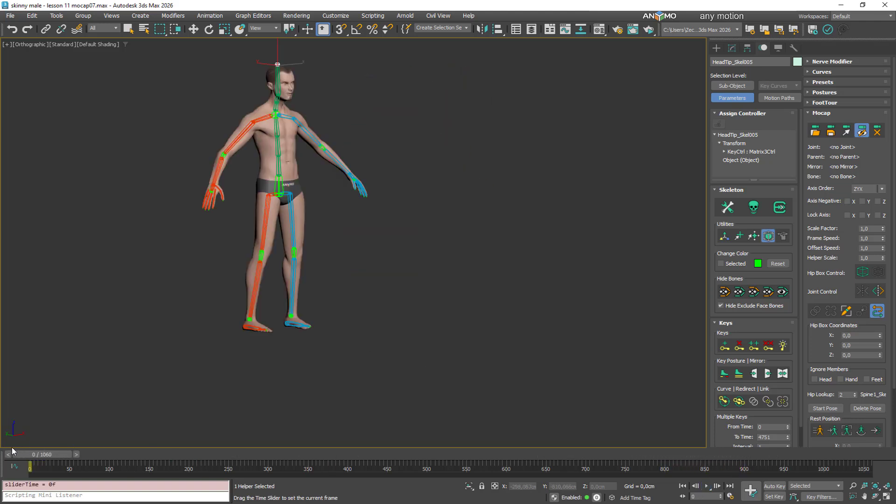
# Step: Open the recent scene skinny male - lesson 11 mocap09.max without saving changes to the current scene
pyautogui.click(13, 19)
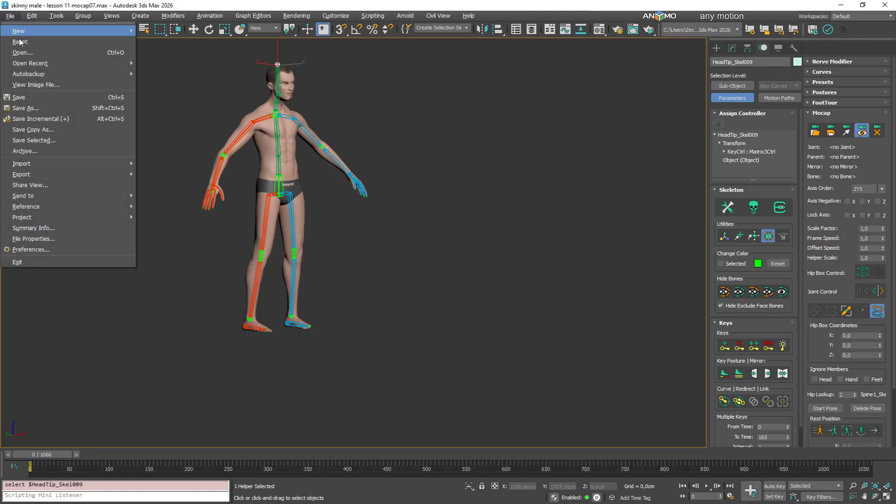
pyautogui.moveTo(35, 65)
pyautogui.click(305, 75)
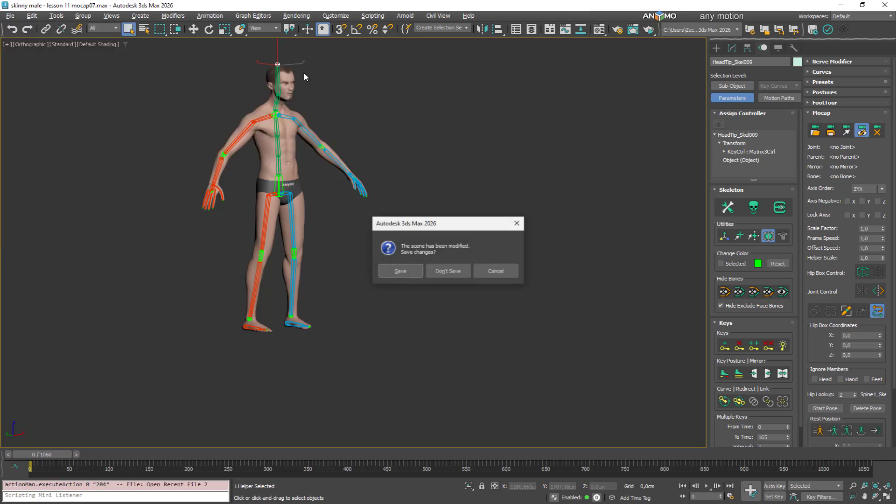
pyautogui.click(450, 276)
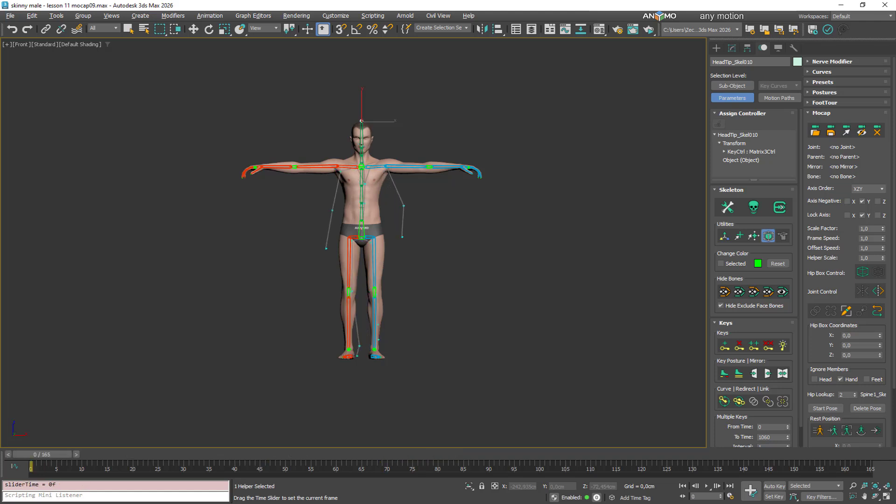
# Step: Turn on the motion drive and play the walk animation in the Left view
pyautogui.click(877, 312)
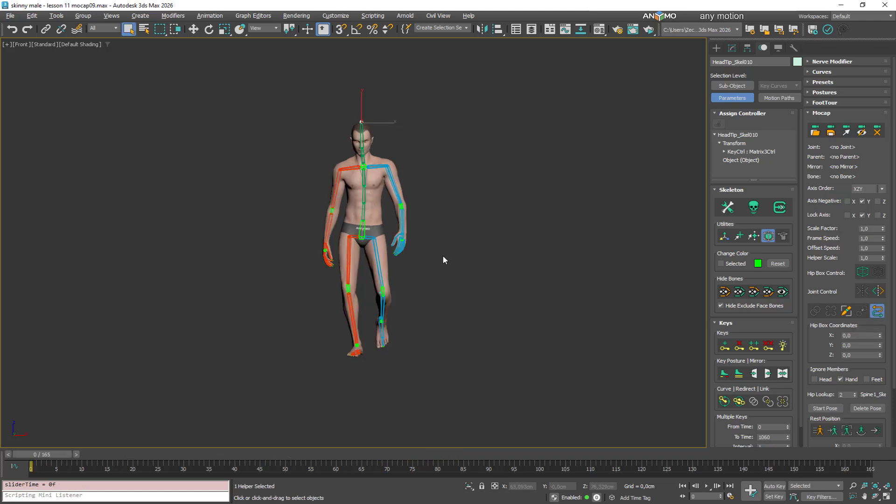
pyautogui.keyDown('alt'); pyautogui.moveTo(444, 256); pyautogui.dragTo(476, 254, button='middle'); pyautogui.keyUp('alt')
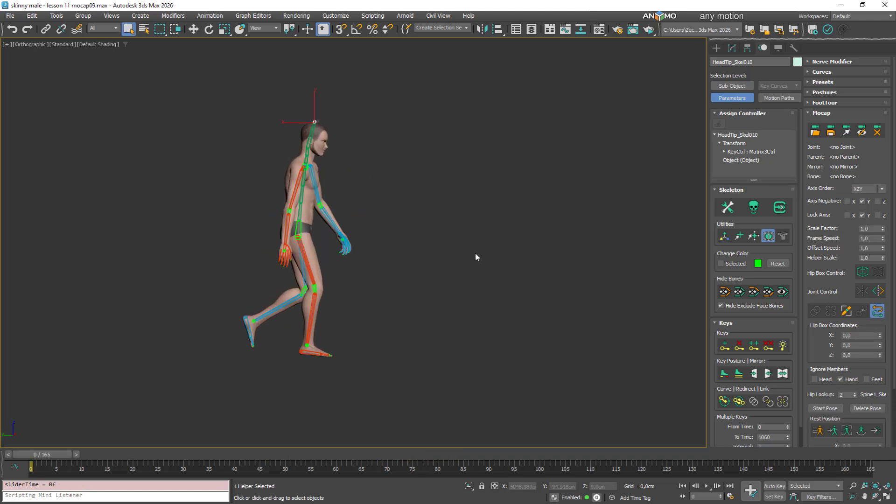
pyautogui.press('l')
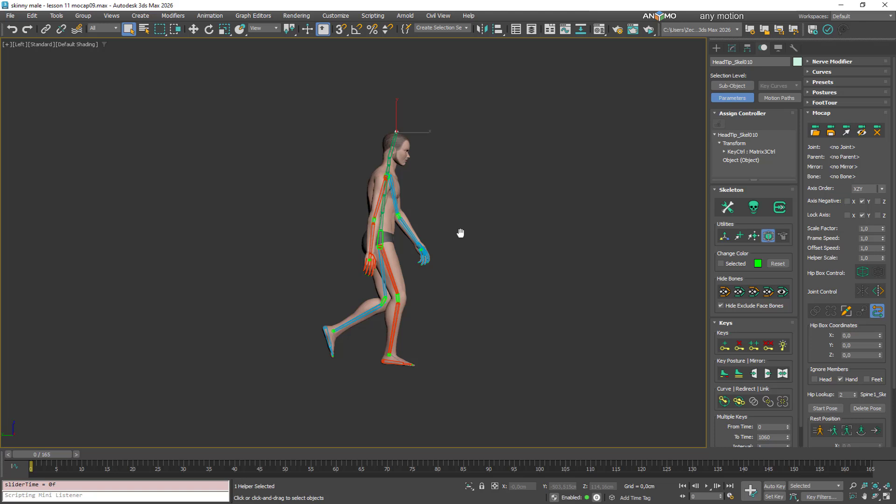
pyautogui.click(708, 486)
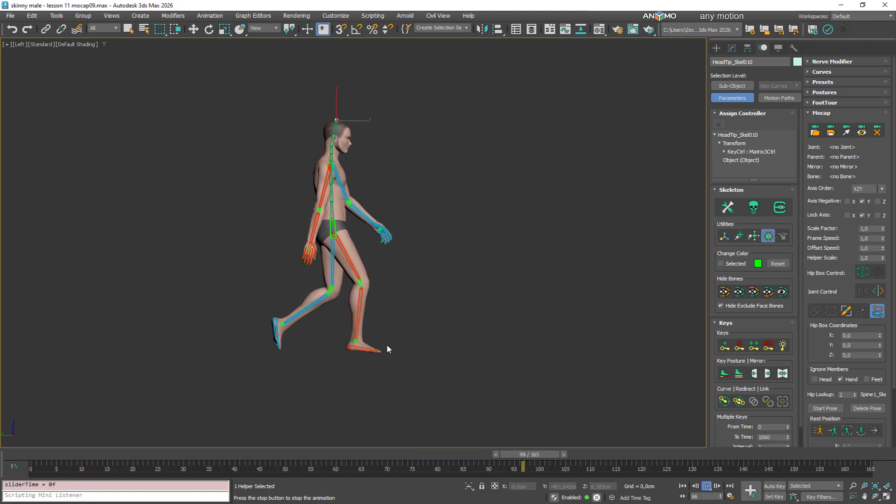
# Step: Turn off Lock Axis Y, review the walk from the Front view and return to frame 0
pyautogui.click(867, 214)
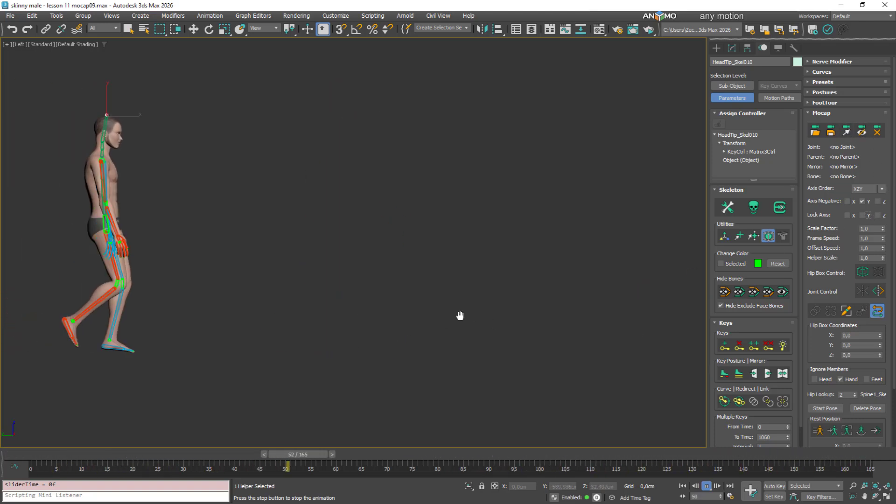
pyautogui.press('f')
pyautogui.moveTo(563, 153); pyautogui.dragTo(548, 250, button='middle')
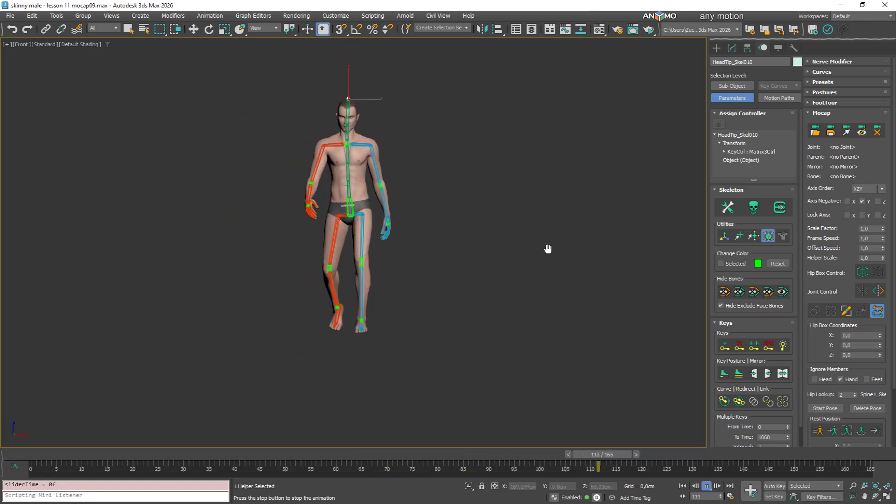
pyautogui.scroll(3, 353, 196)
pyautogui.moveTo(319, 457); pyautogui.dragTo(9, 458)
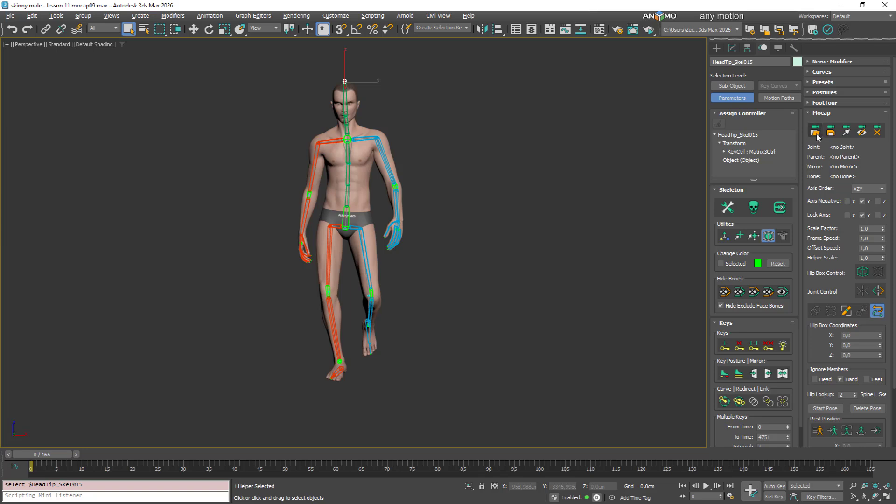
# Step: Load the motion file dataset-1_dance-long_normal_001.bvh from the BVH Bandai folder
pyautogui.click(815, 132)
pyautogui.click(322, 123)
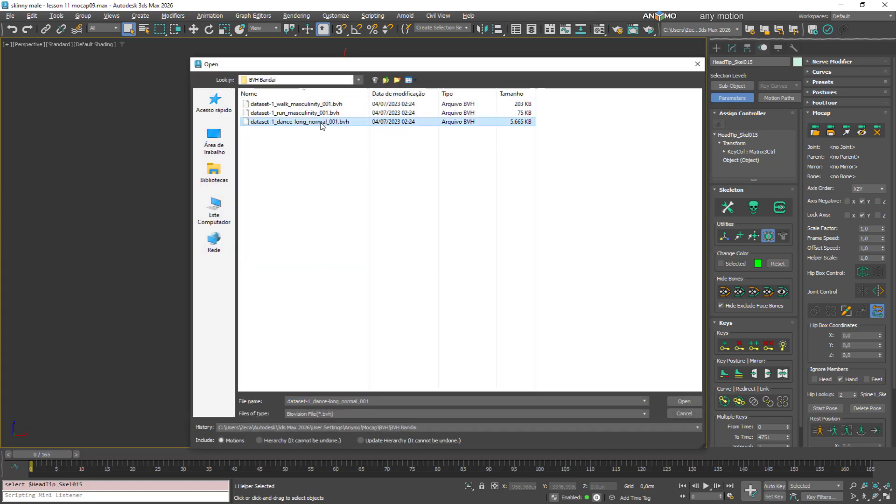
pyautogui.click(684, 402)
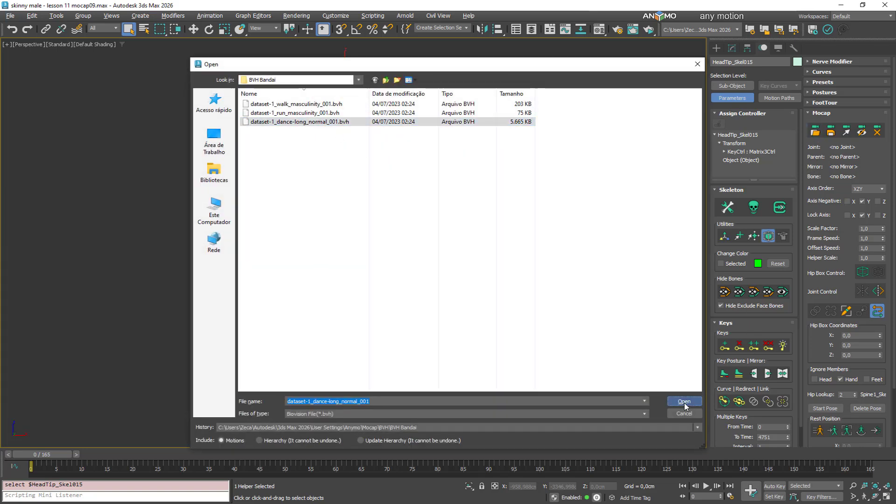
# Step: Hide the Helpers category, scrub to frame 398 and play the dance motion on the mesh
pyautogui.click(784, 49)
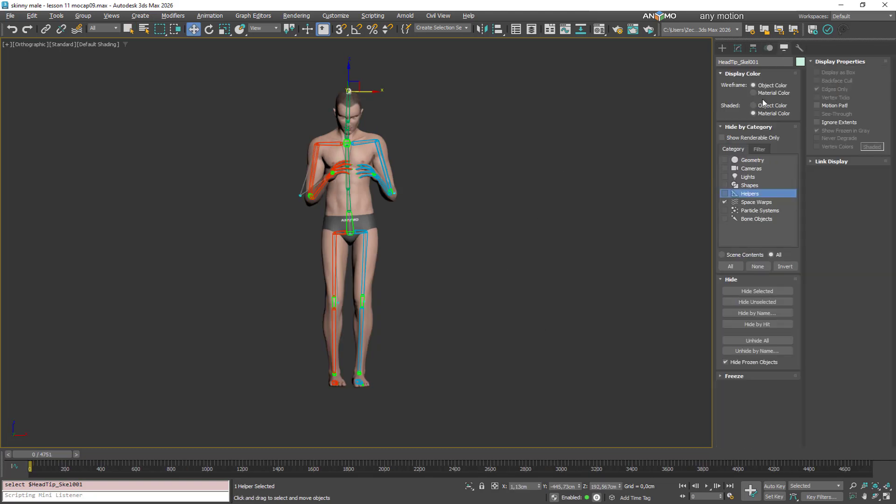
pyautogui.click(725, 193)
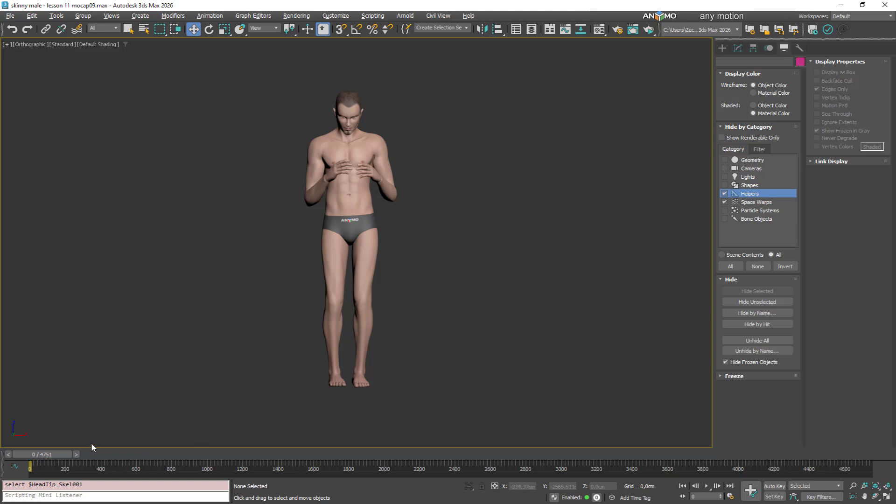
pyautogui.moveTo(62, 454); pyautogui.dragTo(120, 454)
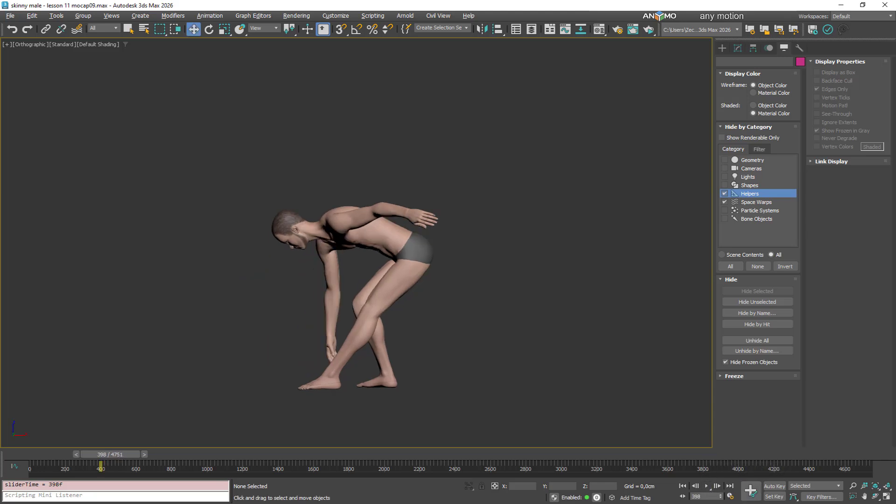
pyautogui.click(707, 487)
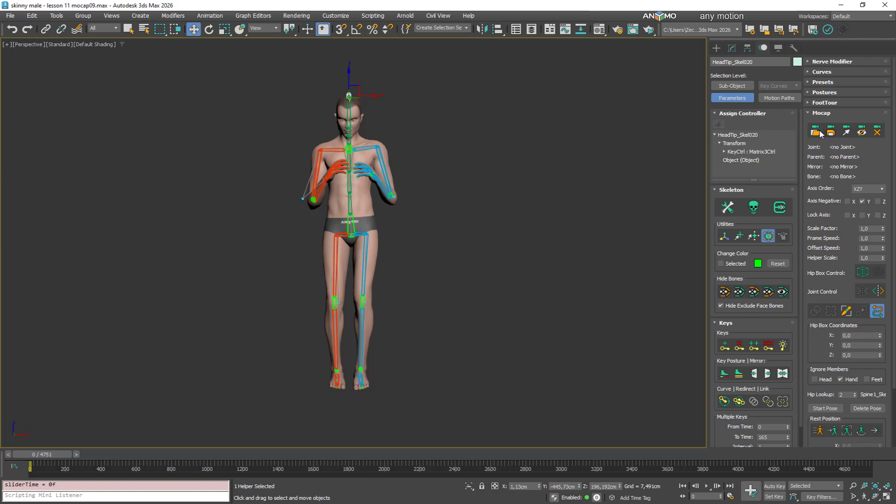
# Step: Load the motion file dataset-1_walk_masculinity_001.bvh and show the right foot against the grid in the Left view
pyautogui.click(819, 132)
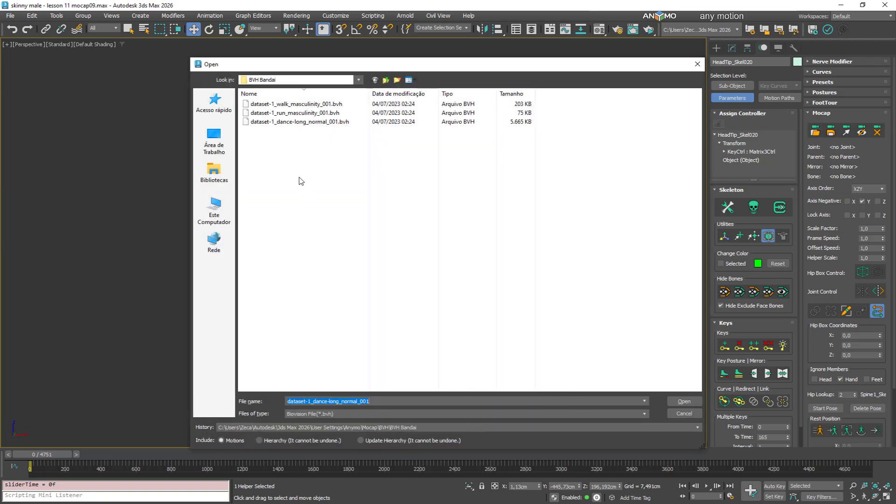
pyautogui.doubleClick(295, 103)
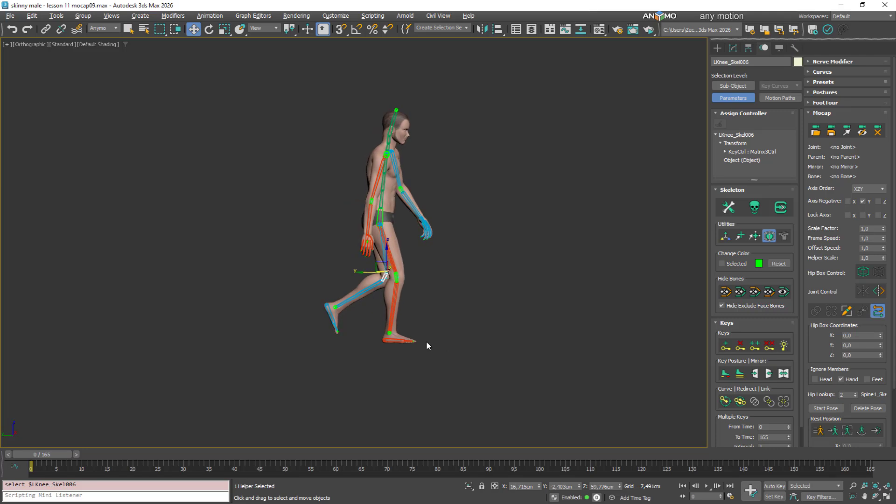
pyautogui.click(390, 341)
pyautogui.scroll(2, 447, 336)
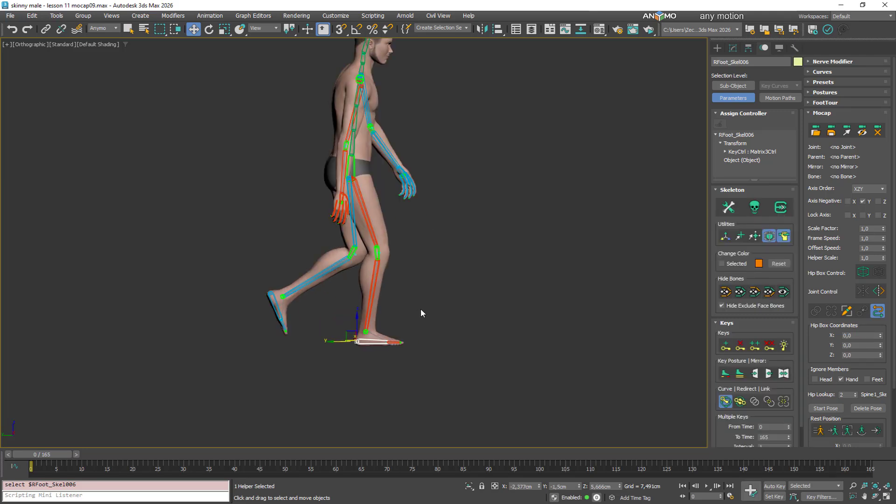
pyautogui.press('l')
pyautogui.press('g')
pyautogui.scroll(7, 374, 329)
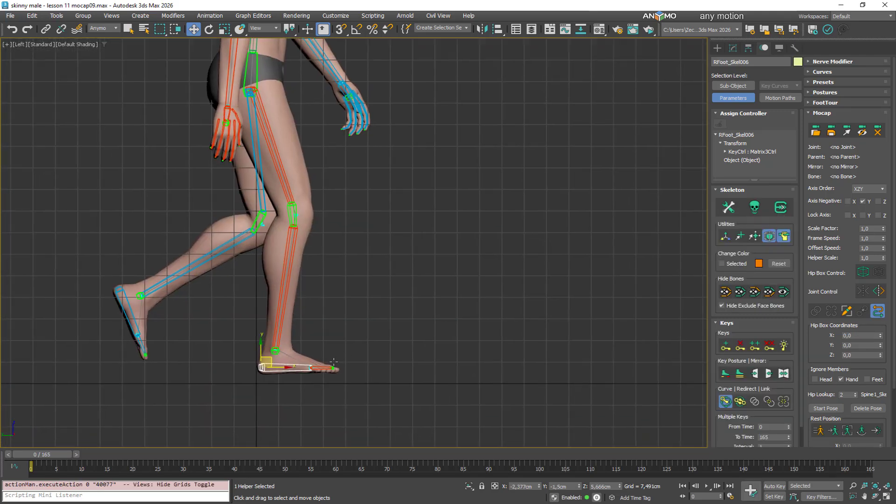
pyautogui.scroll(-4, 346, 350)
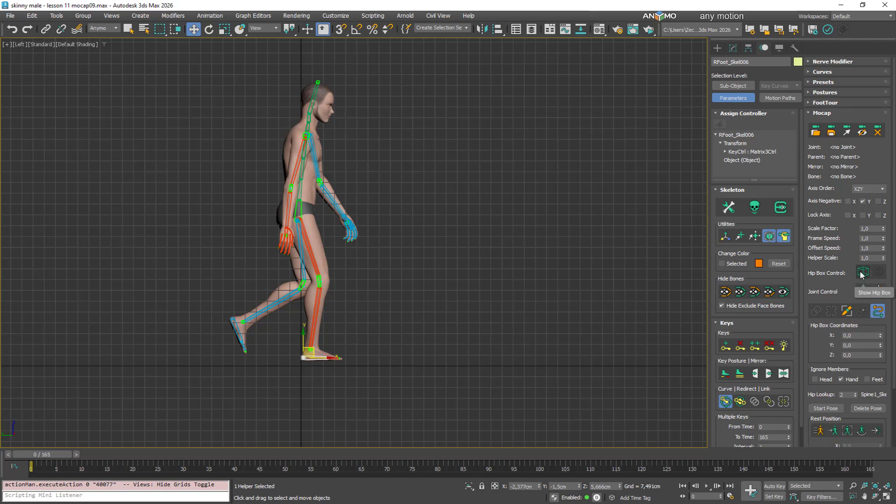
# Step: Show the hip box, enable mocap sub-object editing and lower the hip box to Z 96.675 so the foot meets the ground
pyautogui.scroll(8, 317, 260)
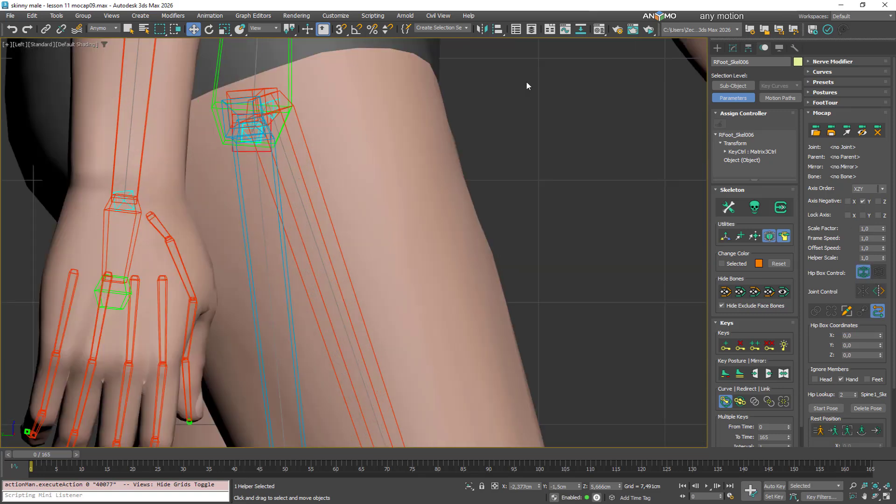
pyautogui.click(845, 132)
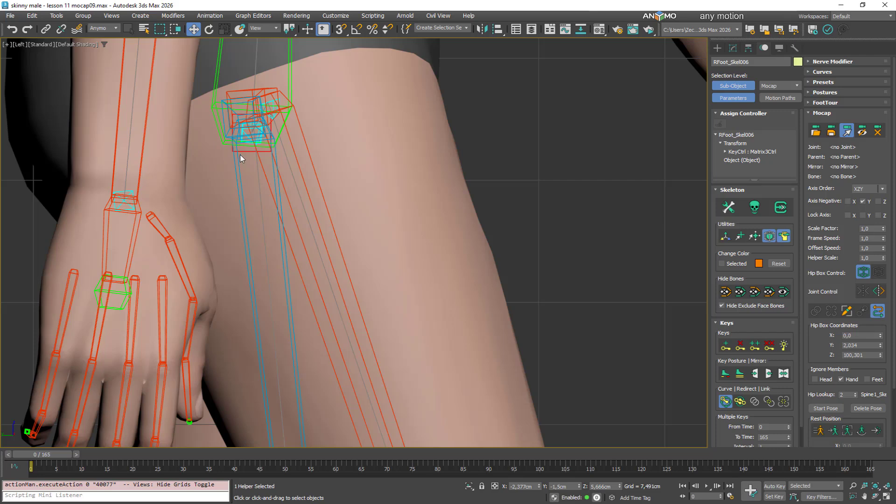
pyautogui.scroll(-8, 385, 172)
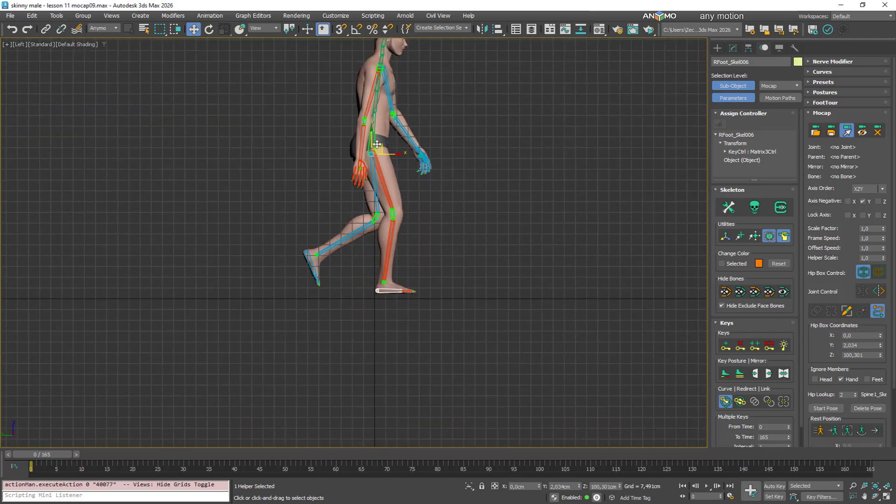
pyautogui.moveTo(373, 134); pyautogui.dragTo(376, 139)
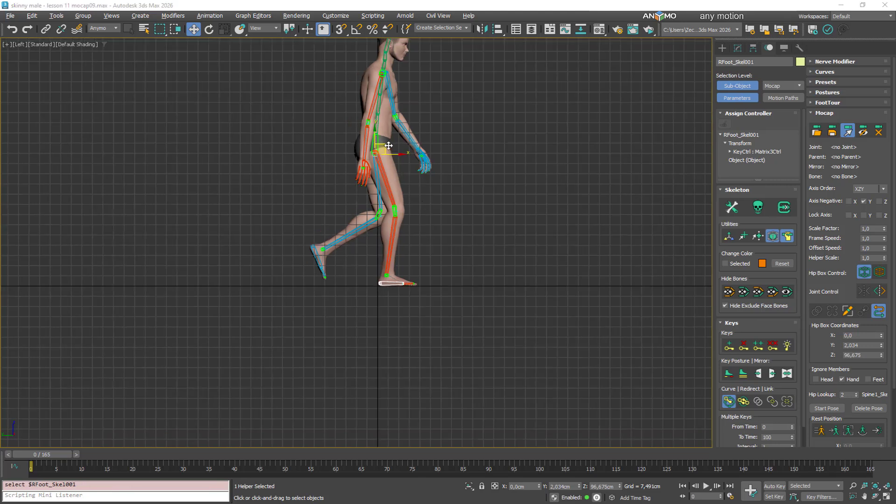
# Step: Try moving the hip box down and rotating it to redirect the walk, scrub to frame 53 and undo these changes
pyautogui.moveTo(385, 145); pyautogui.dragTo(382, 226)
pyautogui.rightClick(381, 216)
pyautogui.click(397, 225)
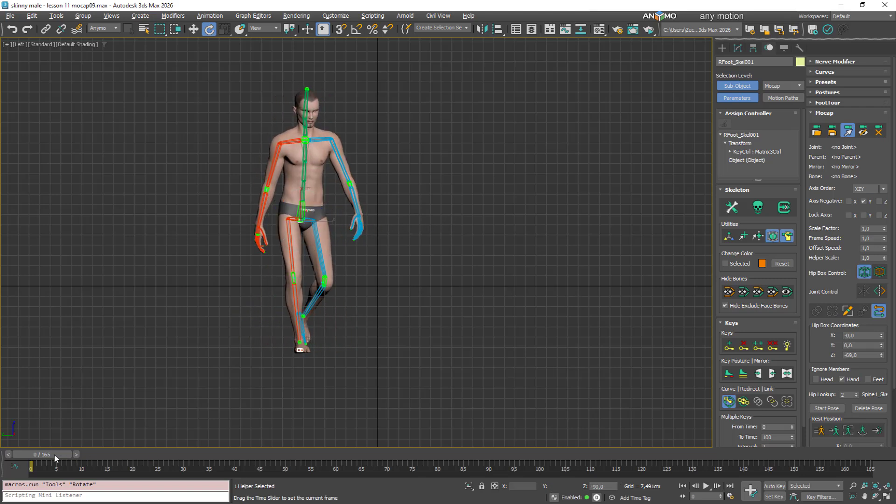
pyautogui.moveTo(54, 454); pyautogui.dragTo(302, 454)
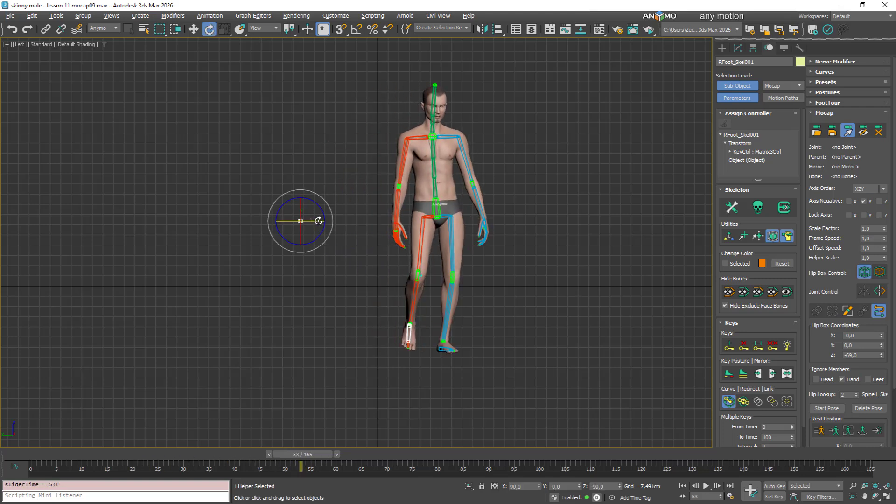
pyautogui.moveTo(319, 220); pyautogui.dragTo(21, 451)
pyautogui.hotkey('ctrl', 'z')
pyautogui.hotkey('ctrl', 'z')
pyautogui.hotkey('ctrl', 'z')
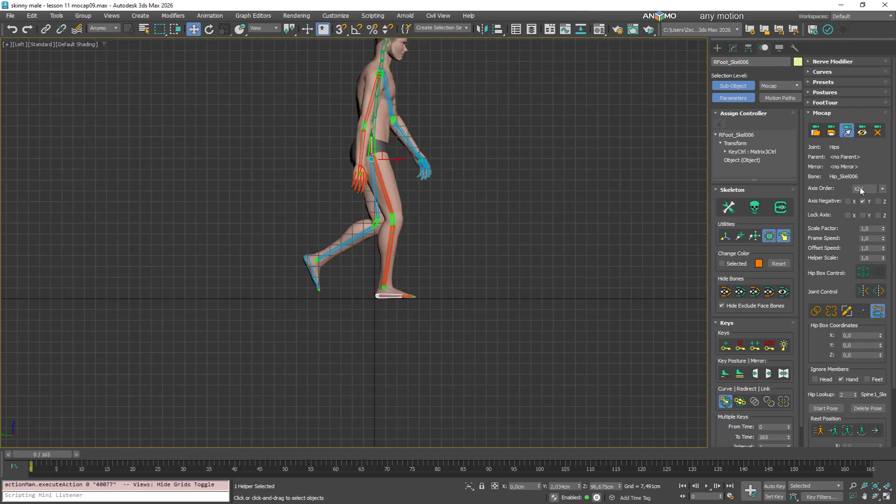
# Step: Leave mocap sub-object editing, check the right foot against the ground line and save the scene
pyautogui.click(851, 131)
pyautogui.moveTo(390, 378); pyautogui.dragTo(371, 346, button='middle')
pyautogui.scroll(7, 371, 291)
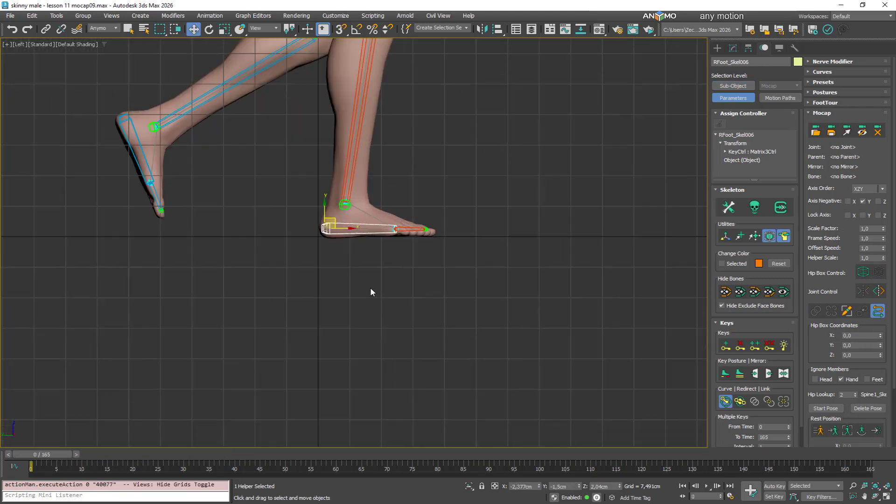
pyautogui.moveTo(372, 249); pyautogui.dragTo(315, 326, button='middle')
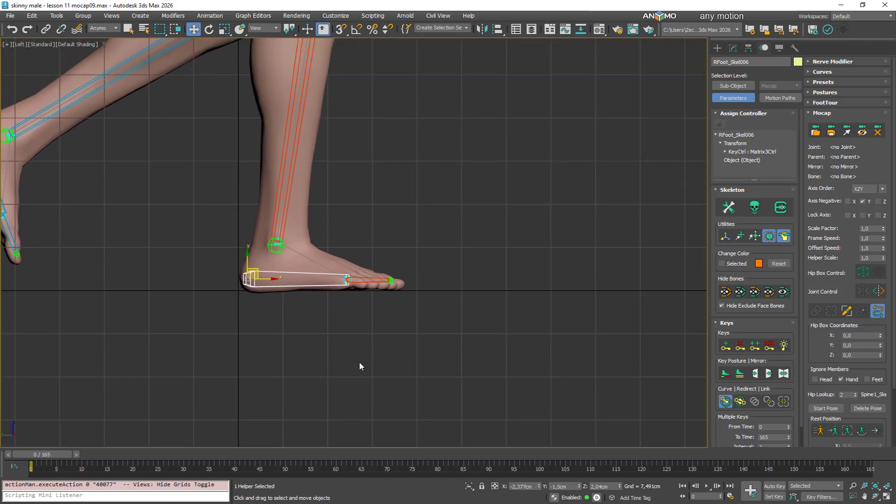
pyautogui.hotkey('ctrl', 's')
# Step: Select the right upper leg, head and right foot bones in turn to inspect them
pyautogui.scroll(-6, 366, 320)
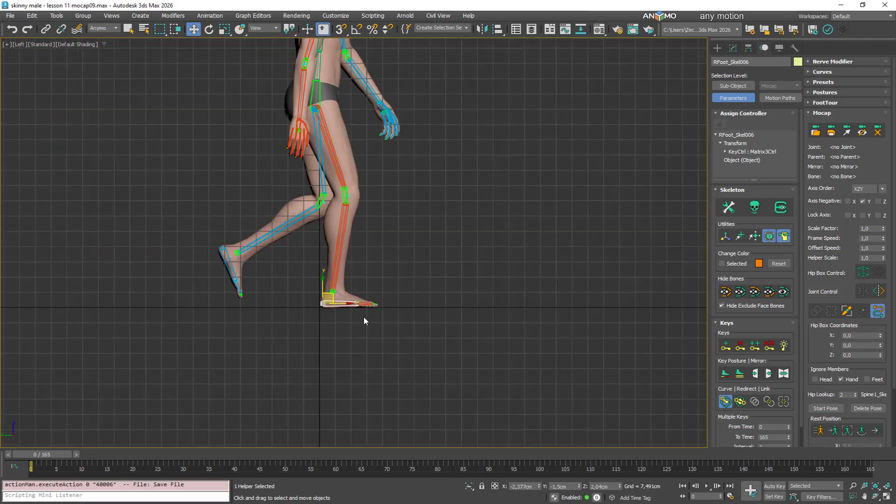
pyautogui.moveTo(366, 320); pyautogui.dragTo(368, 377, button='middle')
pyautogui.click(331, 197)
pyautogui.moveTo(347, 202); pyautogui.dragTo(361, 264, button='middle')
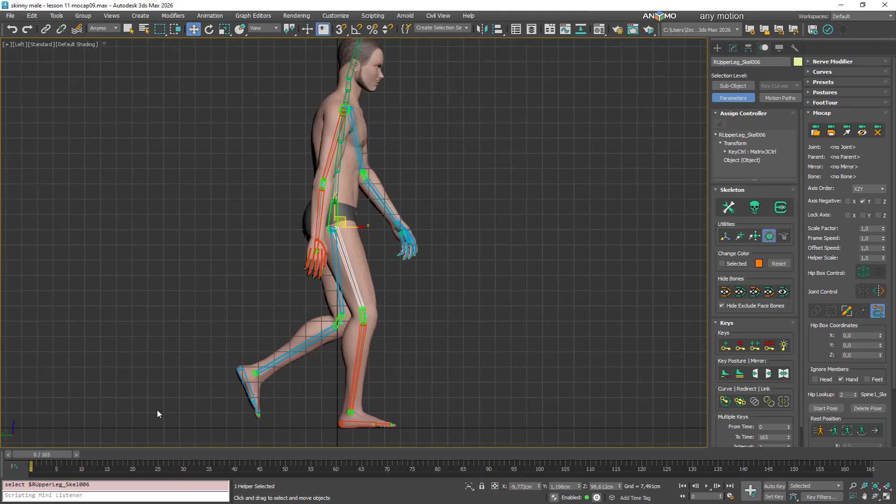
pyautogui.click(247, 387)
pyautogui.click(349, 66)
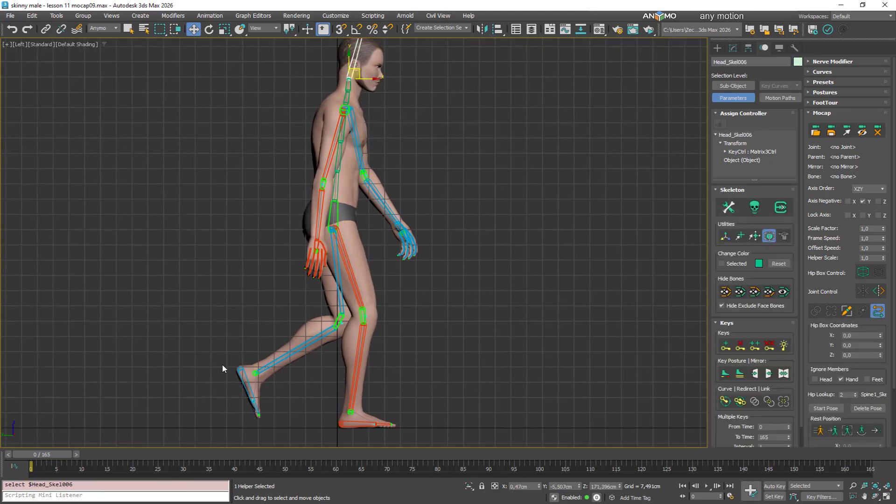
pyautogui.click(362, 424)
# Step: Hide the grid and add keys to all bones from frame 0 to 165 at an interval of 1
pyautogui.press('g')
pyautogui.keyDown('alt'); pyautogui.moveTo(393, 364); pyautogui.dragTo(411, 329, button='middle'); pyautogui.keyUp('alt')
pyautogui.press('g')
pyautogui.scroll(-2, 422, 312)
pyautogui.moveTo(741, 436); pyautogui.dragTo(733, 367)
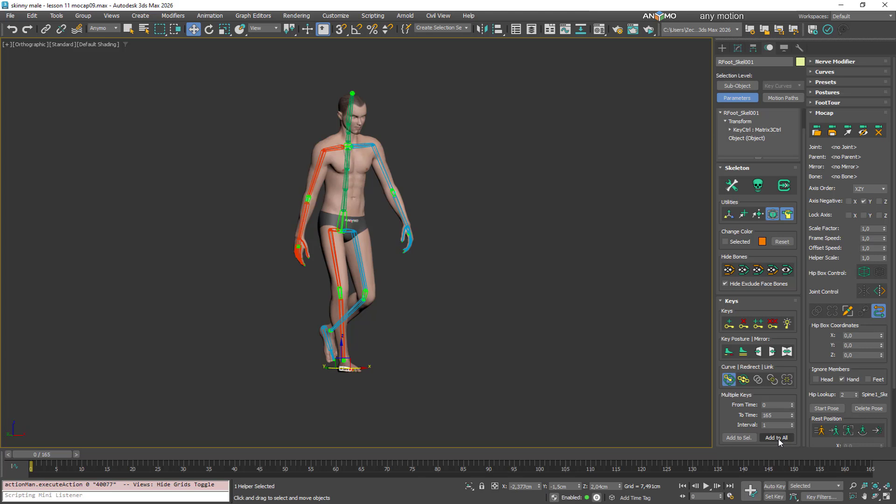
pyautogui.click(777, 438)
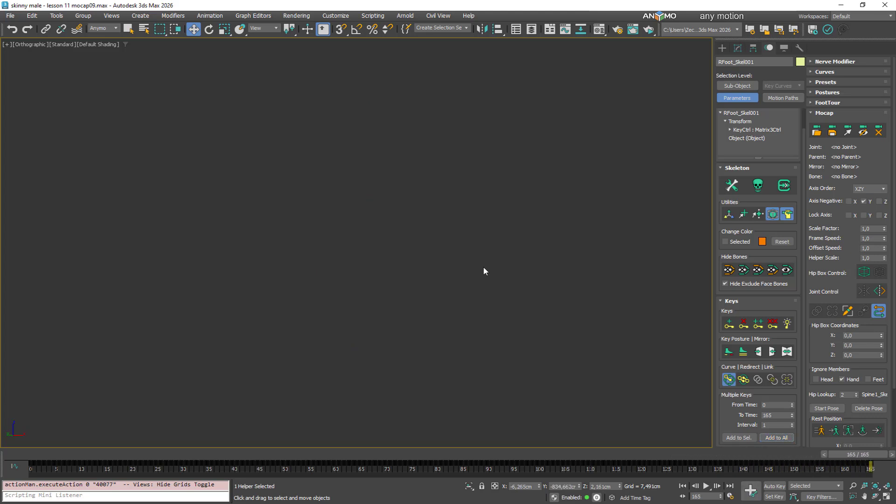
# Step: Scrub the keyed walk back to frame 0 and frame the character from the front
pyautogui.press('z')
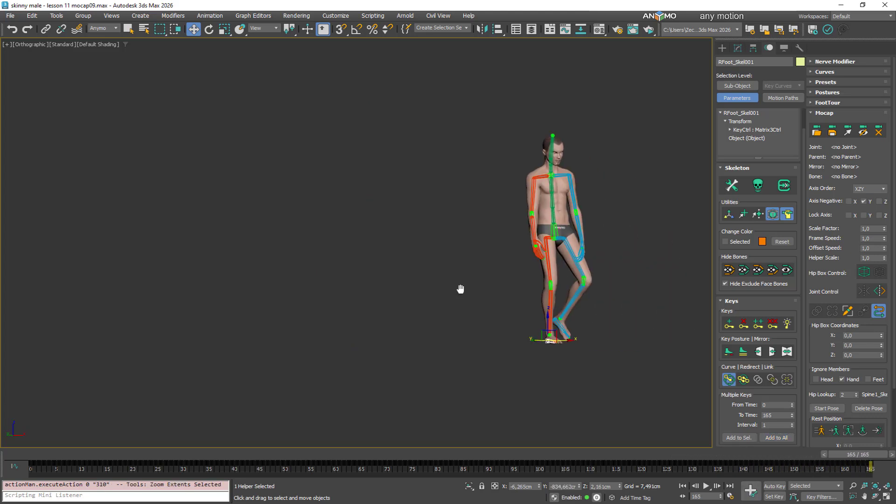
pyautogui.moveTo(858, 454); pyautogui.dragTo(28, 455)
pyautogui.moveTo(120, 394); pyautogui.dragTo(620, 369, button='middle')
pyautogui.keyDown('alt'); pyautogui.moveTo(346, 340); pyautogui.dragTo(371, 206, button='middle'); pyautogui.keyUp('alt')
# Step: Select the lower spine bone, delete the mocap and play the keyed walk in the Front view
pyautogui.click(358, 188)
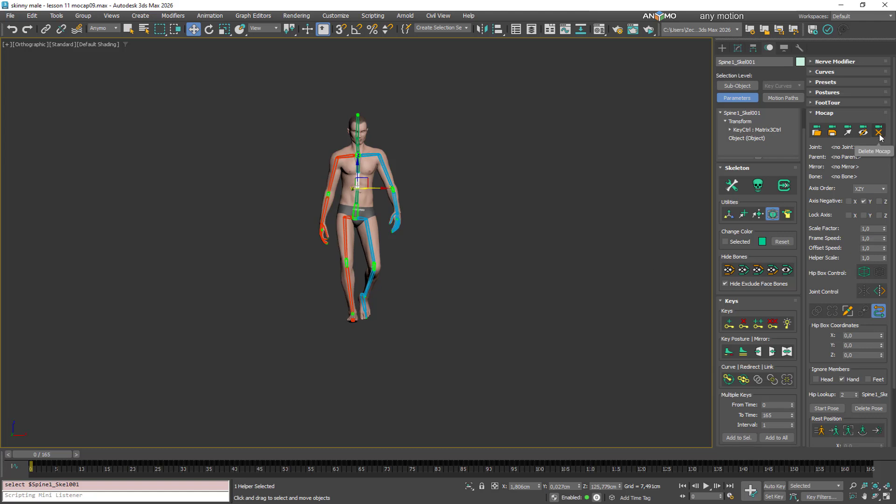
pyautogui.keyDown('alt'); pyautogui.moveTo(395, 270); pyautogui.dragTo(378, 255, button='middle'); pyautogui.keyUp('alt')
pyautogui.scroll(2, 378, 255)
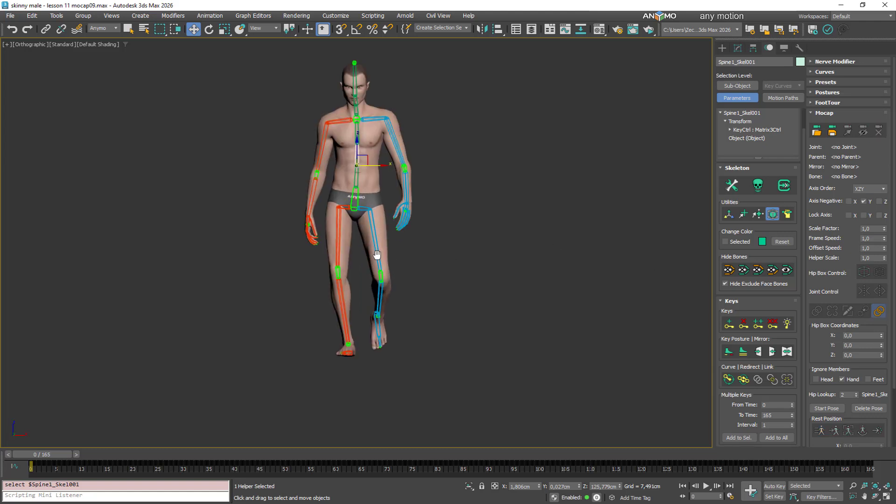
pyautogui.scroll(-2, 379, 254)
pyautogui.press('f')
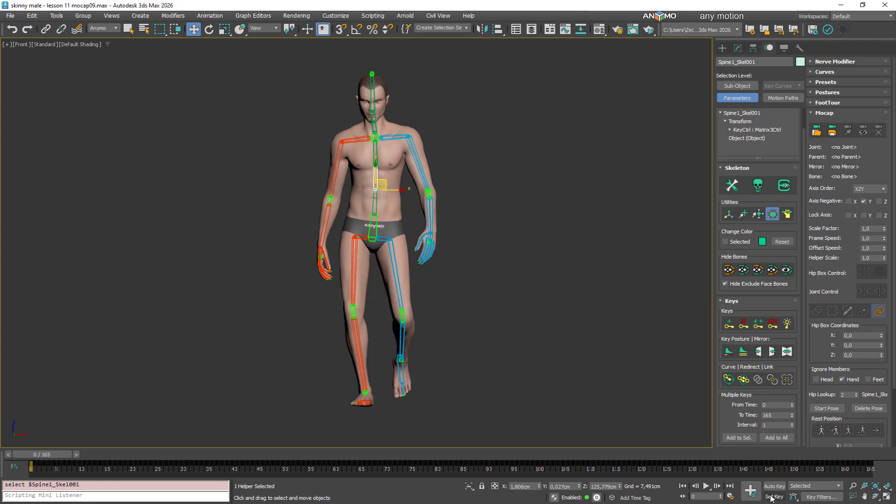
pyautogui.click(706, 487)
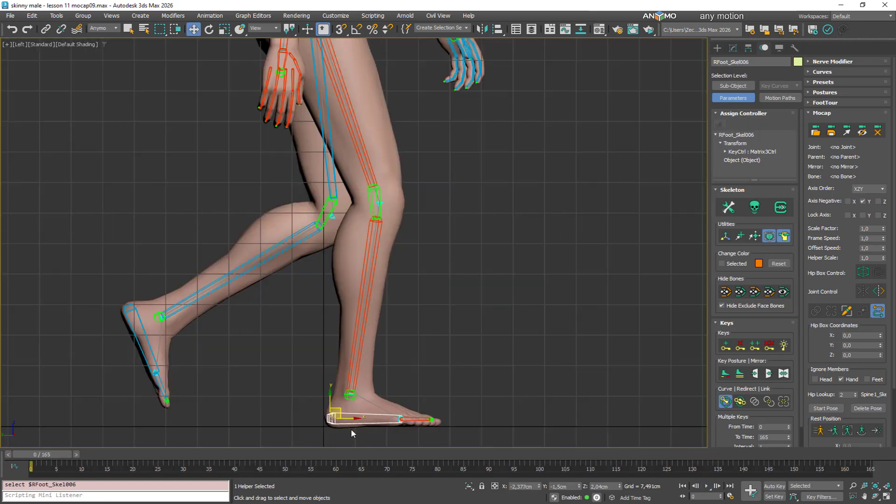
# Step: Focus on the right foot in the Left view, widen the command panel and expand the Postures rollout
pyautogui.moveTo(351, 430); pyautogui.dragTo(356, 326, button='middle')
pyautogui.scroll(5, 356, 326)
pyautogui.moveTo(433, 327); pyautogui.dragTo(427, 298, button='middle')
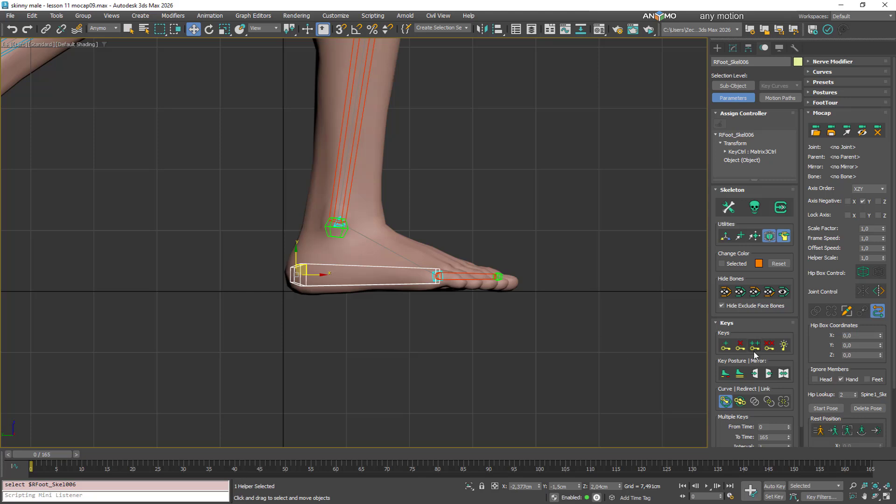
pyautogui.moveTo(708, 310); pyautogui.dragTo(613, 305)
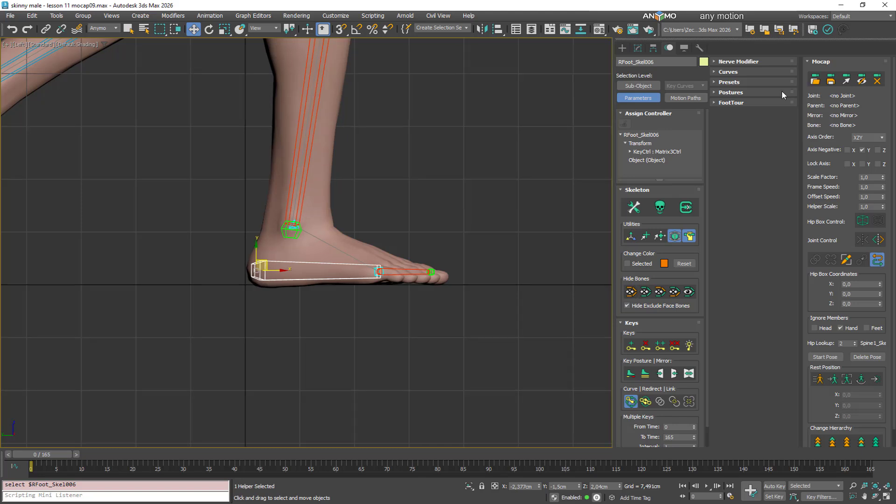
pyautogui.click(765, 93)
# Step: Display the frame 0 pose as a ghost skeleton, scrub to frame 11 to compare the right foot and return to frame 0
pyautogui.scroll(-5, 385, 297)
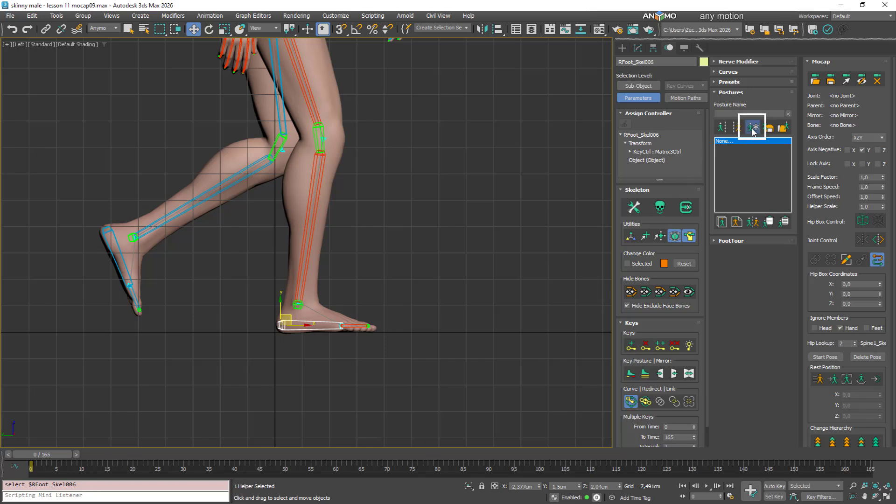
pyautogui.moveTo(55, 452); pyautogui.dragTo(108, 452)
pyautogui.press('w')
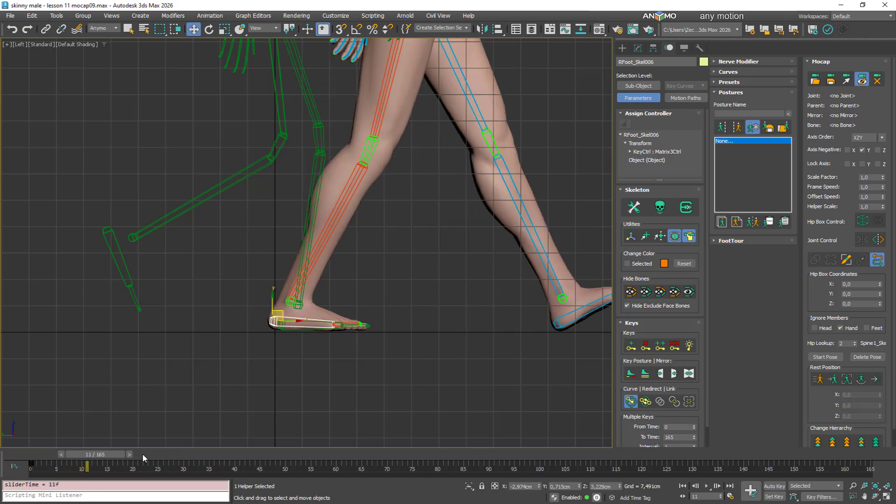
pyautogui.moveTo(98, 454); pyautogui.dragTo(39, 456)
pyautogui.moveTo(96, 454); pyautogui.dragTo(44, 458)
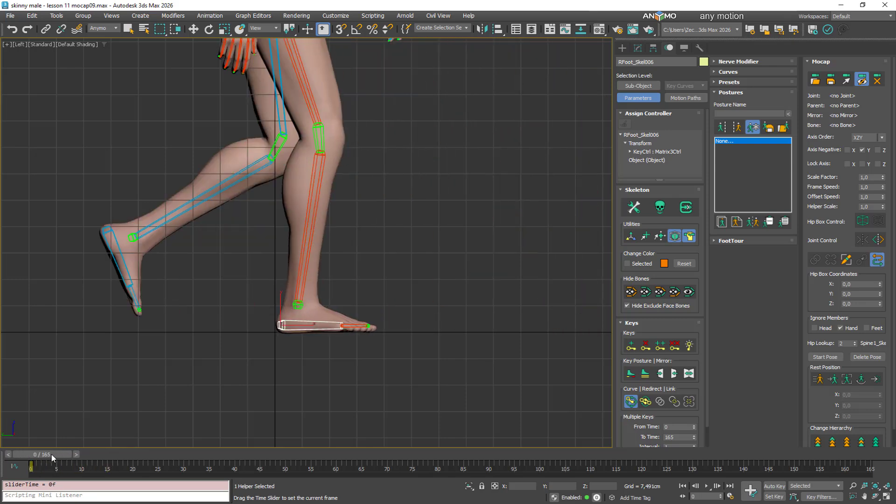
# Step: At frame 5, apply the key posture to the right foot to match the ghost and select the right main toe
pyautogui.moveTo(57, 455); pyautogui.dragTo(82, 458)
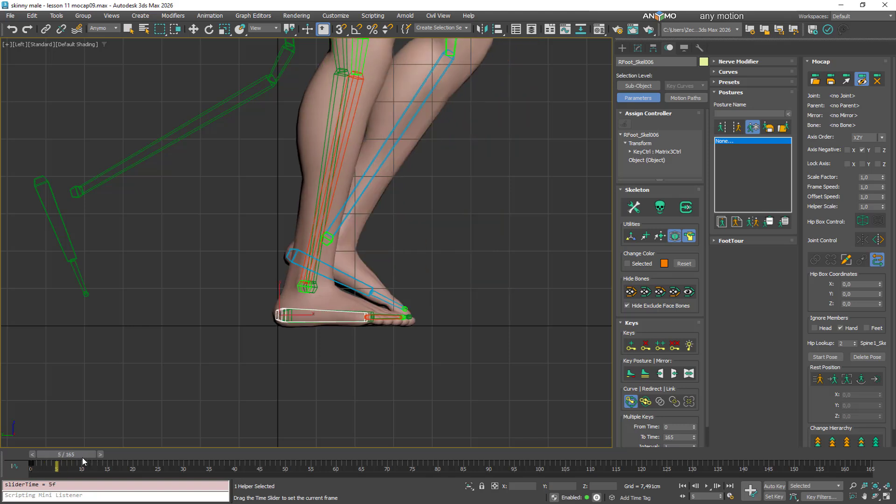
pyautogui.press('w')
pyautogui.click(645, 375)
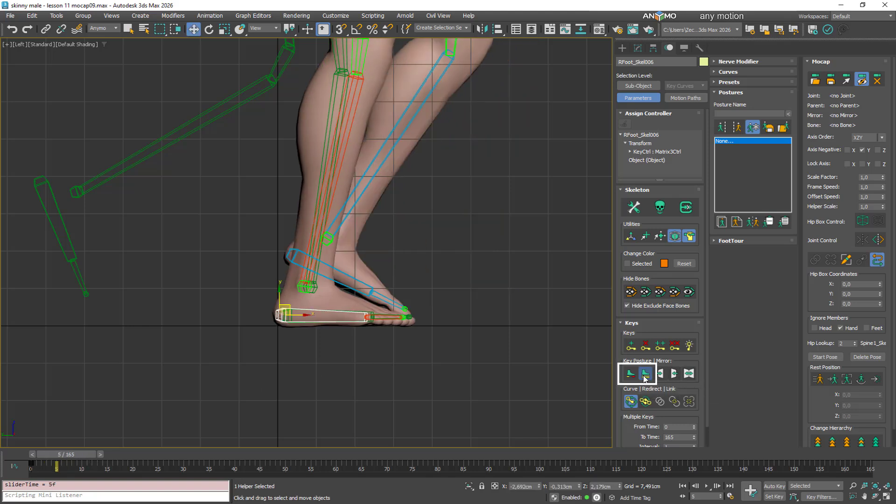
pyautogui.click(389, 320)
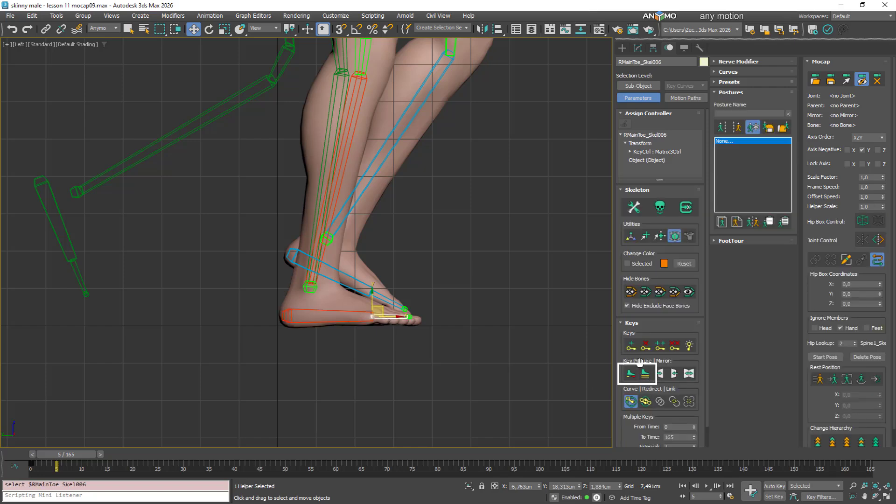
pyautogui.scroll(-2, 368, 340)
pyautogui.scroll(-2, 367, 340)
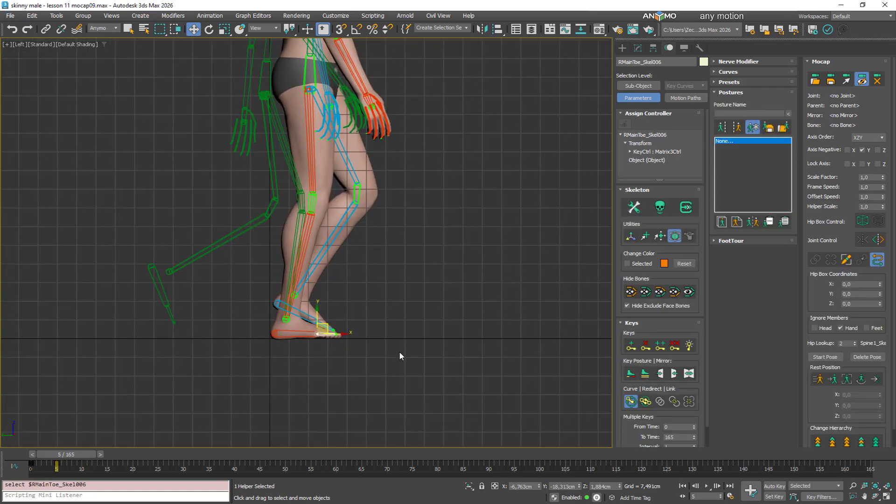
# Step: Display the frame 5 pose as a ghost, match the right foot to it at frame 8 and key the right main toe
pyautogui.click(767, 127)
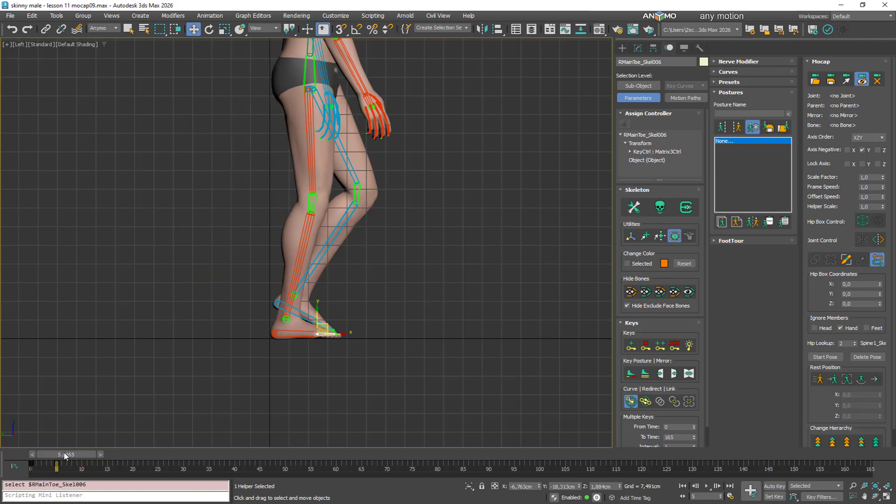
pyautogui.moveTo(64, 456); pyautogui.dragTo(97, 451)
pyautogui.press('w')
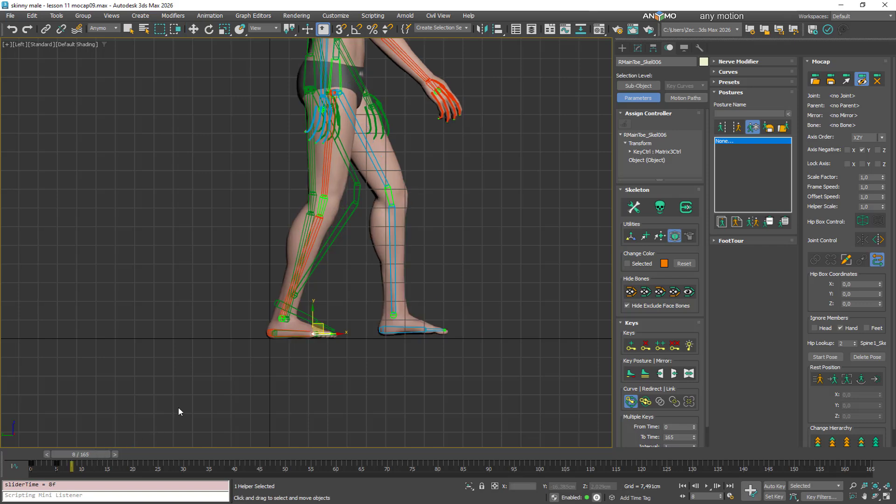
pyautogui.click(278, 334)
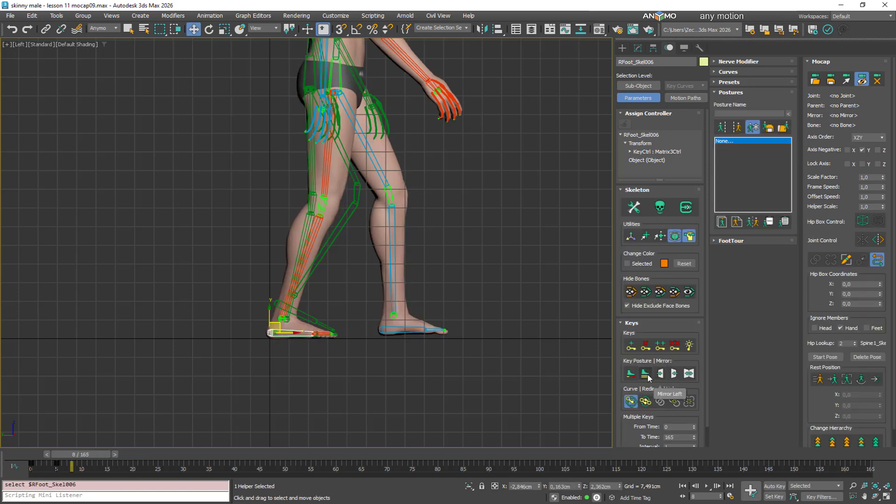
pyautogui.click(322, 334)
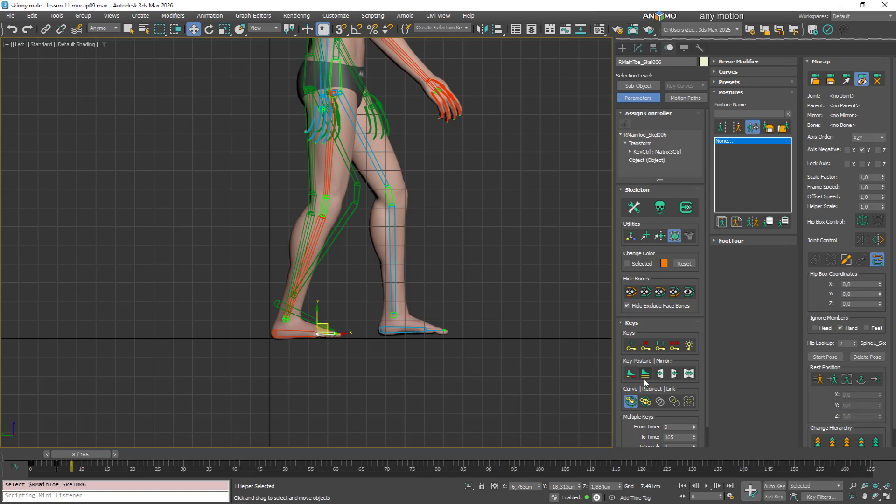
pyautogui.click(635, 348)
# Step: At frame 13, apply the full key posture to the right main toe to match the ghost
pyautogui.moveTo(99, 455); pyautogui.dragTo(130, 455)
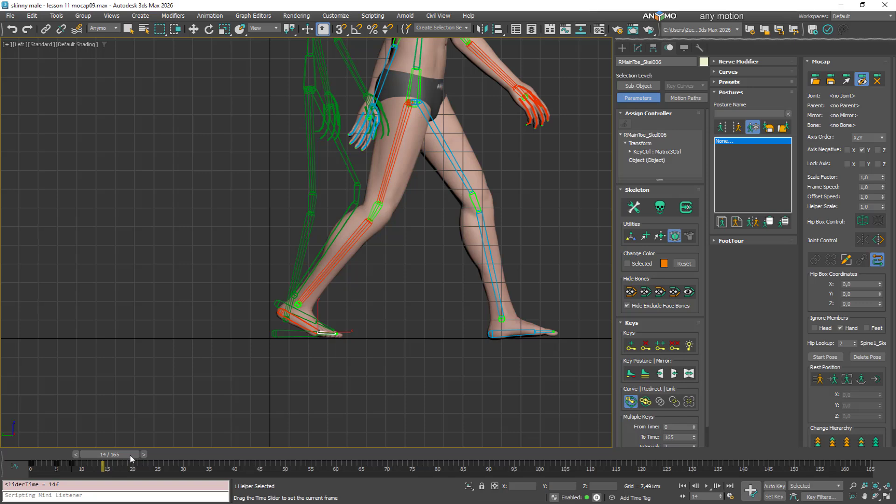
pyautogui.press('w')
pyautogui.moveTo(132, 449)
pyautogui.mouseDown()
pyautogui.moveTo(116, 451)
pyautogui.moveTo(124, 453)
pyautogui.mouseUp()
pyautogui.scroll(4, 352, 329)
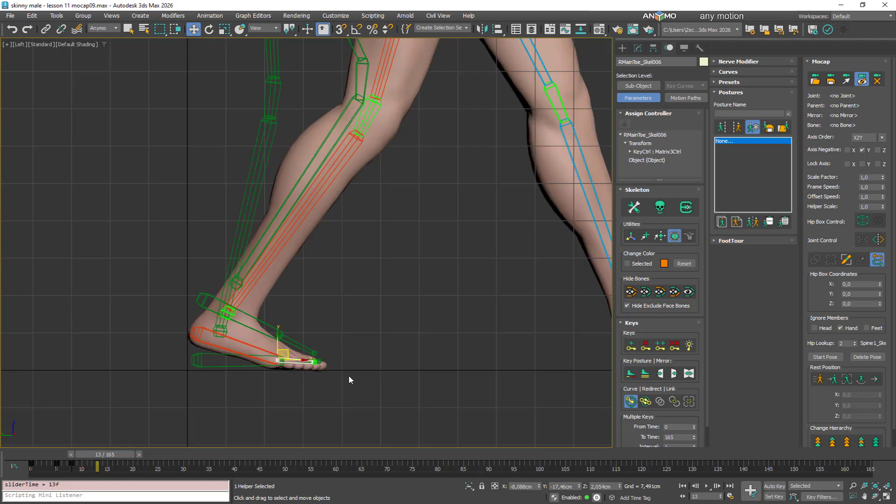
pyautogui.click(646, 374)
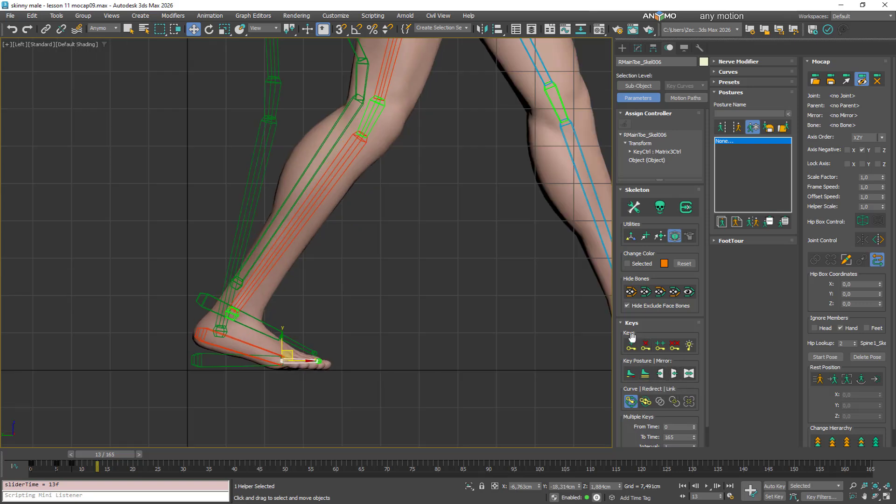
# Step: At frame 15, apply the full key posture to the right main toe so it stays planted on the ghost
pyautogui.scroll(-4, 379, 348)
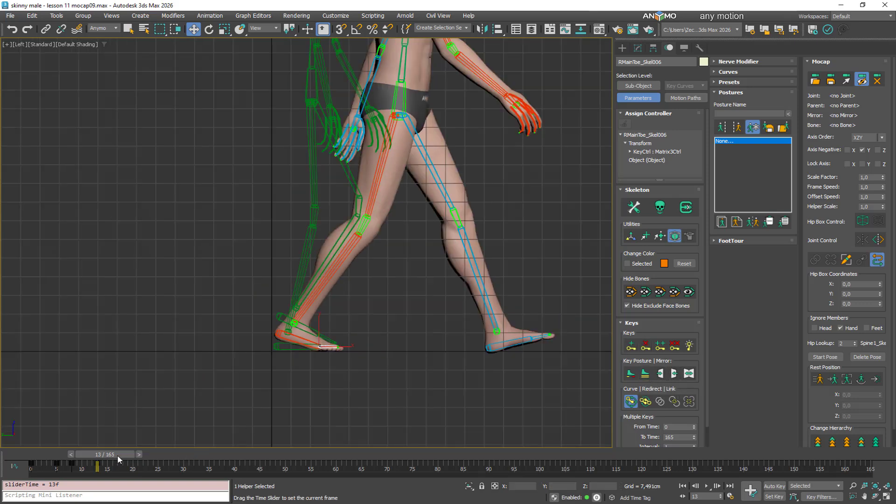
pyautogui.press('.')
pyautogui.press('.')
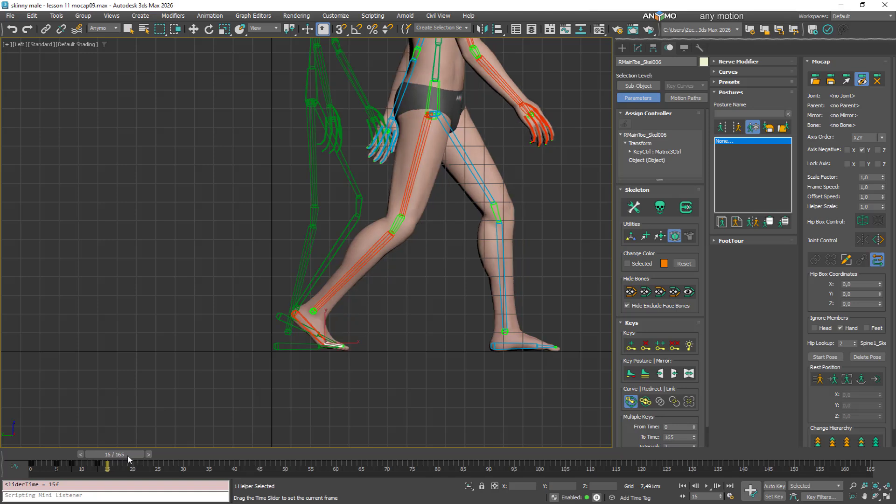
pyautogui.press('w')
pyautogui.click(646, 374)
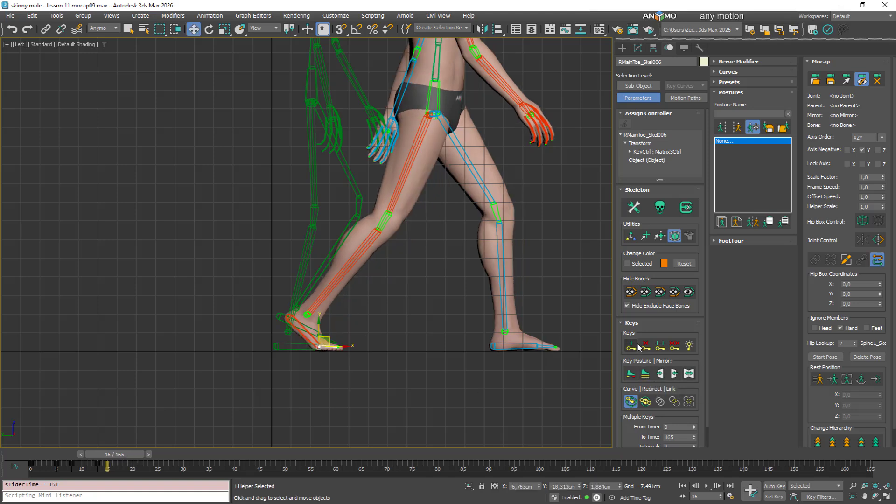
# Step: Key the right main toe at frame 21 and return to frame 0
pyautogui.moveTo(116, 456); pyautogui.dragTo(152, 440)
pyautogui.press('w')
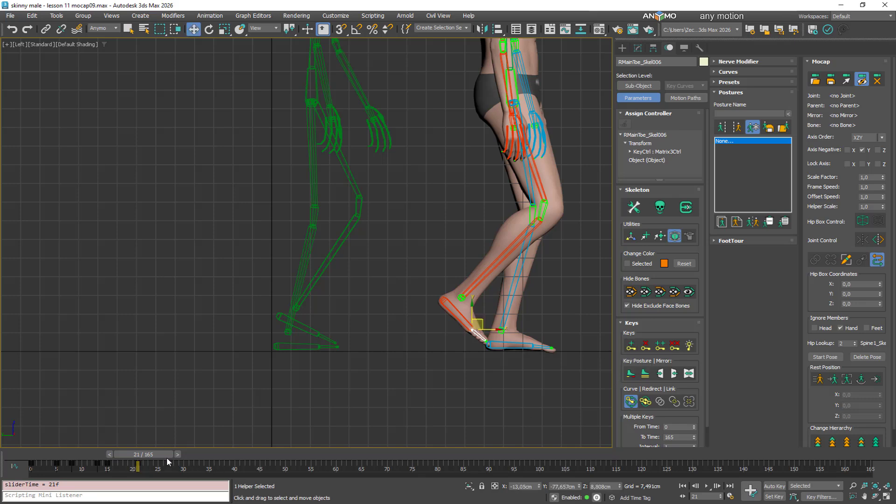
pyautogui.moveTo(166, 458); pyautogui.dragTo(65, 454)
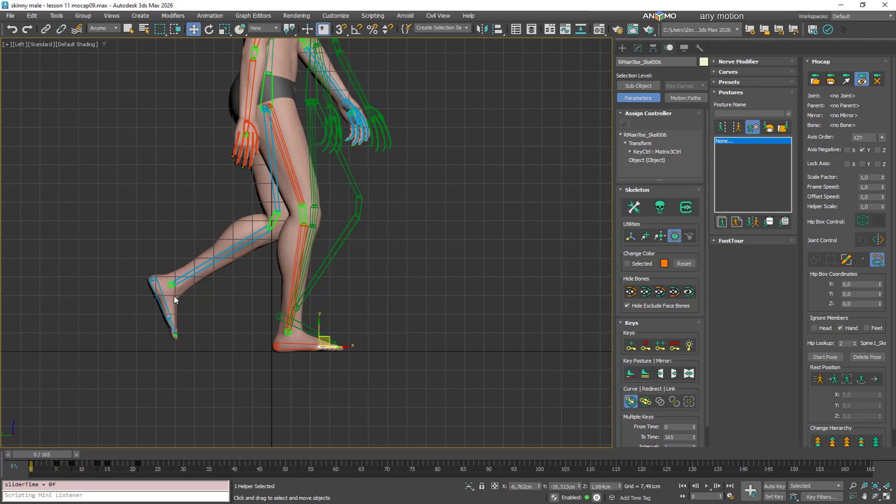
# Step: Select the left foot and key it at frames 0 and 12
pyautogui.click(156, 301)
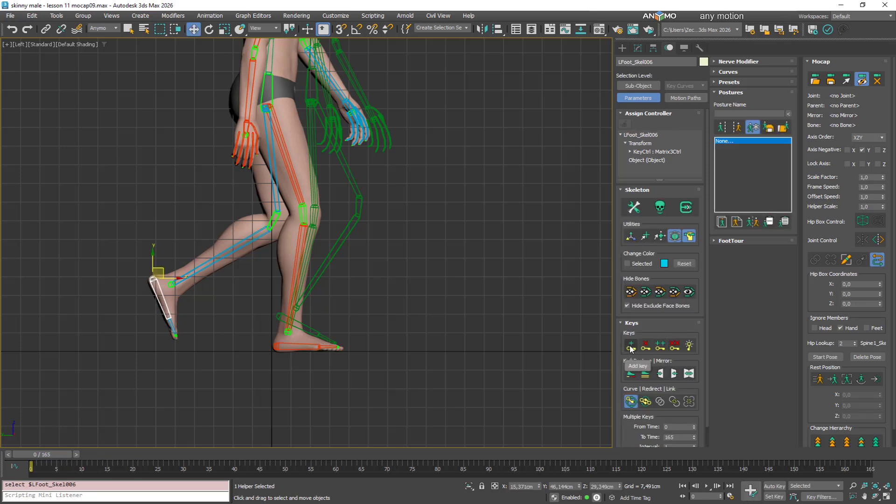
pyautogui.moveTo(68, 452); pyautogui.dragTo(119, 450)
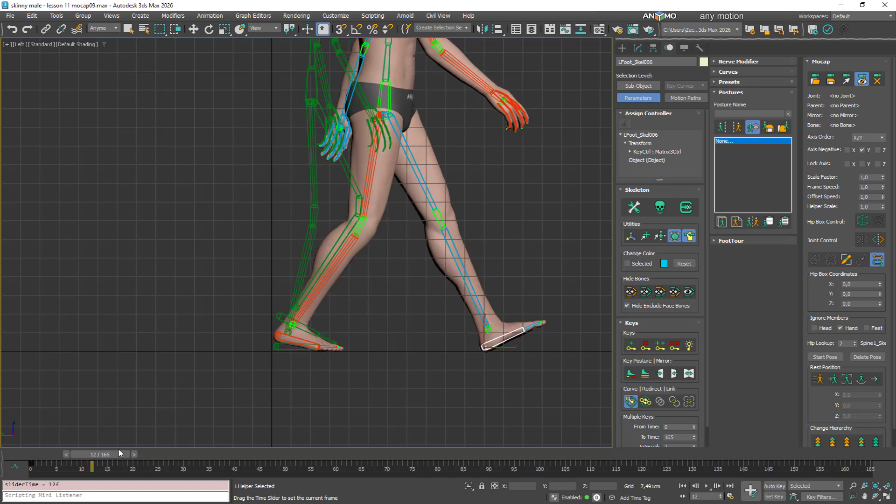
pyautogui.press('w')
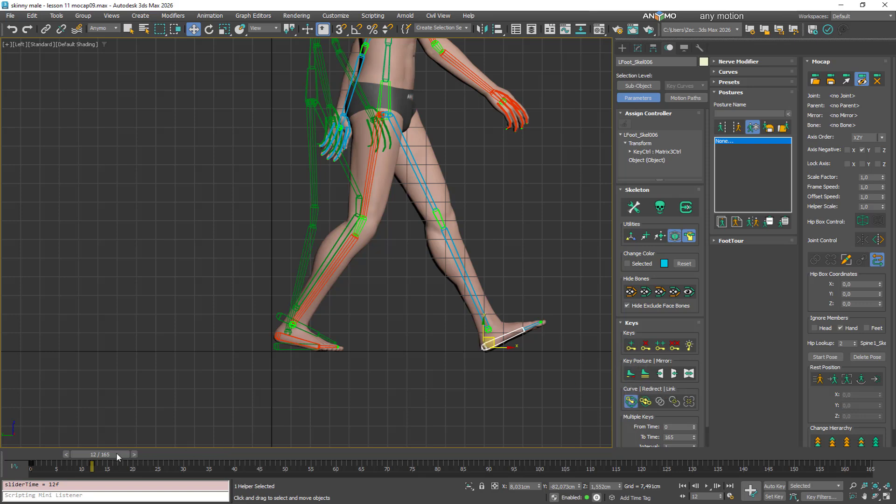
# Step: At frame 7, raise the left main toe tip slightly and add a key
pyautogui.moveTo(116, 452); pyautogui.dragTo(94, 446)
pyautogui.press('w')
pyautogui.scroll(5, 377, 329)
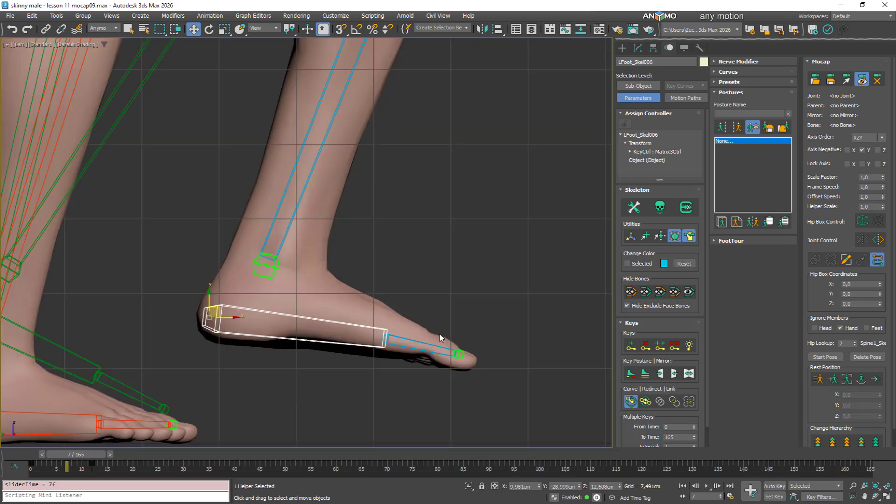
pyautogui.click(459, 353)
pyautogui.moveTo(456, 334); pyautogui.dragTo(455, 328)
pyautogui.scroll(-5, 456, 329)
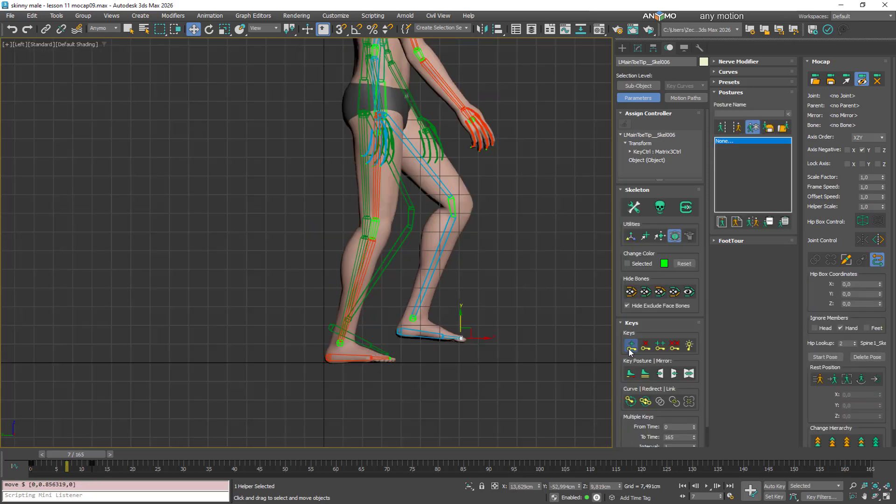
pyautogui.click(630, 349)
# Step: Scrub to frame 13 to check the left foot's landing, return to frame 12 and display that pose as the ghost
pyautogui.moveTo(101, 457); pyautogui.dragTo(131, 435)
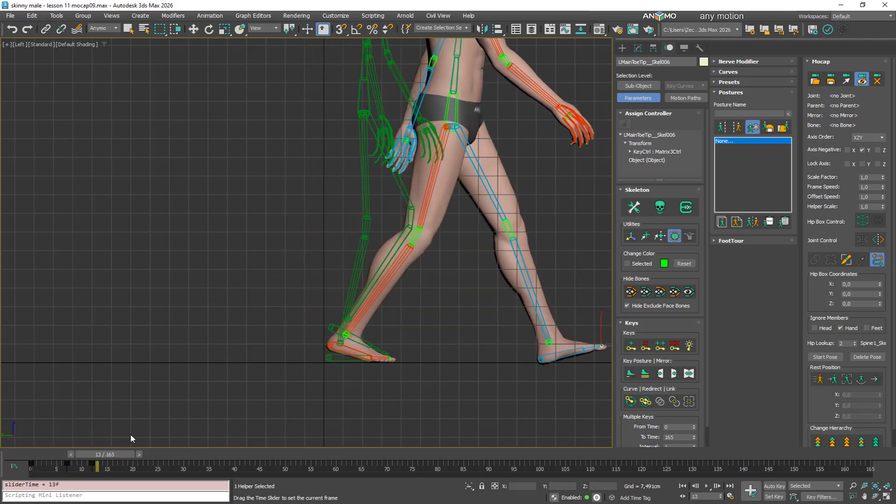
pyautogui.moveTo(473, 294); pyautogui.dragTo(317, 291, button='middle')
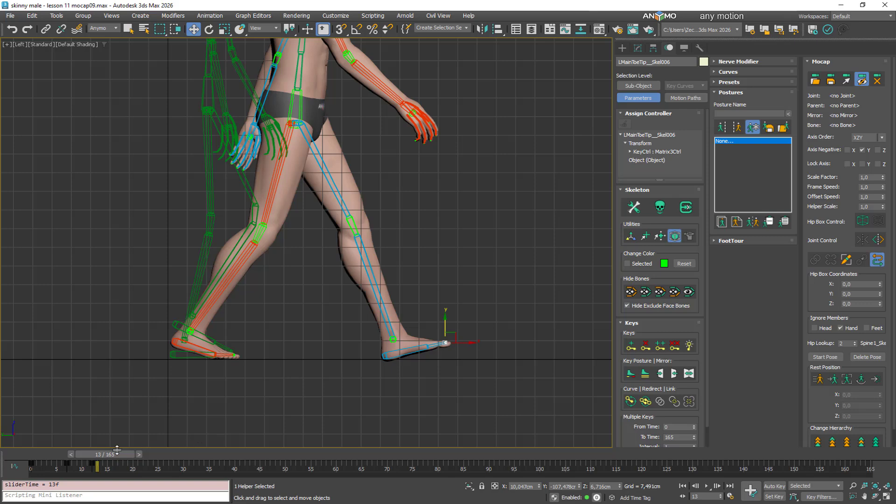
pyautogui.moveTo(116, 450)
pyautogui.mouseDown()
pyautogui.moveTo(136, 451)
pyautogui.moveTo(116, 452)
pyautogui.mouseUp()
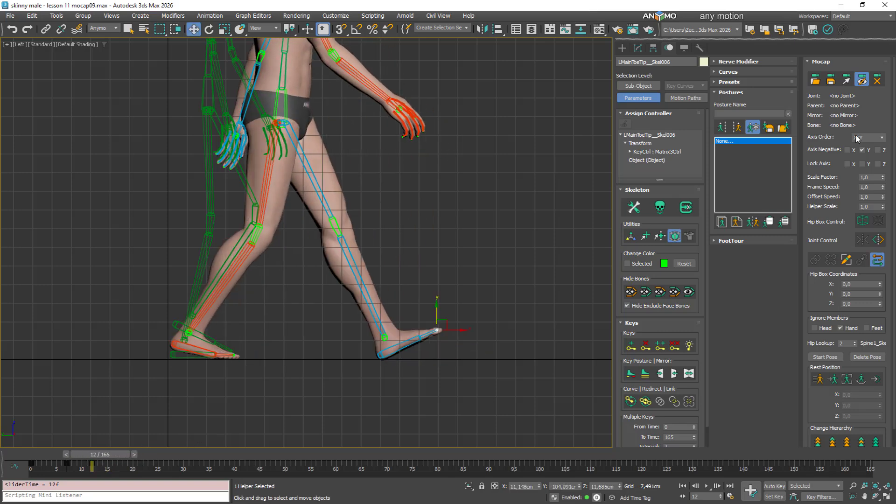
pyautogui.click(753, 127)
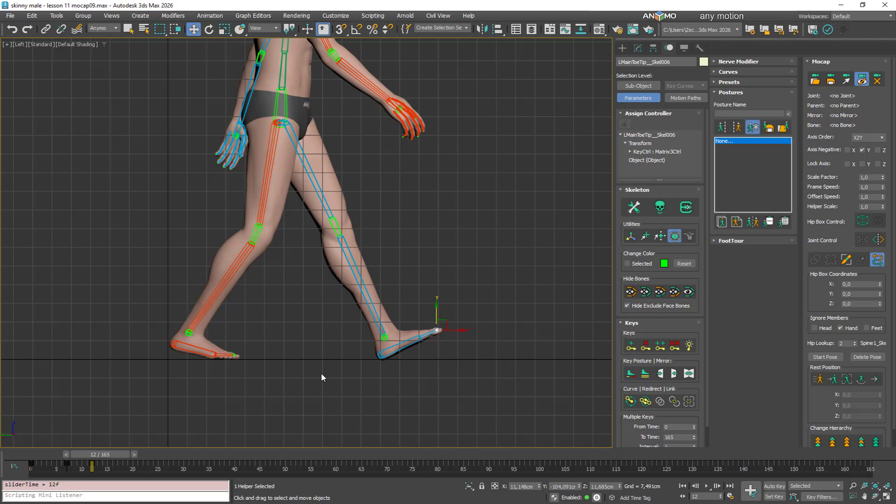
# Step: At frame 19, apply the position key posture to the left foot so its heel matches the ghost
pyautogui.moveTo(115, 452); pyautogui.dragTo(152, 450)
pyautogui.press('w')
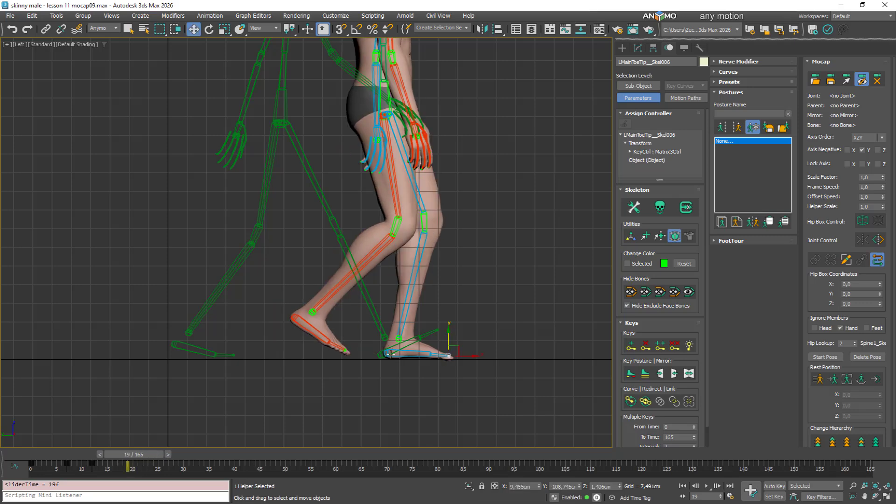
pyautogui.click(391, 353)
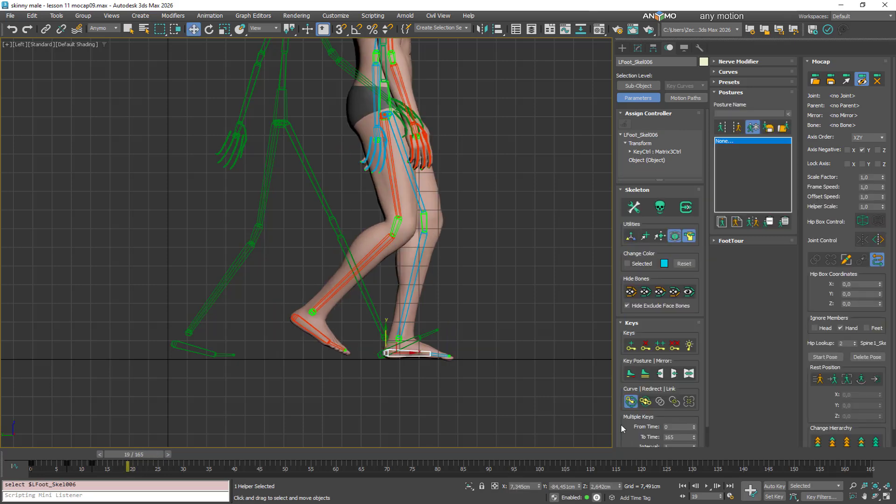
pyautogui.click(631, 373)
# Step: Raise the left toe tip and main toe slightly to level them, key the pose and display frame 19 as the ghost
pyautogui.scroll(5, 409, 380)
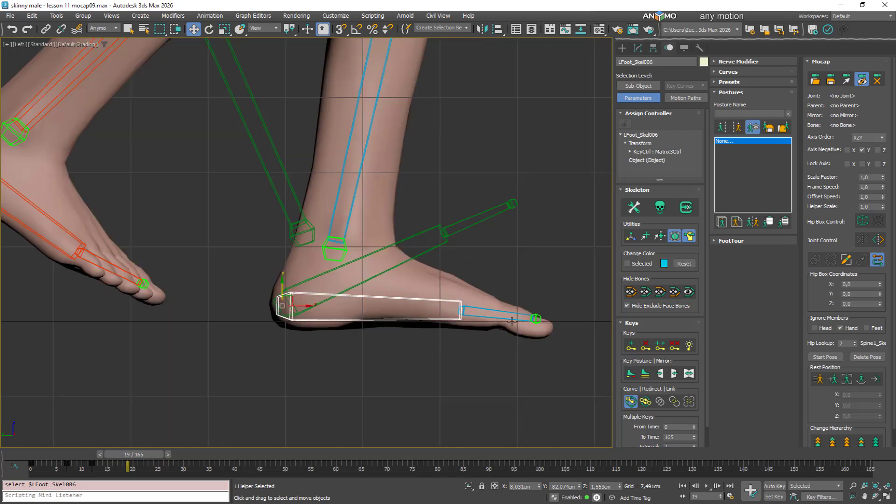
pyautogui.click(536, 319)
pyautogui.moveTo(531, 297); pyautogui.dragTo(530, 289)
pyautogui.click(471, 314)
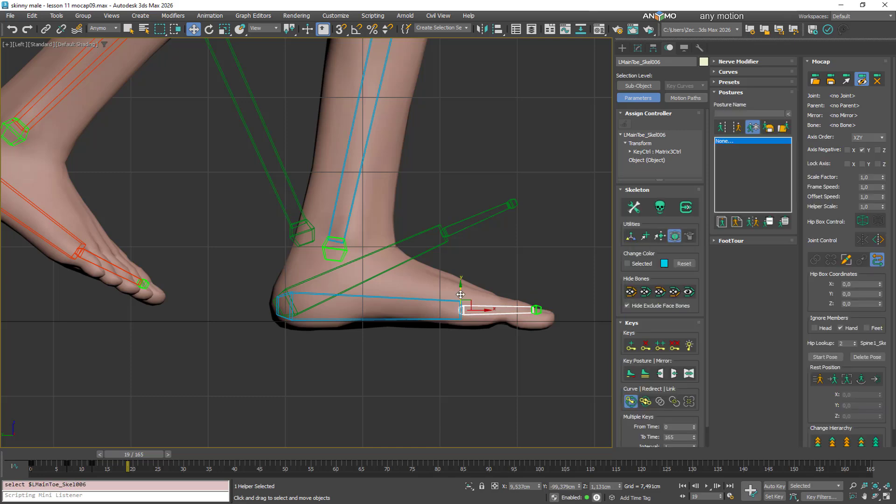
pyautogui.moveTo(460, 295); pyautogui.dragTo(461, 291)
pyautogui.scroll(-8, 493, 311)
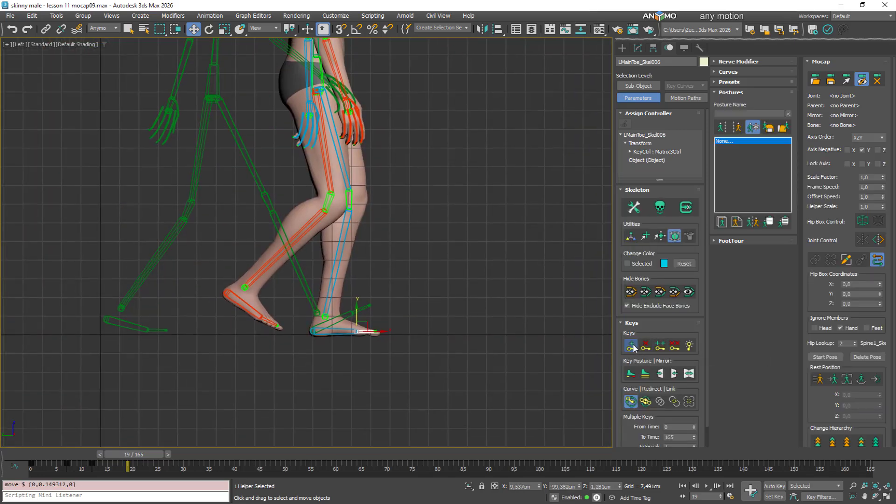
pyautogui.click(755, 126)
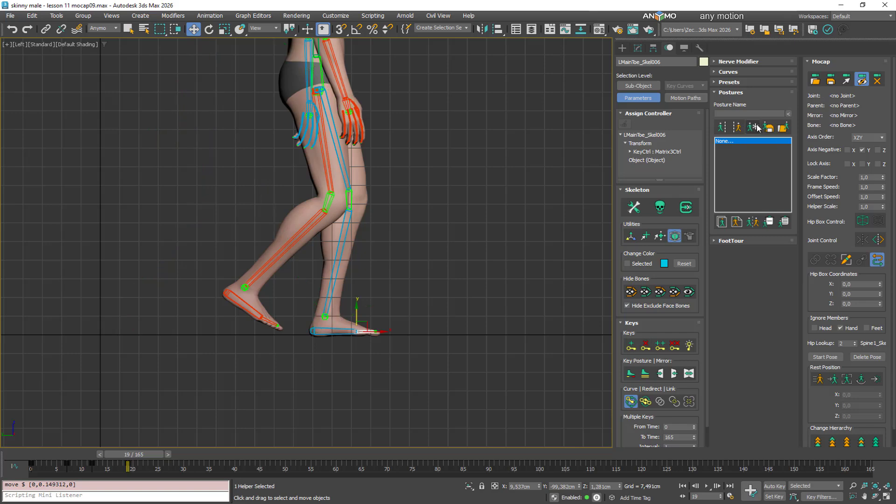
# Step: Try to match the left foot to the ghost with the full key posture at frames 26 and 24
pyautogui.moveTo(130, 458); pyautogui.dragTo(166, 441)
pyautogui.press('w')
pyautogui.click(322, 326)
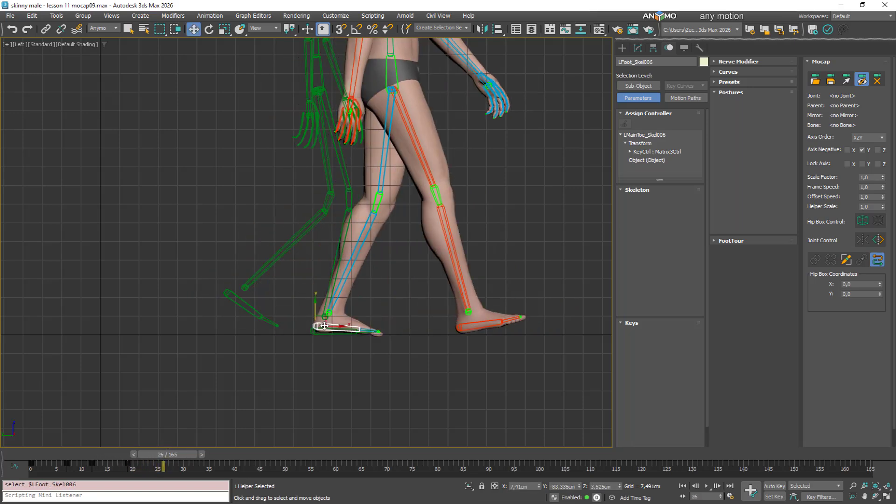
pyautogui.click(645, 374)
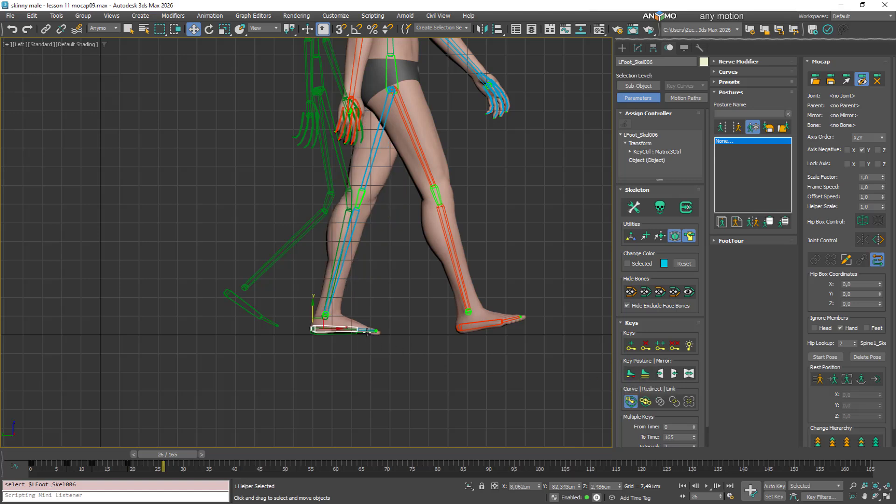
pyautogui.moveTo(182, 453); pyautogui.dragTo(179, 457)
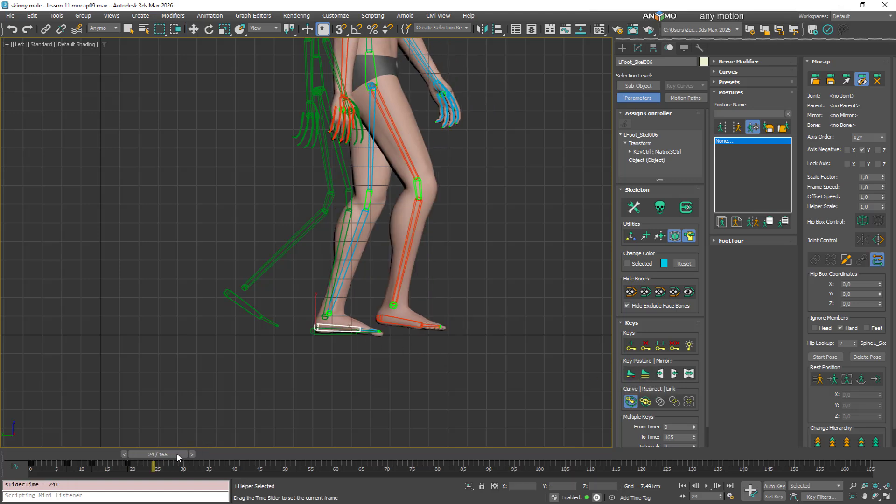
pyautogui.click(646, 374)
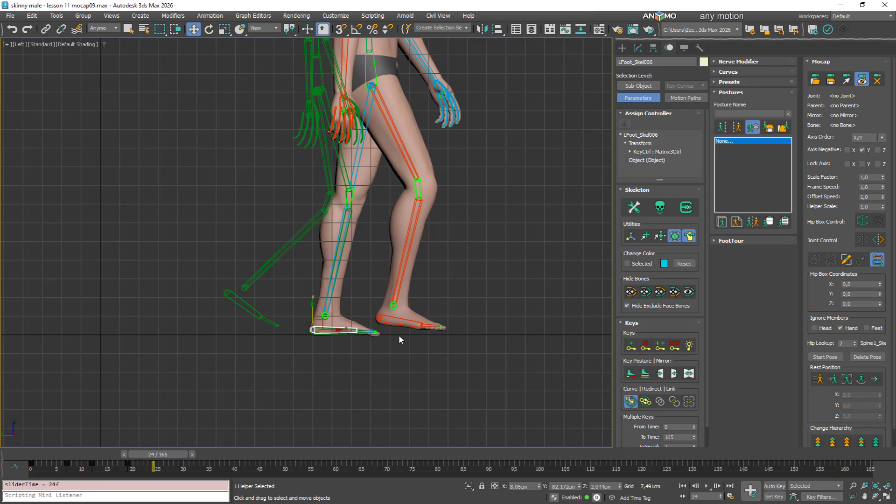
# Step: At frame 22, match the left foot to the ghost with Transform to Posture and key its main toe
pyautogui.scroll(5, 369, 331)
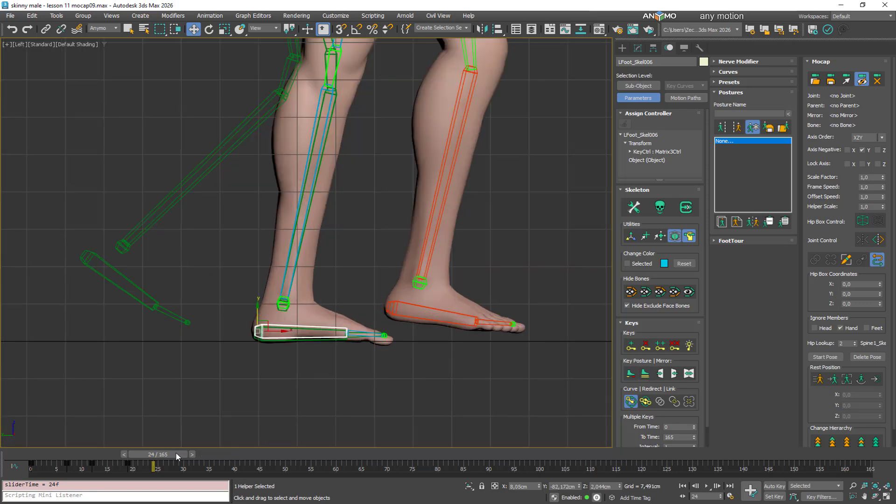
pyautogui.moveTo(175, 452); pyautogui.dragTo(170, 454)
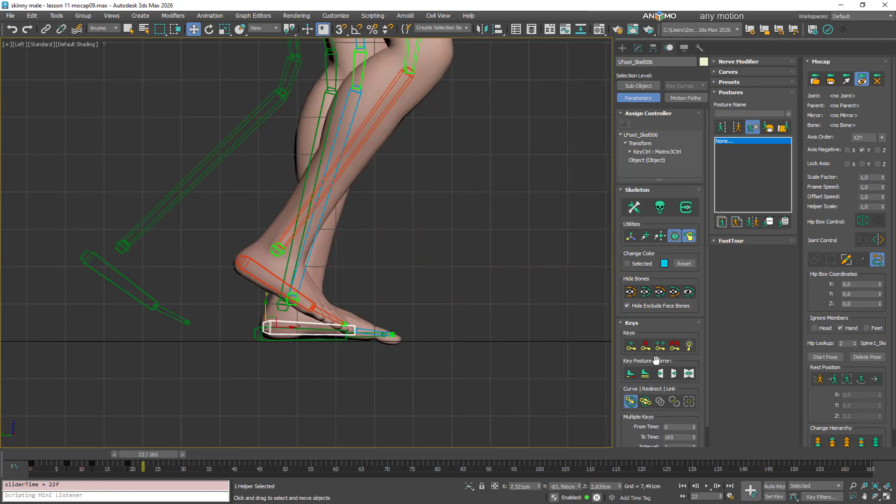
pyautogui.click(645, 374)
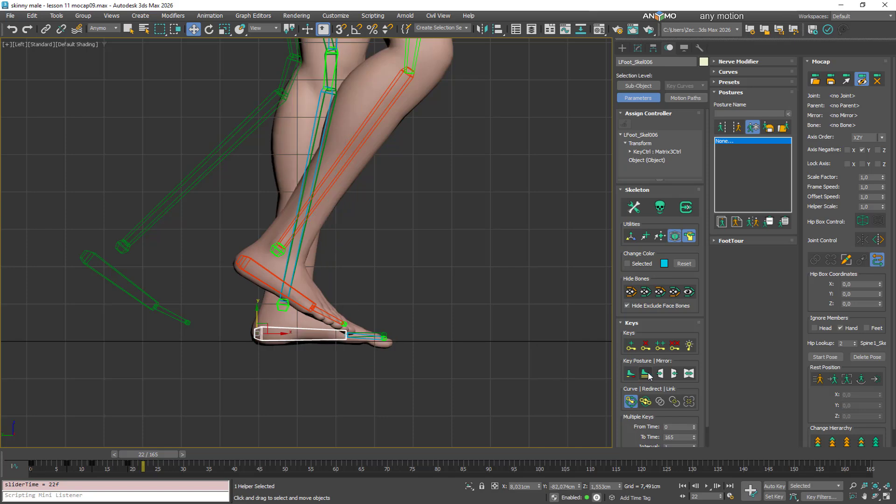
pyautogui.click(361, 335)
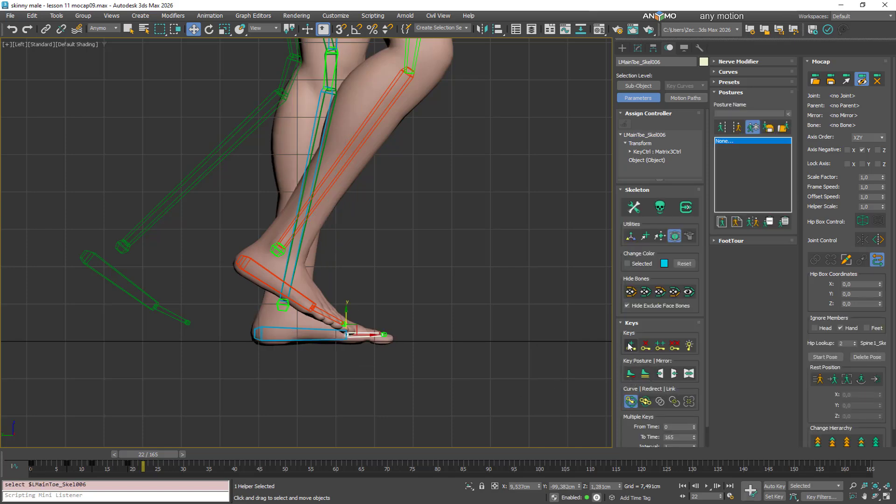
# Step: At frame 30, match the left main toe to the ghost with Transform to Posture and add a key
pyautogui.scroll(-5, 348, 362)
pyautogui.moveTo(151, 455); pyautogui.dragTo(195, 453)
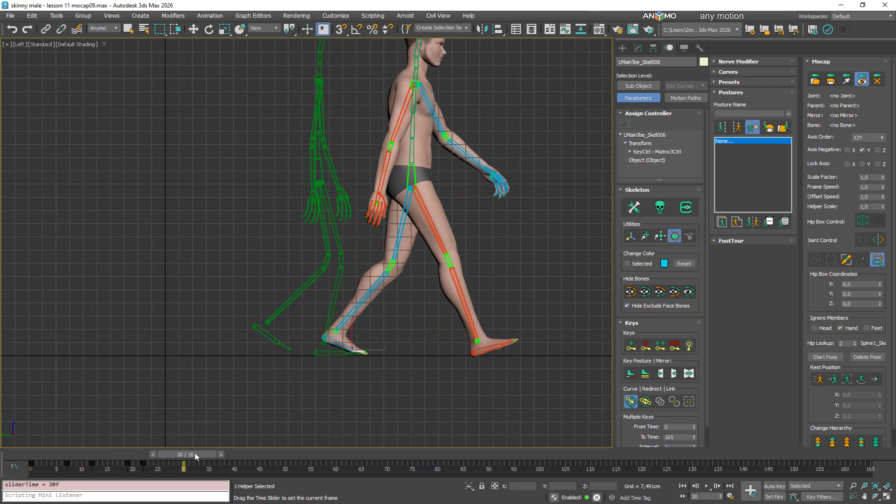
pyautogui.press('w')
pyautogui.scroll(6, 364, 355)
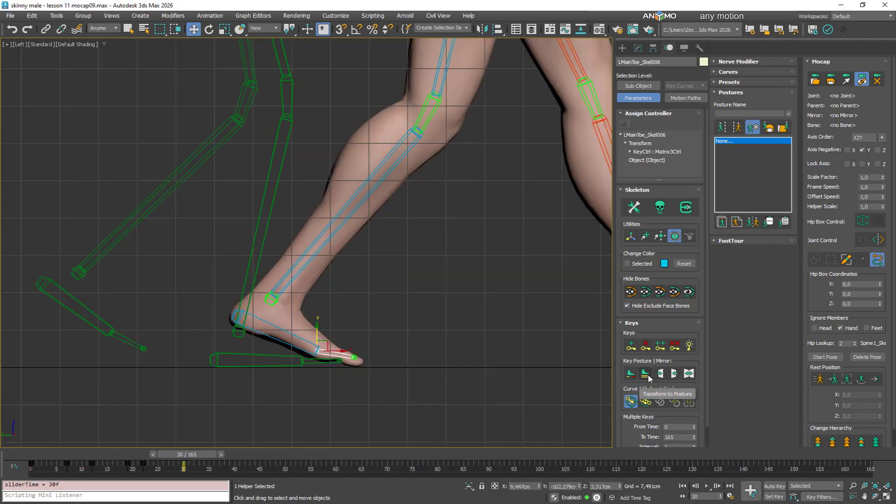
pyautogui.click(673, 373)
pyautogui.click(631, 346)
pyautogui.scroll(-6, 362, 353)
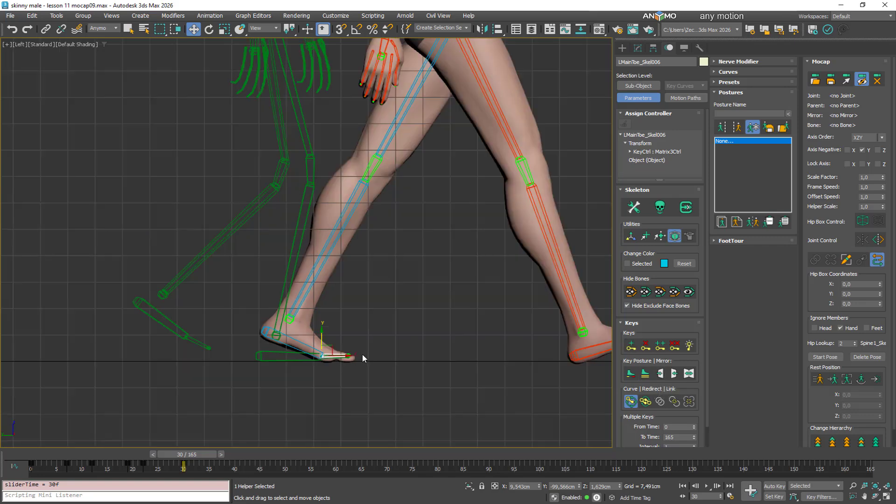
# Step: Return to frame 1, turn off the grid and the ghost posture, and view the whole character from the front
pyautogui.moveTo(200, 453); pyautogui.dragTo(60, 418)
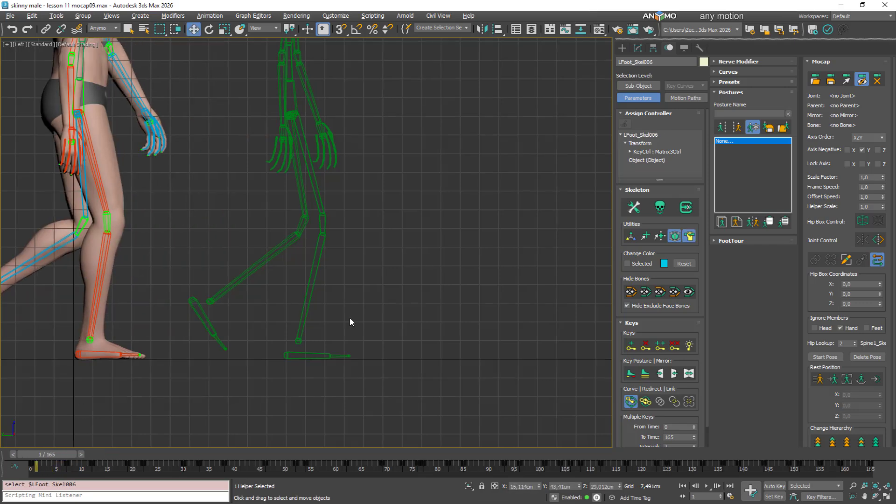
pyautogui.scroll(-2, 373, 314)
pyautogui.moveTo(388, 311); pyautogui.dragTo(441, 307, button='middle')
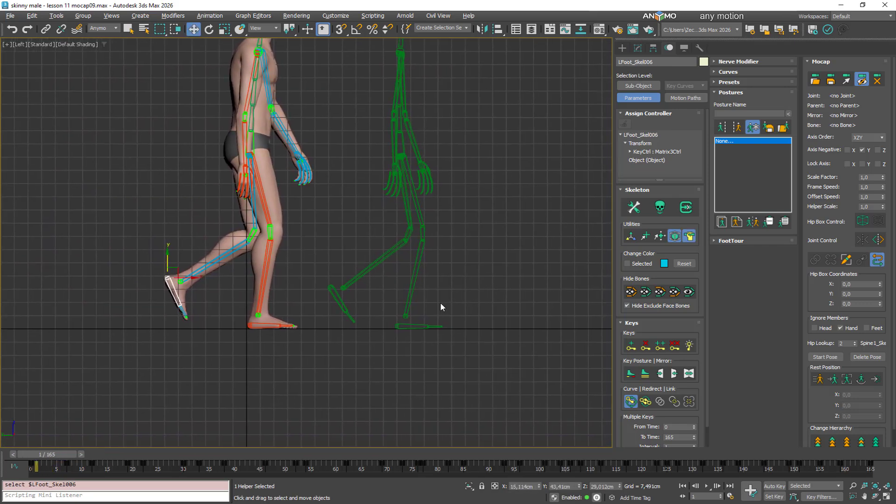
pyautogui.press('g')
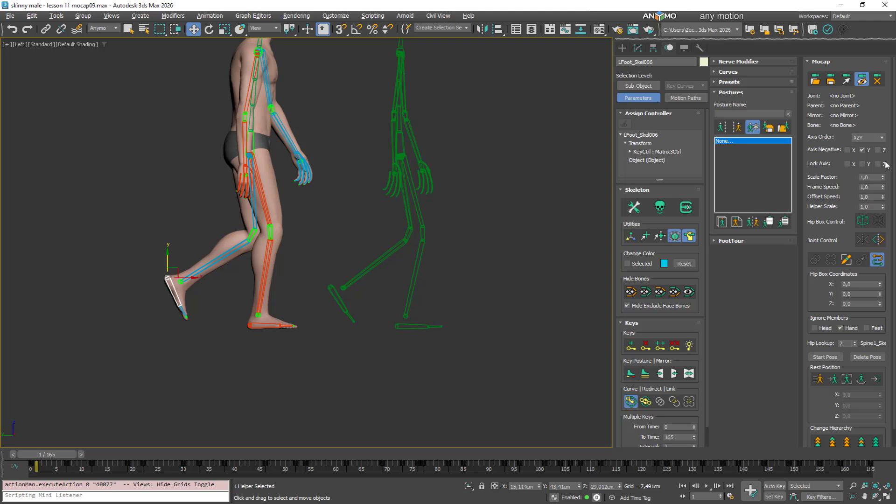
pyautogui.click(752, 128)
pyautogui.scroll(-3, 277, 276)
pyautogui.keyDown('alt'); pyautogui.moveTo(276, 278); pyautogui.dragTo(438, 272, button='middle'); pyautogui.keyUp('alt')
pyautogui.press('f')
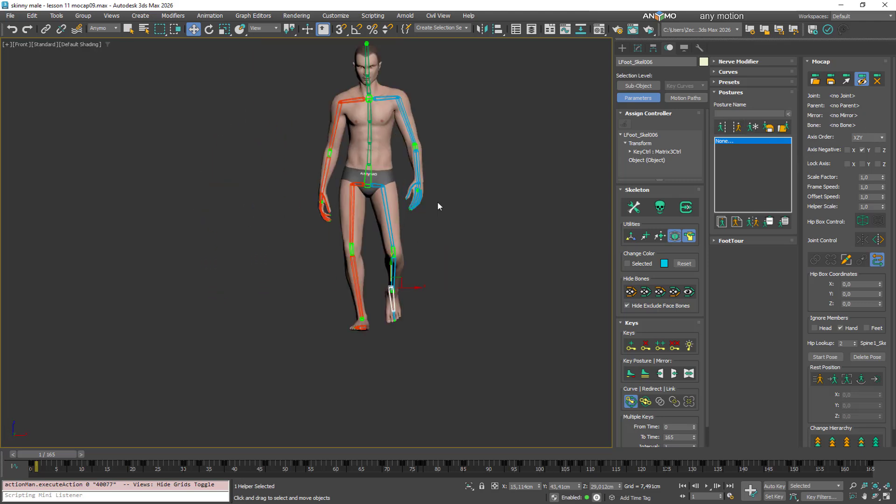
# Step: Play the walk from the front and check the keys on the right lower leg, lower spine and right lower arm
pyautogui.click(706, 486)
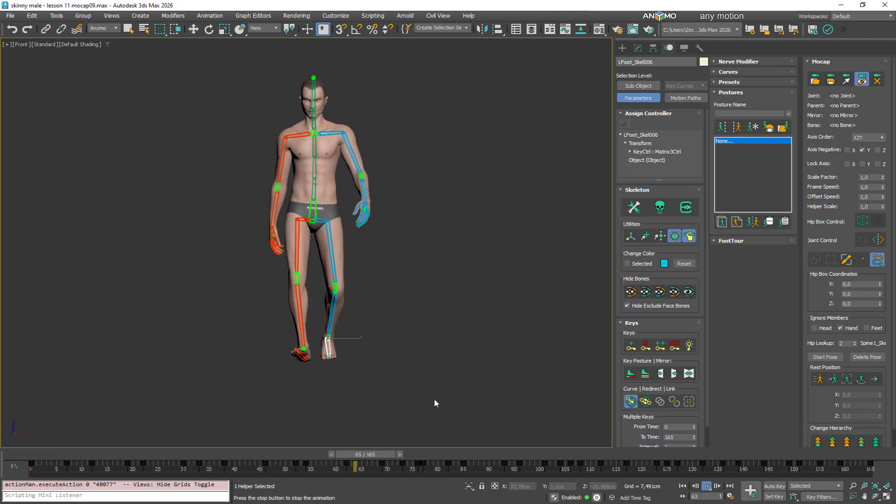
pyautogui.moveTo(301, 455); pyautogui.dragTo(234, 455)
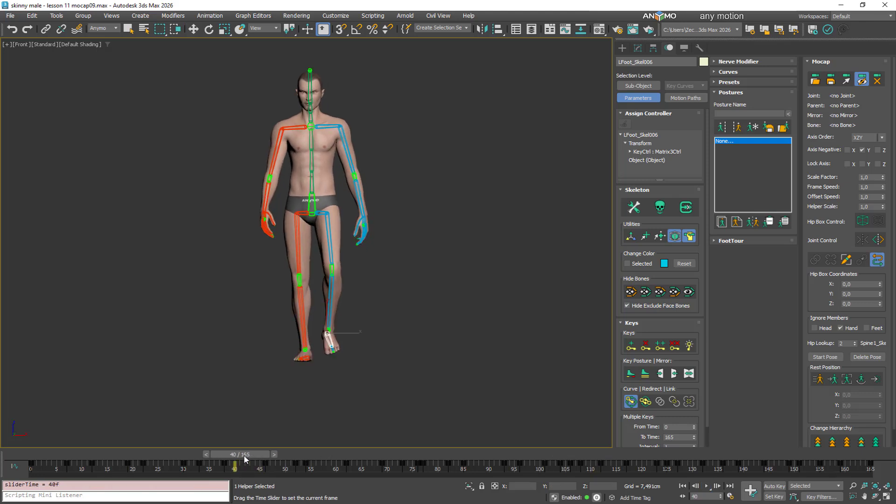
pyautogui.press('w')
pyautogui.click(301, 294)
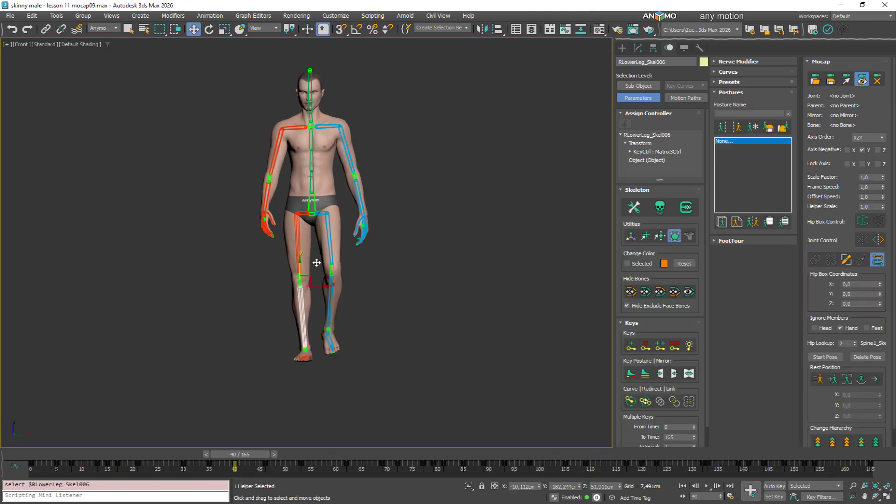
pyautogui.click(310, 185)
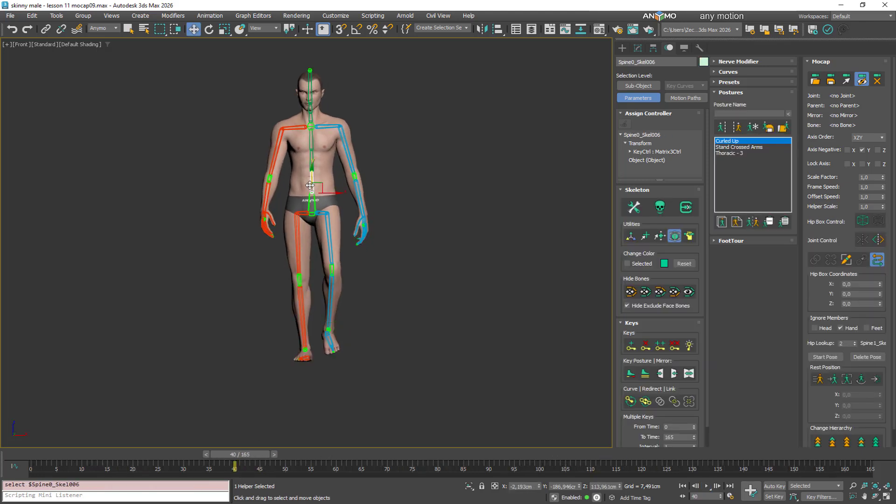
pyautogui.click(267, 188)
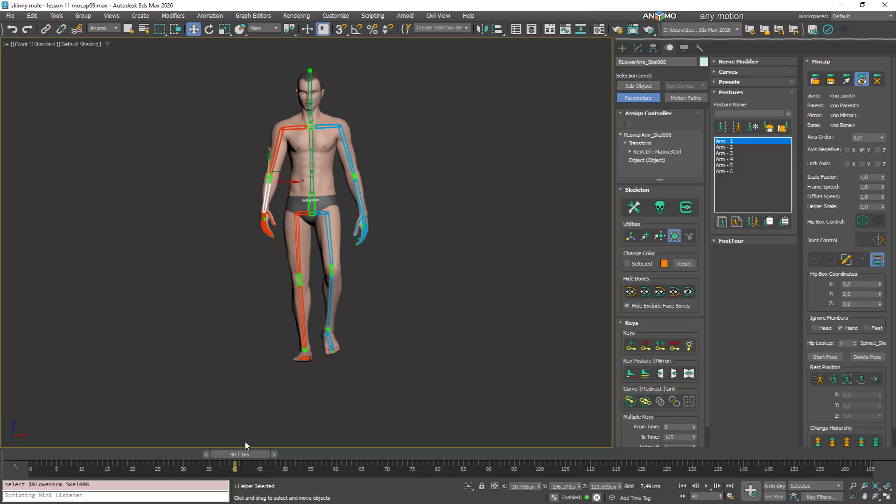
pyautogui.moveTo(250, 455); pyautogui.dragTo(42, 454)
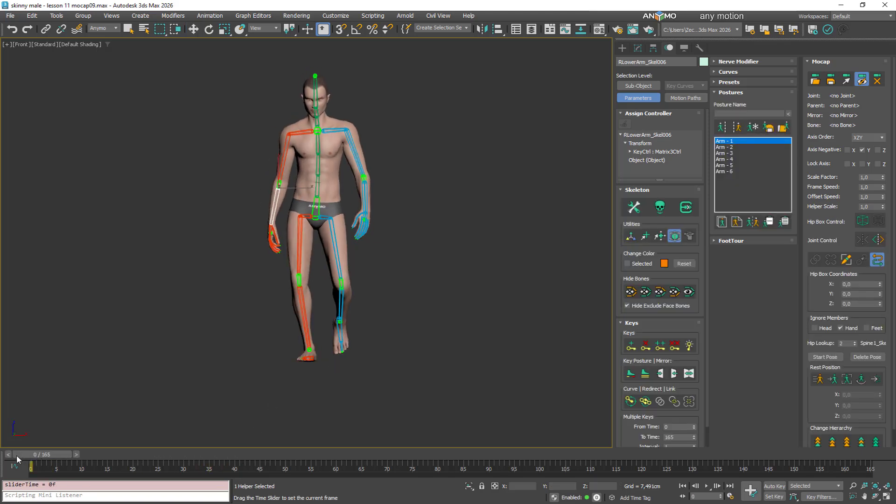
# Step: Delete the lower legs' keys and add multiple keys to both from frame 0 to 165 at a larger interval
pyautogui.click(302, 302)
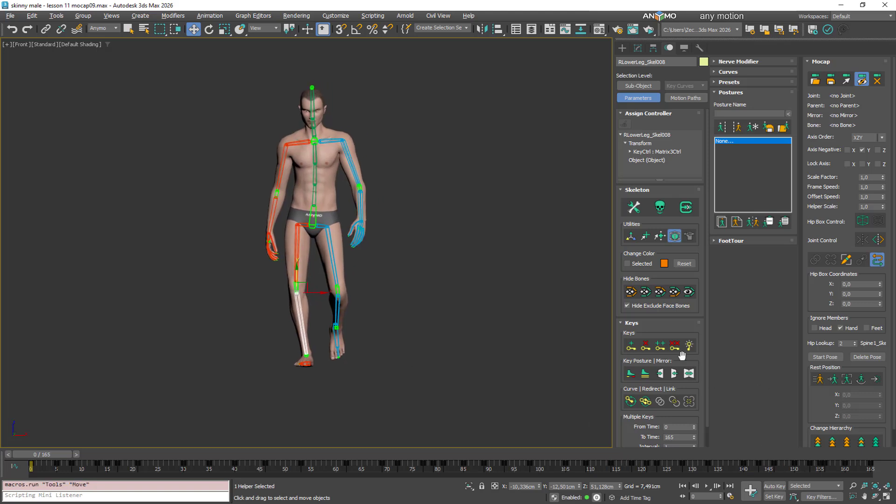
pyautogui.click(335, 304)
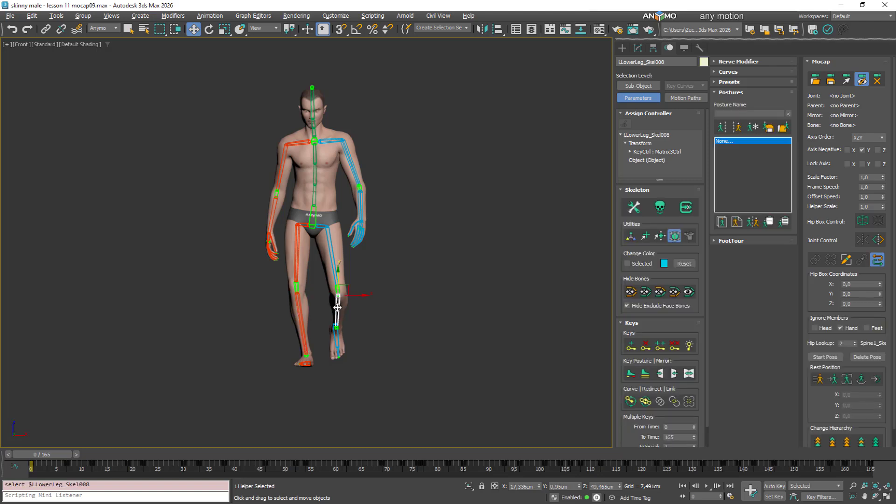
pyautogui.click(675, 347)
pyautogui.keyDown('ctrl'); pyautogui.click(296, 316); pyautogui.keyUp('ctrl')
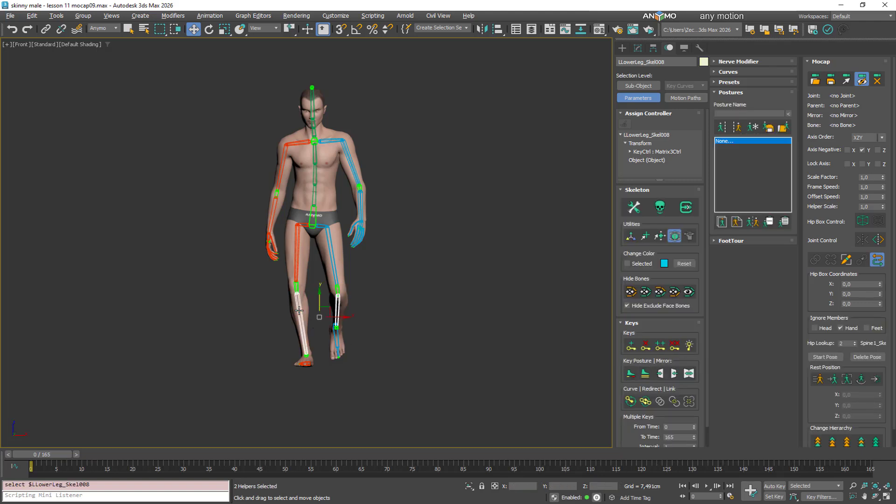
pyautogui.scroll(-2, 710, 407)
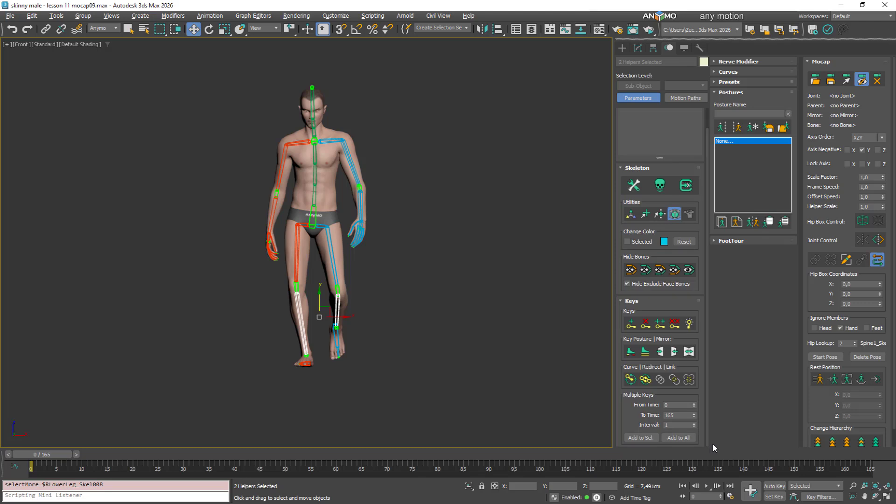
pyautogui.click(694, 423)
pyautogui.click(640, 438)
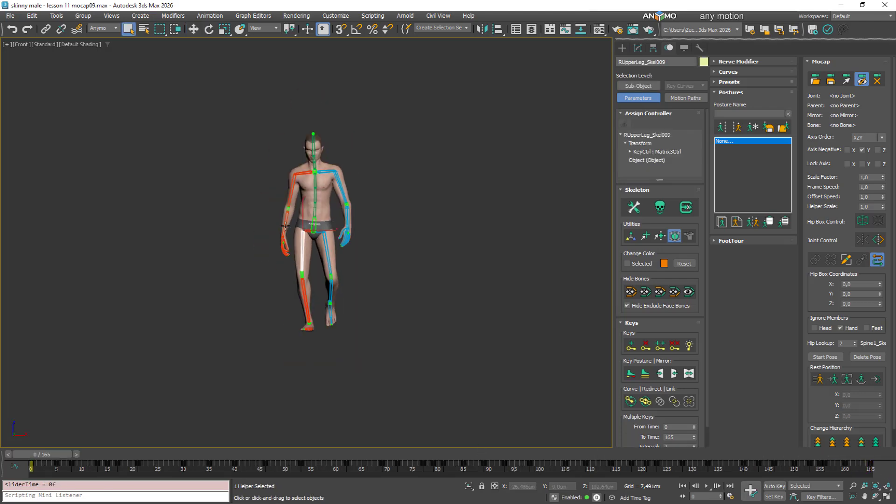
# Step: Add keys to both lower arms from frame 0 to 165 at an interval of 3 and return to frame 0
pyautogui.click(286, 228)
pyautogui.keyDown('ctrl'); pyautogui.click(347, 218); pyautogui.keyUp('ctrl')
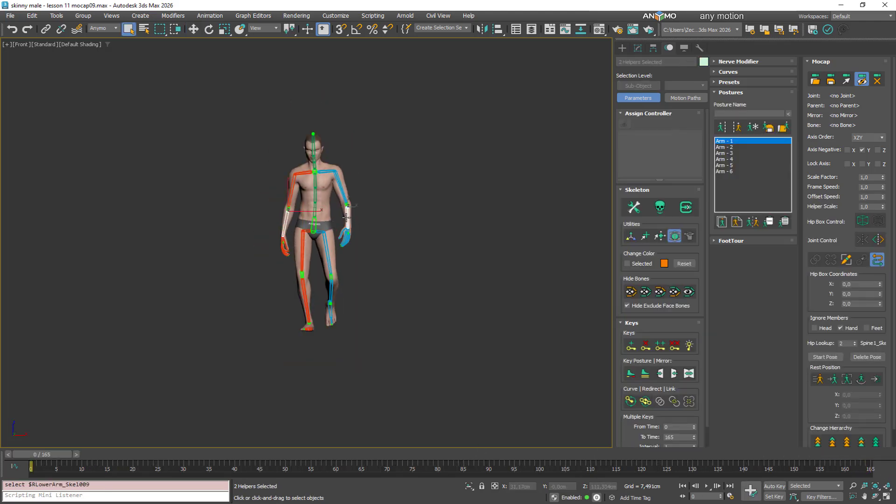
pyautogui.moveTo(707, 413); pyautogui.dragTo(708, 446)
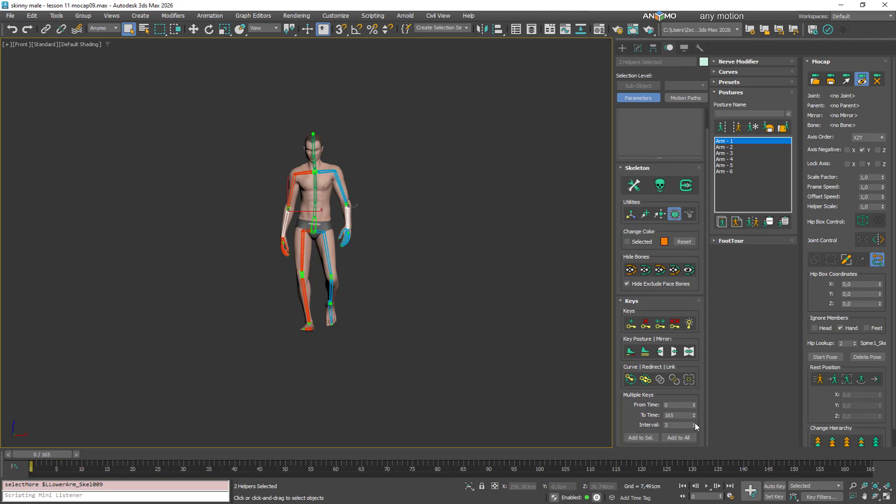
pyautogui.click(642, 439)
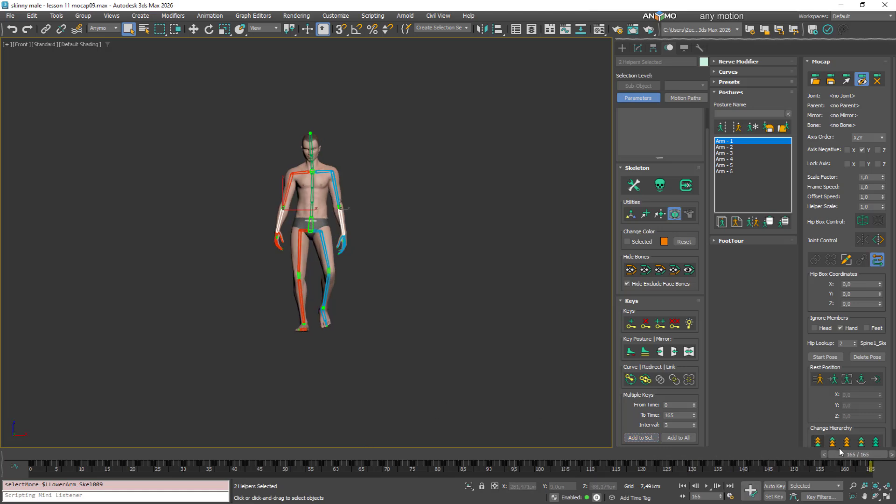
pyautogui.moveTo(825, 455); pyautogui.dragTo(69, 441)
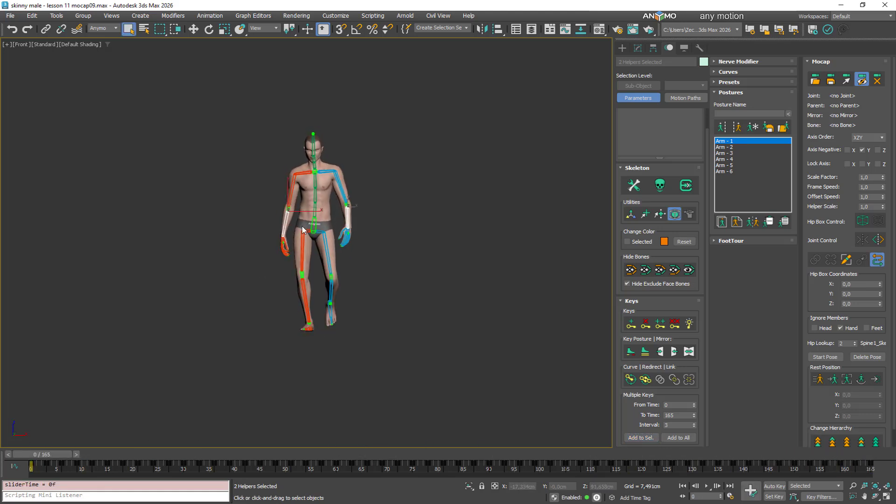
# Step: Add keys to the head bone from frame 0 to 165 at an interval of 3 and return to frame 0
pyautogui.click(317, 204)
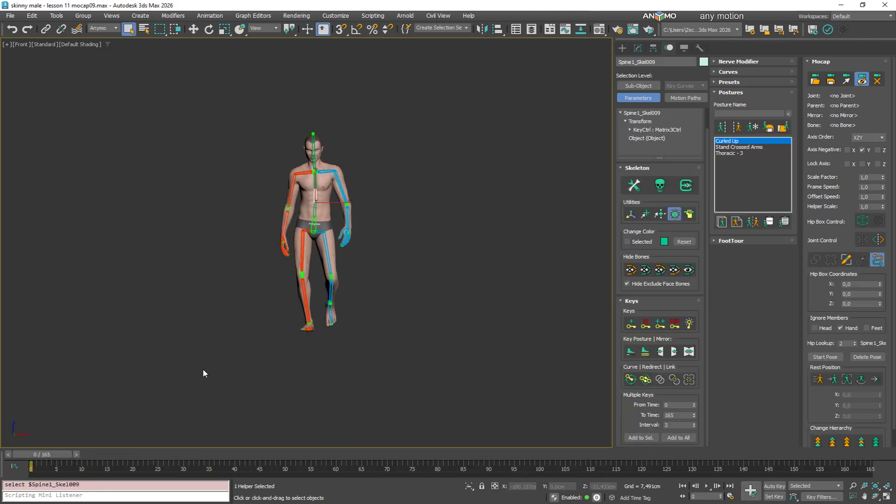
pyautogui.click(315, 149)
pyautogui.press('w')
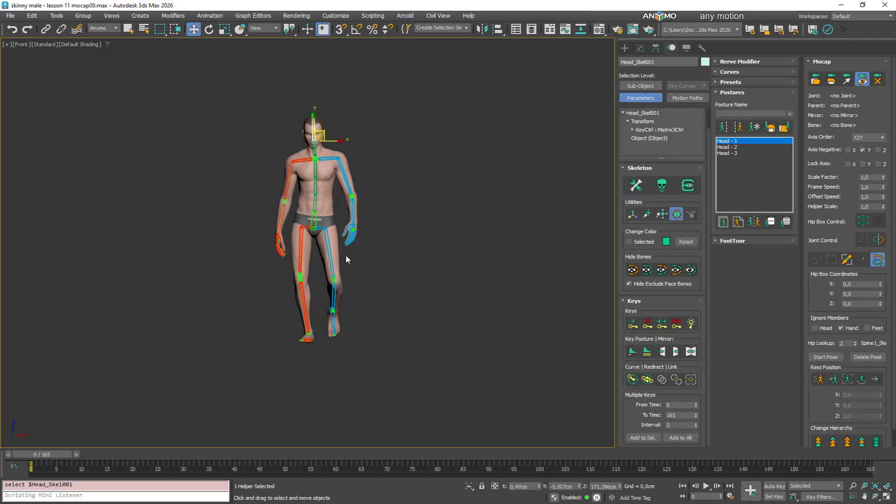
pyautogui.click(636, 439)
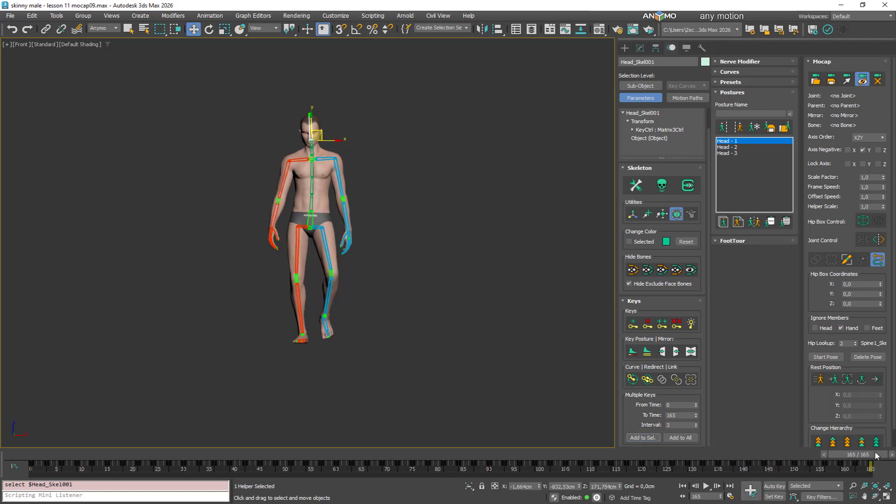
pyautogui.moveTo(876, 456); pyautogui.dragTo(32, 463)
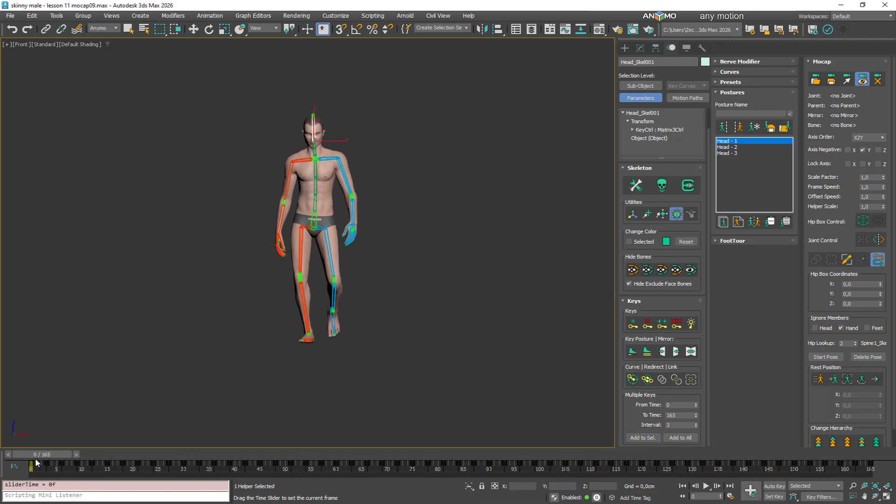
# Step: Add keys to the Spine1 bone from frame 0 to 165 at an interval of 3 and return to frame 0
pyautogui.click(312, 185)
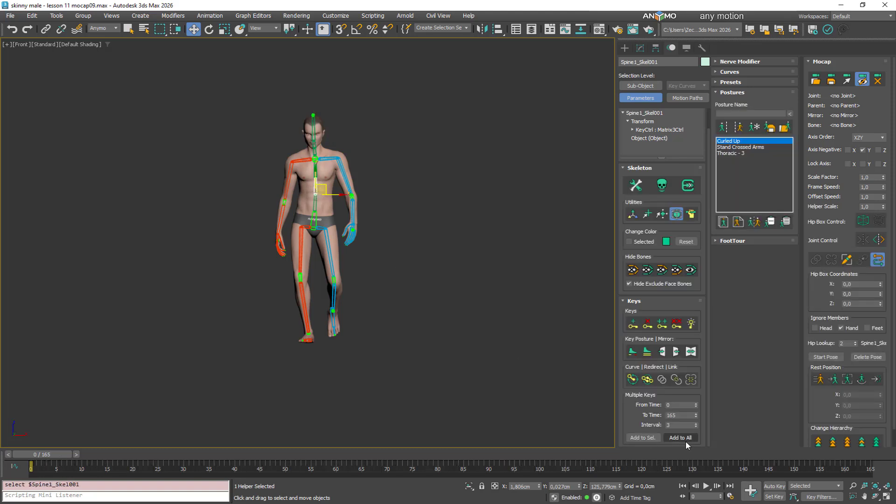
pyautogui.click(650, 438)
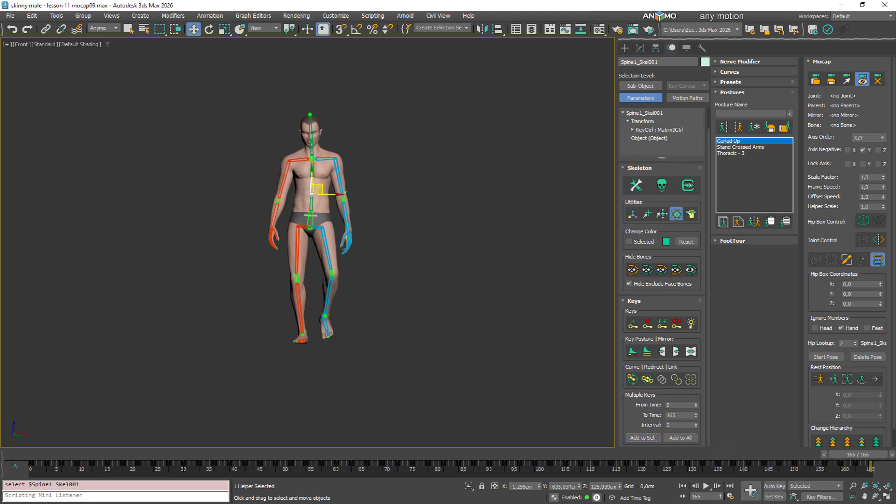
pyautogui.moveTo(872, 455); pyautogui.dragTo(8, 455)
pyautogui.press('w')
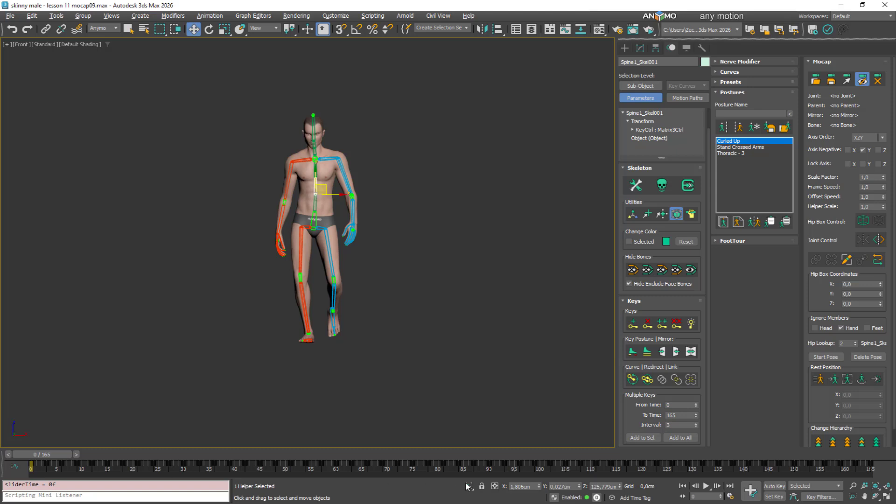
# Step: Play the keyed walk, return to frame 0 and remove the loaded mocap from the rig
pyautogui.click(706, 486)
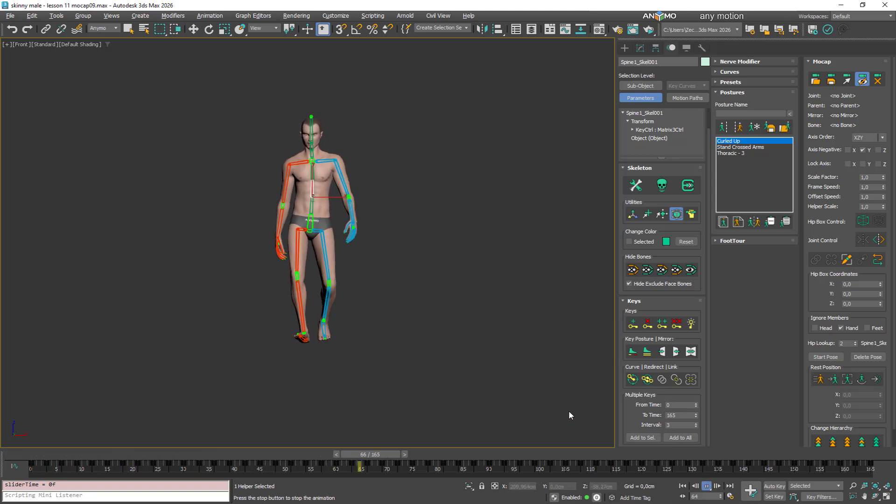
pyautogui.moveTo(522, 457); pyautogui.dragTo(8, 461)
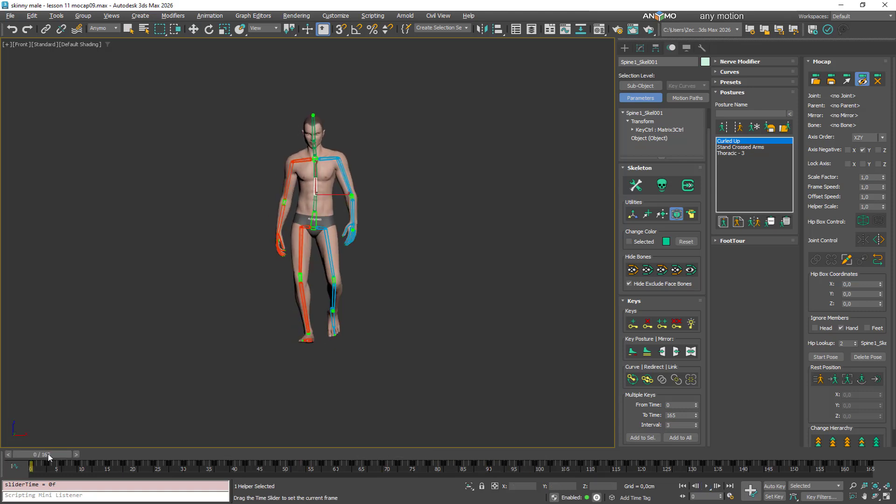
pyautogui.click(877, 84)
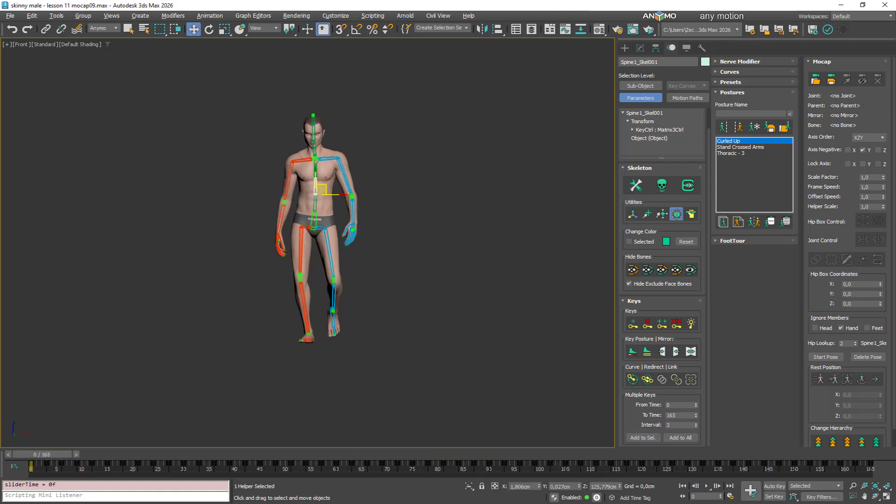